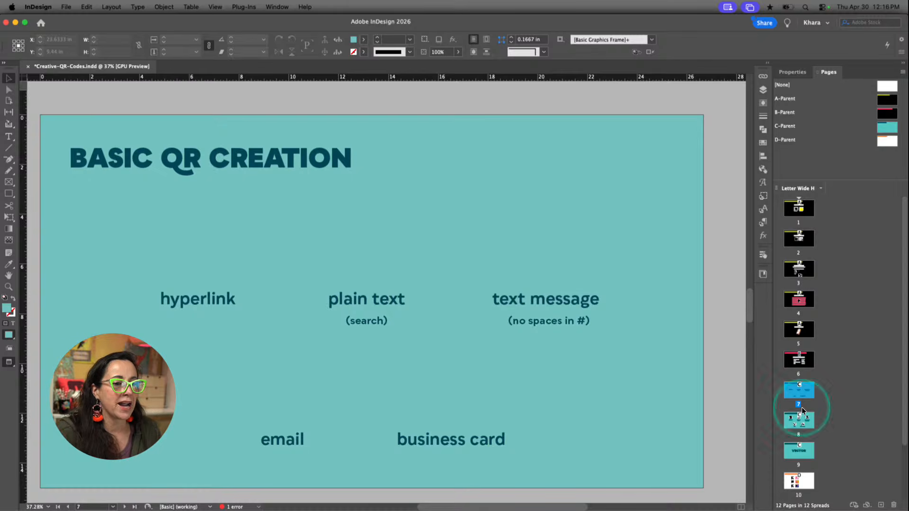
Review page 6 with the list of QR code tools, and return to the Basic QR Creation slide on page 7
double_click(799, 358)
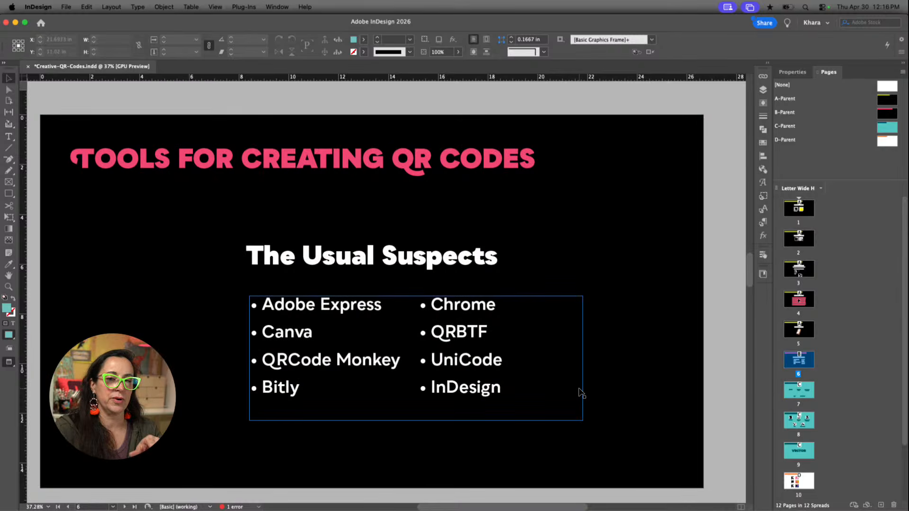
click(581, 392)
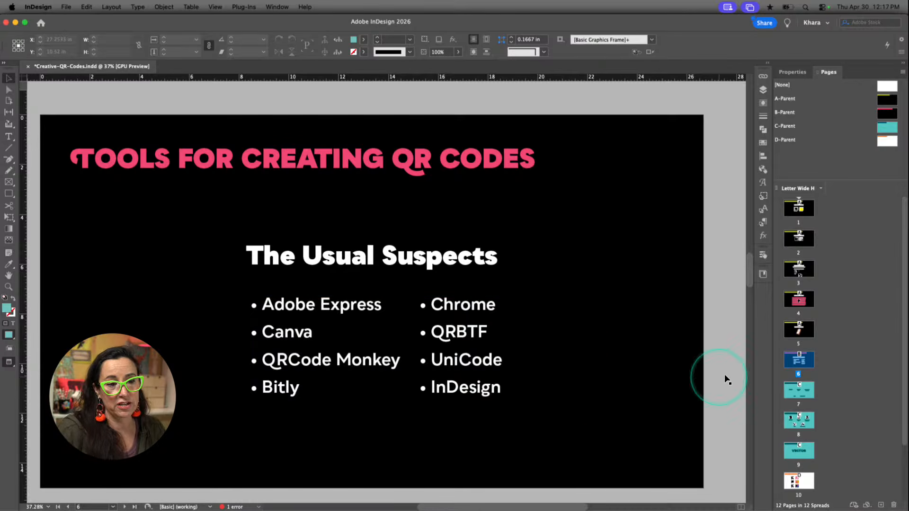
double_click(800, 392)
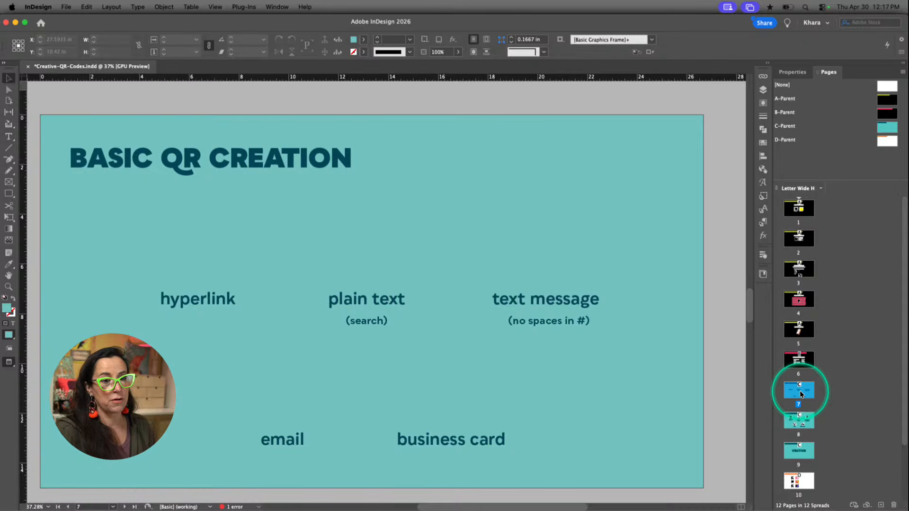
click(833, 362)
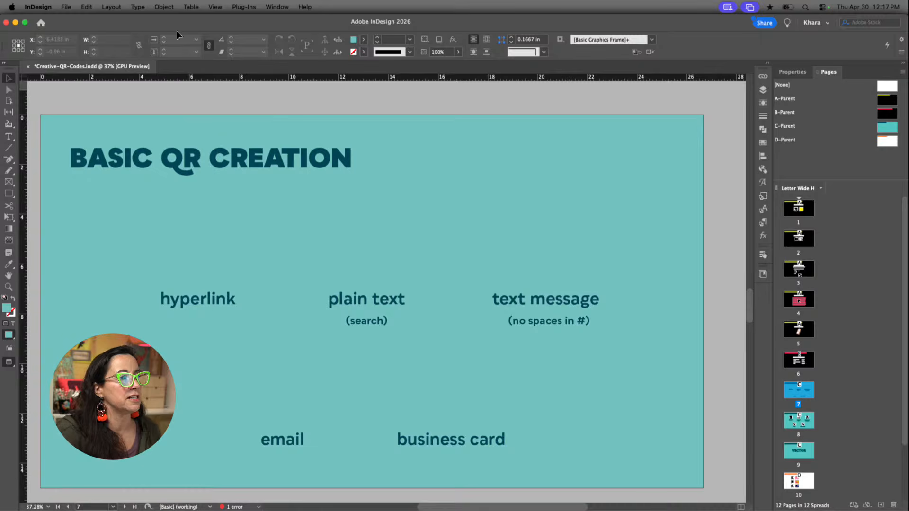
click(164, 8)
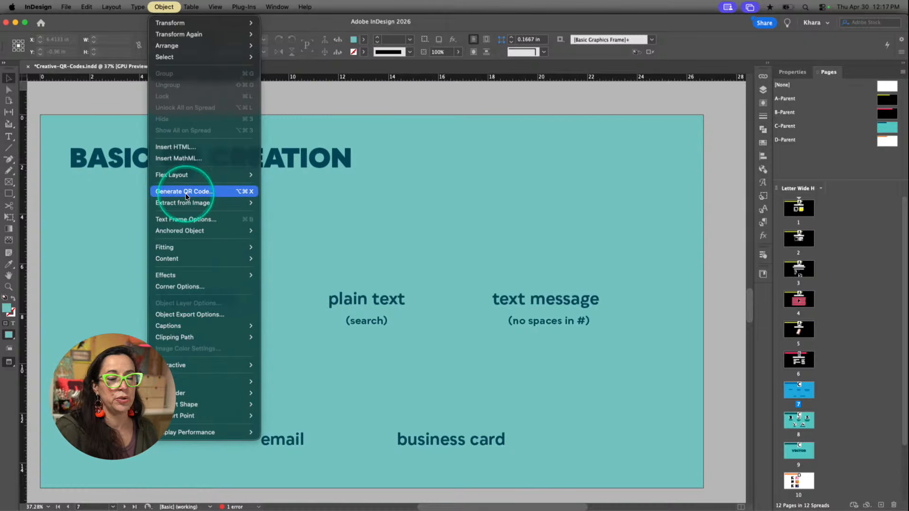
click(245, 196)
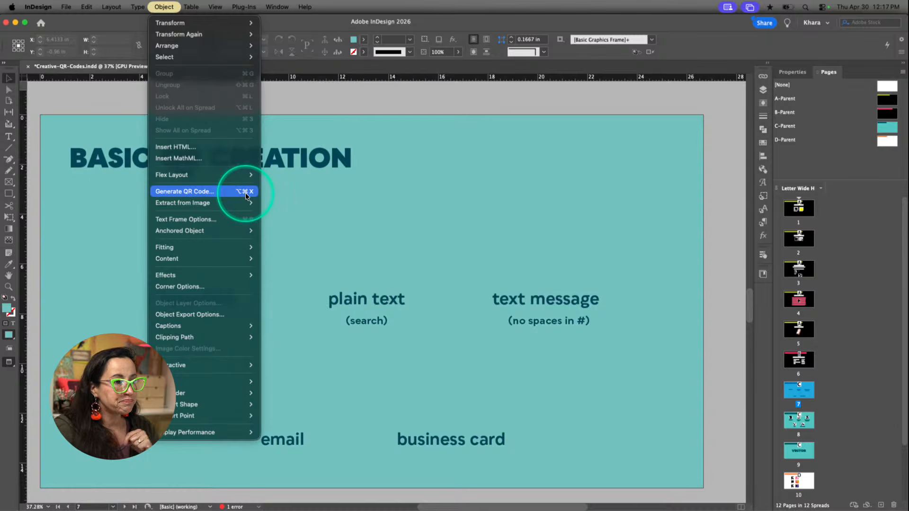
click(245, 193)
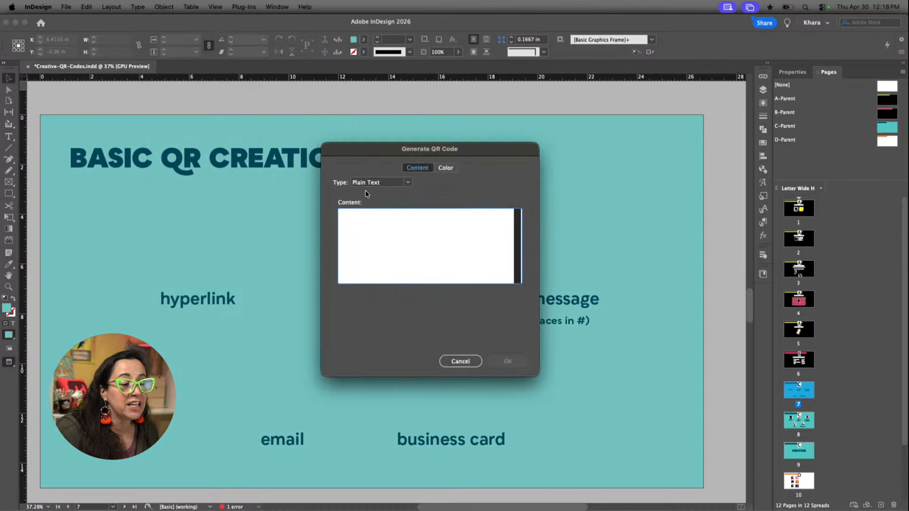
click(344, 188)
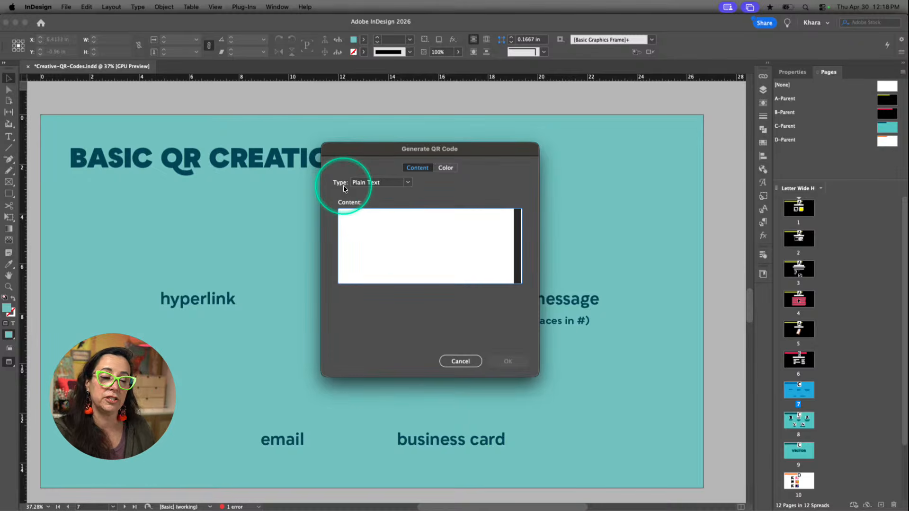
click(407, 182)
click(386, 193)
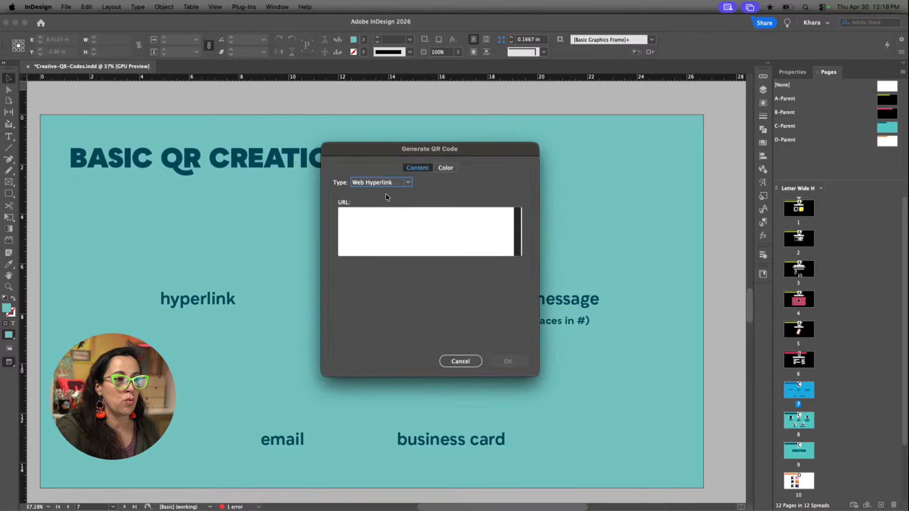
click(380, 222)
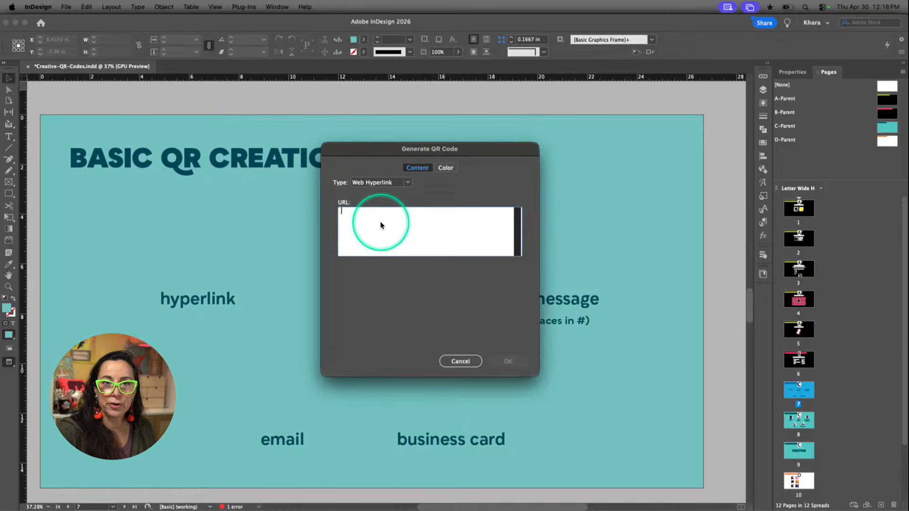
text(https://creativepro.com)
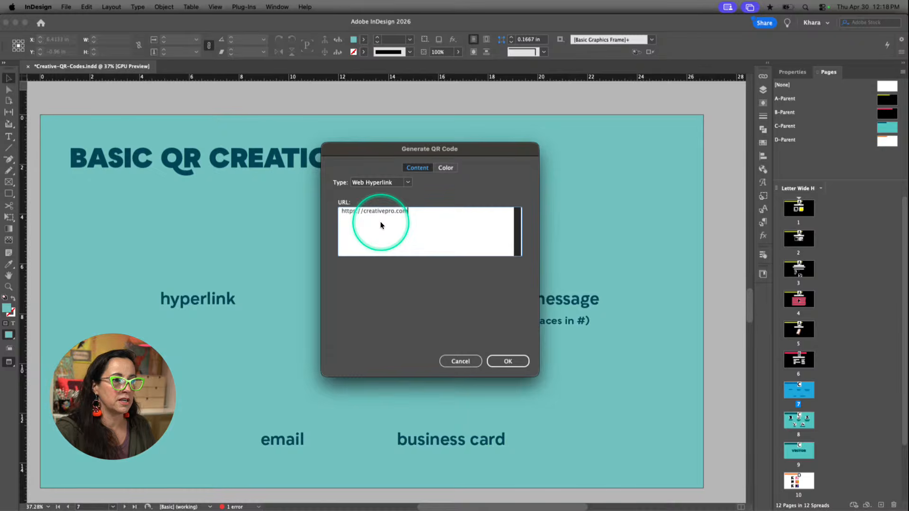
click(521, 361)
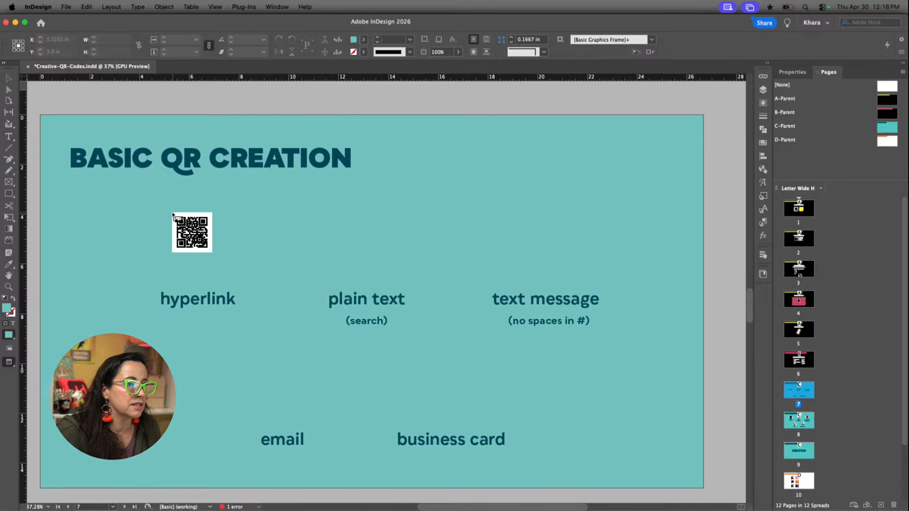
click(172, 212)
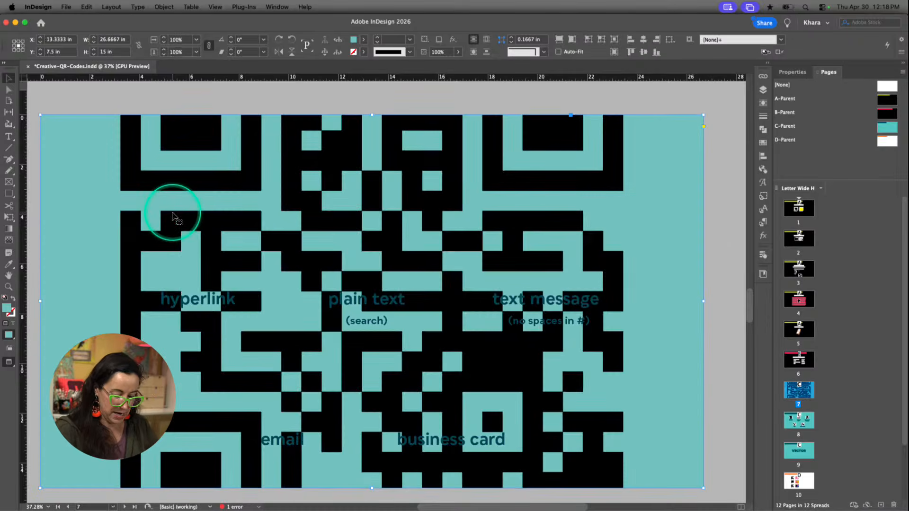
key(super+minus)
key(super+z)
Place the generated QR code above the "hyperlink" label as a square about 2.39 in wide
click(248, 240)
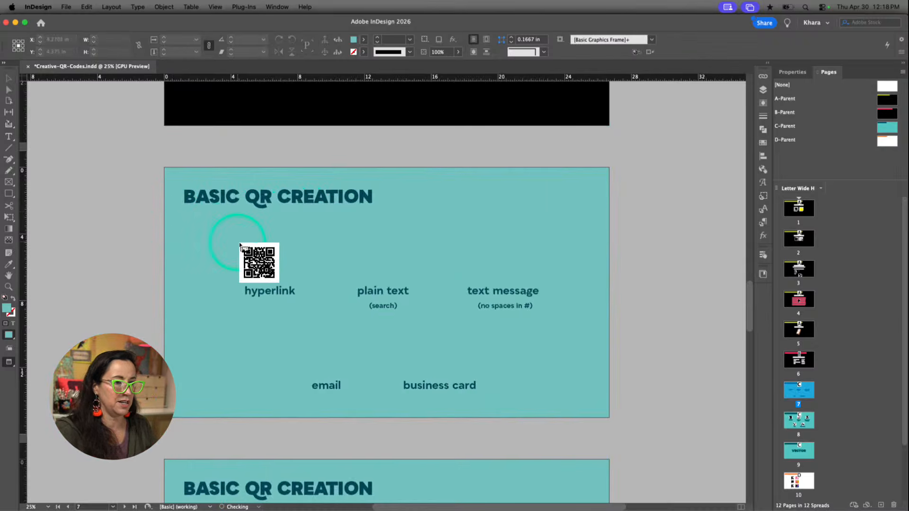
scroll(248, 241, up, 4)
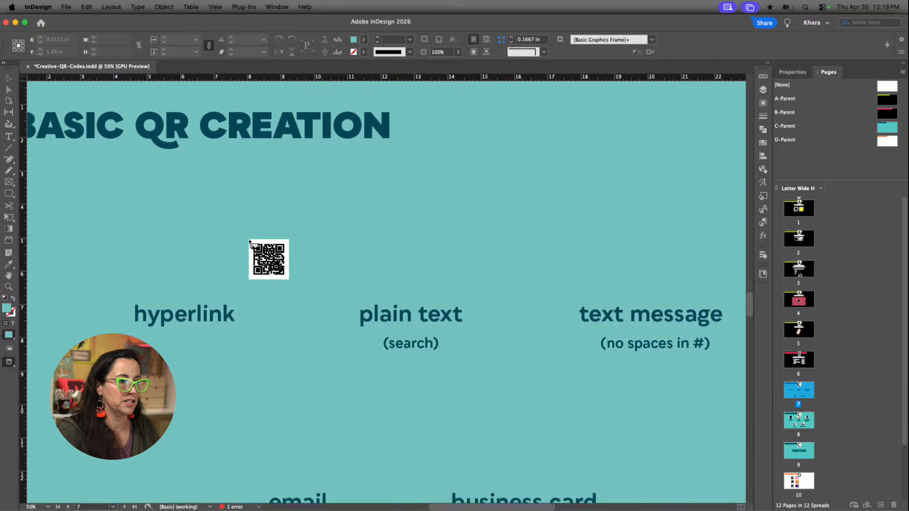
drag(250, 242, 271, 308)
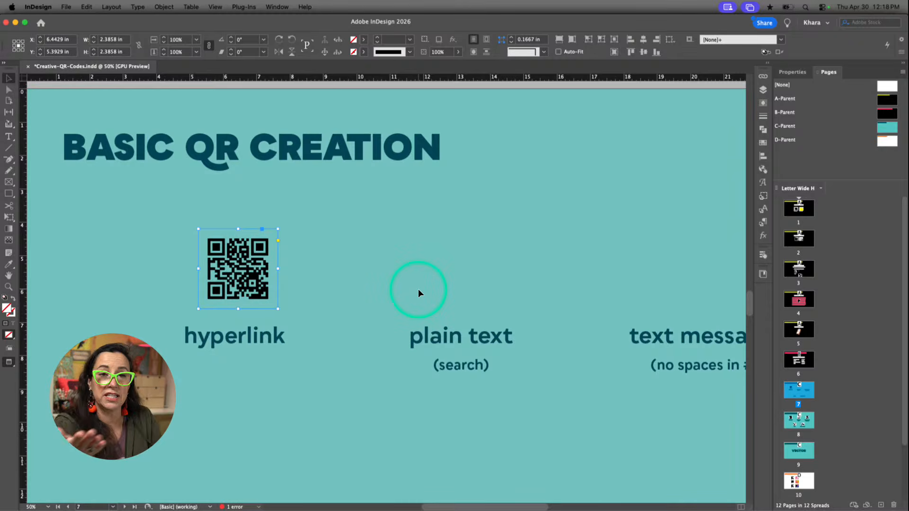
click(352, 321)
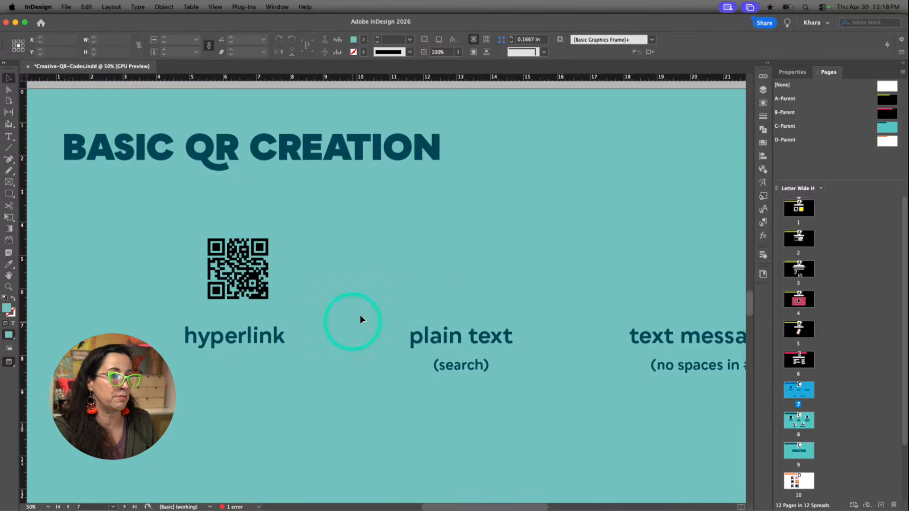
Give the hyperlink QR code's frame a [Paper] fill so the code has a white background
scroll(297, 320, up, 8)
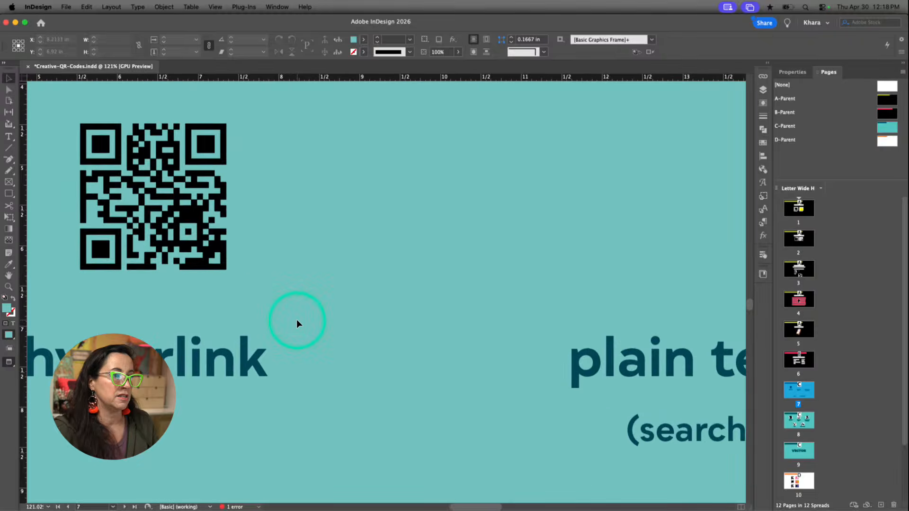
scroll(297, 320, left, 5)
scroll(297, 320, up, 4)
scroll(297, 320, down, 2)
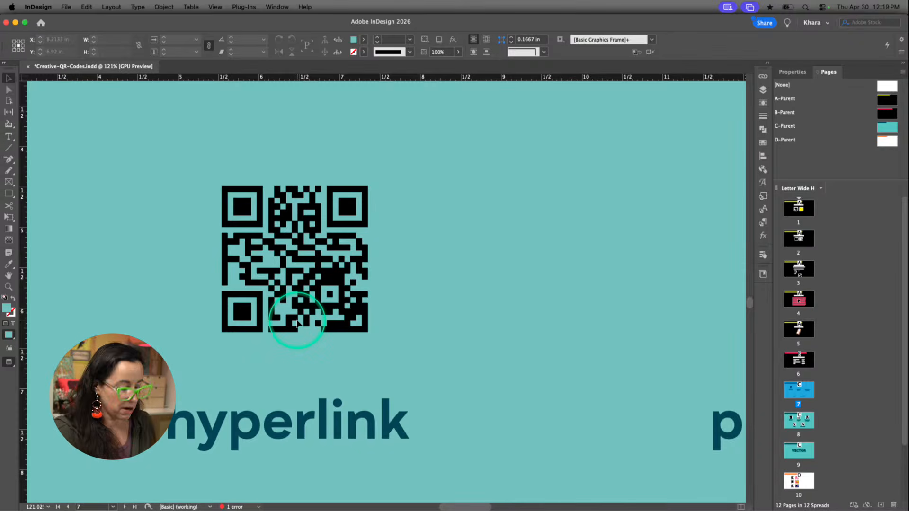
click(297, 323)
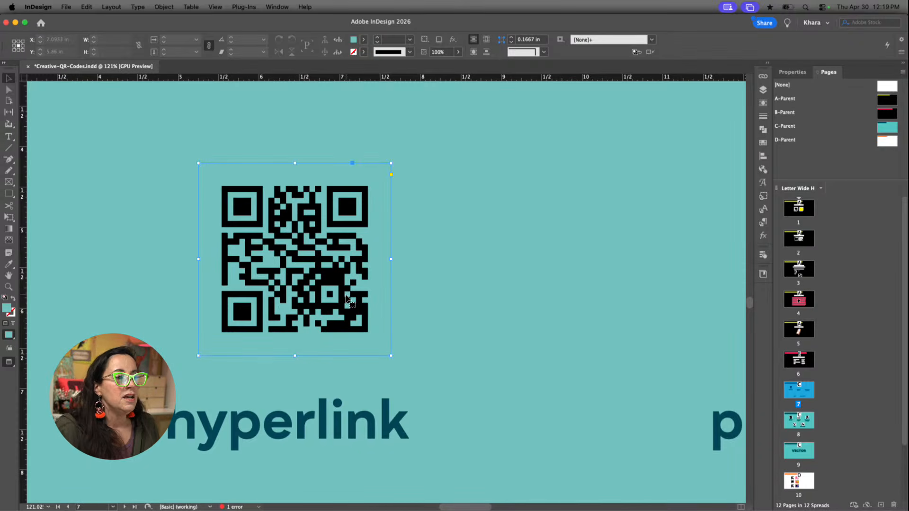
click(346, 296)
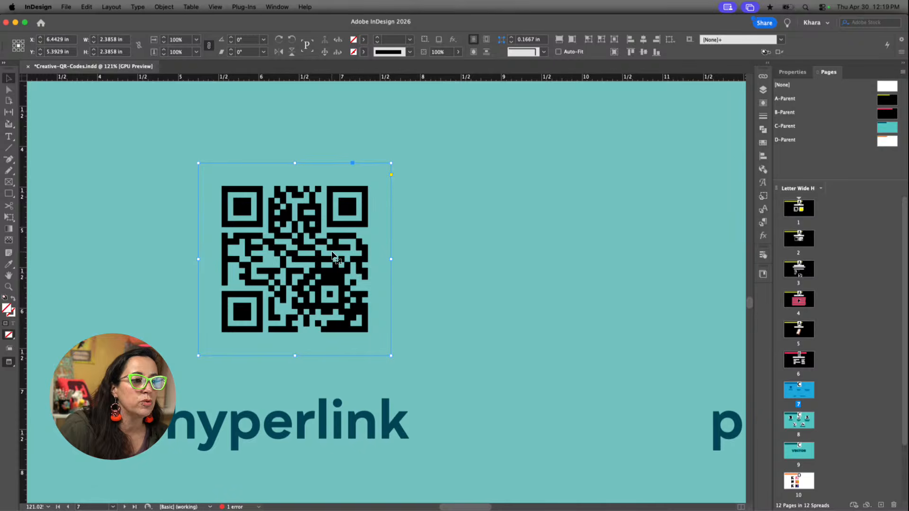
mouse_move(333, 255)
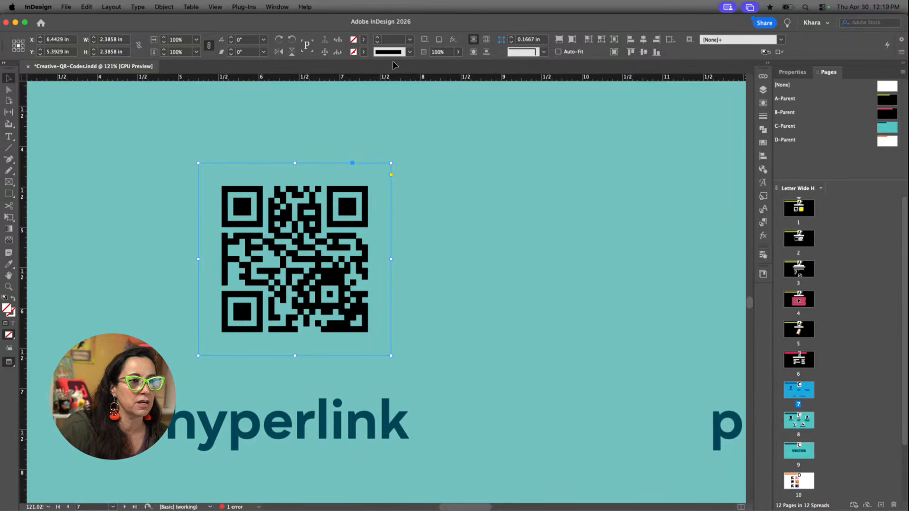
click(362, 40)
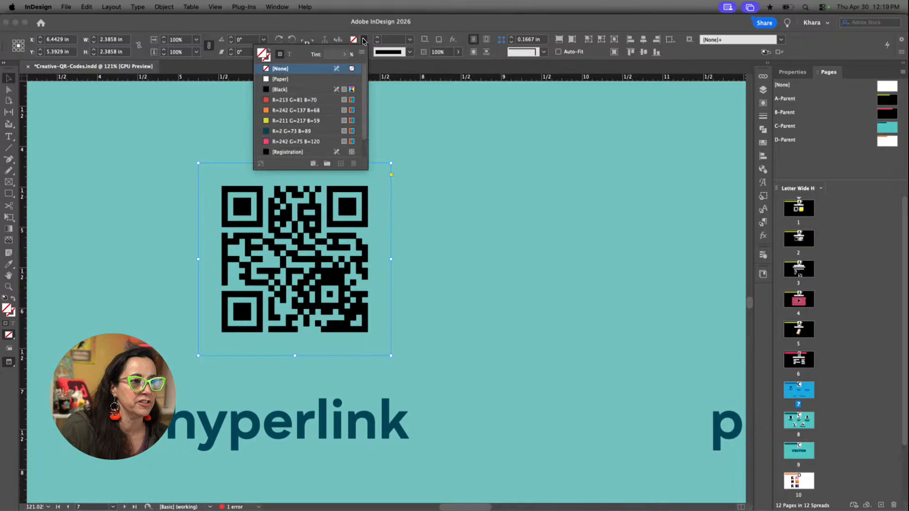
click(286, 80)
click(447, 194)
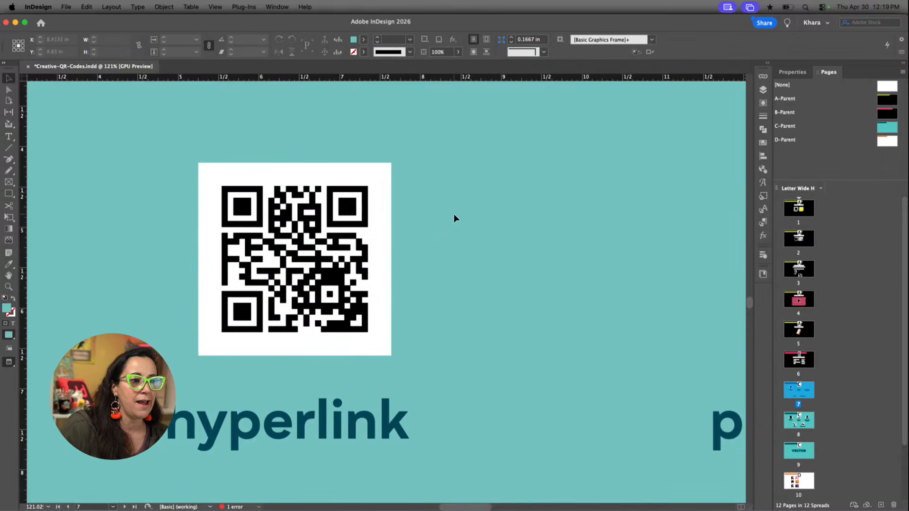
click(344, 238)
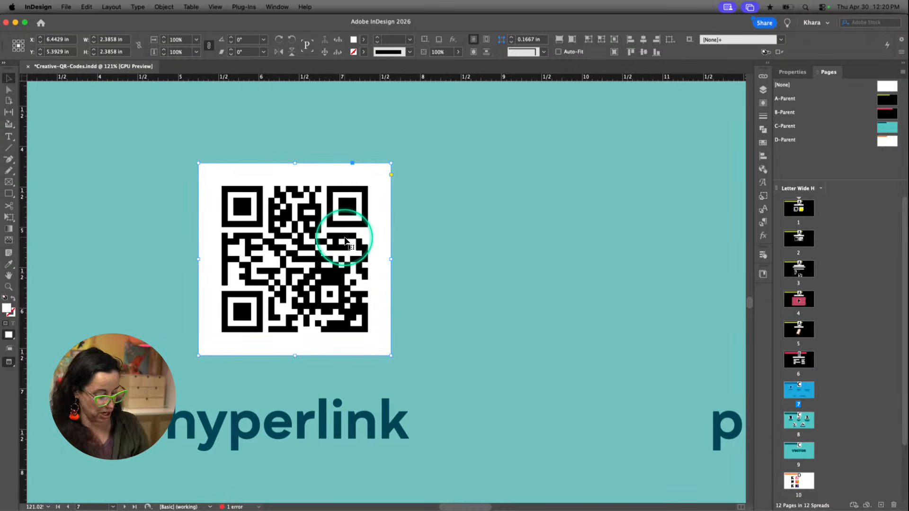
key(super+minus)
scroll(395, 296, right, 8)
scroll(394, 296, down, 2)
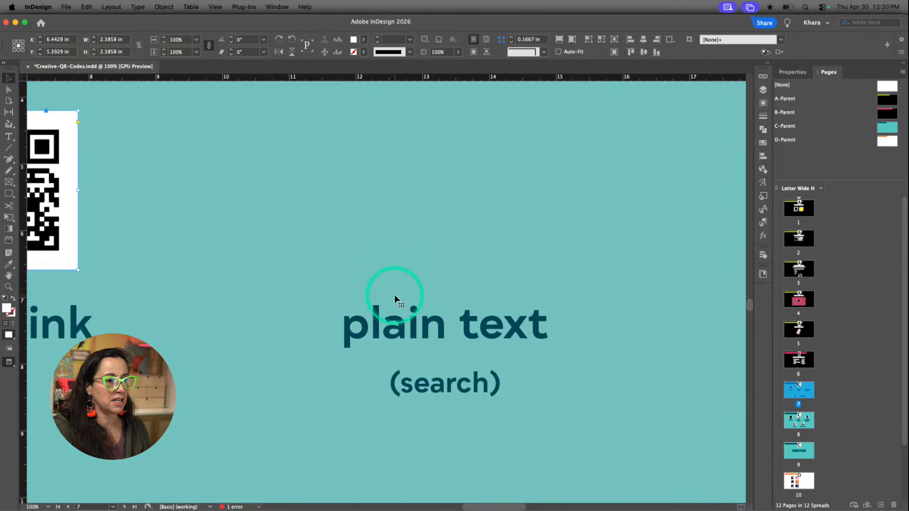
scroll(394, 296, right, 3)
scroll(395, 296, up, 2)
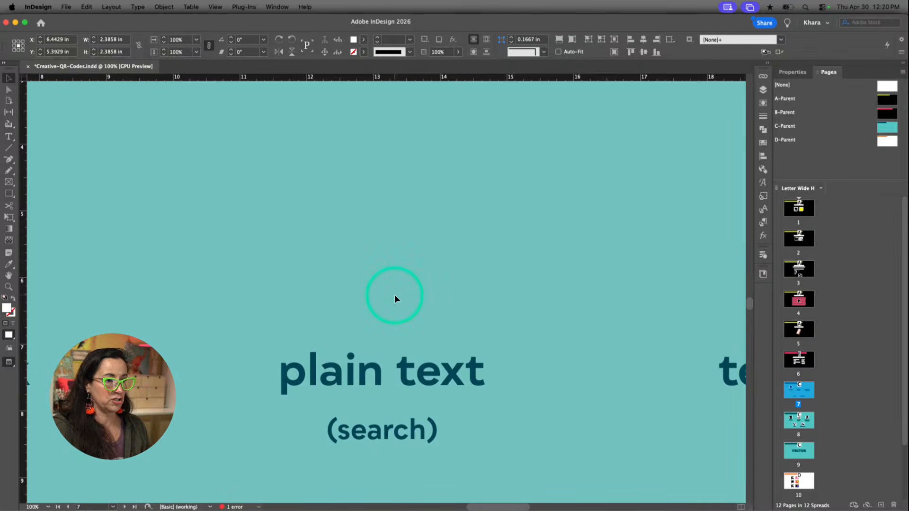
double_click(394, 294)
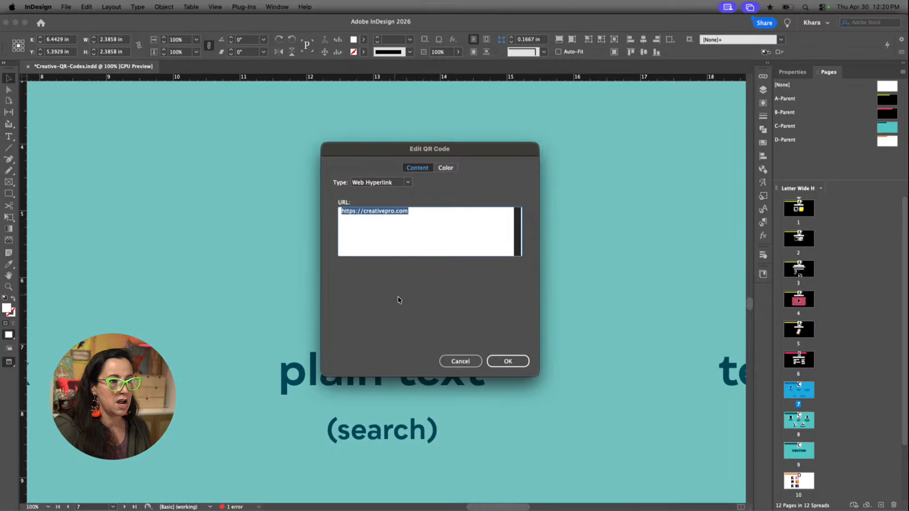
click(457, 360)
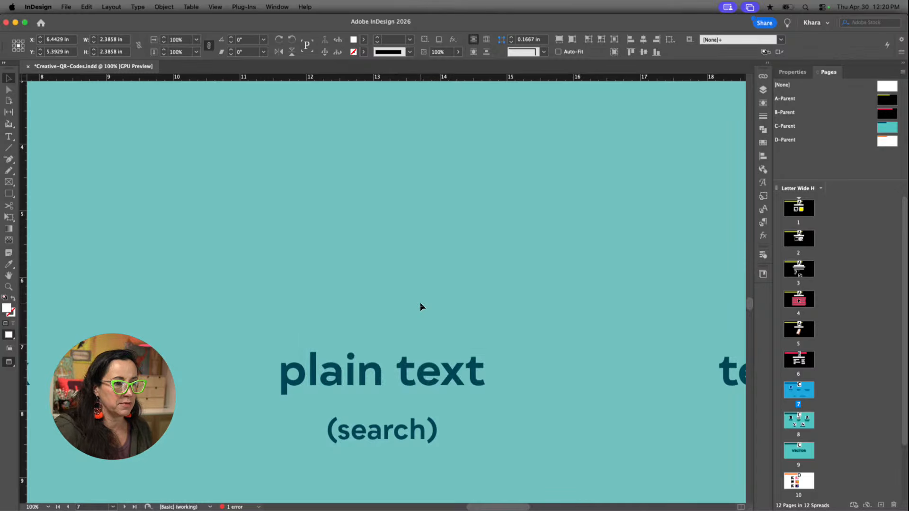
click(420, 307)
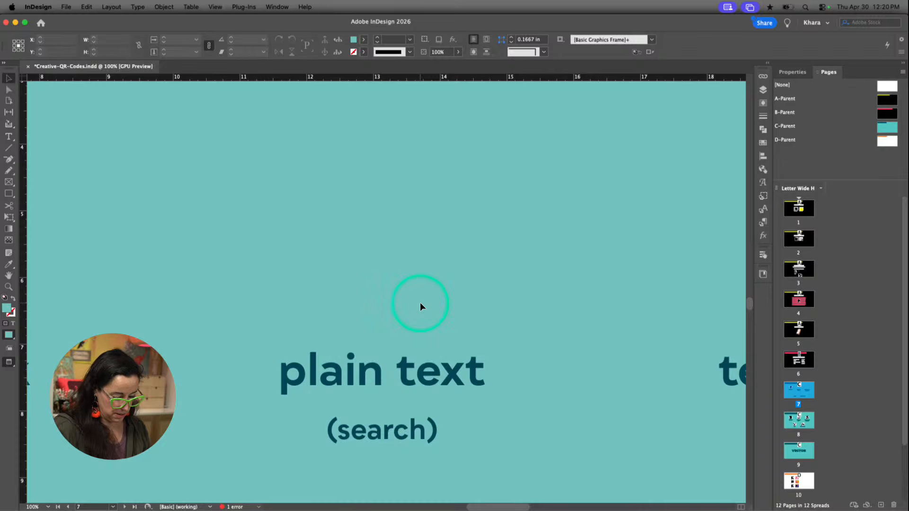
key(ctrl+q)
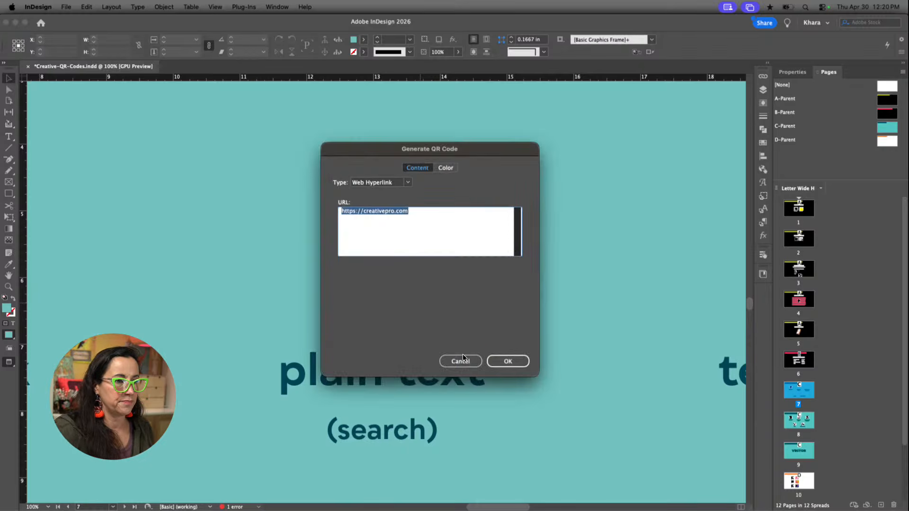
click(463, 358)
Generate a QR code of type Plain Text with the content "Cute Puppies"
key(ctrl+0)
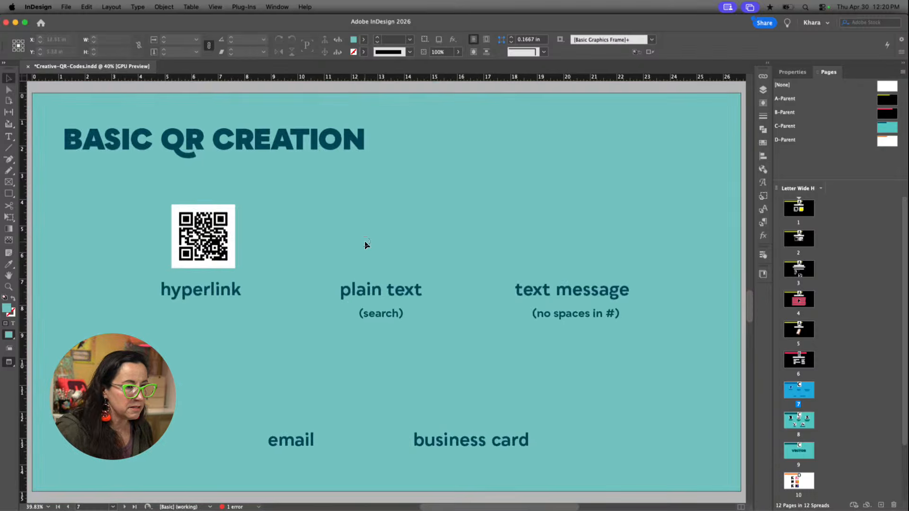
click(165, 6)
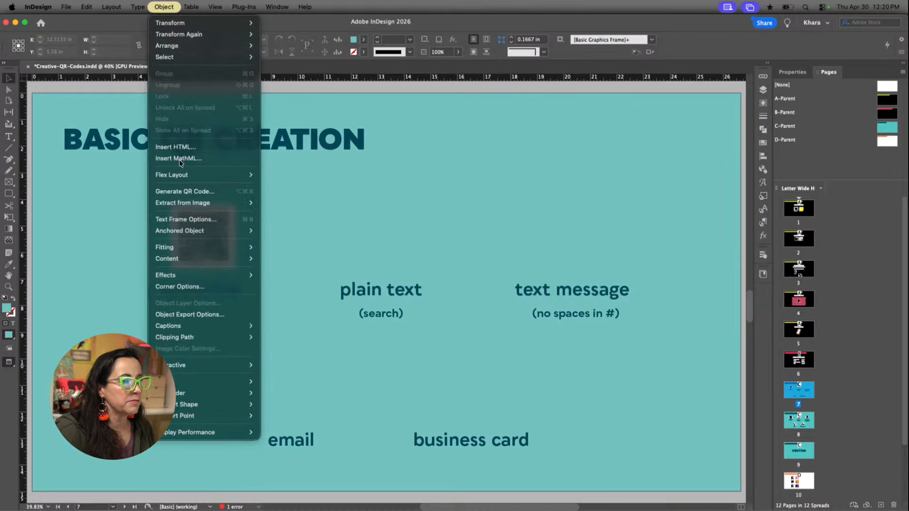
click(181, 191)
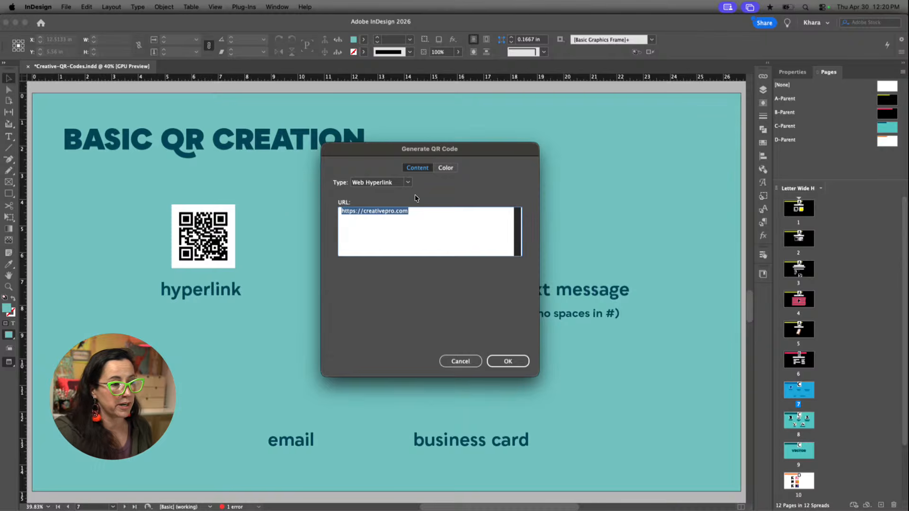
click(408, 182)
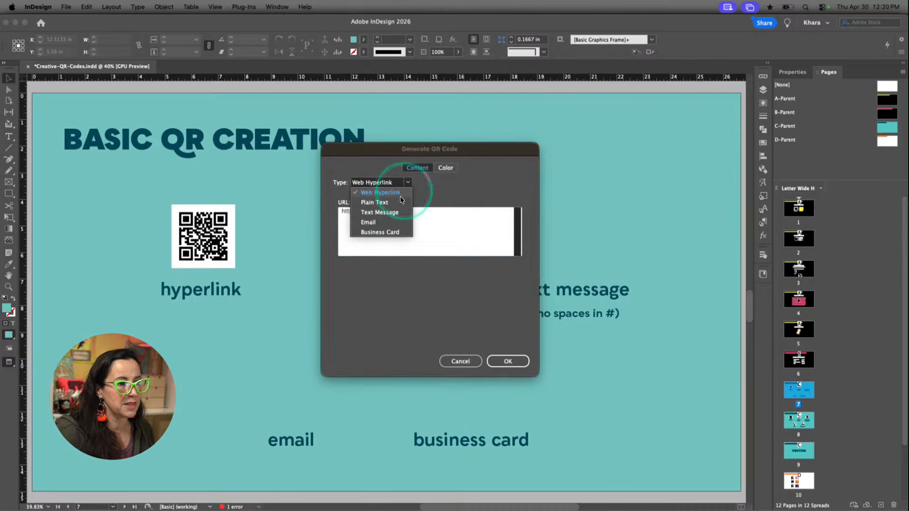
click(400, 203)
drag(425, 149, 564, 143)
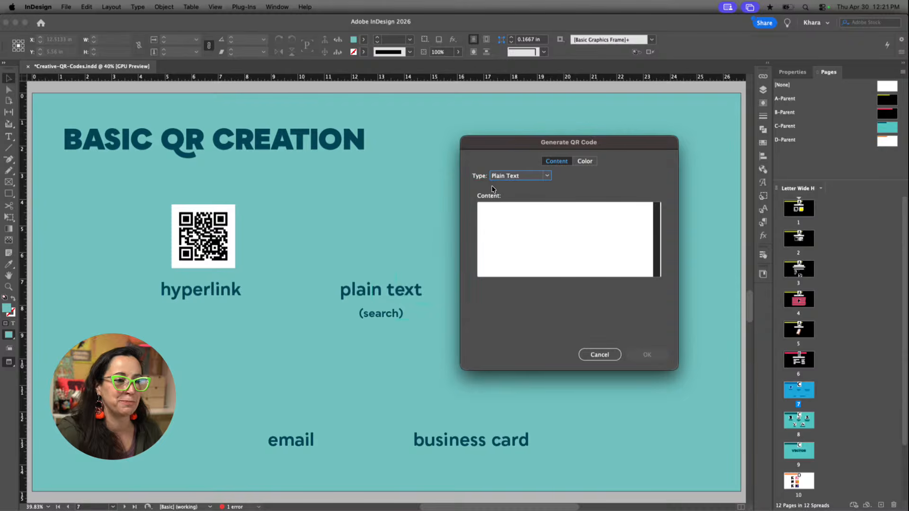
click(504, 212)
click(503, 216)
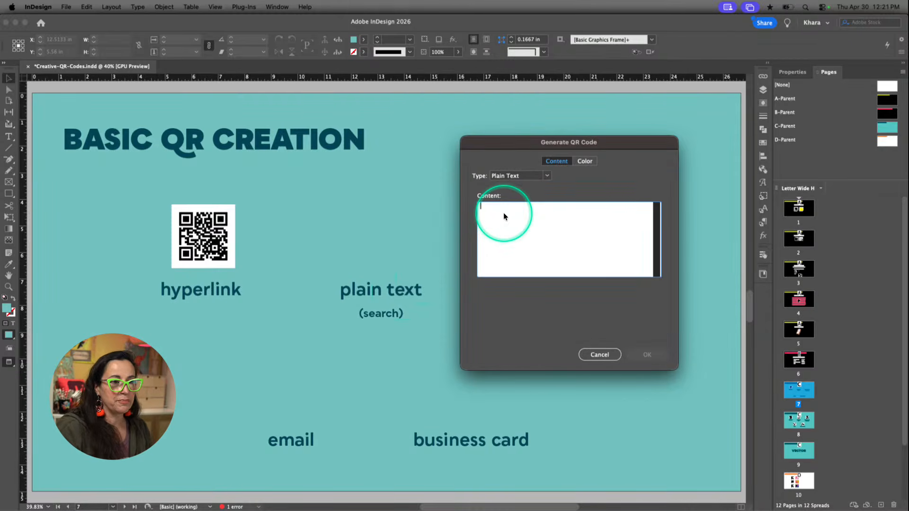
text(Cute Puppie)
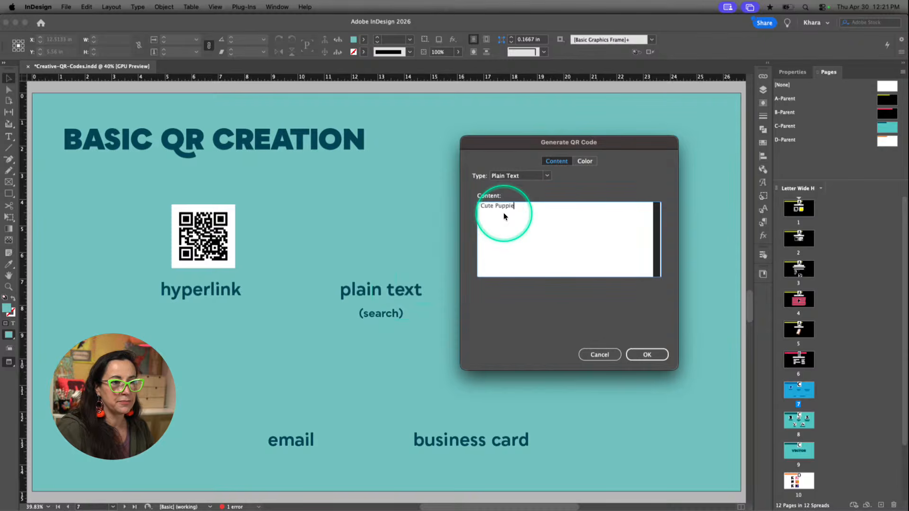
text(s)
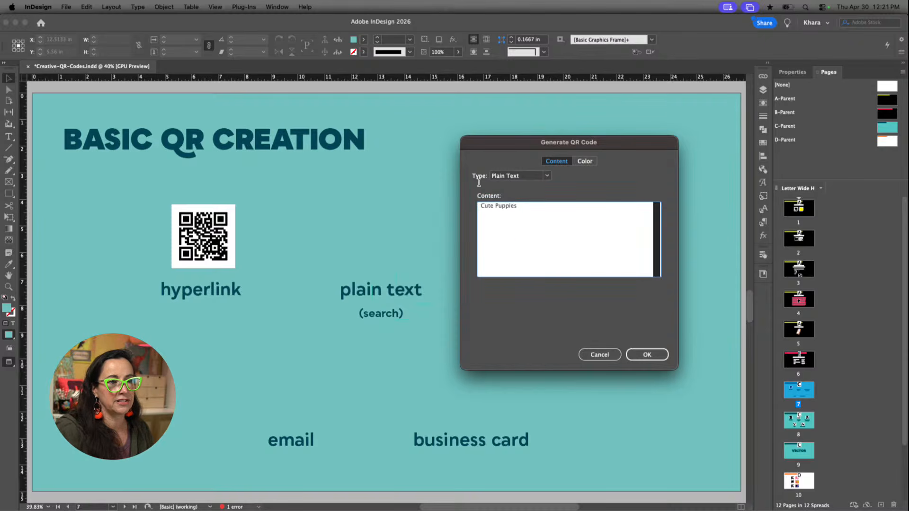
click(645, 354)
Place the QR code above the "plain text" label as a square about 2.55 in wide and give its frame a [Paper] fill
drag(346, 201, 414, 267)
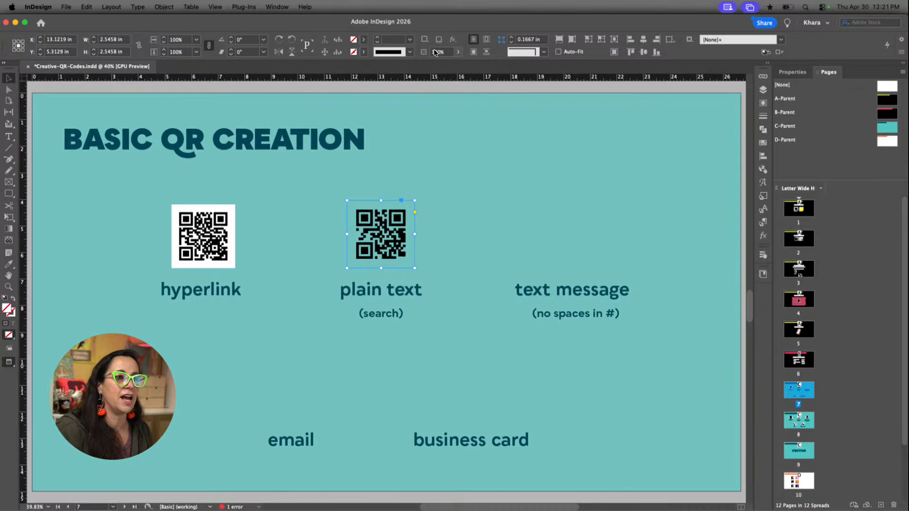
click(363, 39)
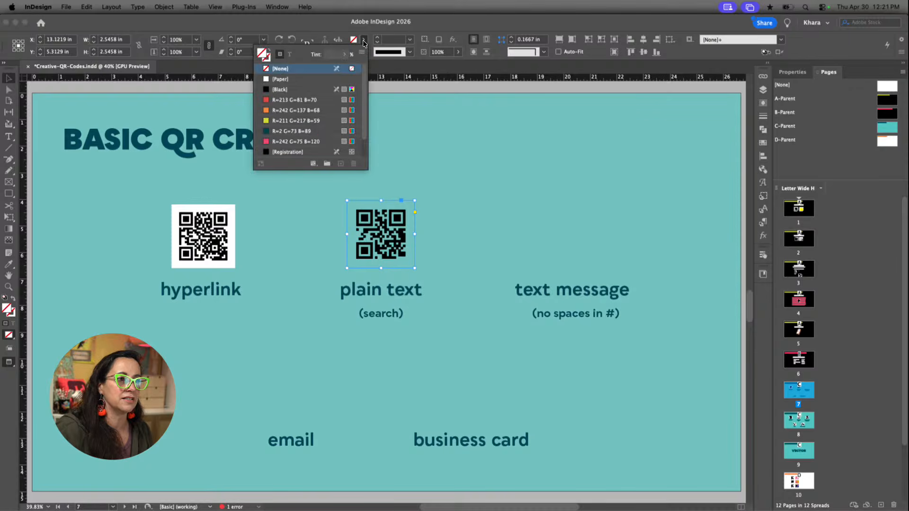
click(305, 80)
click(447, 222)
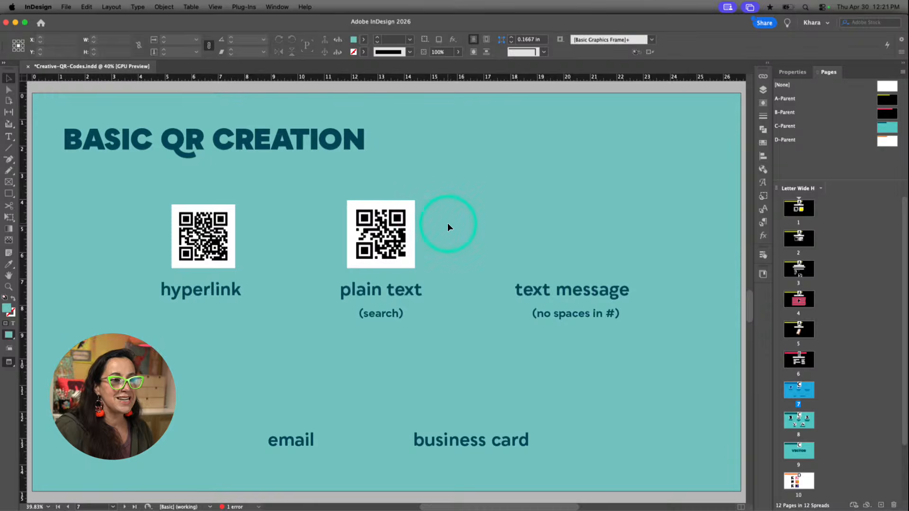
Start generating a new QR code and set its content type to Text Message
scroll(424, 251, up, 5)
scroll(424, 251, up, 2)
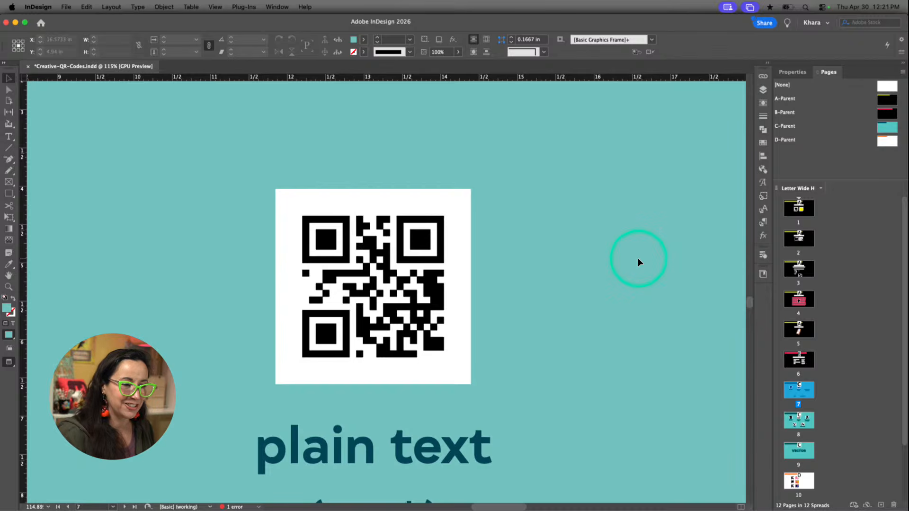
key(super+minus)
key(super+minus)
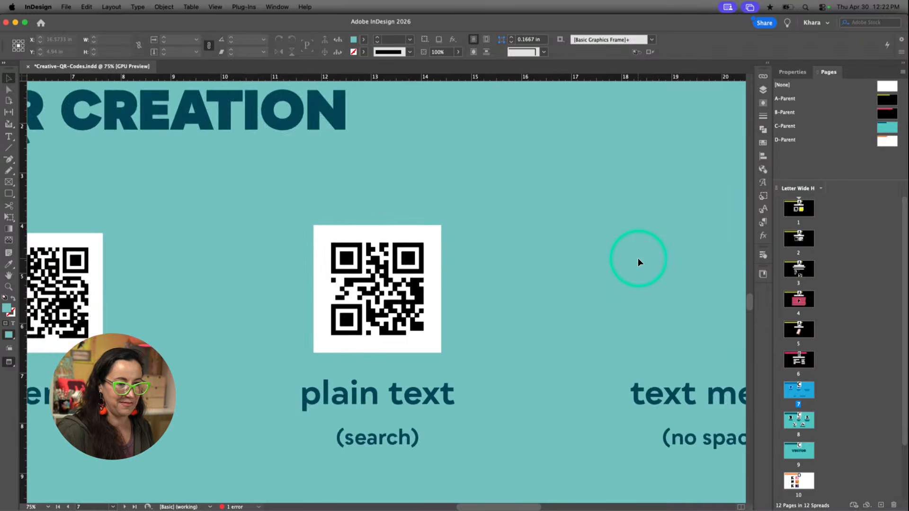
scroll(646, 262, right, 10)
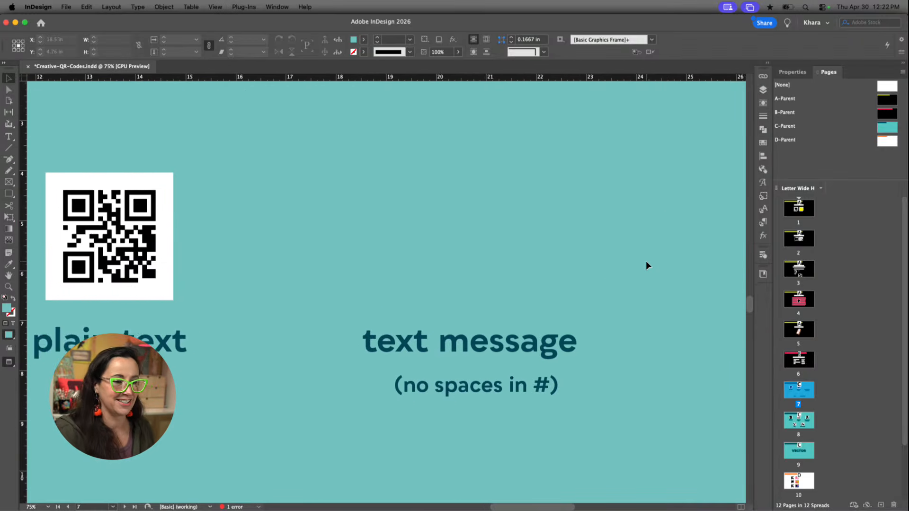
scroll(646, 260, left, 1)
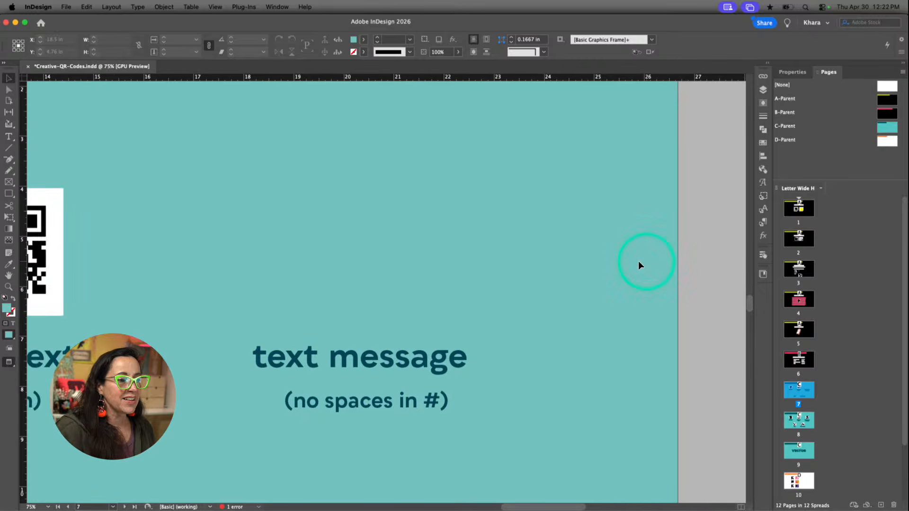
click(427, 324)
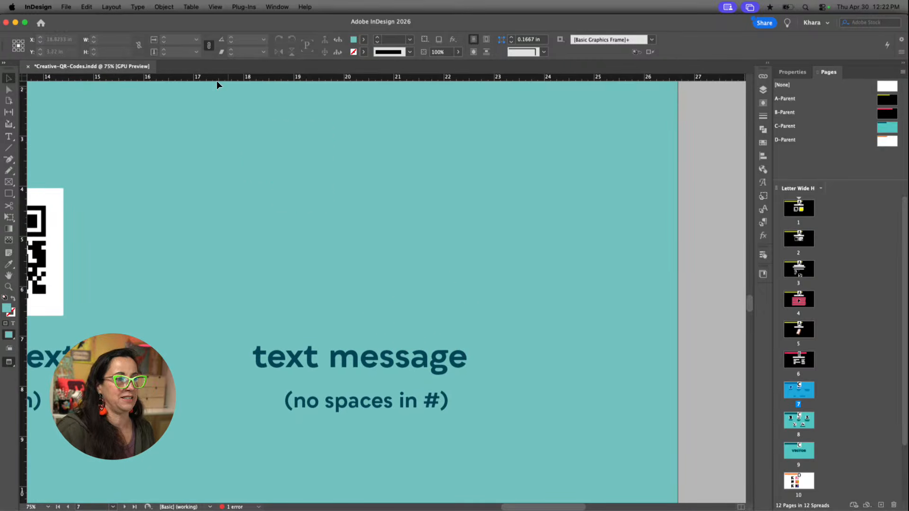
click(163, 7)
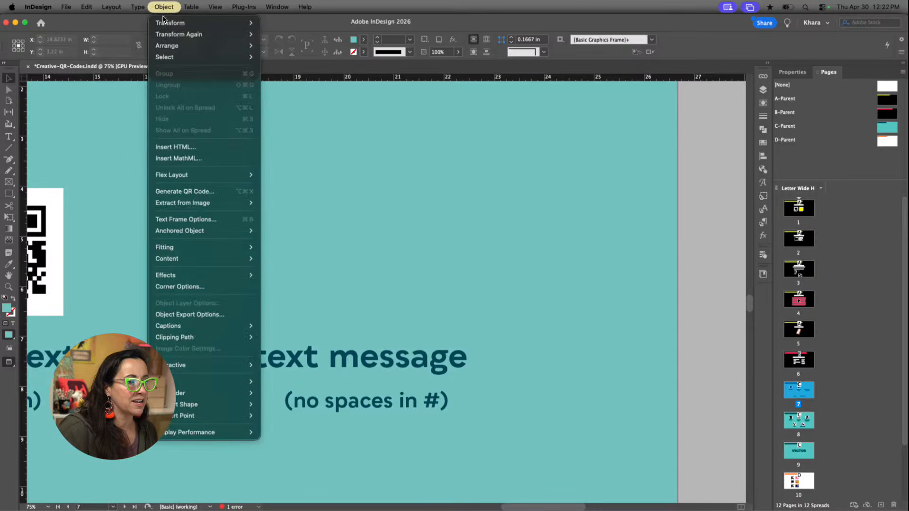
click(177, 191)
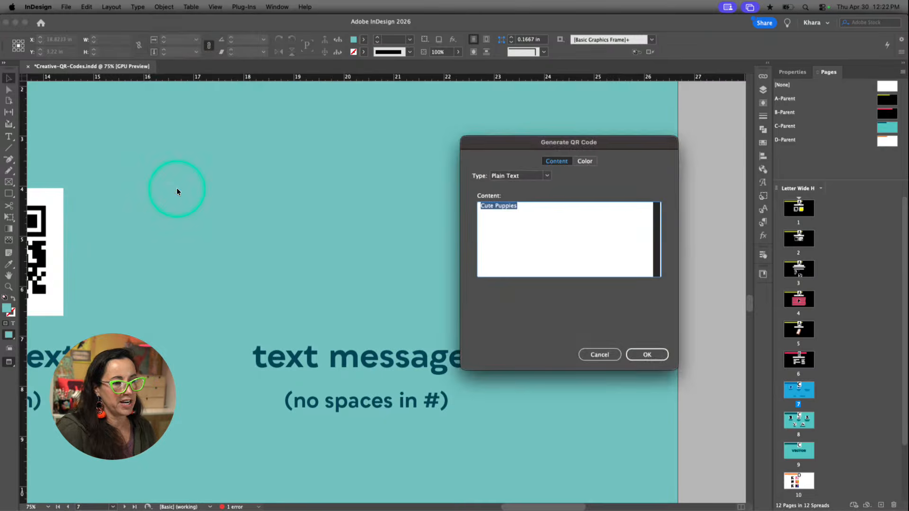
click(544, 176)
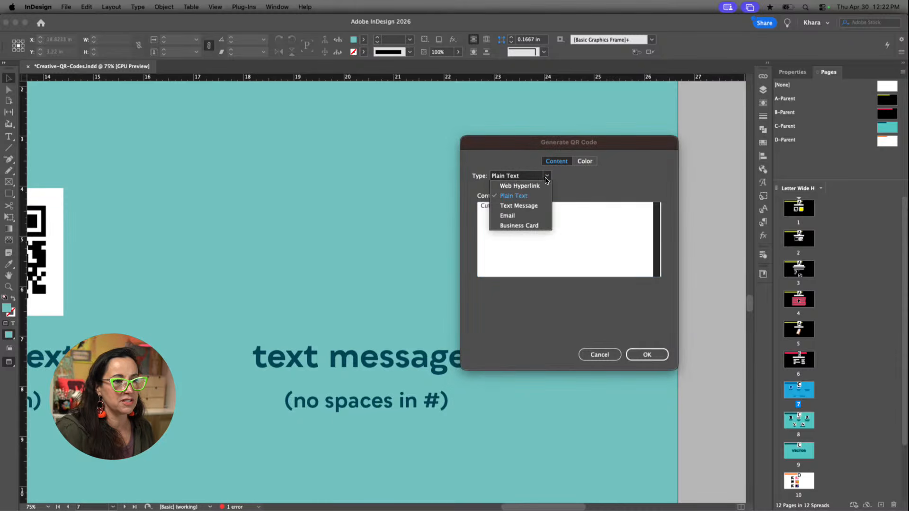
click(533, 205)
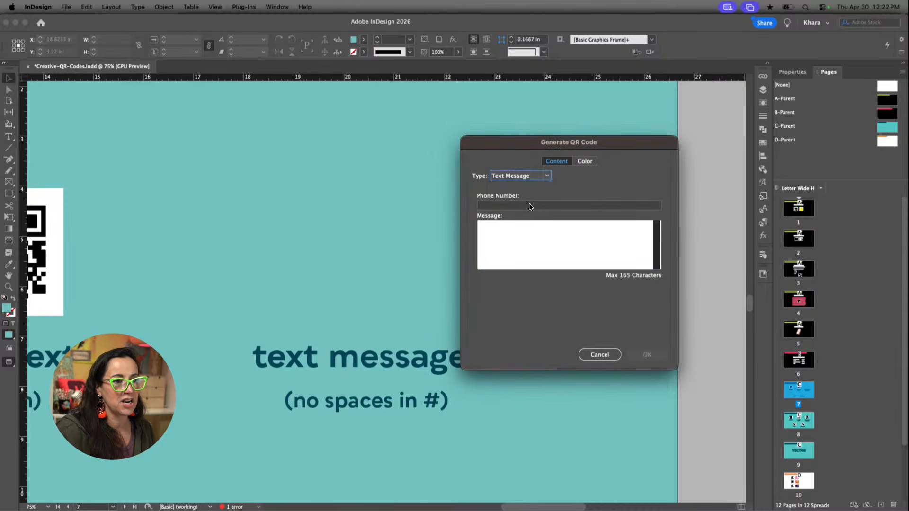
Enter the placeholder "Your Person" as the phone number of the text message QR code
click(529, 206)
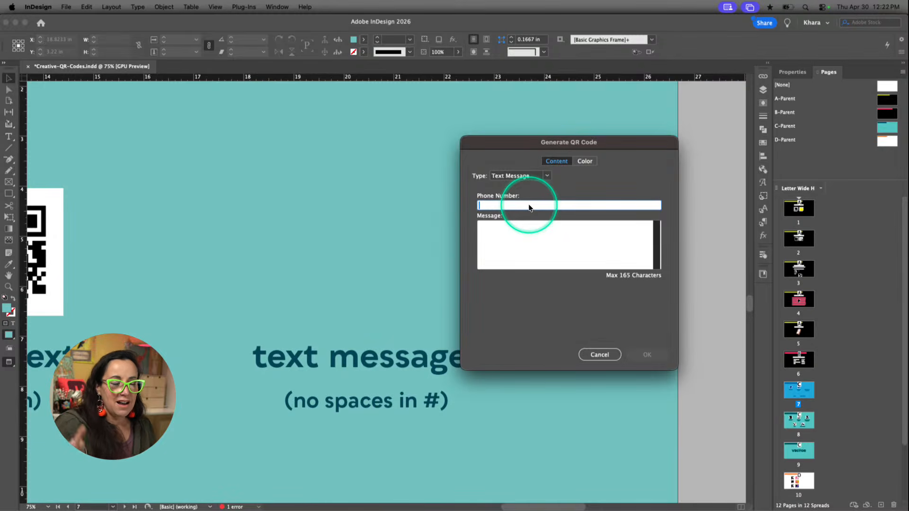
click(523, 230)
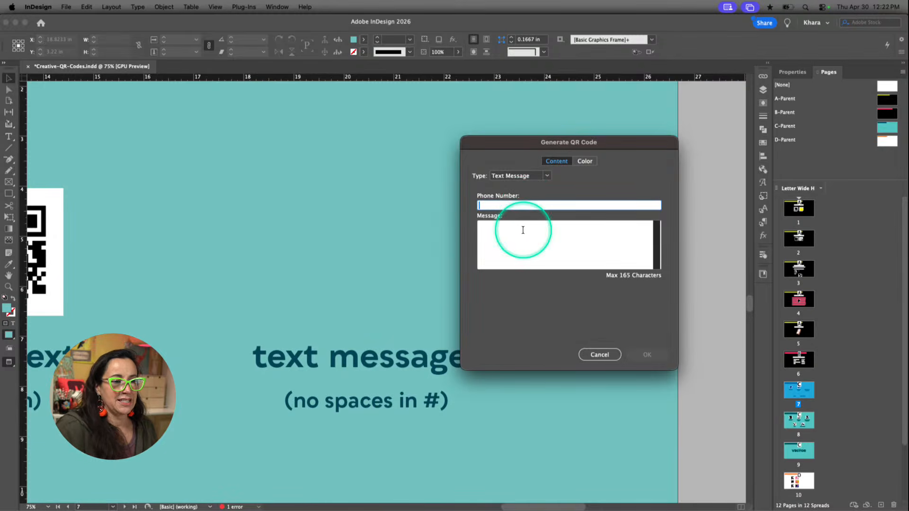
click(522, 230)
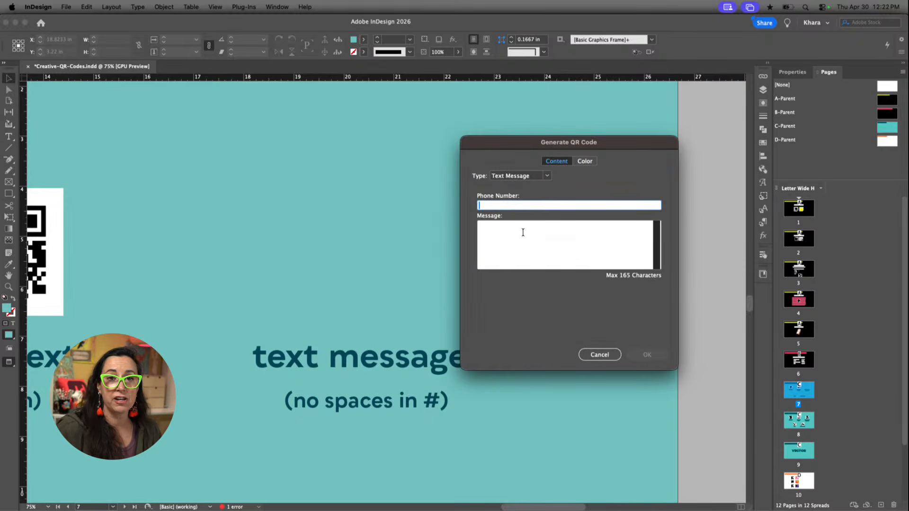
click(523, 232)
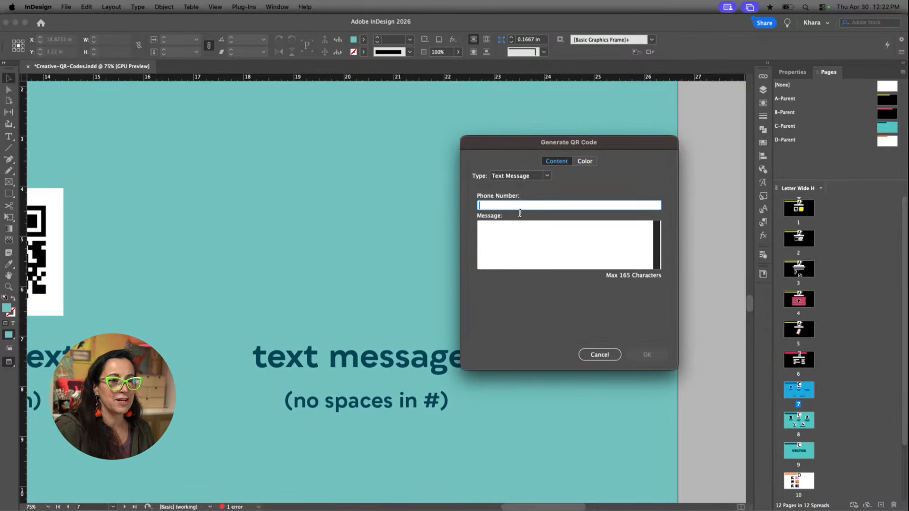
click(520, 214)
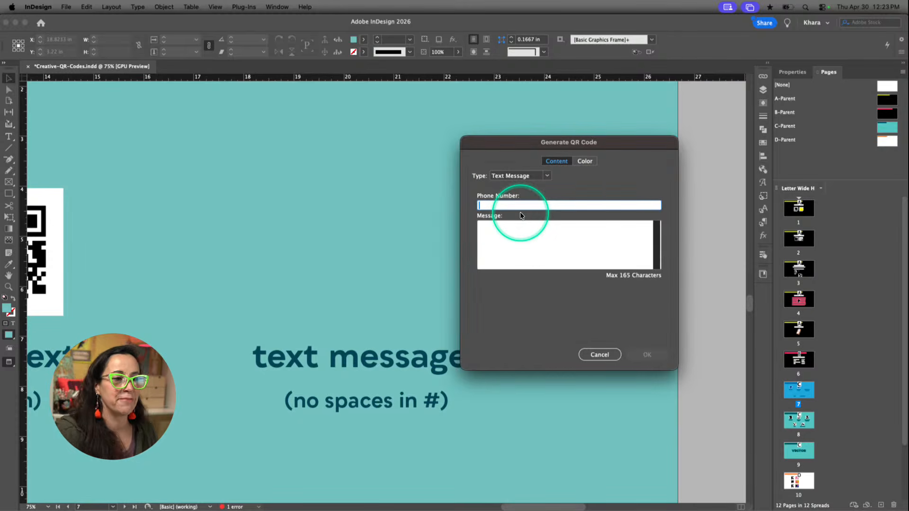
click(514, 206)
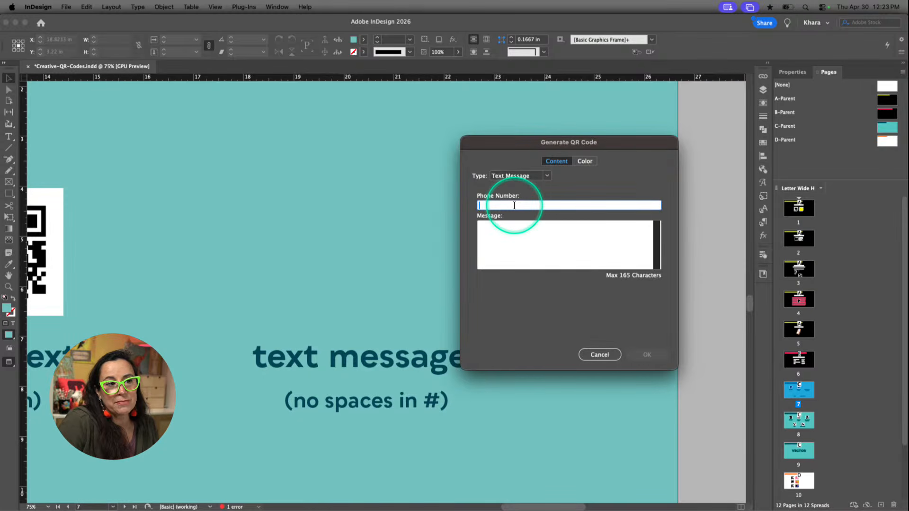
text(Your)
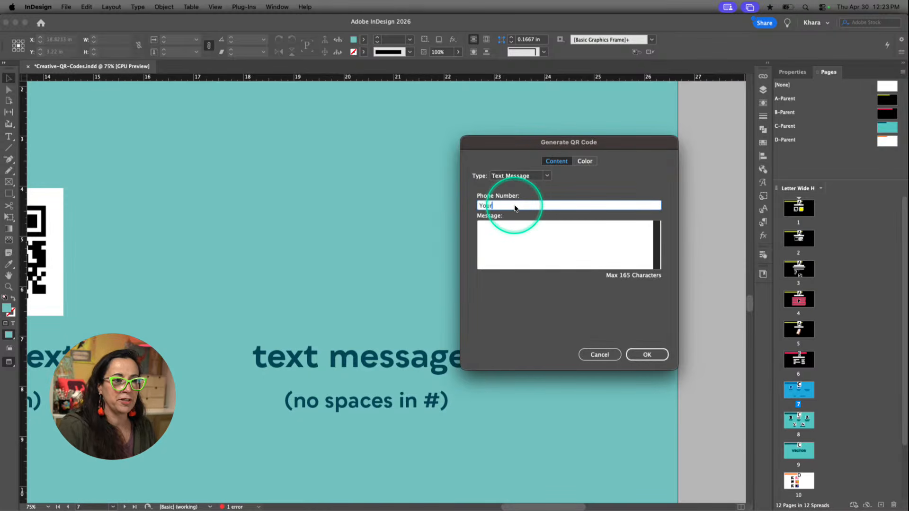
text( Person)
Set the QR code's message text to "Just a reminder that I love you."
click(524, 249)
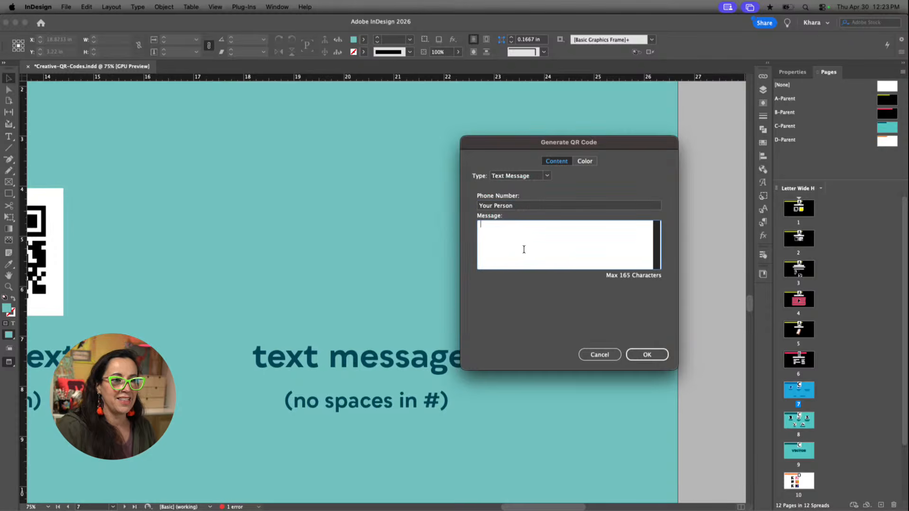
text(Just )
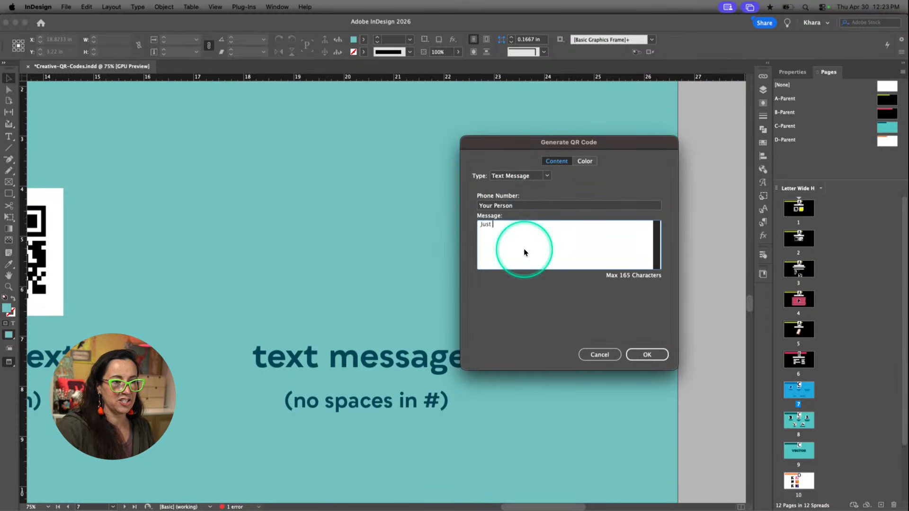
text(a remin)
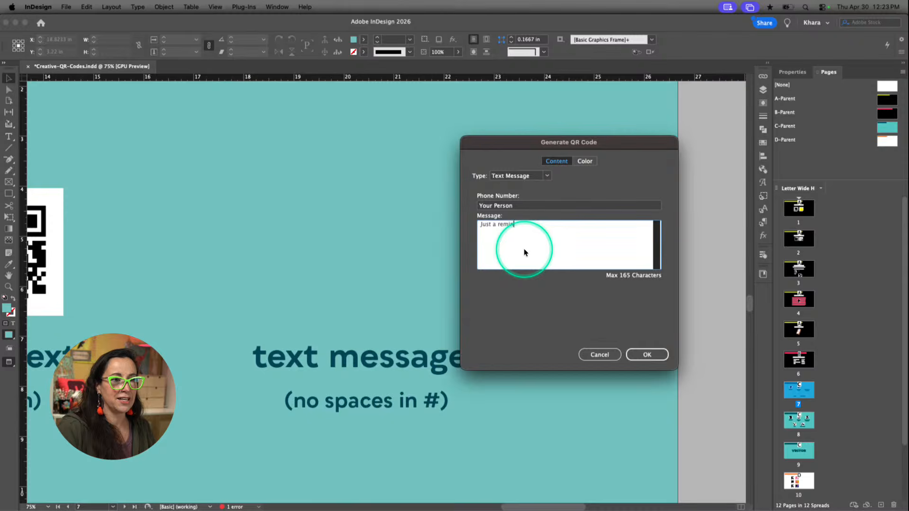
text(der that I love you.)
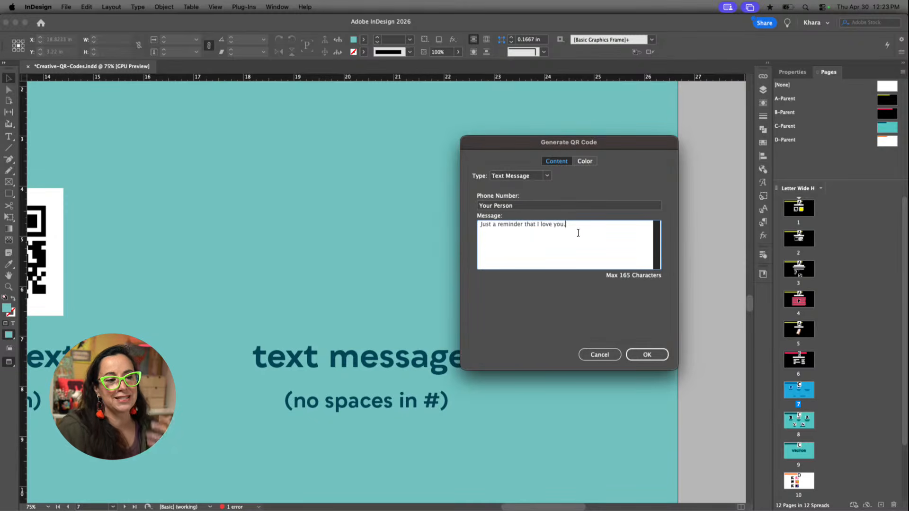
drag(570, 225, 474, 206)
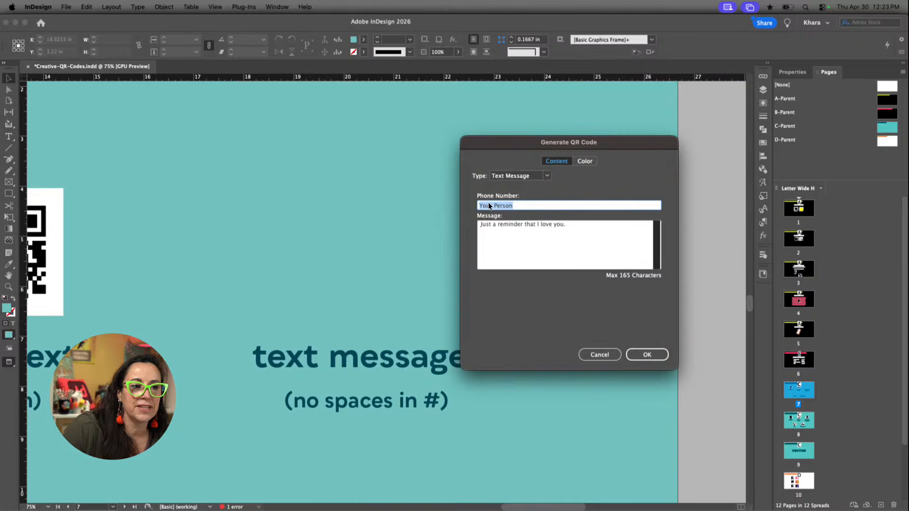
click(492, 204)
click(493, 205)
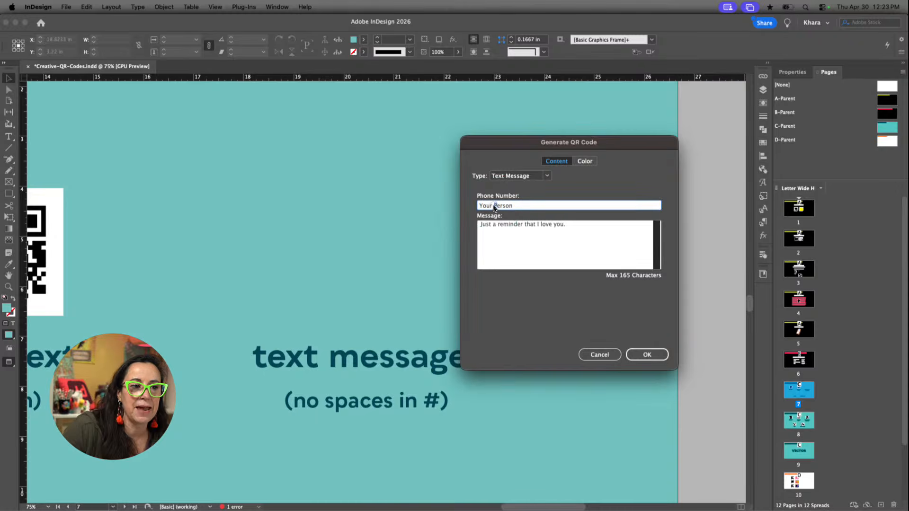
click(493, 205)
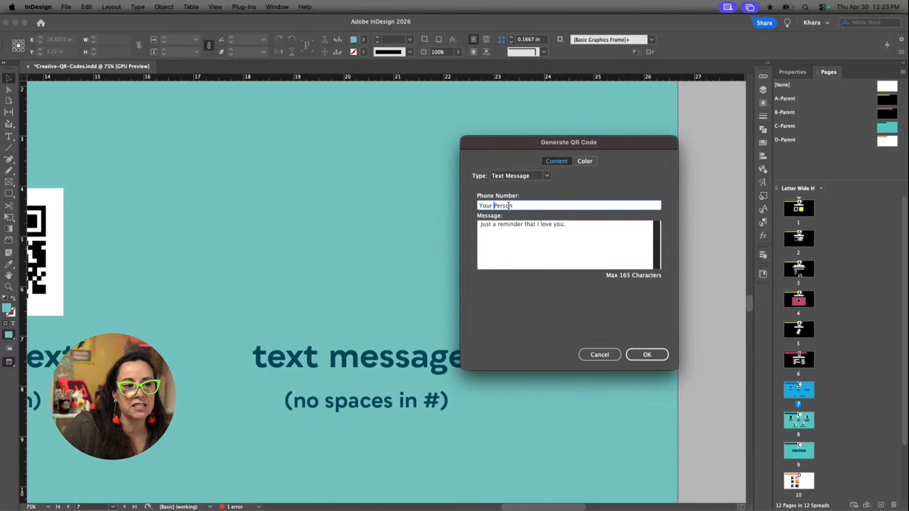
click(509, 205)
click(530, 237)
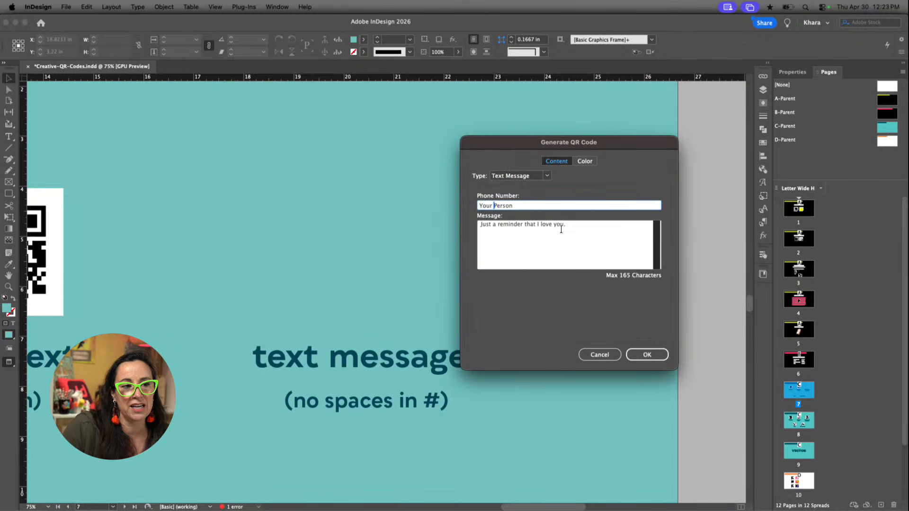
Change the phone number placeholder to "Your-Person", with a hyphen instead of the space, and generate the text message QR code
drag(566, 227, 477, 225)
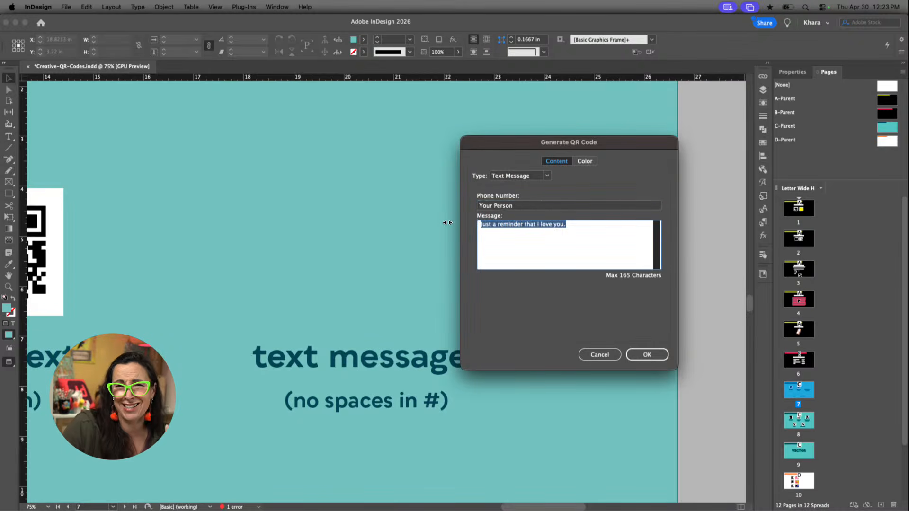
click(494, 206)
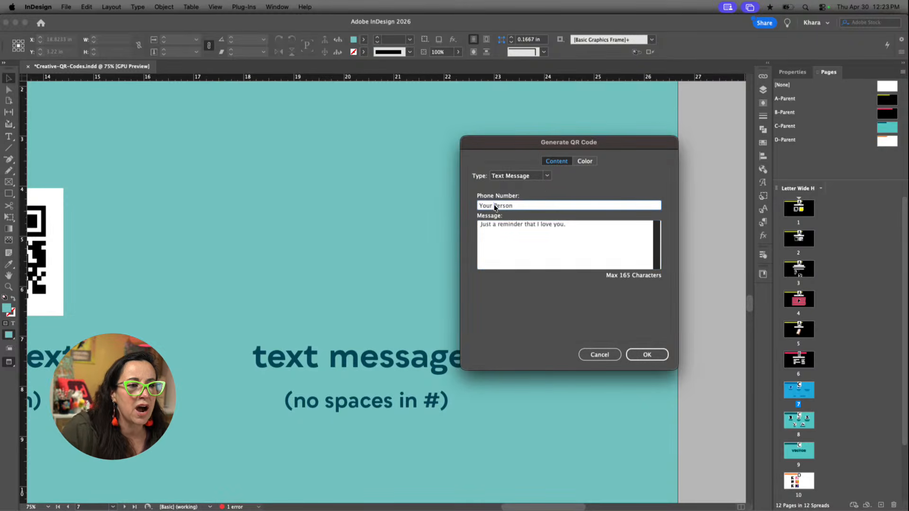
click(549, 188)
key(BackSpace)
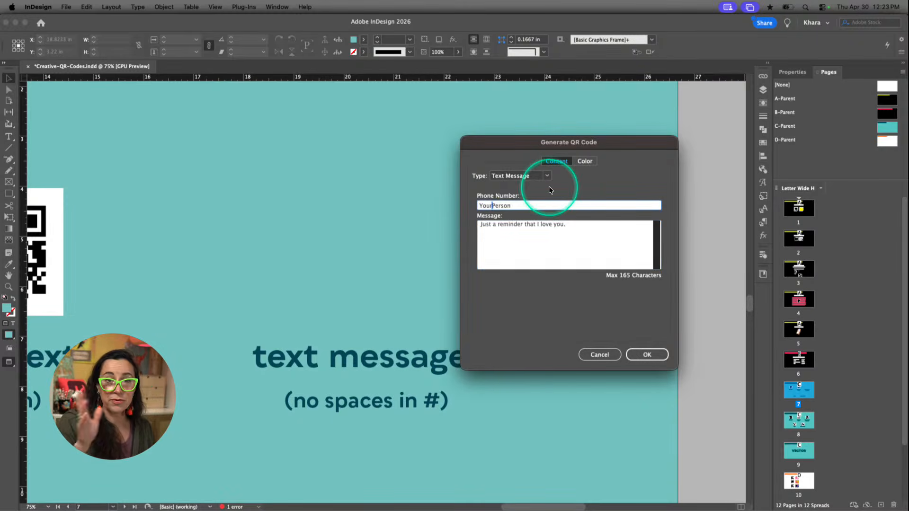
text(-)
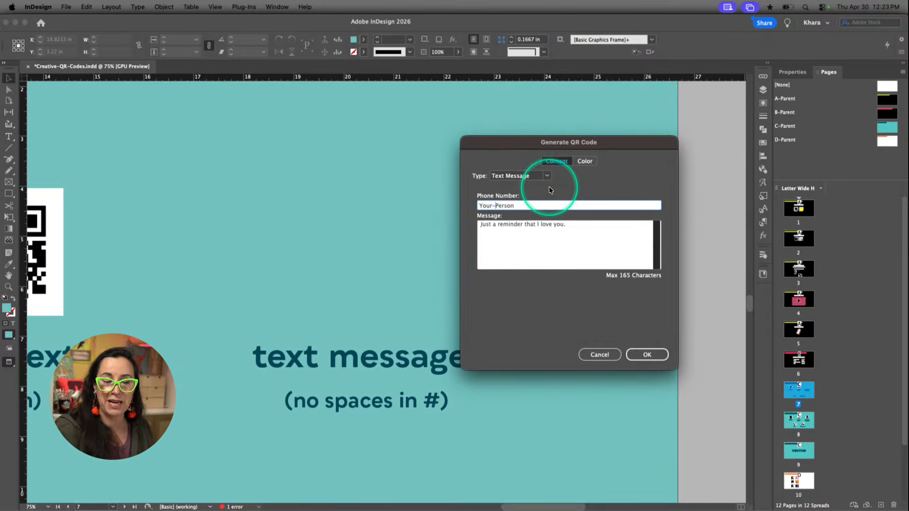
click(541, 242)
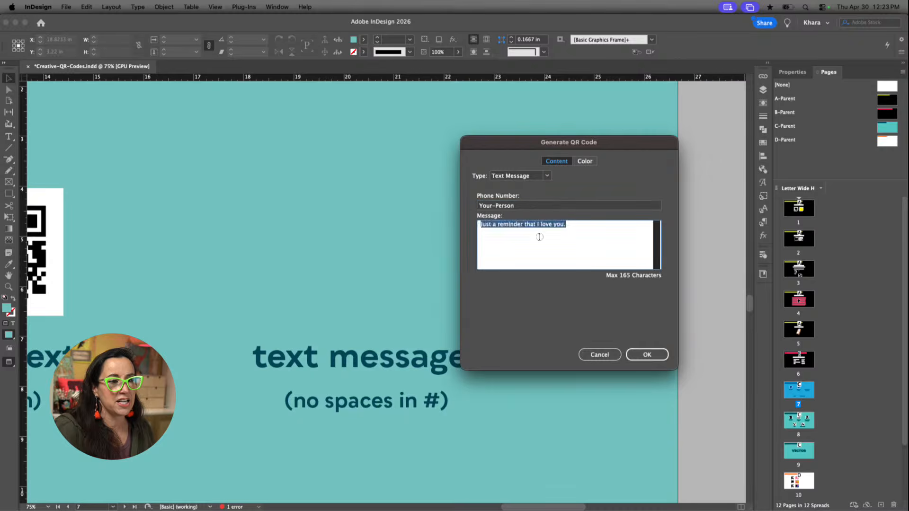
click(516, 234)
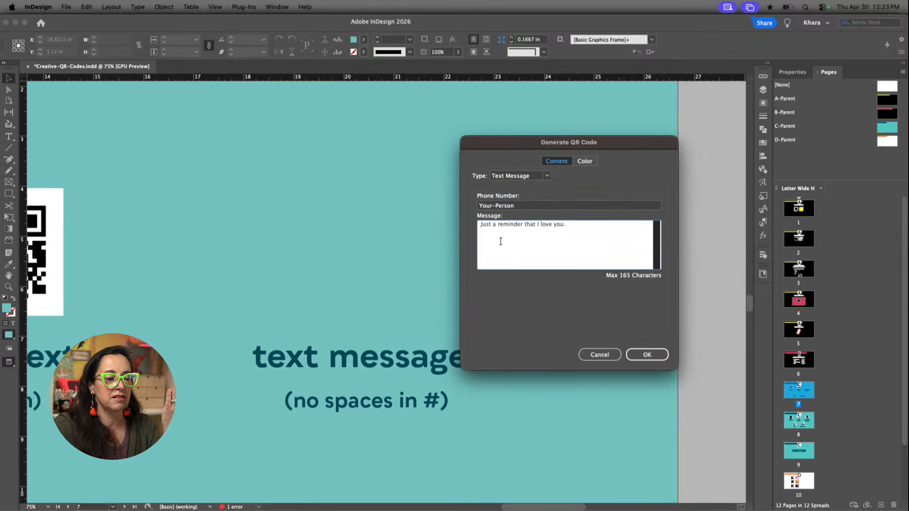
click(500, 242)
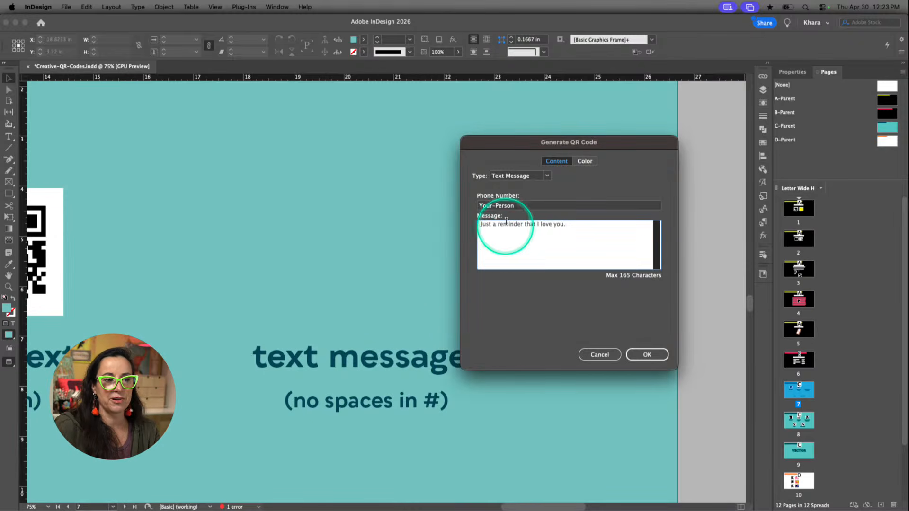
drag(521, 203, 489, 206)
click(514, 206)
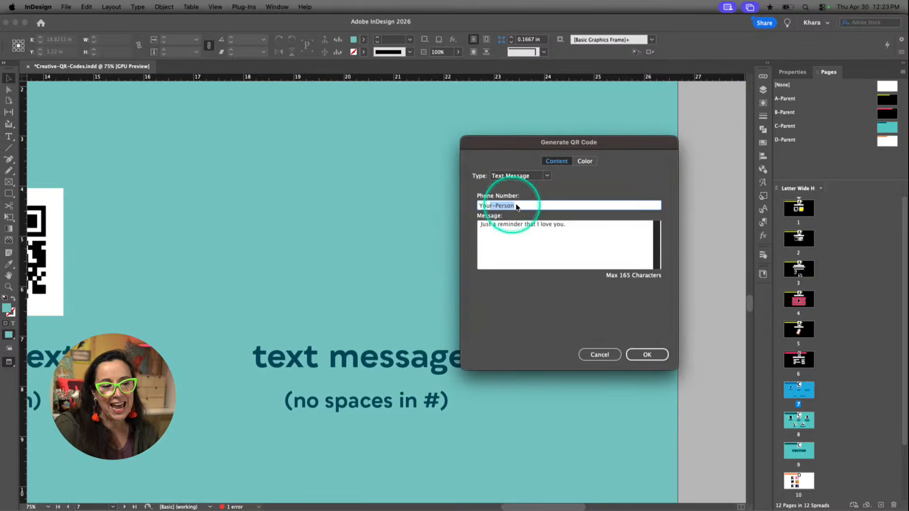
click(646, 354)
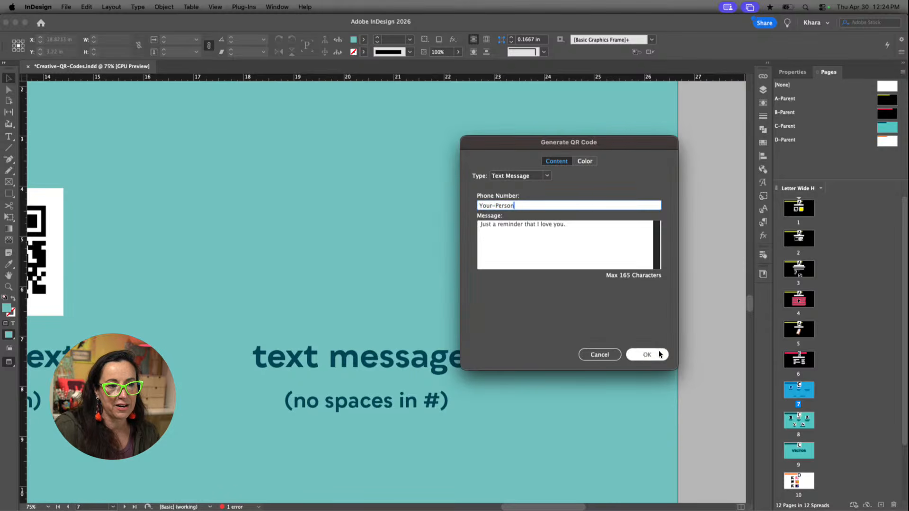
Place the QR code above the "text message" label as a square about 2.81 in wide with a [Paper] fill
drag(278, 186, 421, 288)
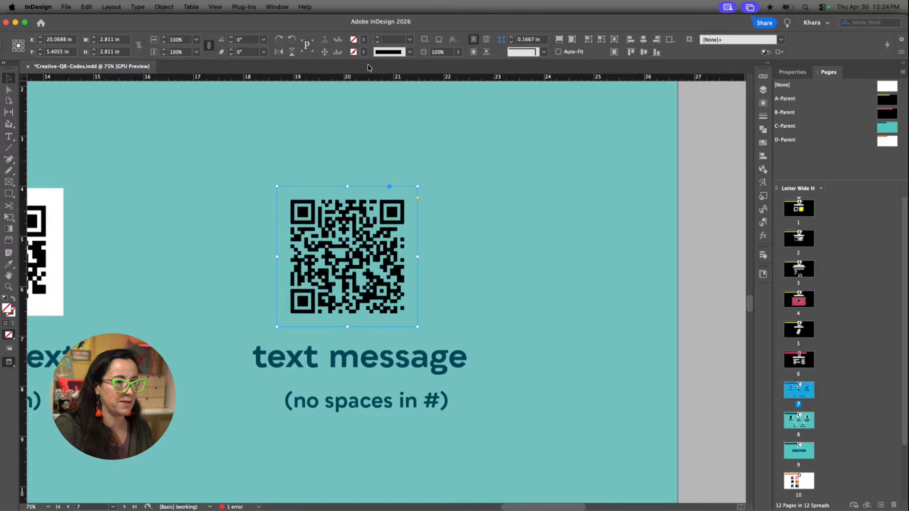
click(363, 39)
click(293, 80)
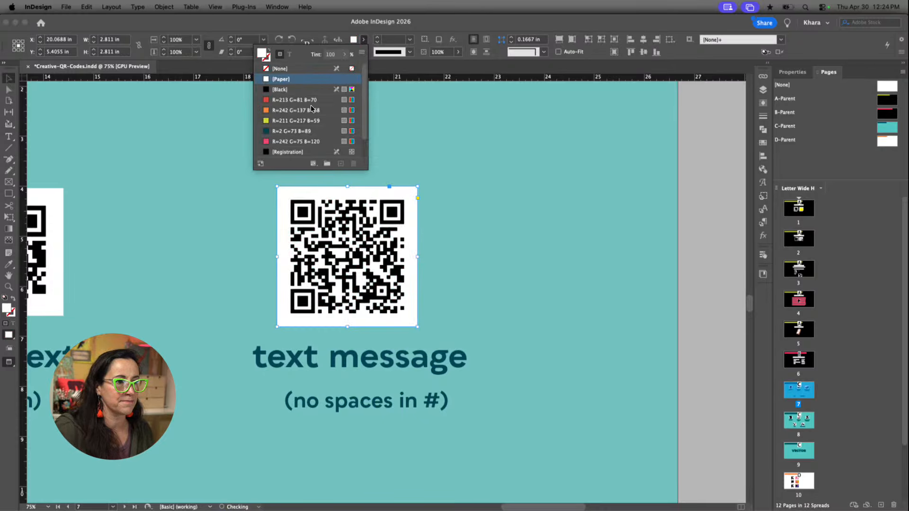
drag(369, 229, 391, 224)
click(472, 243)
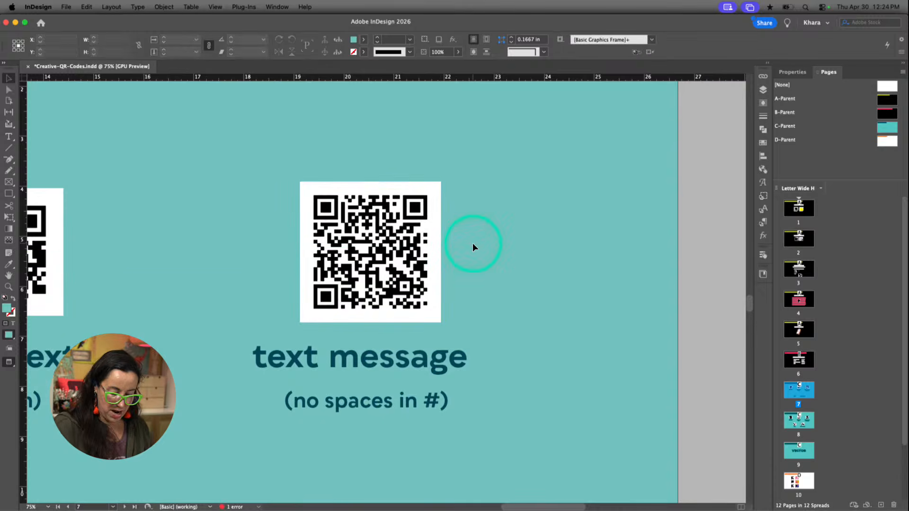
Inspect the text message QR code at 100% zoom
key(super+=)
scroll(472, 243, up, 2)
scroll(473, 242, down, 1)
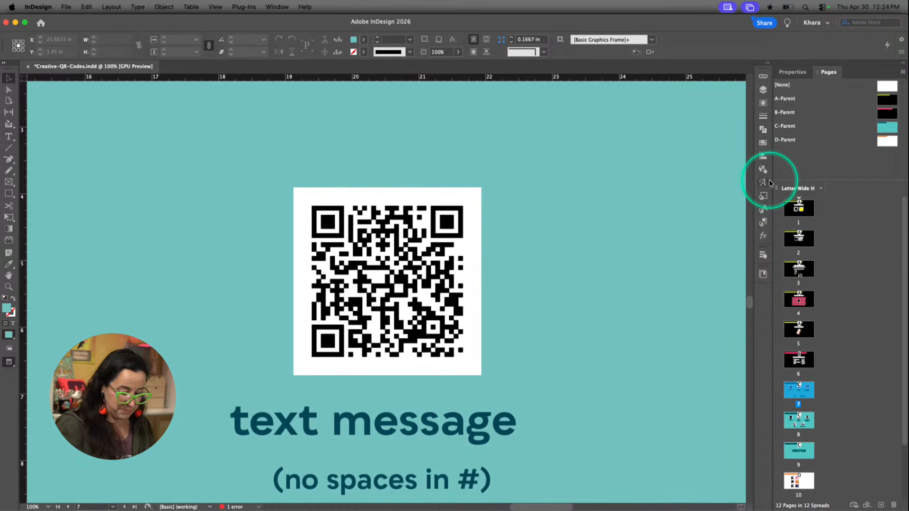
key(super+5)
key(super+p)
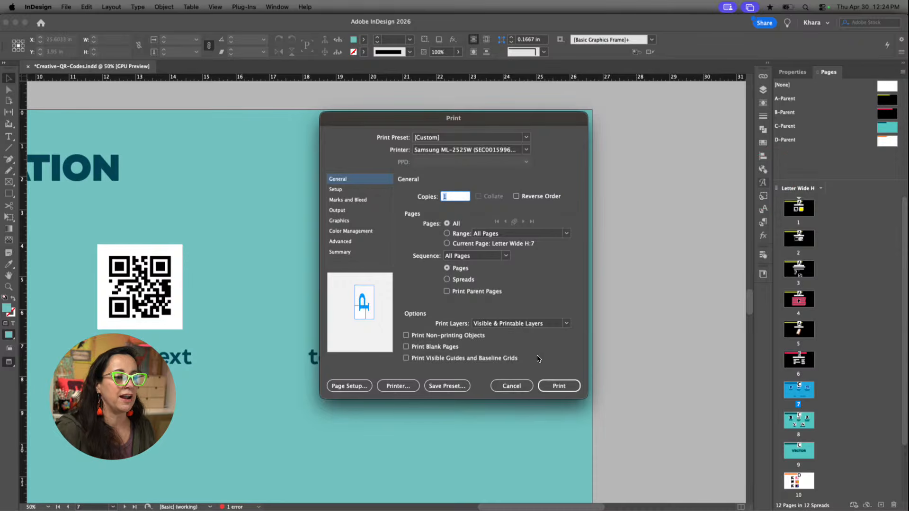
click(521, 384)
Examine the fields a new QR code offers for the Business Card content type, then discard it
scroll(473, 384, down, 4)
scroll(474, 384, left, 6)
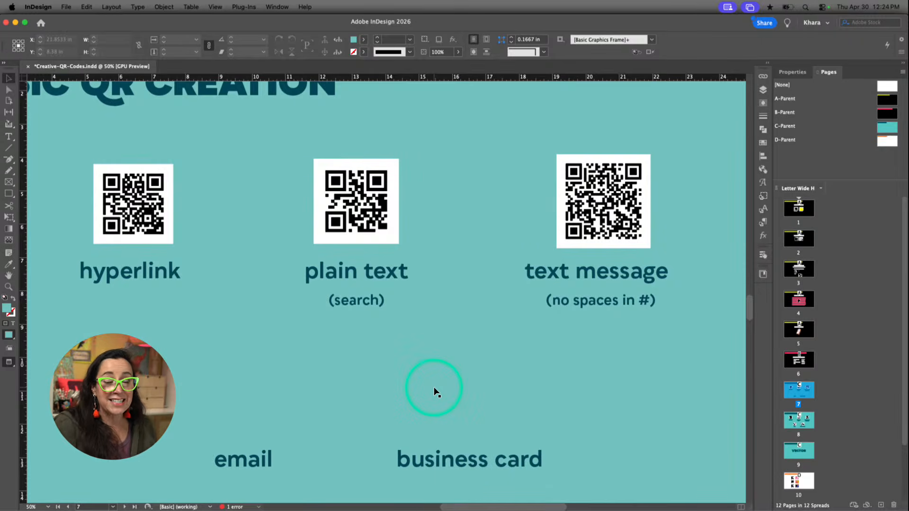
click(164, 7)
click(172, 191)
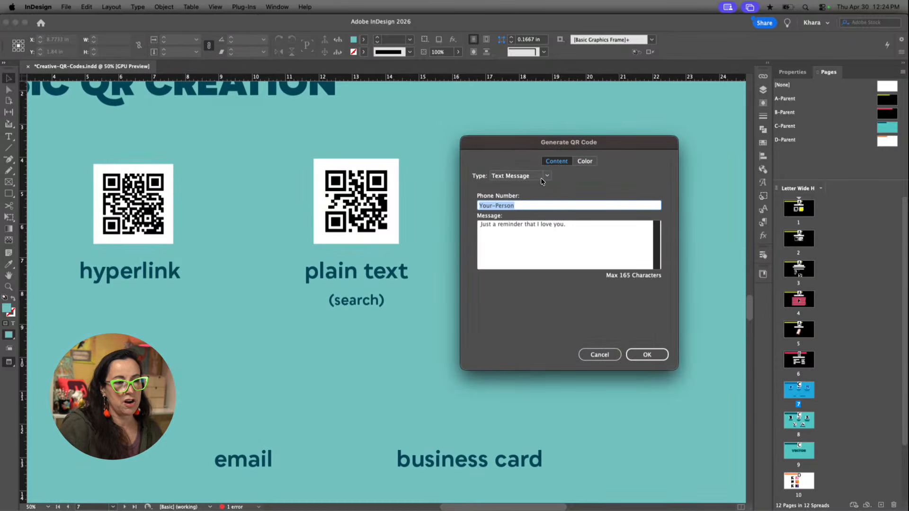
click(541, 177)
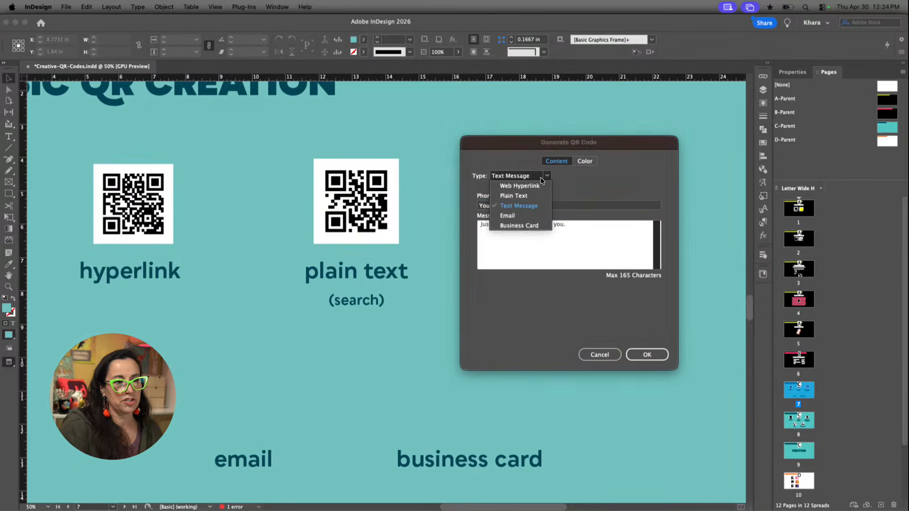
click(511, 225)
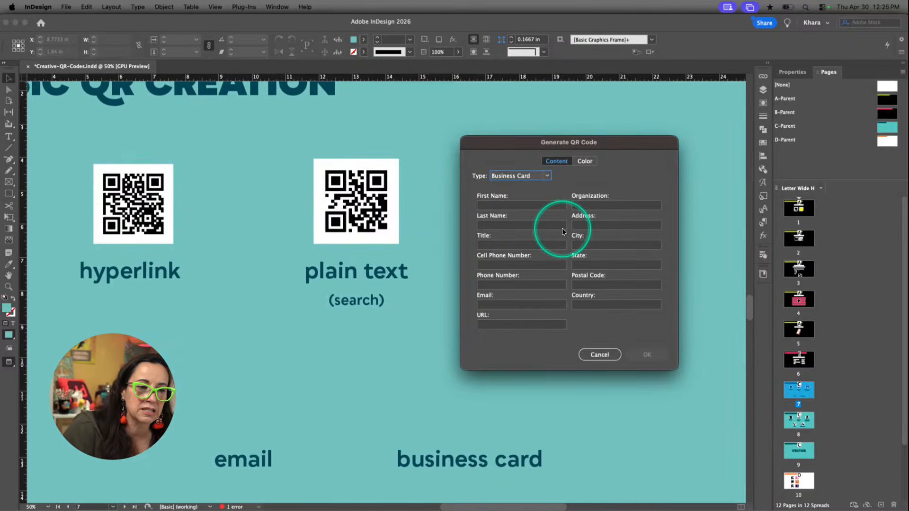
click(598, 354)
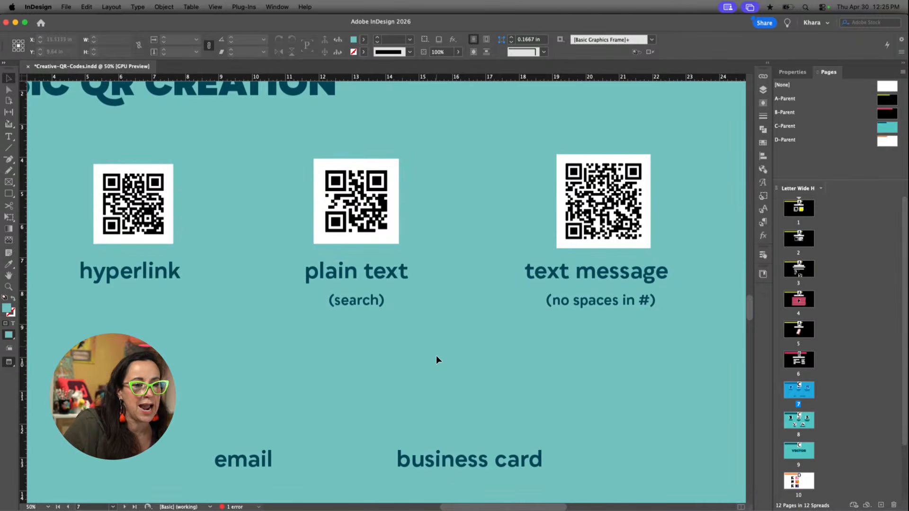
Review the finished QR code examples on page 8 and the VECTOR text on page 9
scroll(436, 358, down, 10)
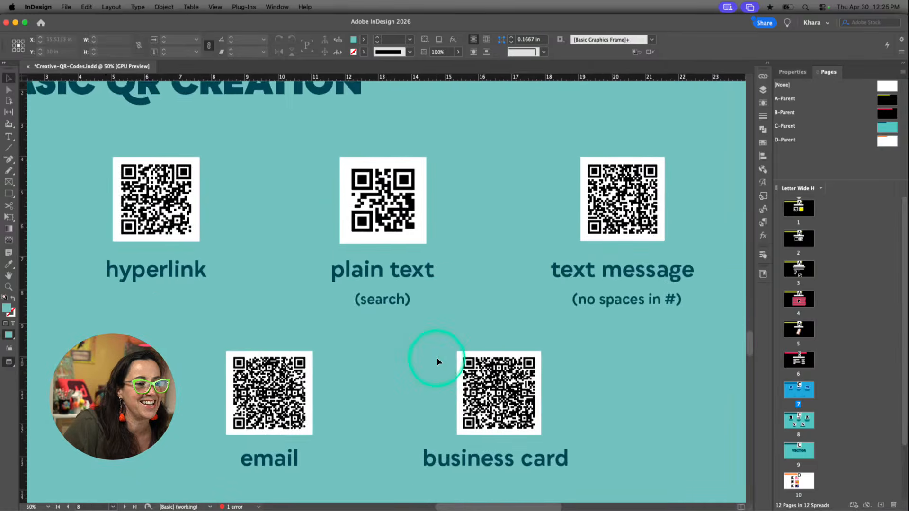
scroll(436, 358, down, 1)
scroll(437, 358, up, 1)
scroll(437, 358, right, 1)
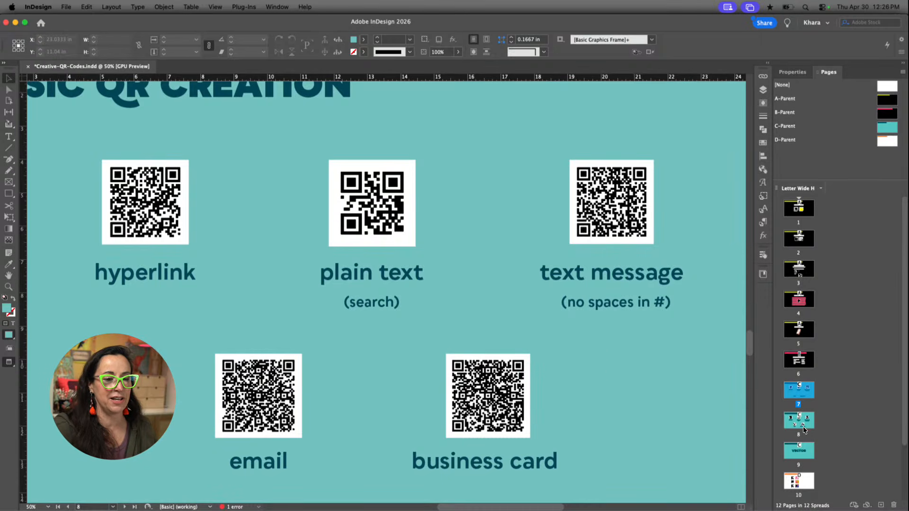
double_click(799, 450)
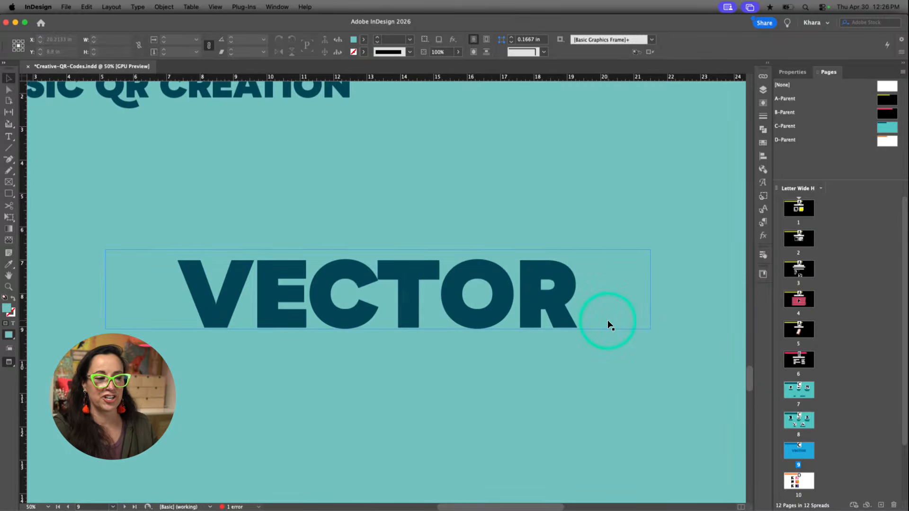
scroll(598, 339, down, 2)
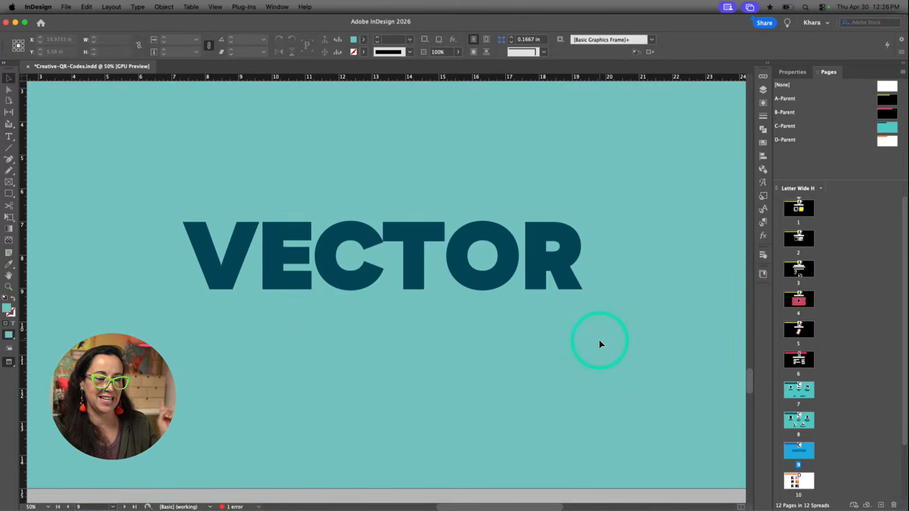
scroll(599, 343, up, 2)
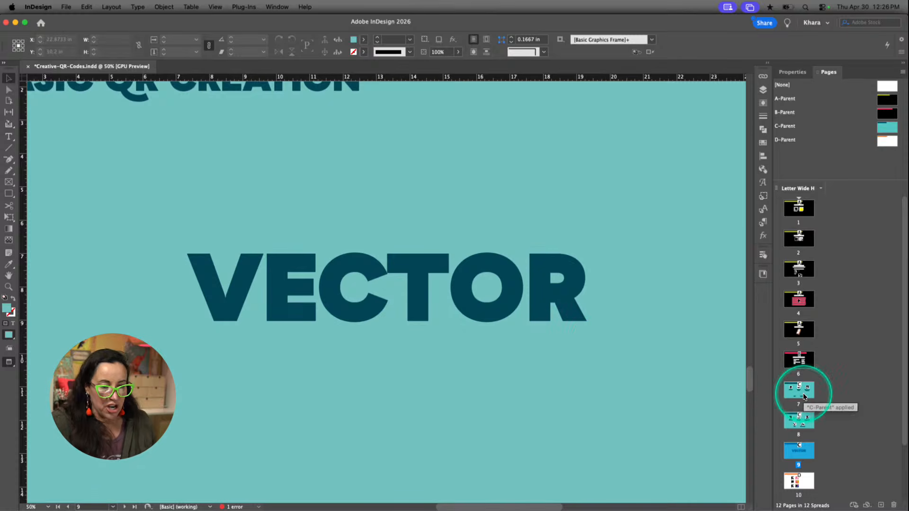
Go to page 10 and open the first black QR code in the top row for editing
double_click(799, 478)
click(574, 419)
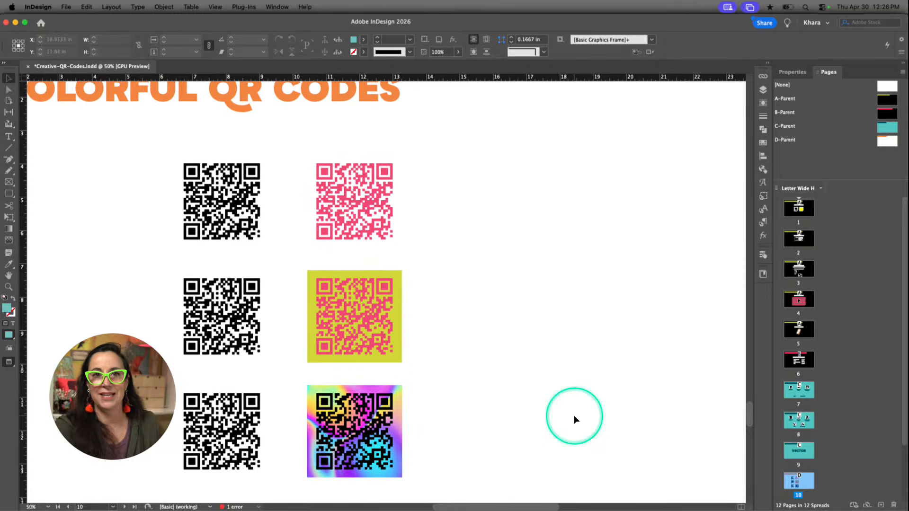
click(234, 201)
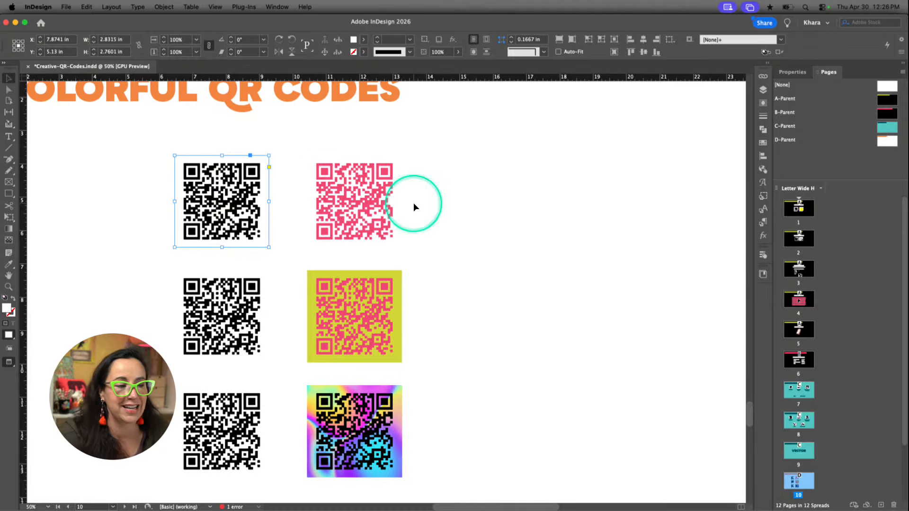
click(382, 194)
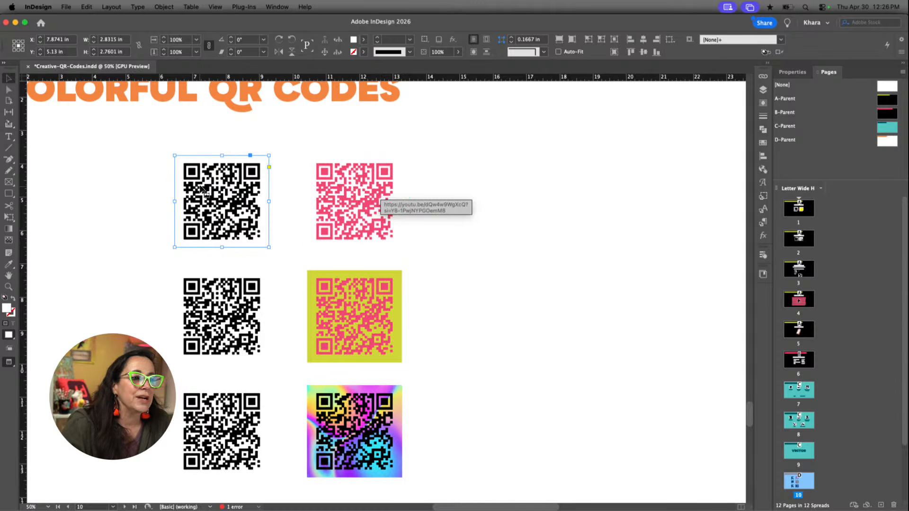
click(260, 215)
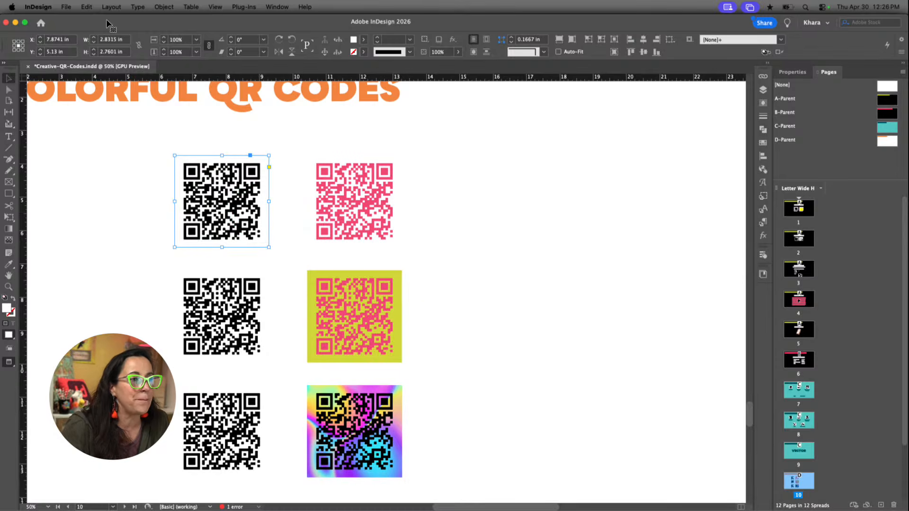
click(164, 7)
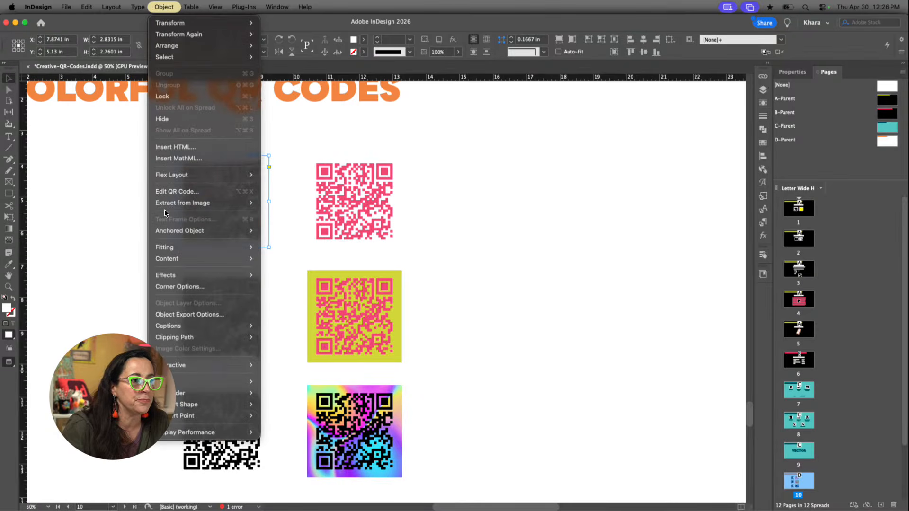
click(188, 183)
click(188, 183)
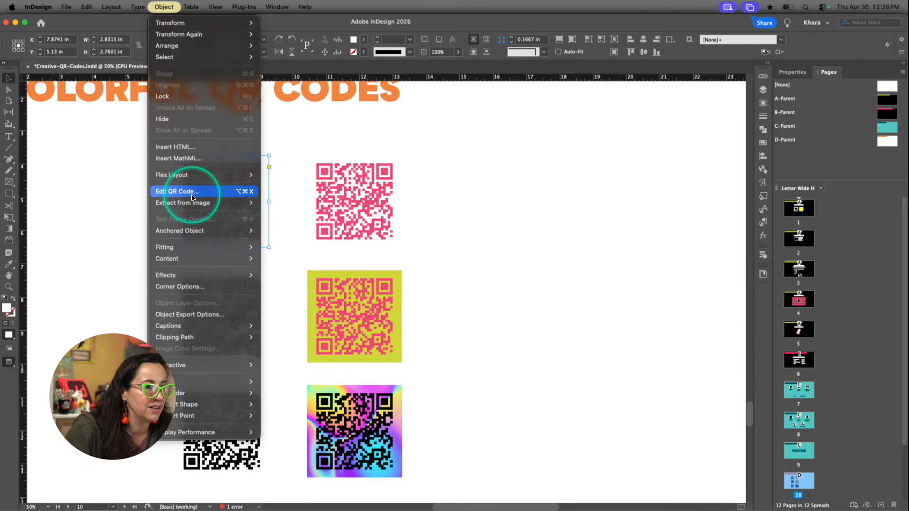
click(166, 193)
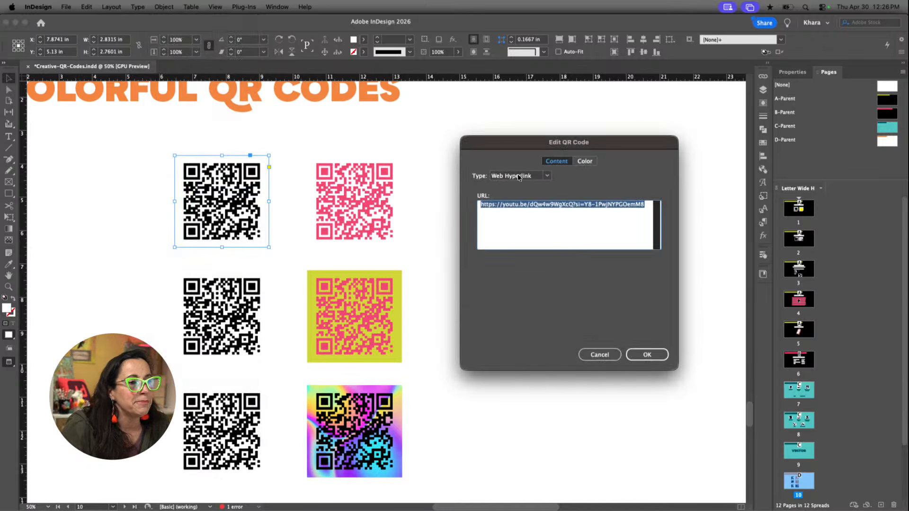
Set the color of the first black QR code in the top row to the green swatch C=75 M=5 Y=100 K=0
click(585, 161)
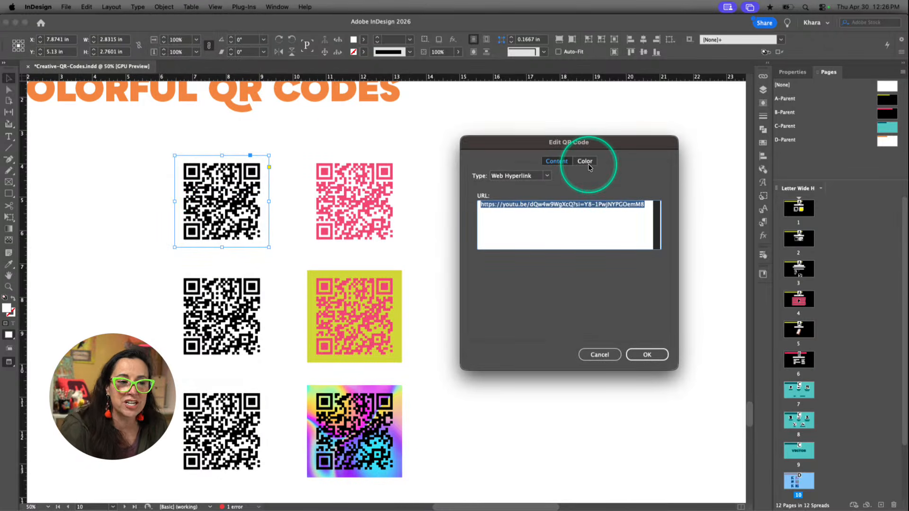
click(604, 203)
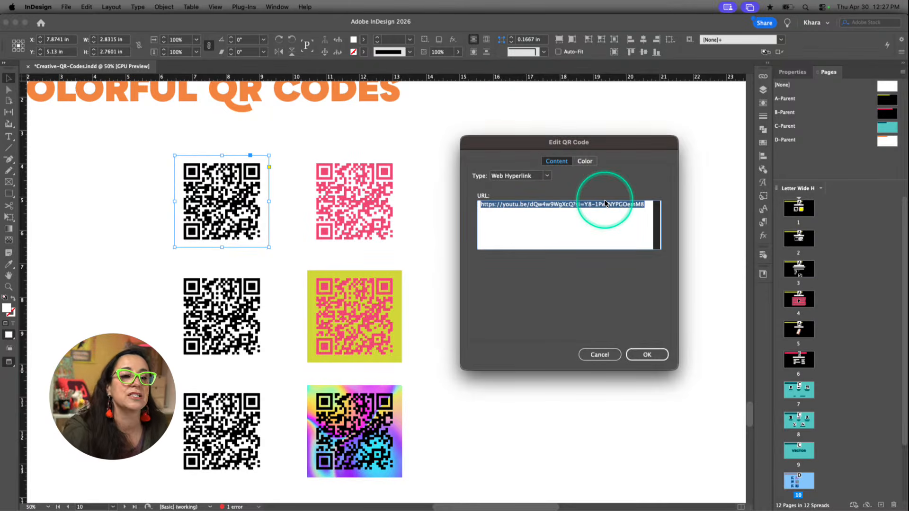
click(586, 162)
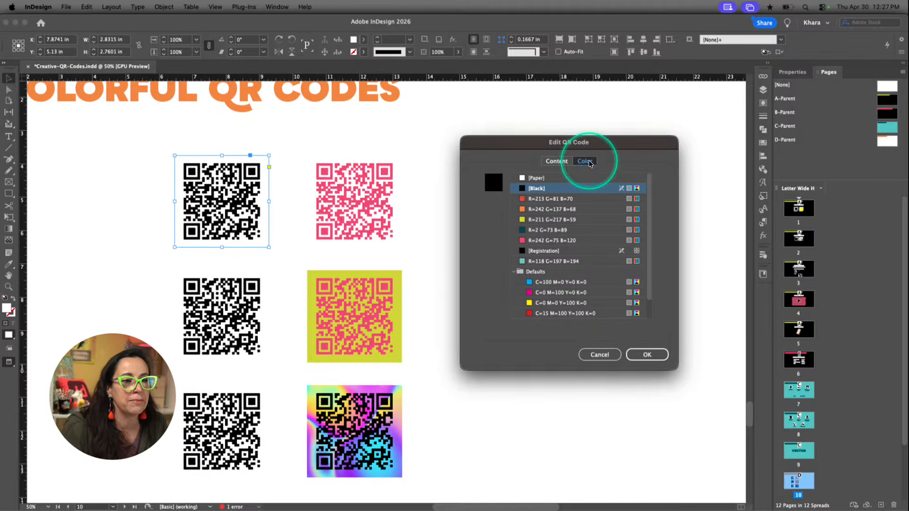
click(560, 231)
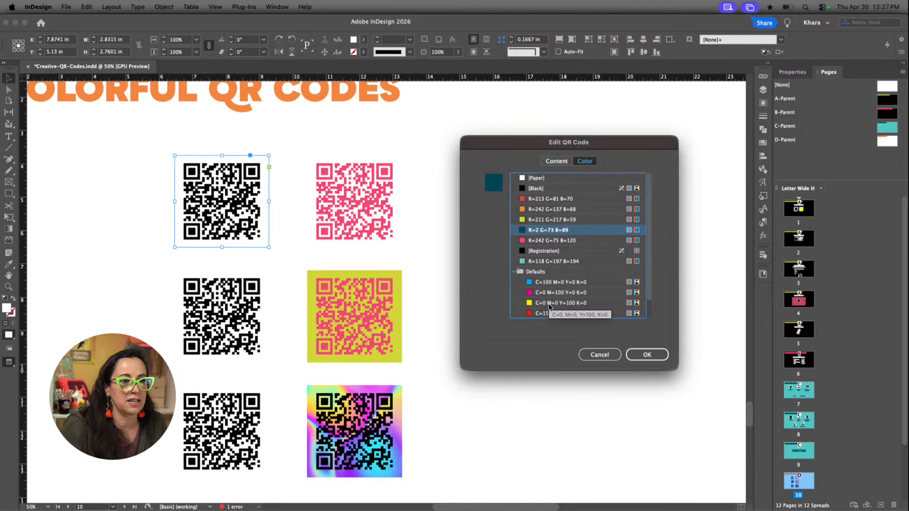
scroll(546, 305, down, 2)
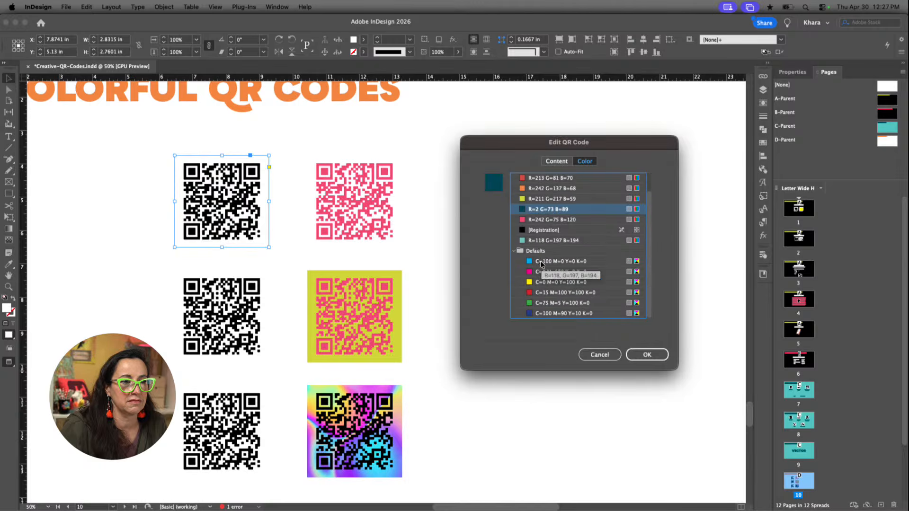
click(545, 304)
click(645, 355)
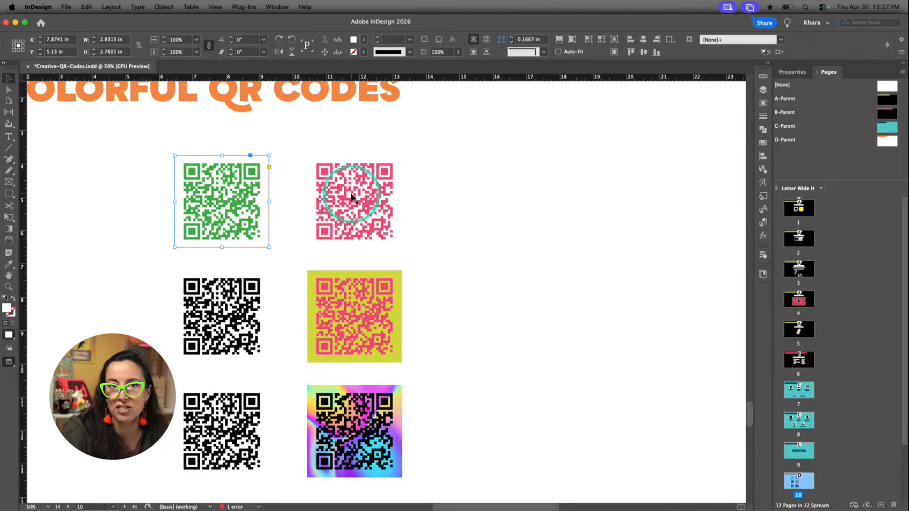
Try a [Paper] fill on the pink QR code's frame in the middle row, then restore its R=211 G=217 B=59 fill
mouse_move(352, 197)
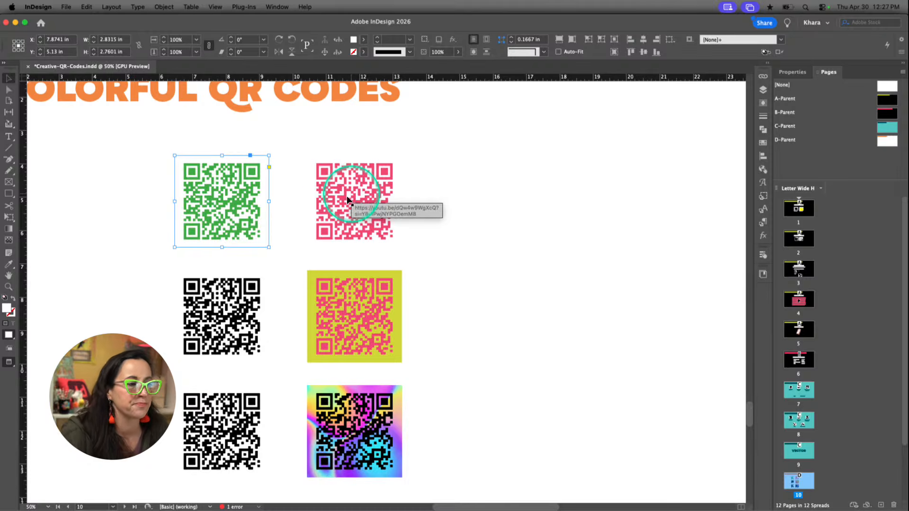
click(244, 295)
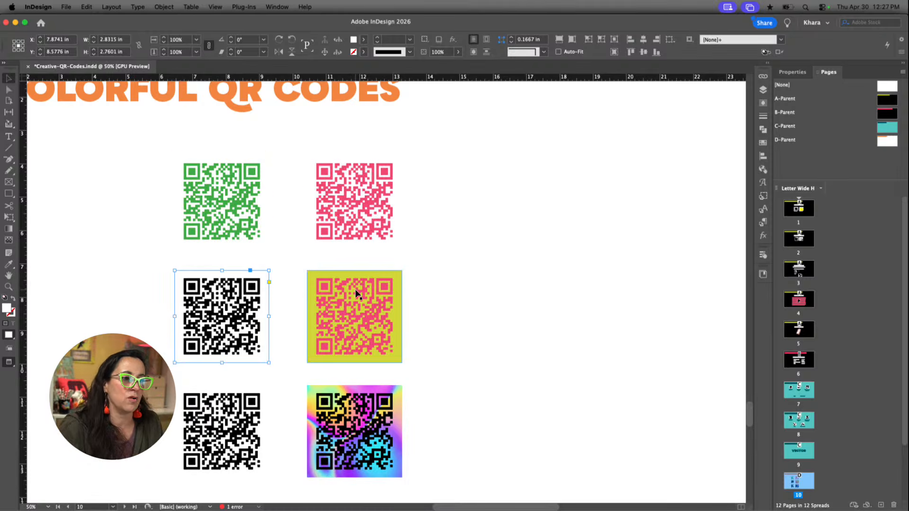
mouse_move(356, 294)
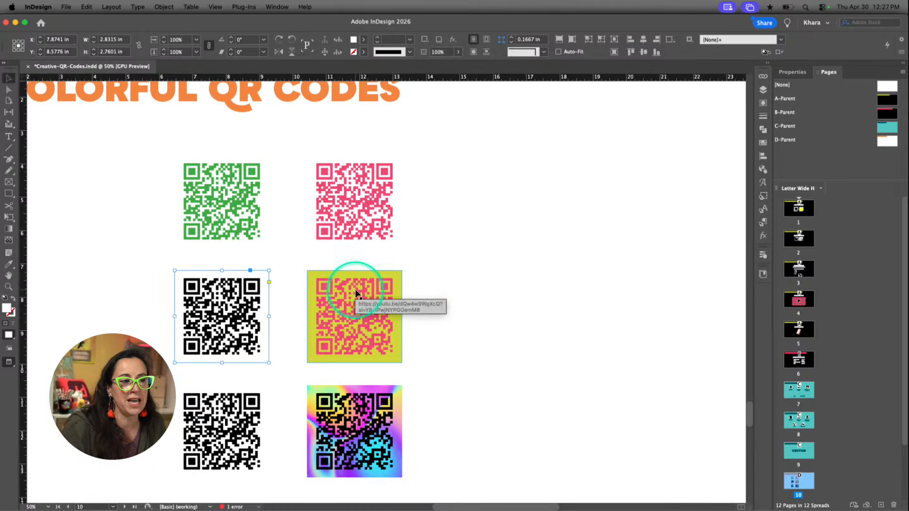
click(393, 279)
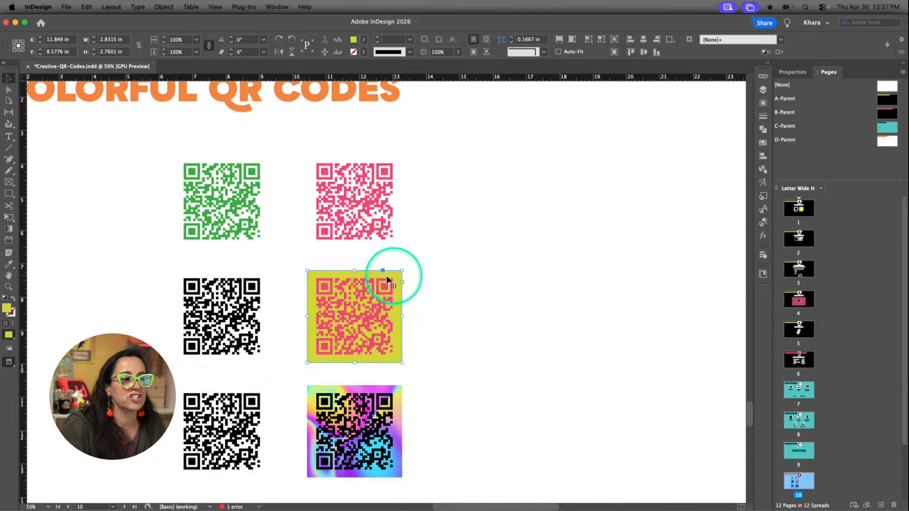
click(363, 39)
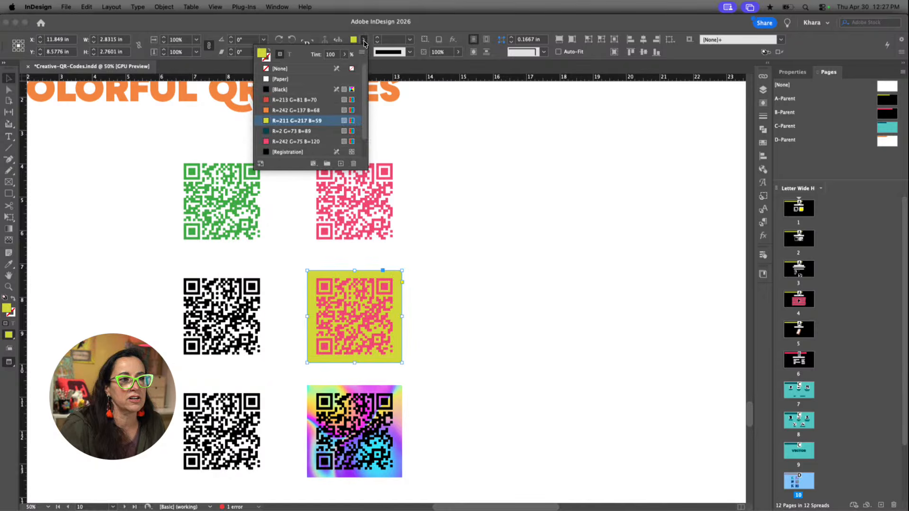
click(284, 79)
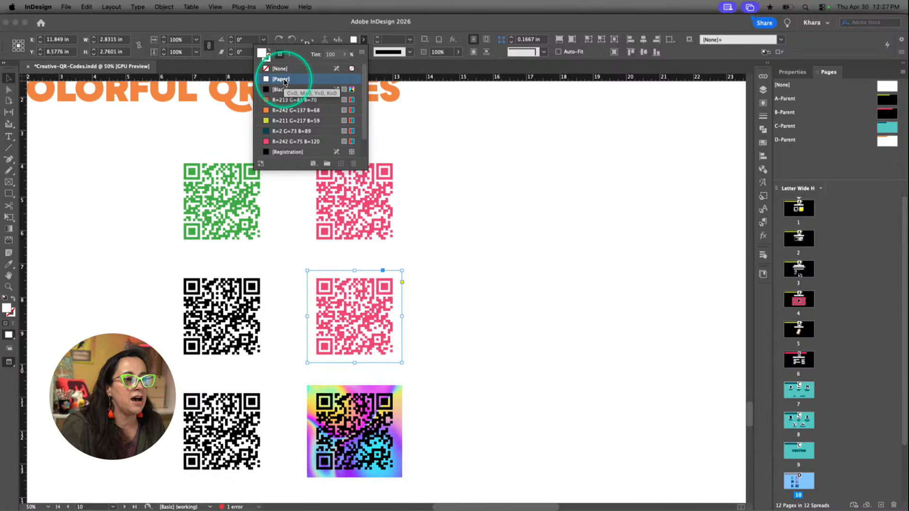
click(280, 122)
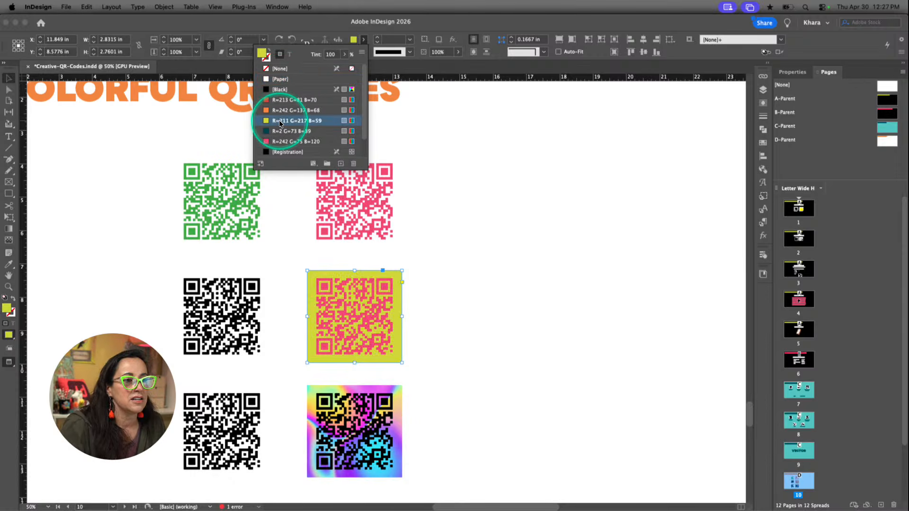
click(473, 271)
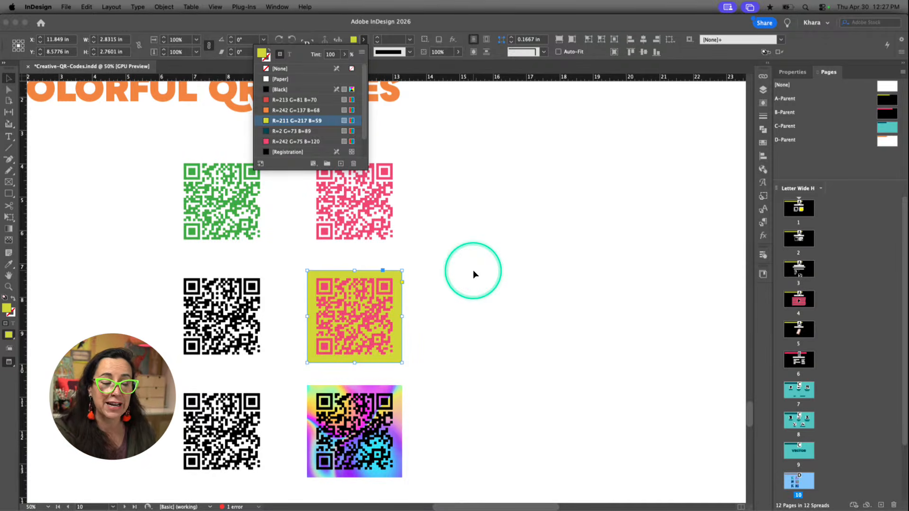
Move the black QR code off the rainbow background image to expose the picture beneath, then return it to its place and deselect
scroll(426, 359, down, 1)
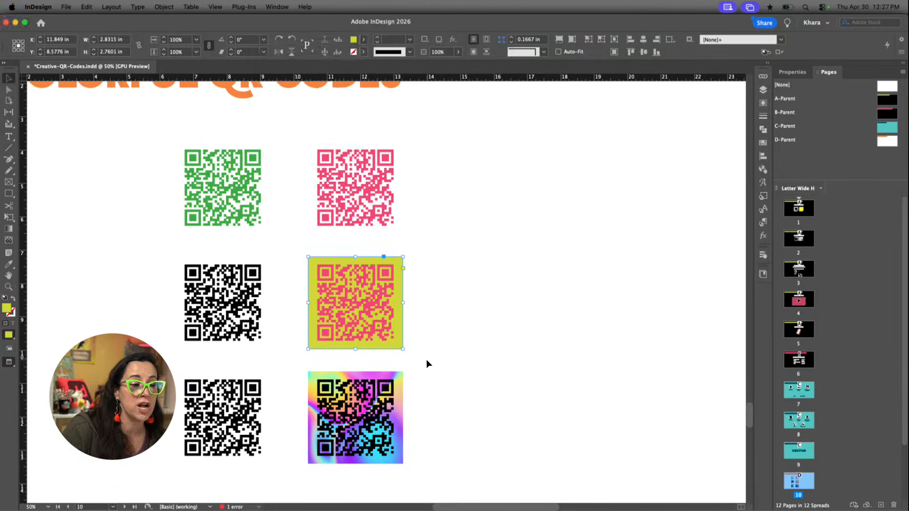
scroll(425, 359, down, 5)
click(398, 300)
scroll(395, 298, up, 2)
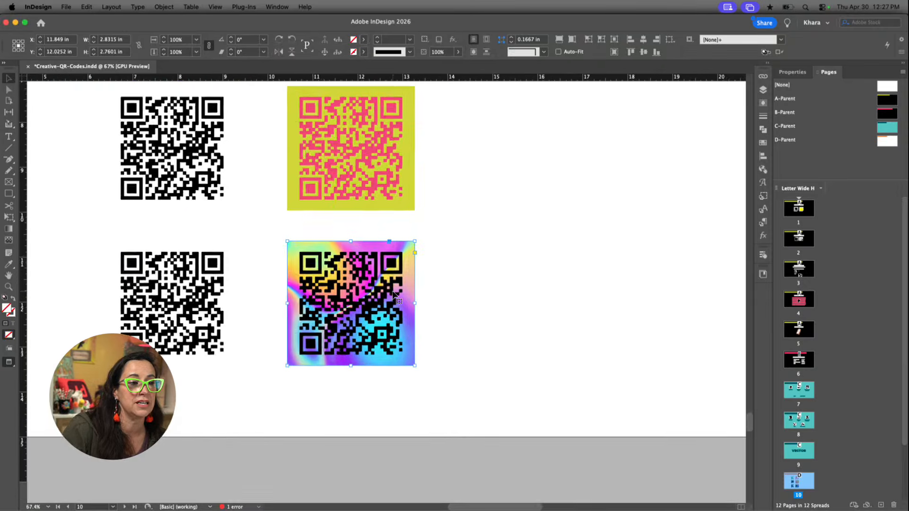
scroll(393, 294, up, 1)
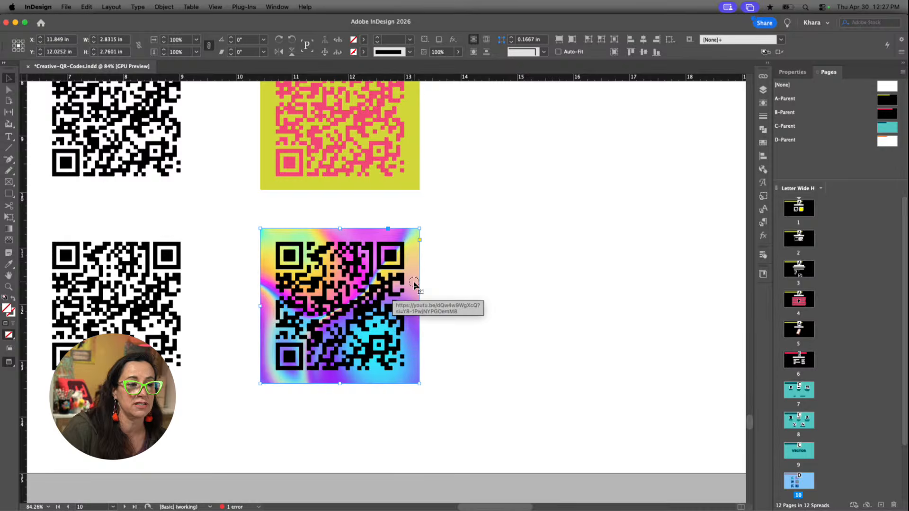
drag(413, 281, 588, 280)
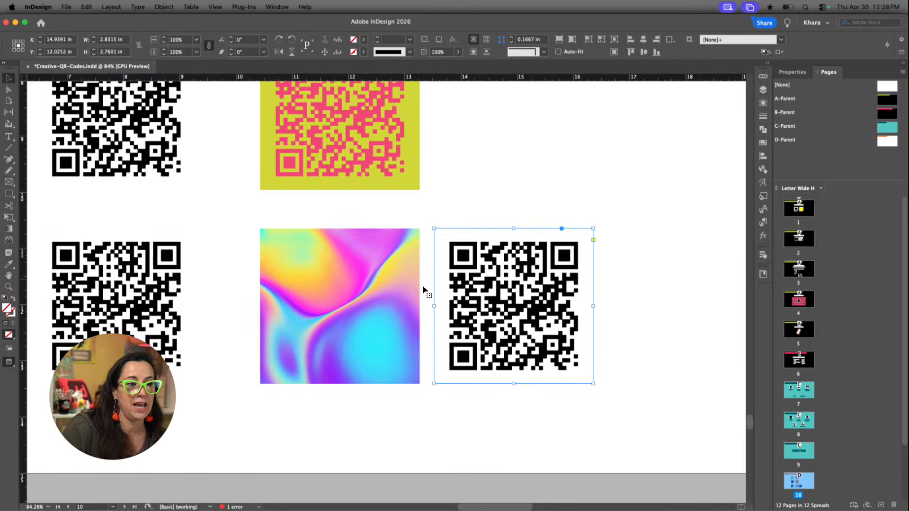
click(334, 304)
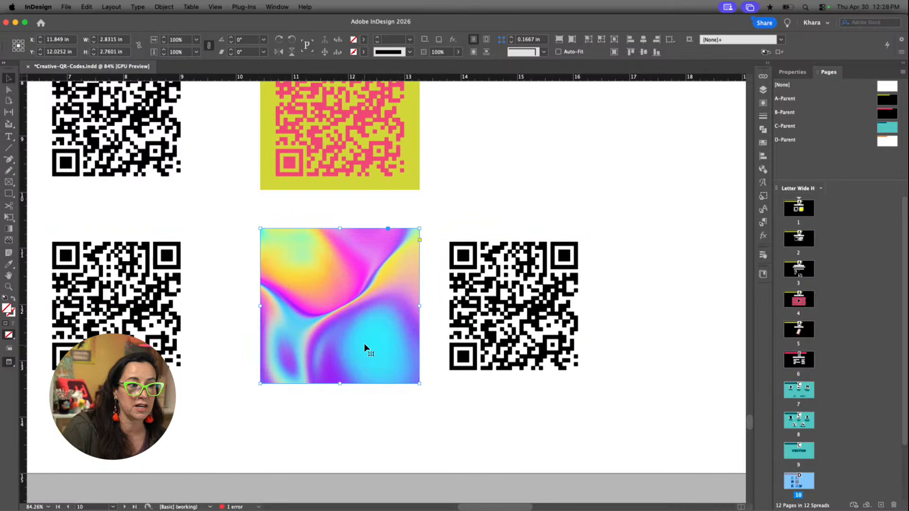
mouse_move(353, 309)
mouse_down()
mouse_move(563, 303)
mouse_move(513, 310)
mouse_move(478, 422)
mouse_move(498, 372)
mouse_move(553, 350)
mouse_move(420, 297)
mouse_move(369, 313)
mouse_up()
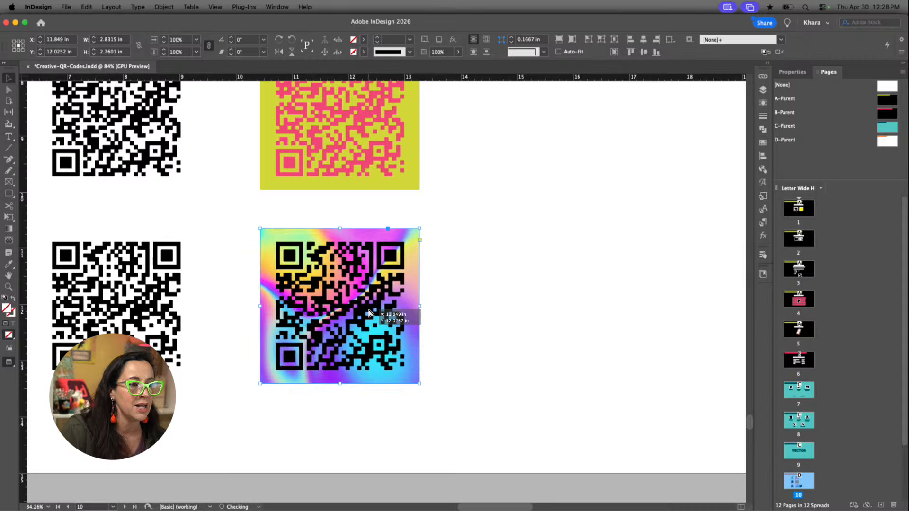
click(483, 336)
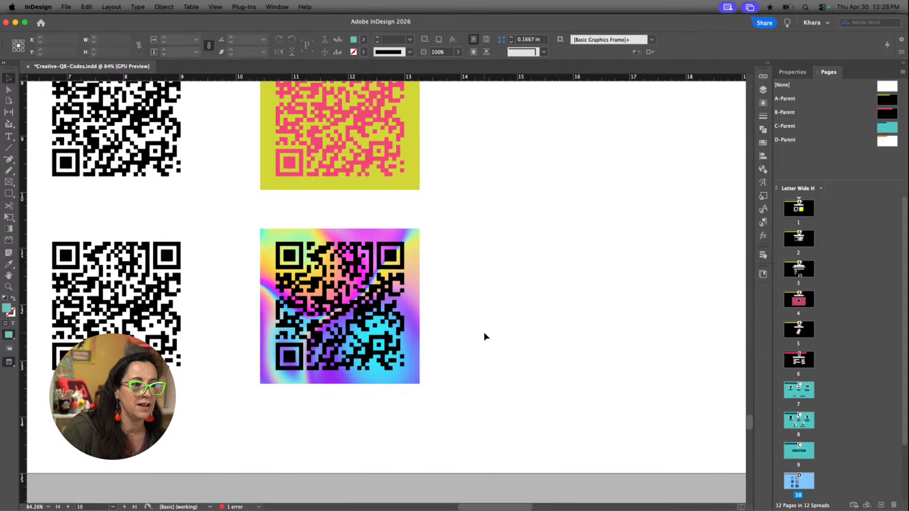
Go to page 11 and review the three layers and the numbered instructions for making a knockout QR code
click(566, 334)
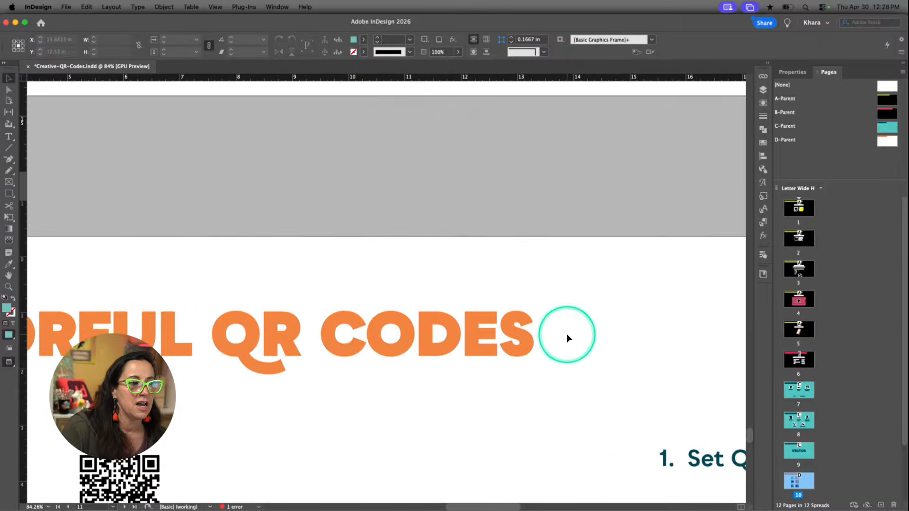
scroll(567, 334, up, 8)
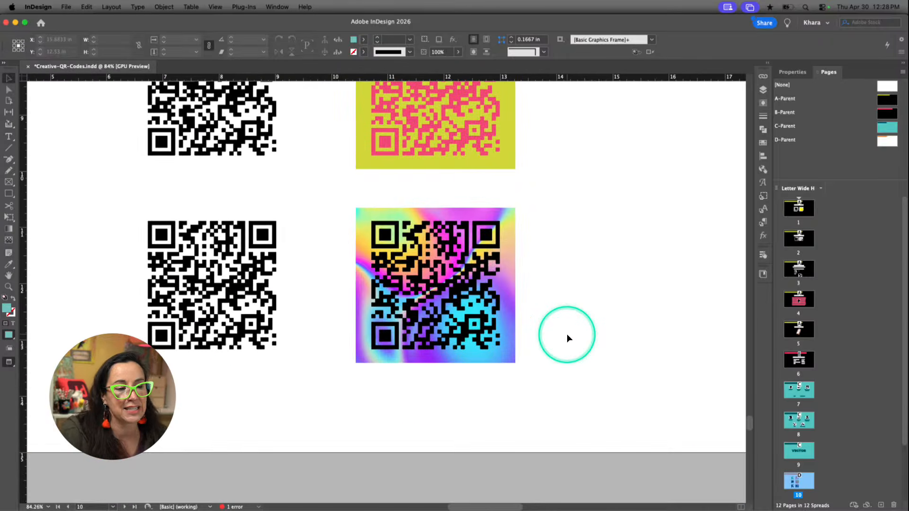
click(509, 222)
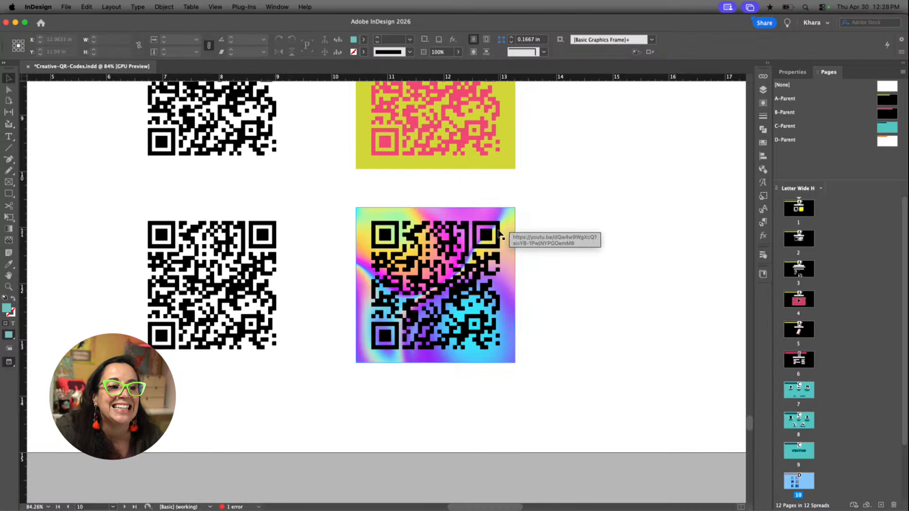
scroll(532, 269, down, 10)
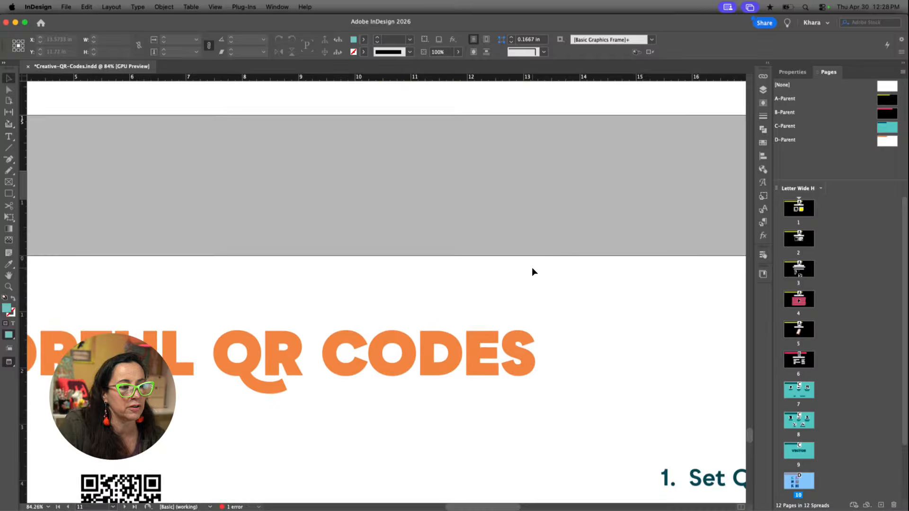
scroll(532, 332, down, 5)
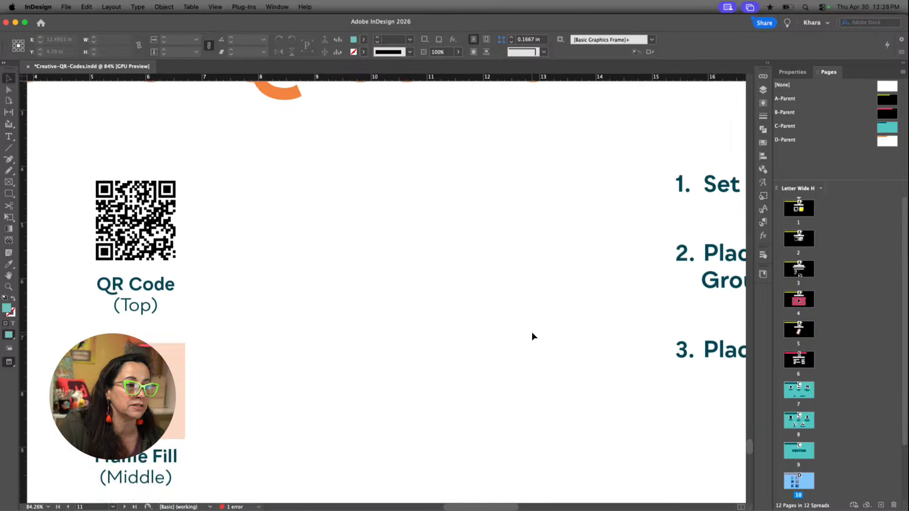
scroll(532, 333, down, 3)
scroll(532, 331, down, 3)
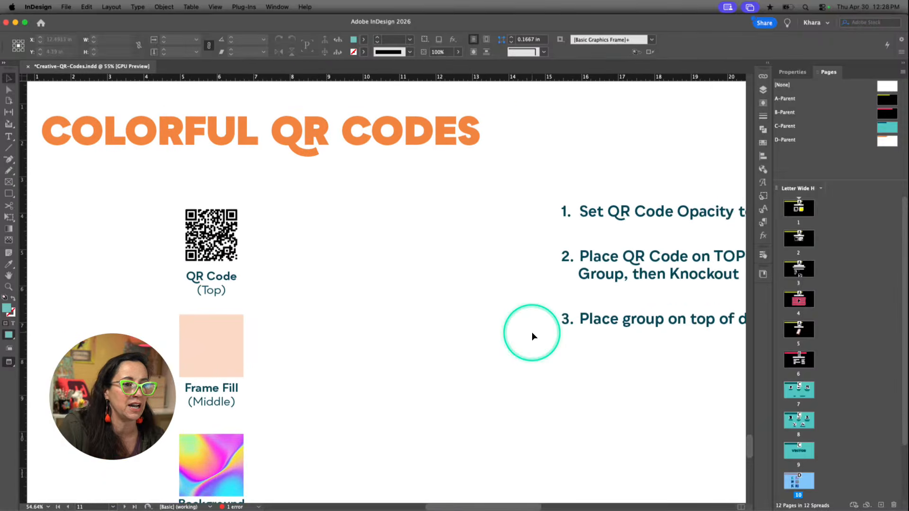
scroll(535, 333, right, 6)
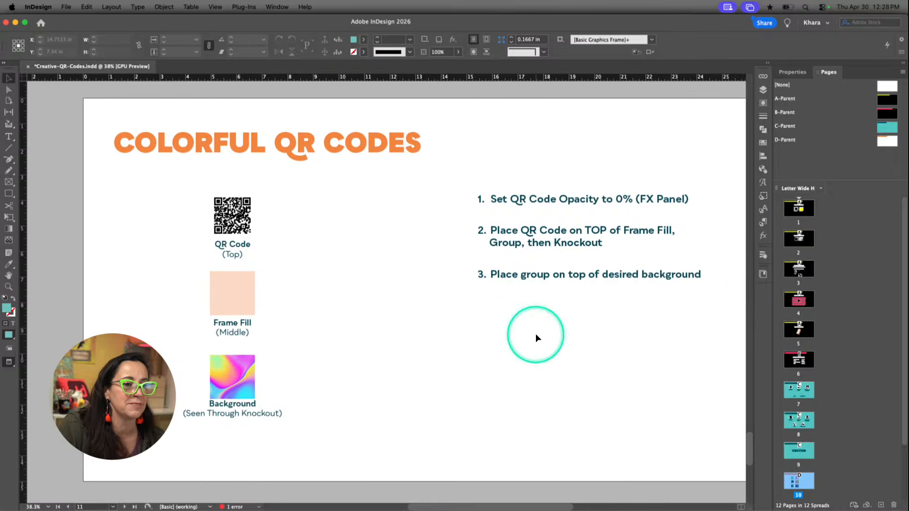
scroll(535, 334, down, 1)
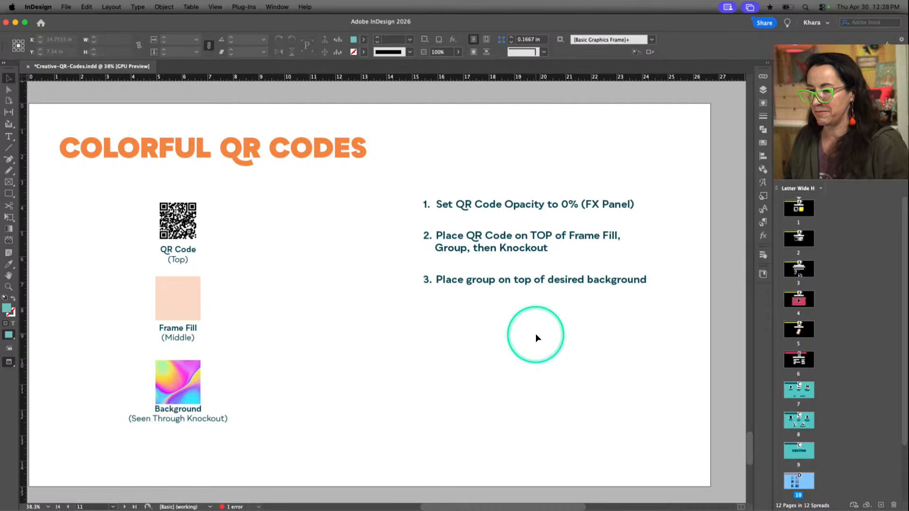
scroll(535, 333, up, 2)
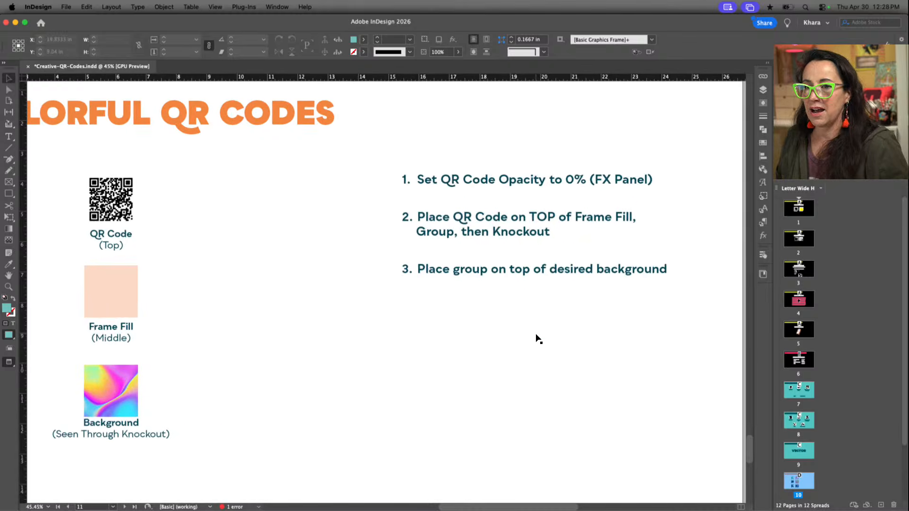
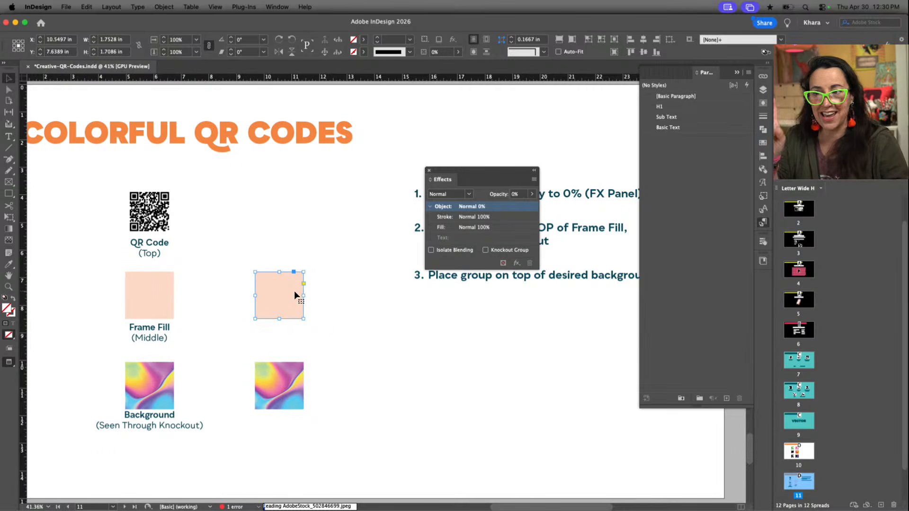
Try enabling Knockout Group on the ungrouped transparent QR code and peach frame fill, keeping the Effects panel clear of the instructions
drag(497, 170, 475, 329)
scroll(531, 265, right, 1)
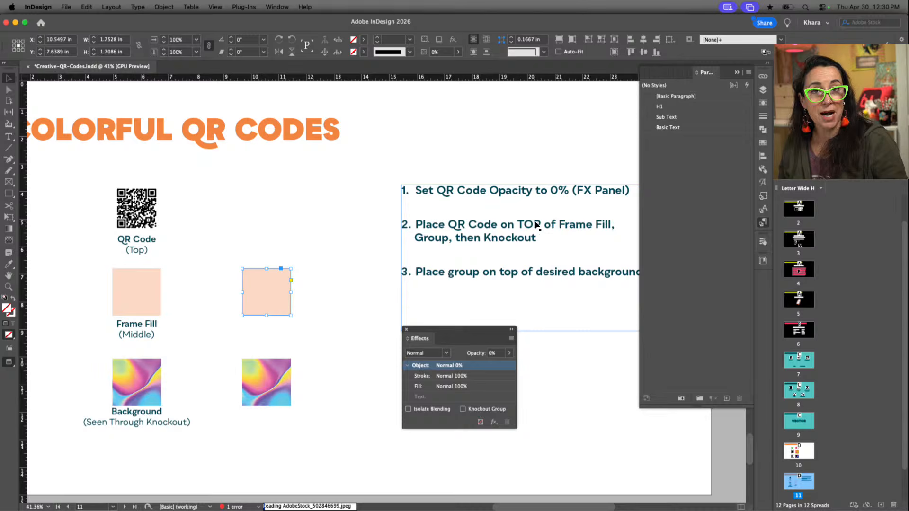
click(606, 227)
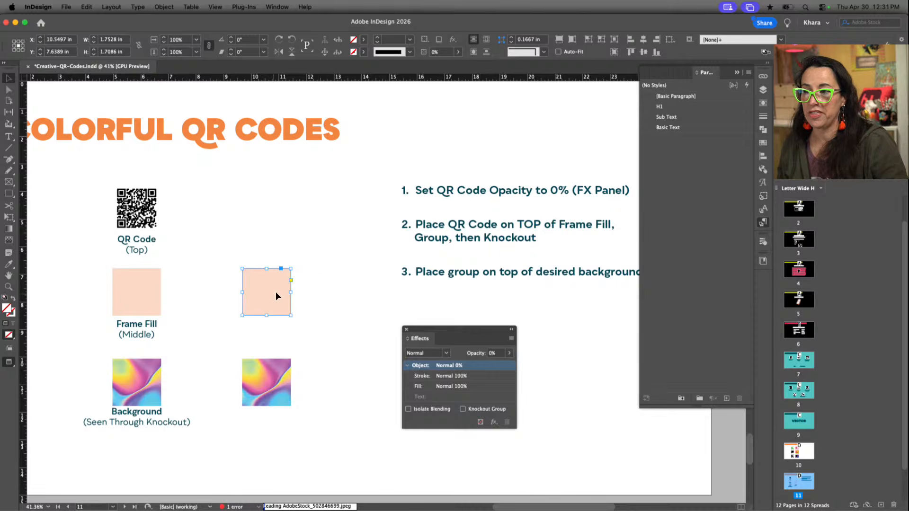
drag(329, 266, 233, 328)
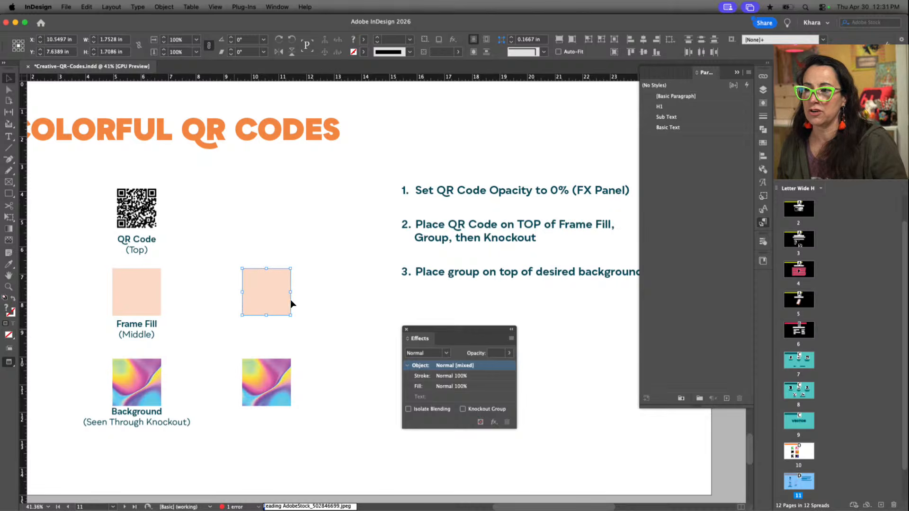
click(249, 298)
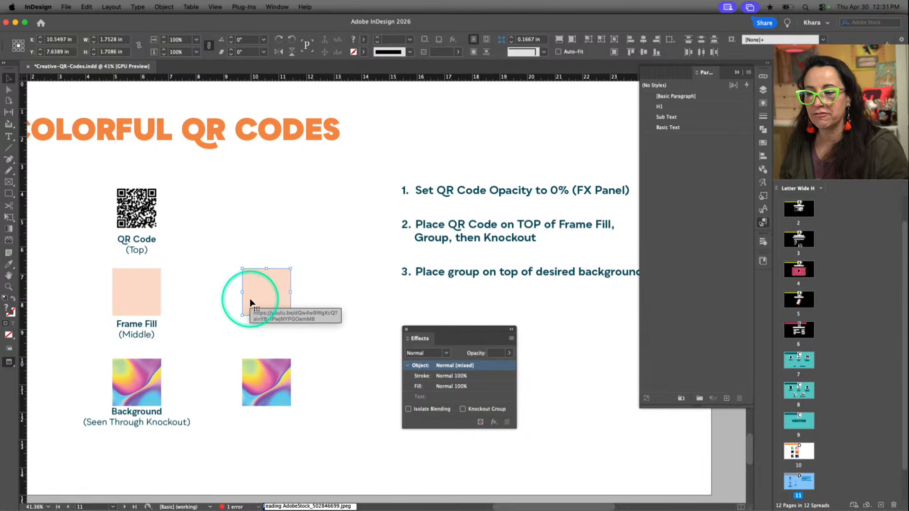
click(463, 409)
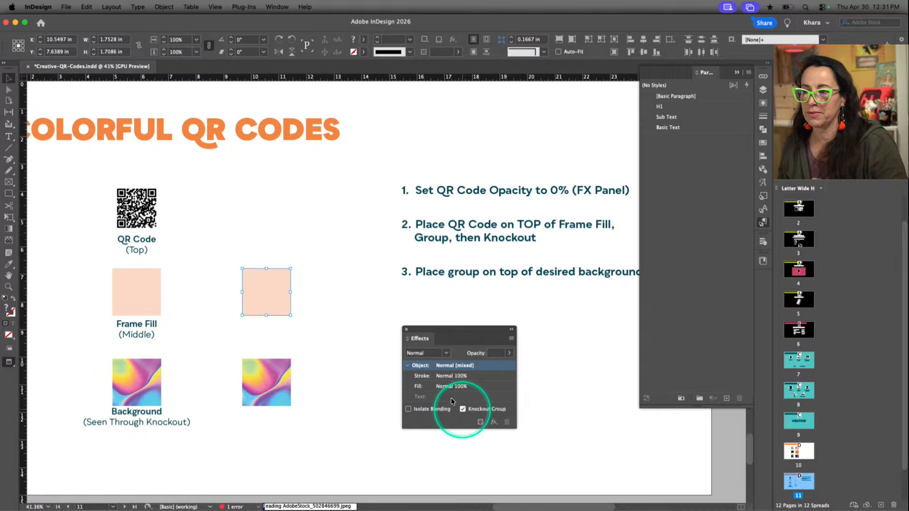
Group the transparent QR code with the peach frame fill behind it and enable Knockout Group on the group
click(316, 271)
click(281, 275)
click(276, 313)
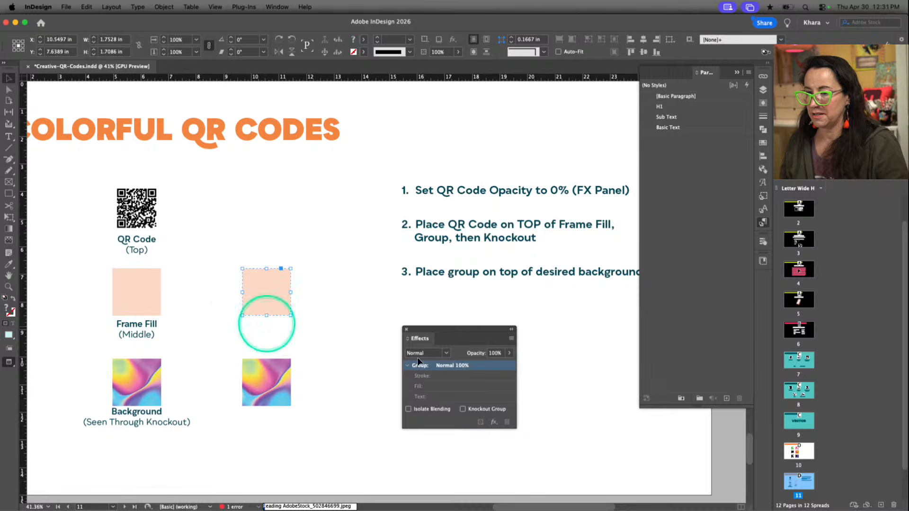
click(470, 365)
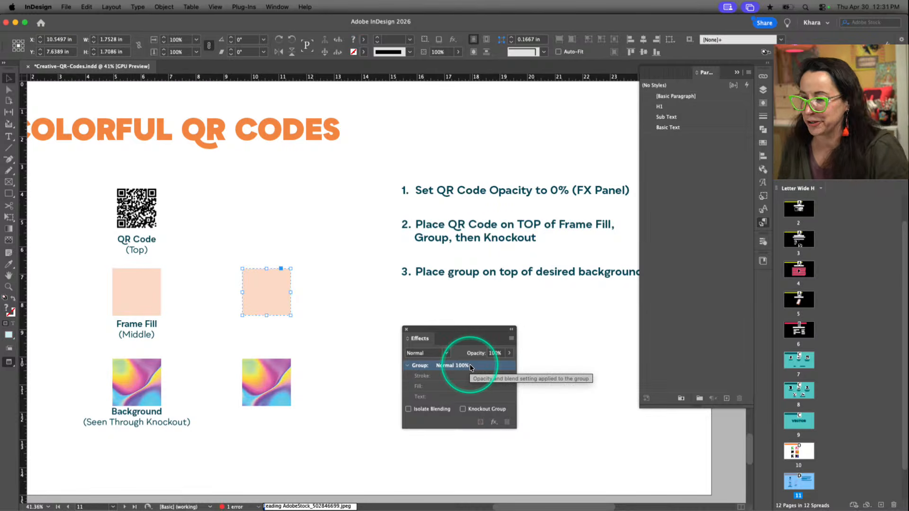
click(463, 409)
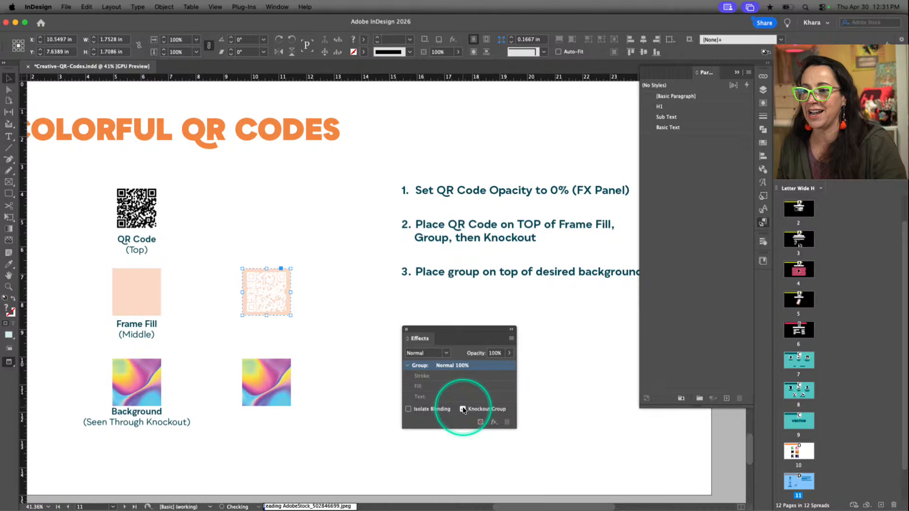
Place the peach knockout QR group on top of the rainbow background image and deselect it
click(258, 286)
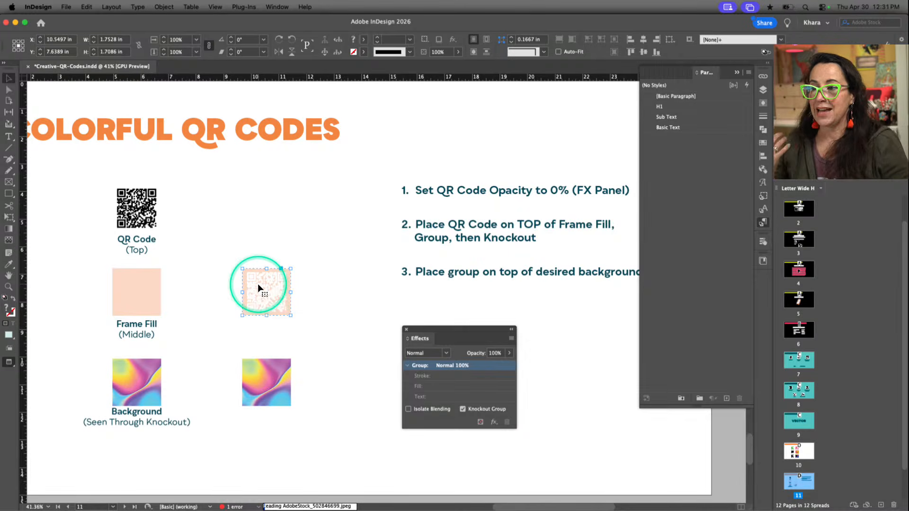
click(258, 286)
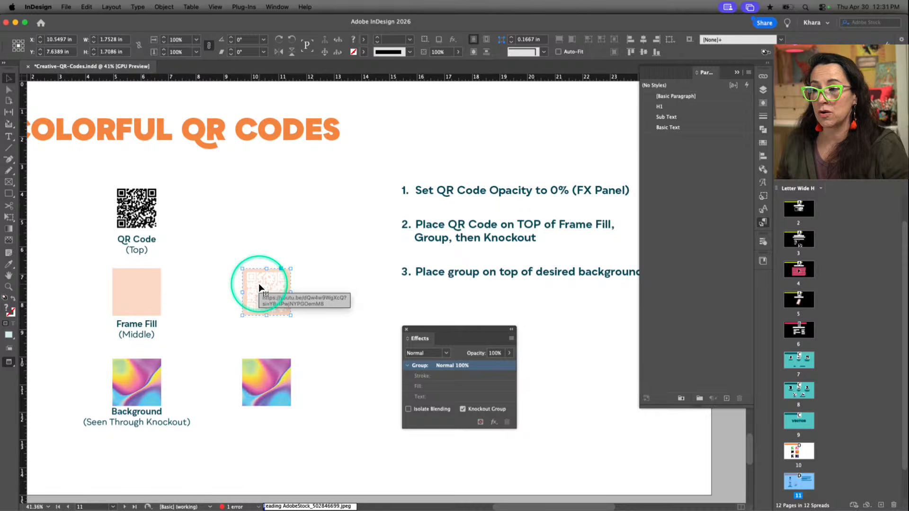
drag(259, 287, 260, 377)
key(super+equal)
key(super+equal)
key(super+equal)
key(super+equal)
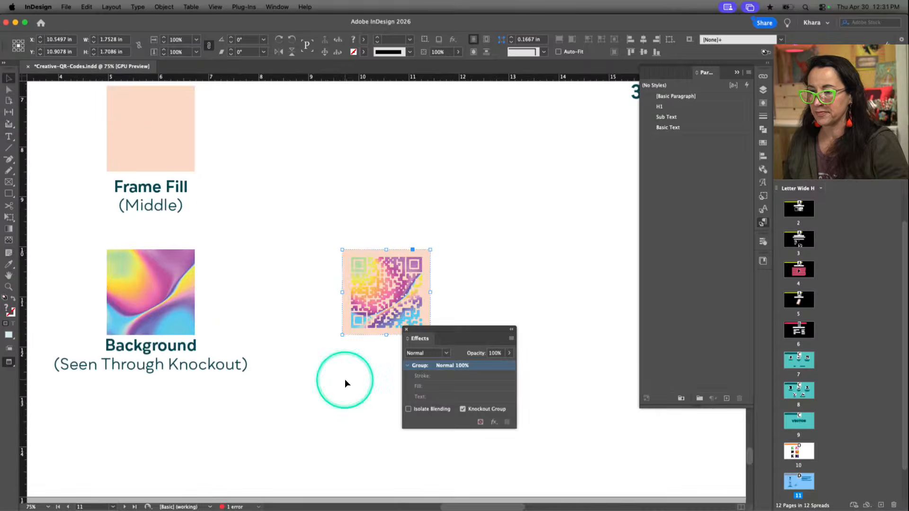
key(super+equal)
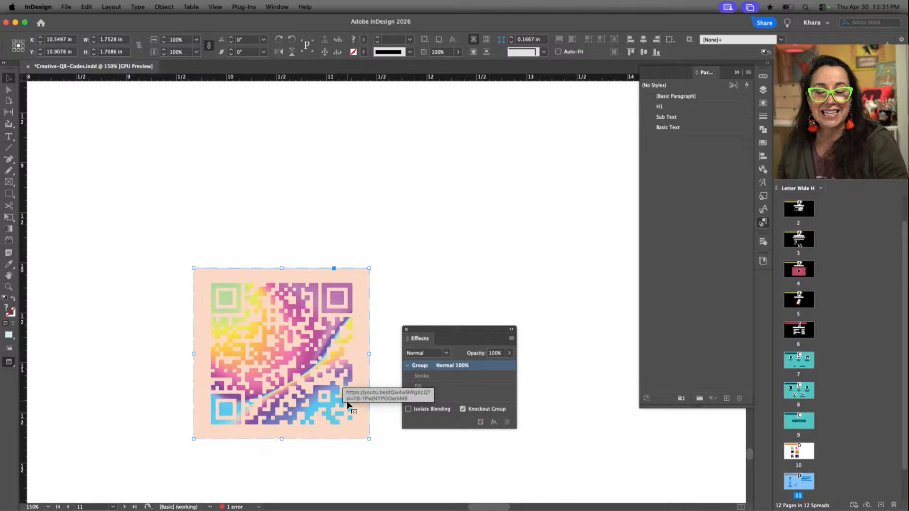
click(436, 291)
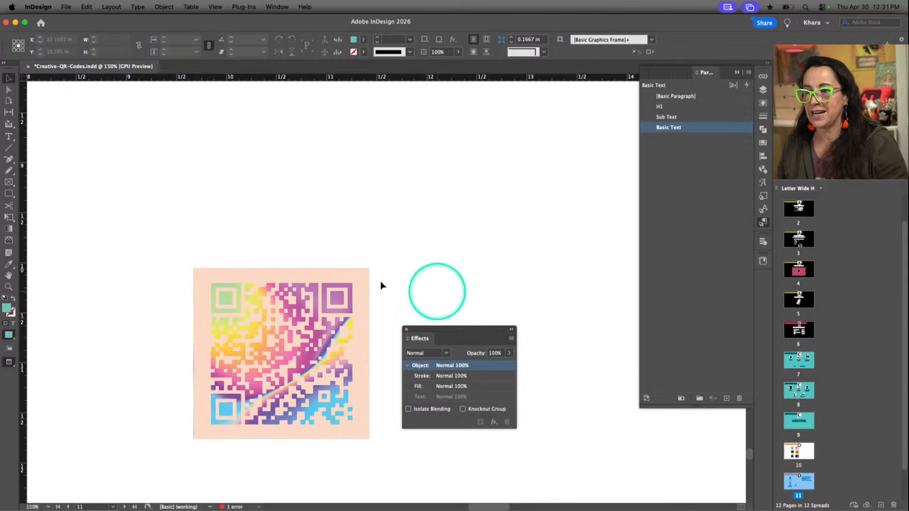
click(357, 278)
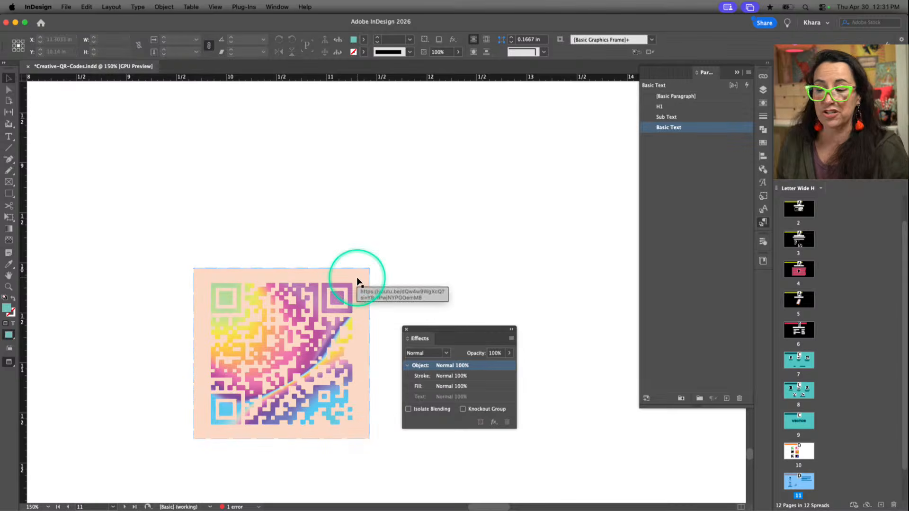
click(506, 231)
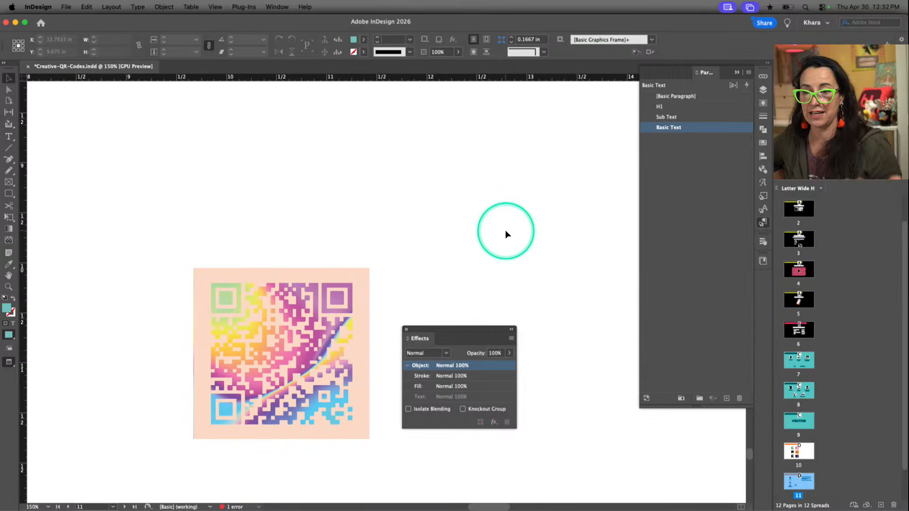
scroll(456, 259, left, 3)
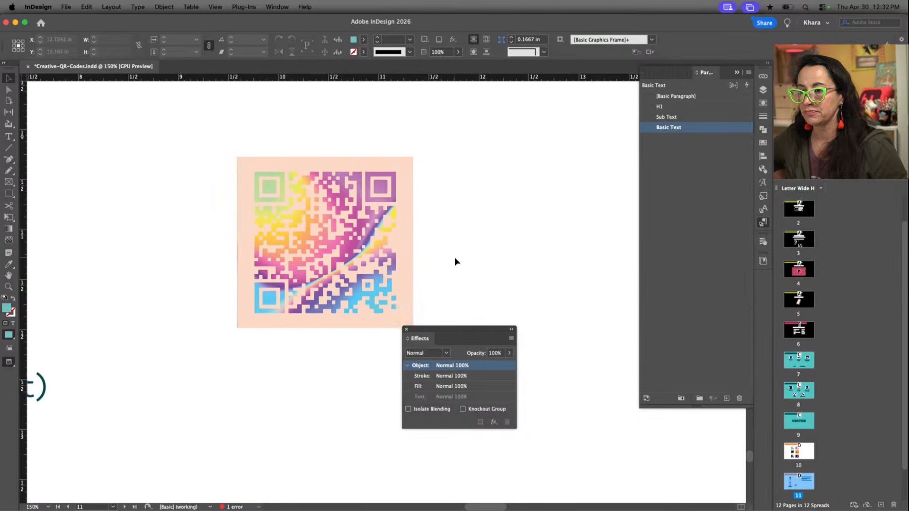
scroll(442, 255, down, 3)
scroll(442, 254, right, 3)
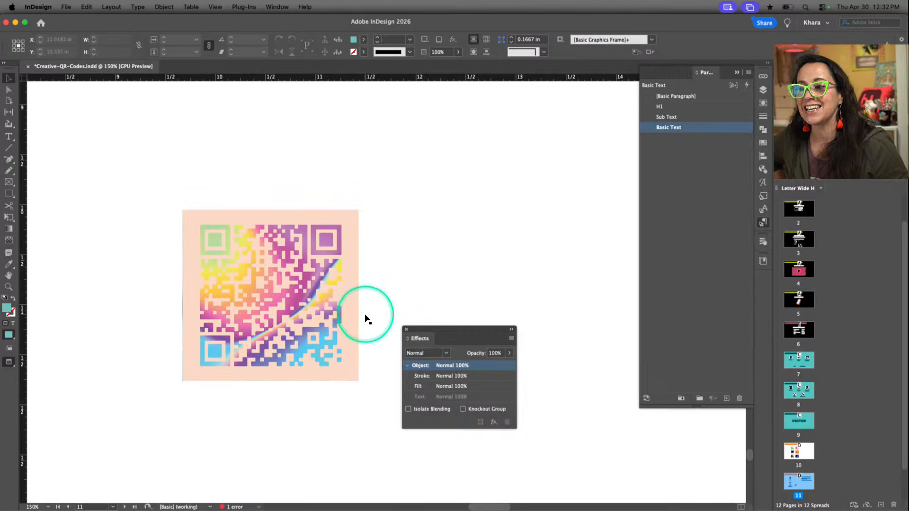
click(319, 295)
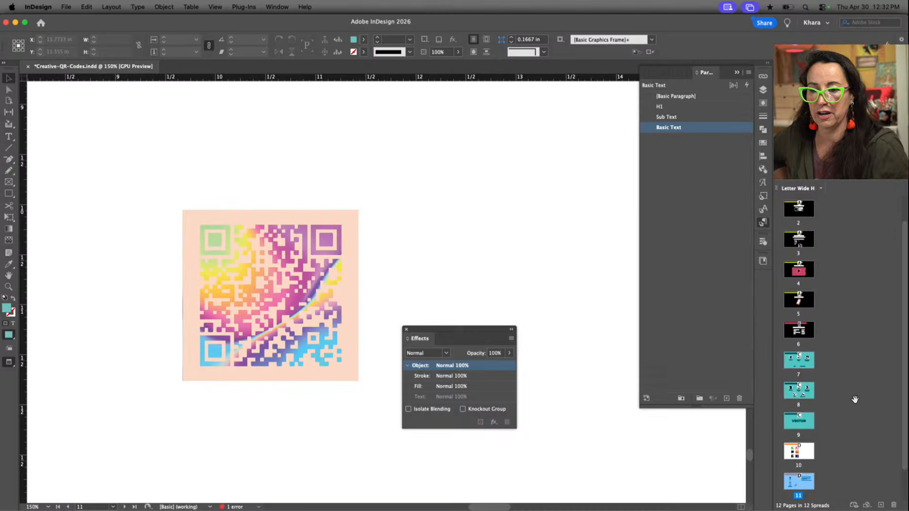
Go to page 12 and move the Effects panel off the painted background image
scroll(856, 399, down, 2)
click(796, 474)
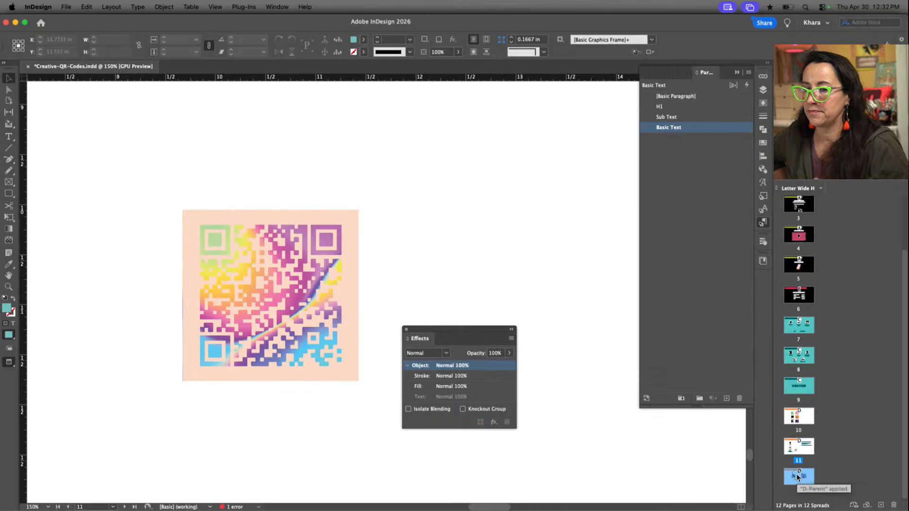
double_click(797, 475)
scroll(604, 392, up, 9)
scroll(604, 393, right, 8)
key(super+minus)
key(super+minus)
key(super+minus)
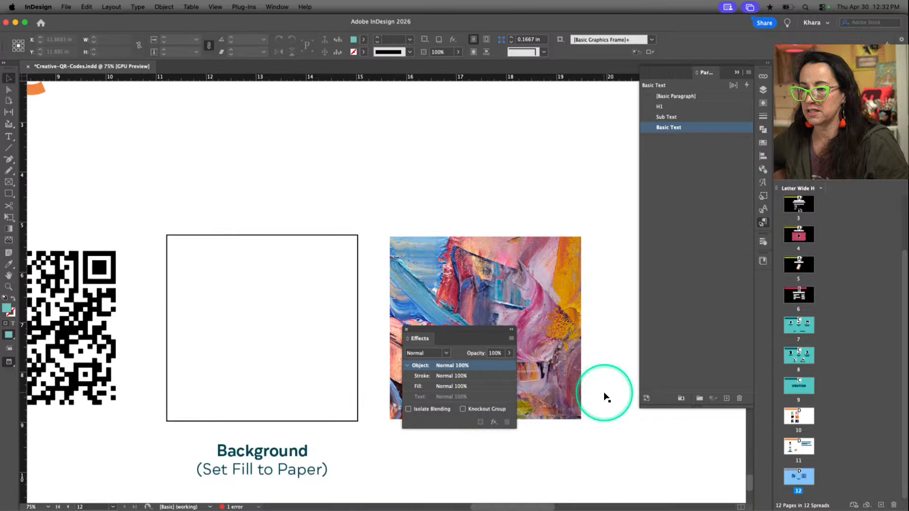
key(super+minus)
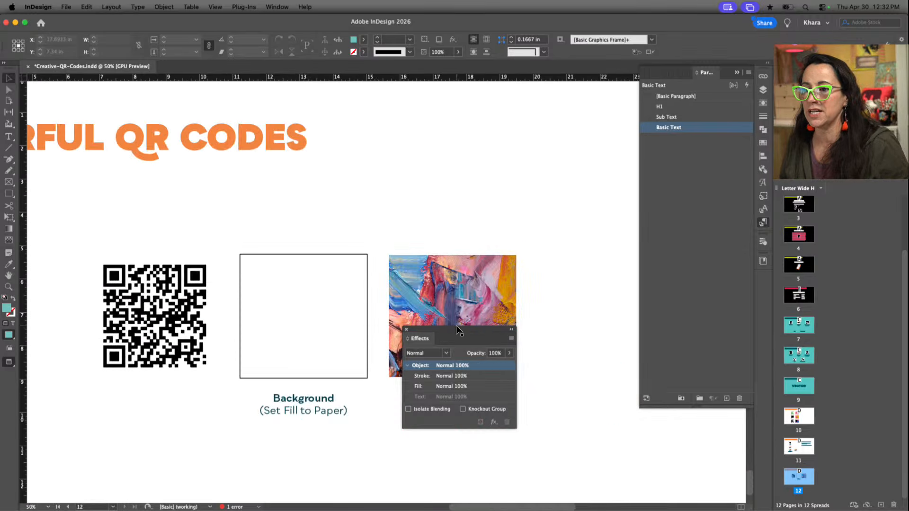
drag(456, 326, 532, 405)
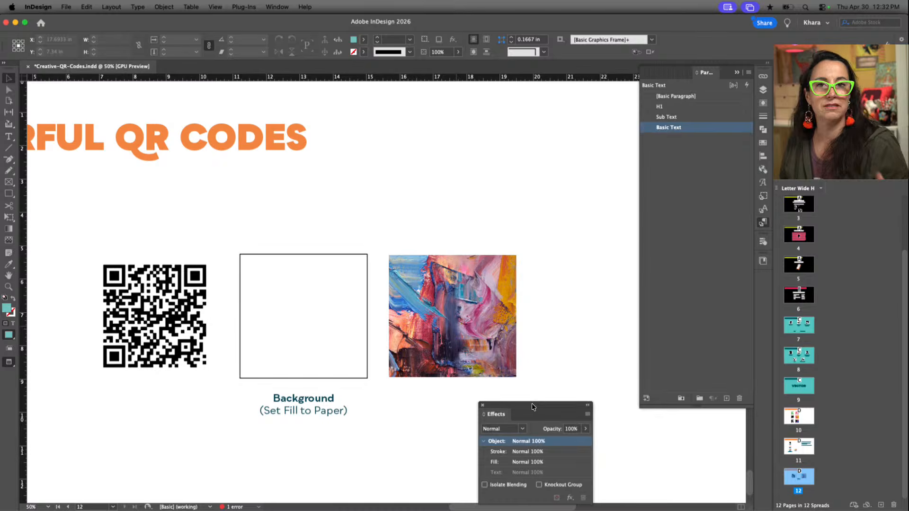
Set the opacity of the black QR code on page 12 to 0% and deselect it
click(183, 313)
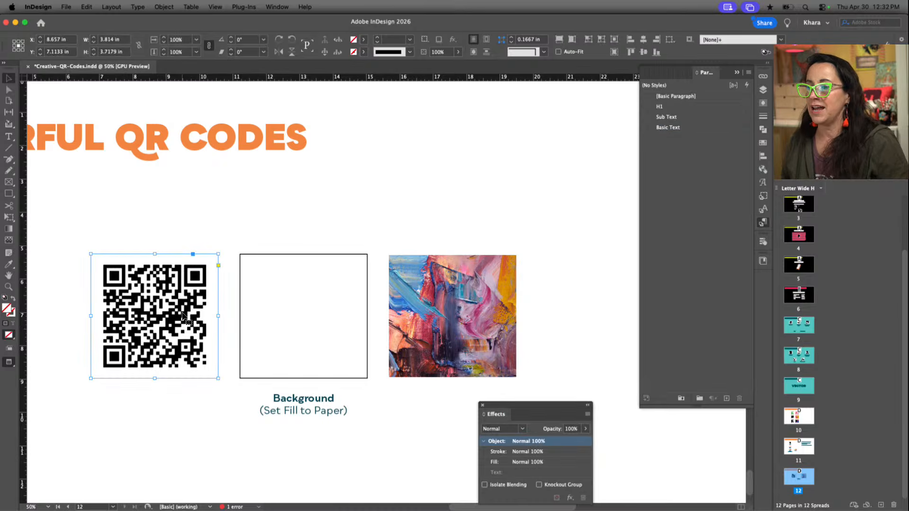
click(302, 321)
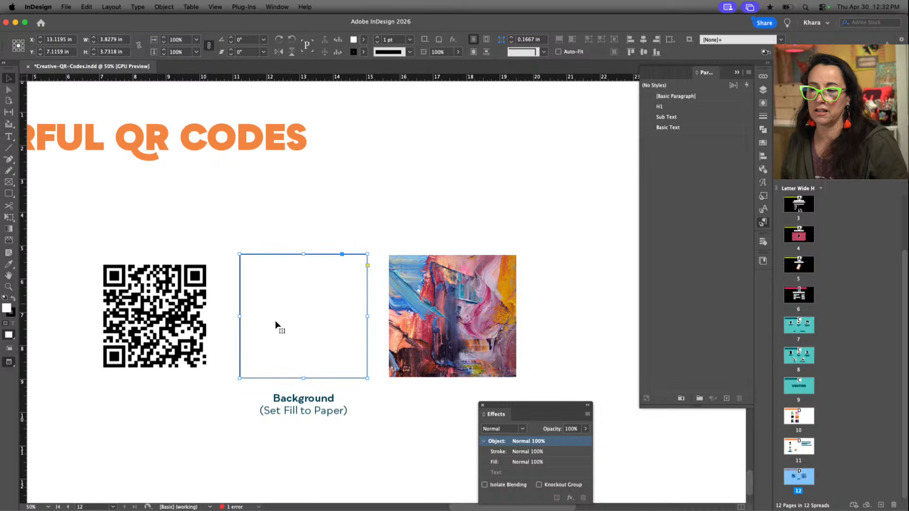
click(293, 314)
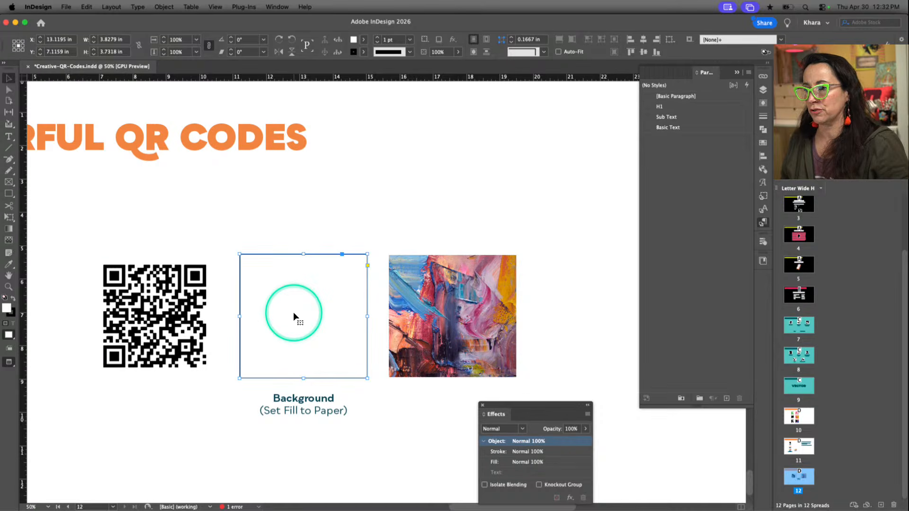
click(174, 321)
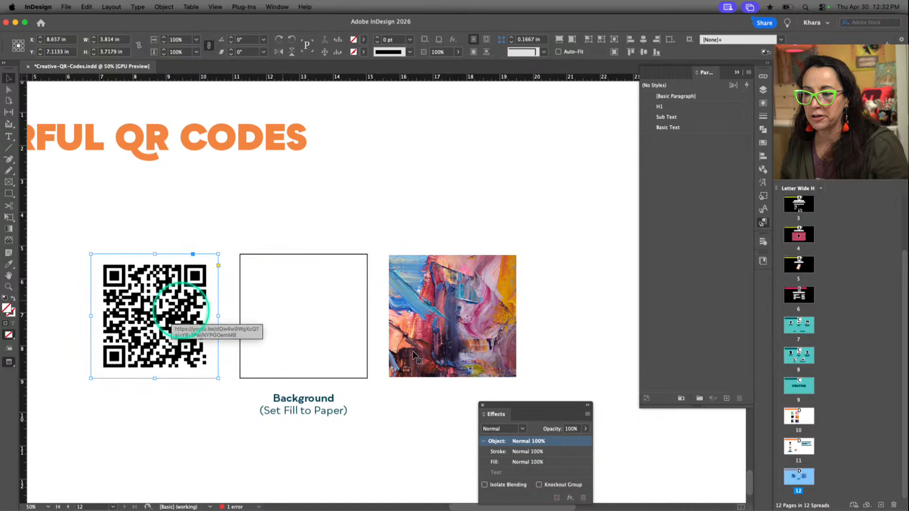
drag(512, 404, 404, 127)
click(478, 152)
drag(479, 163, 412, 165)
click(241, 226)
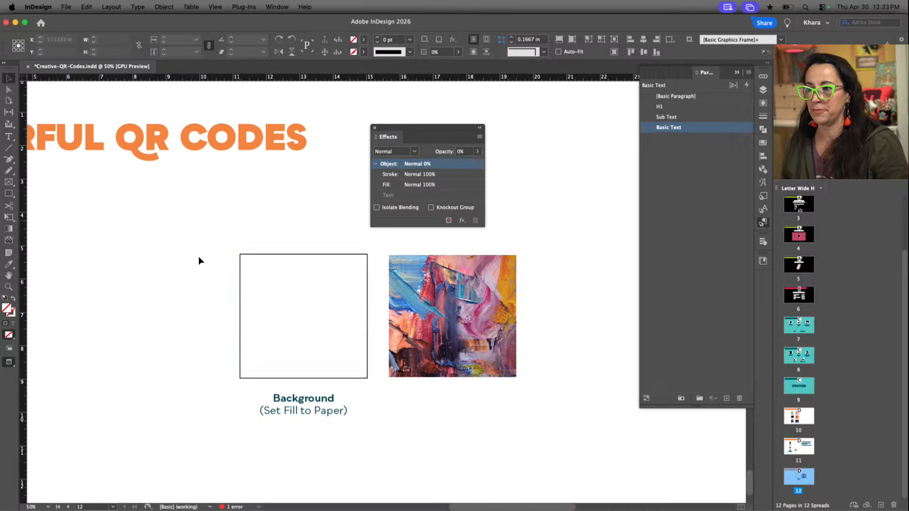
Align the transparent QR code over the outlined Paper-filled frame, group the two, and enable Knockout Group
drag(163, 302, 311, 299)
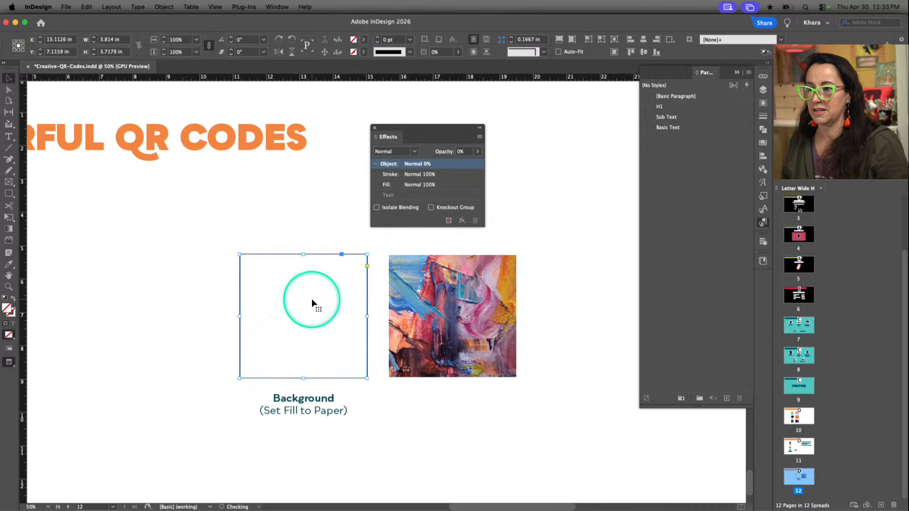
drag(208, 280, 269, 328)
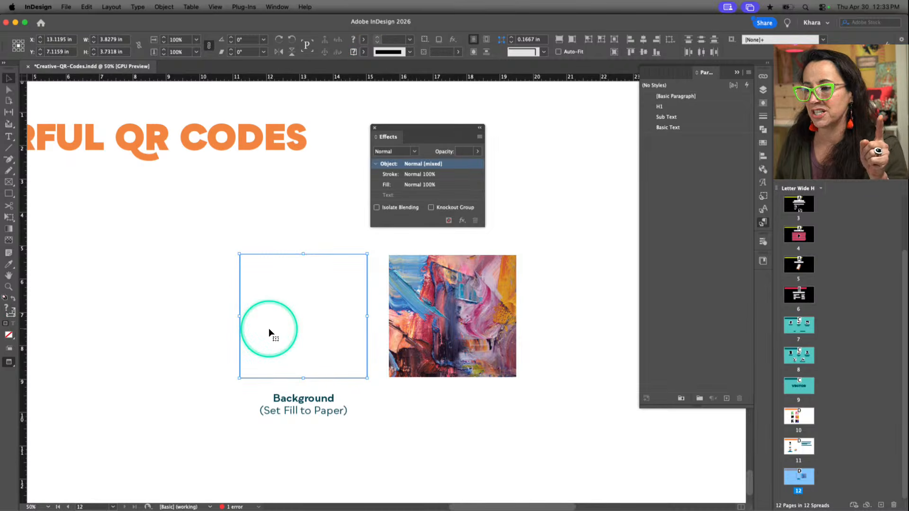
key(super+g)
click(431, 208)
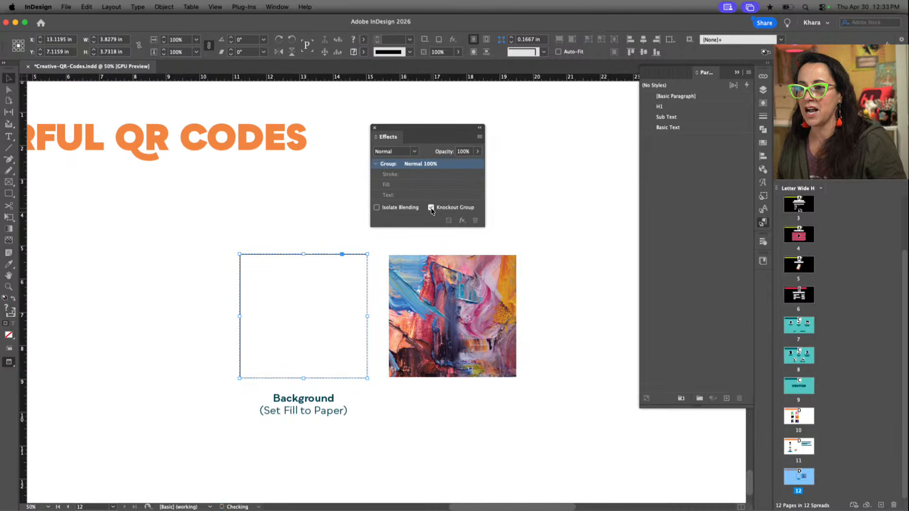
Move the knockout group onto the pasteboard beside page 12 and turn off Preview mode, keeping the document open
click(320, 301)
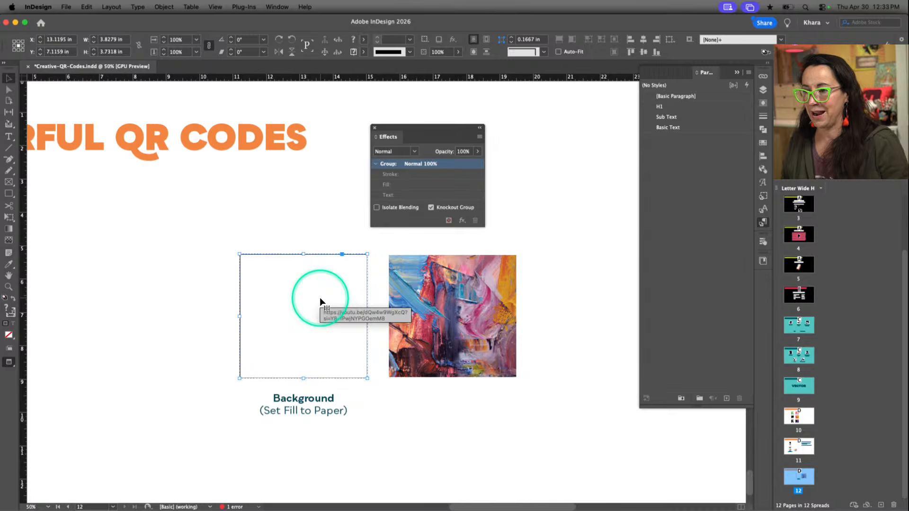
key(super+minus)
key(super+minus)
drag(385, 407, 235, 370)
key(super+w)
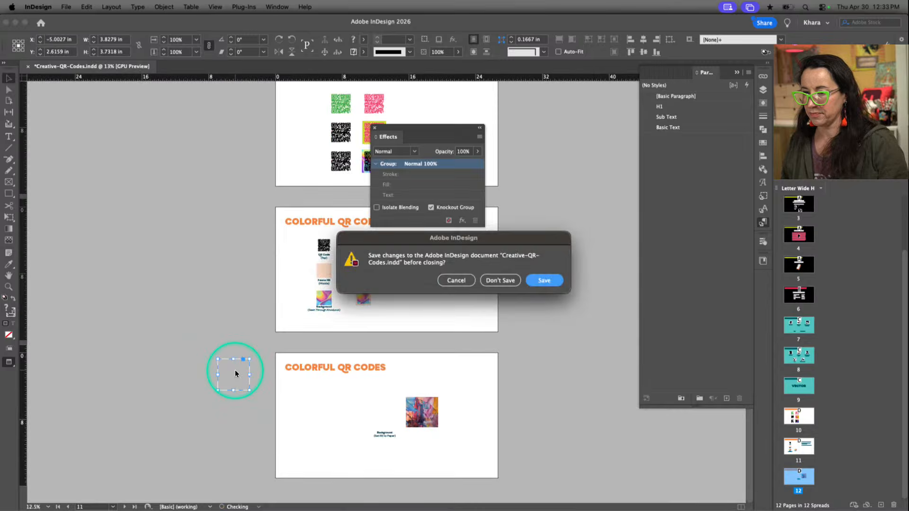
click(458, 281)
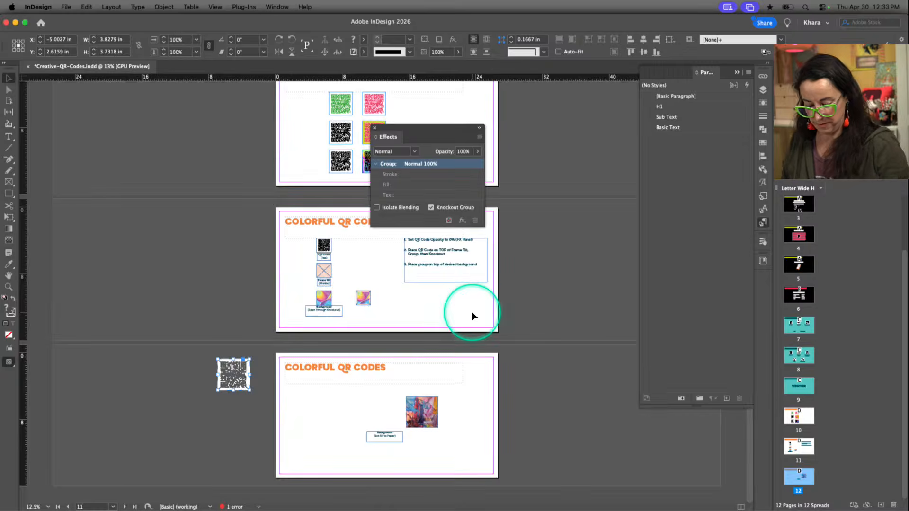
Bring the knockout QR group back from the pasteboard onto page 12
key(super+equal)
key(super+equal)
key(super+equal)
scroll(351, 343, right, 3)
drag(317, 301, 550, 373)
scroll(550, 372, right, 9)
scroll(550, 372, right, 4)
scroll(550, 372, up, 3)
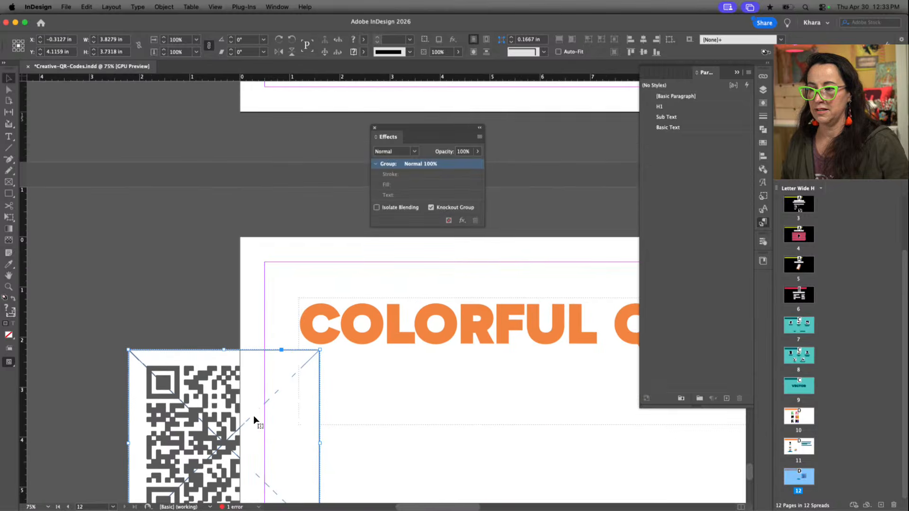
drag(211, 431, 529, 419)
Place the knockout QR group exactly over the painted image on page 12 and review it deselected in Preview mode
scroll(529, 419, down, 2)
scroll(529, 419, right, 2)
key(super+minus)
scroll(530, 420, right, 7)
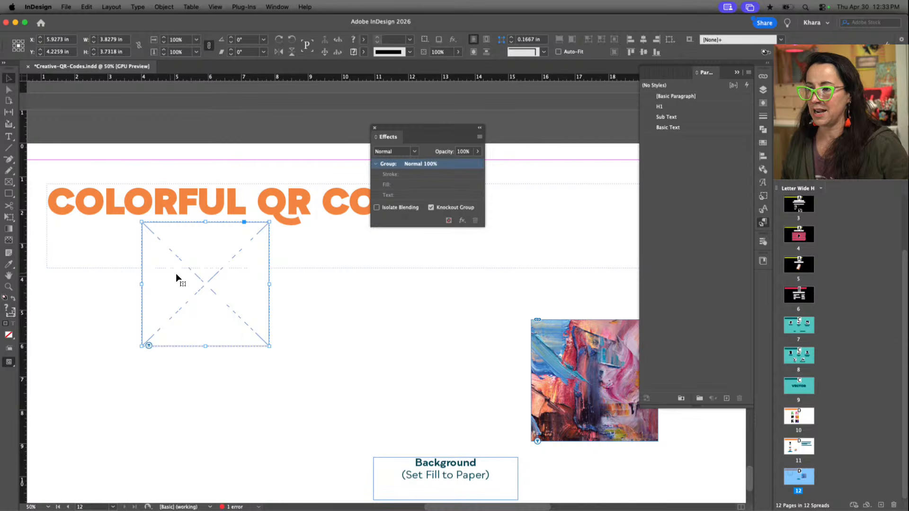
mouse_move(246, 300)
mouse_down()
mouse_move(544, 379)
mouse_move(578, 375)
mouse_up()
click(452, 353)
scroll(452, 353, right, 5)
scroll(452, 353, down, 1)
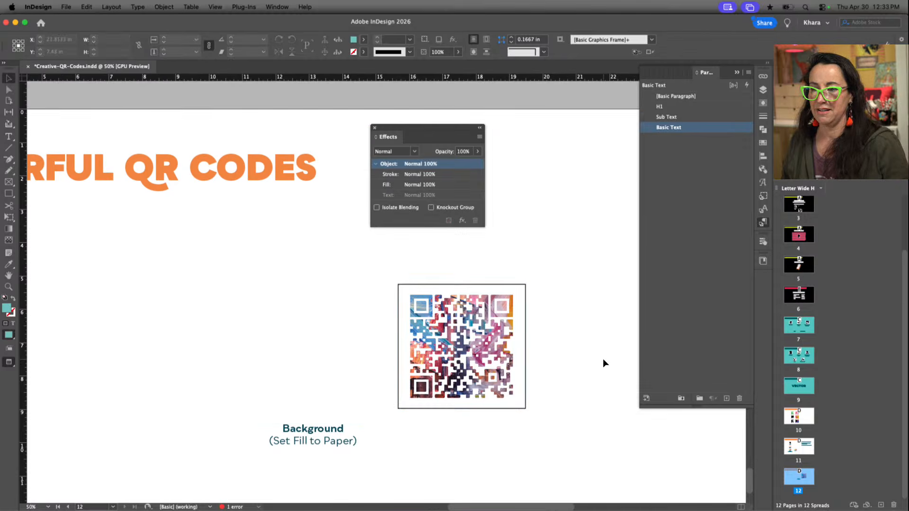
key(super+equal)
scroll(603, 359, right, 10)
scroll(603, 359, down, 2)
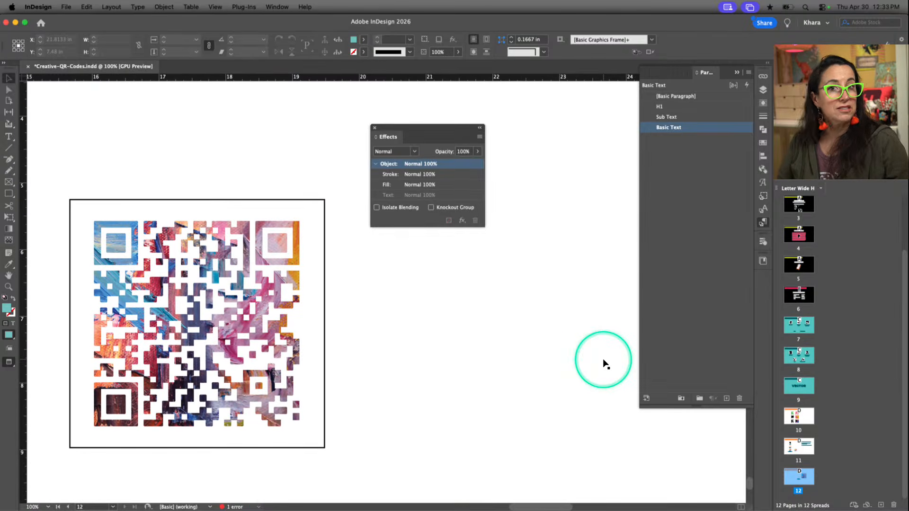
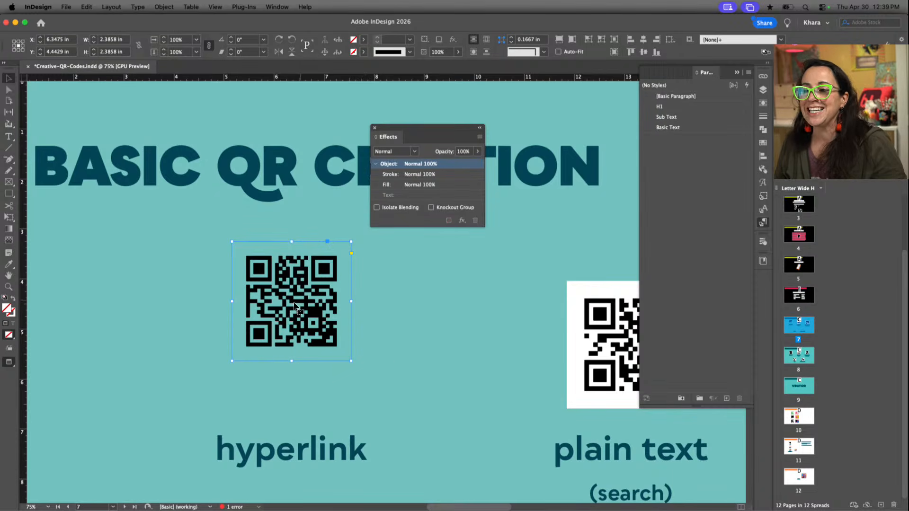
Switch to QR01.psd in Photoshop and hide every layer except the pink Background
mouse_move(295, 310)
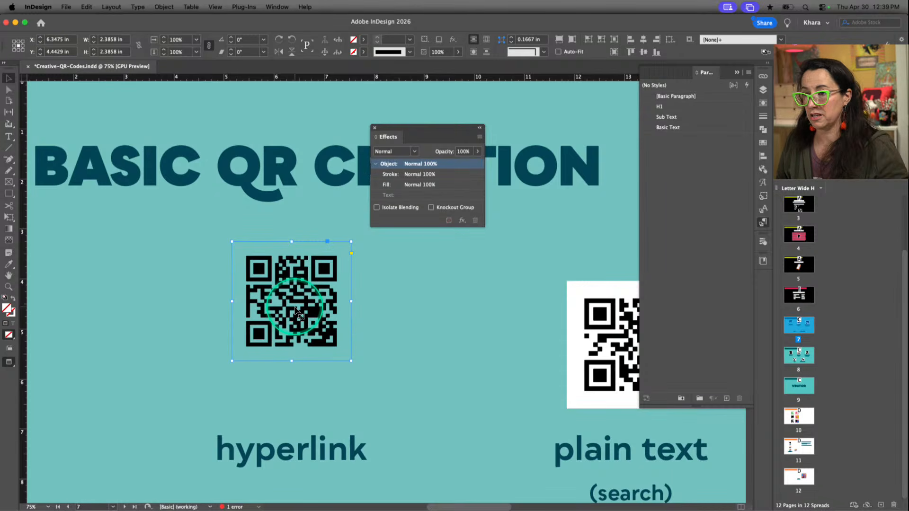
mouse_move(312, 503)
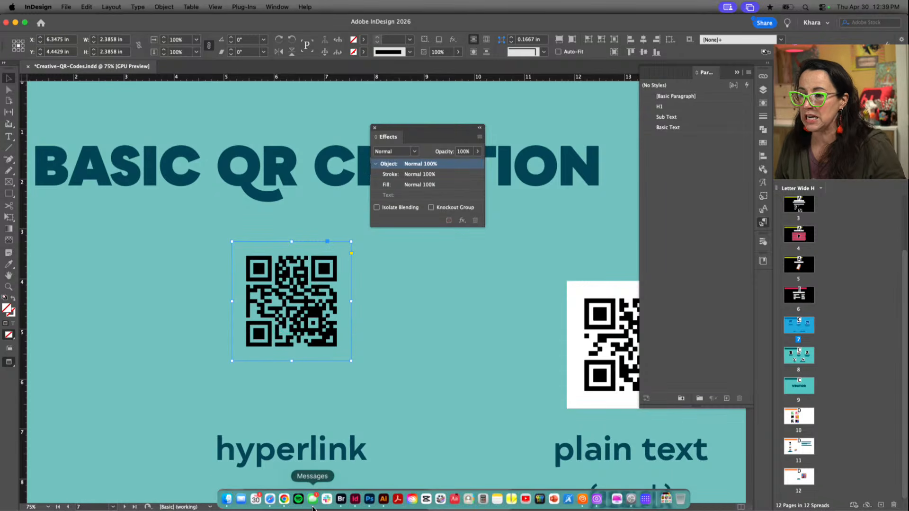
click(369, 501)
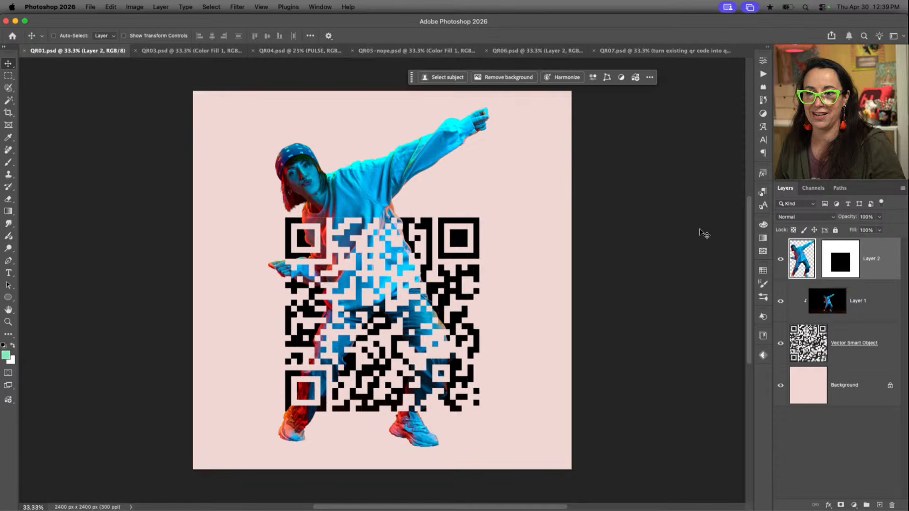
drag(780, 263, 789, 350)
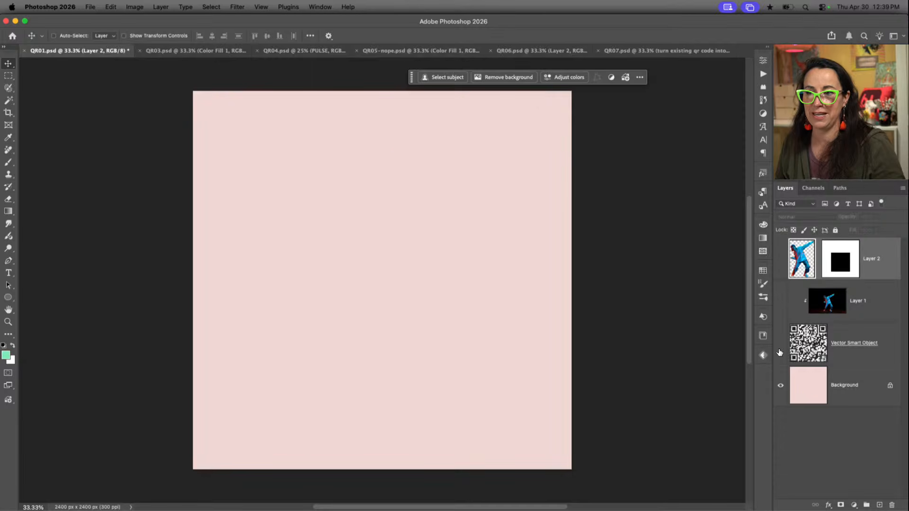
click(514, 292)
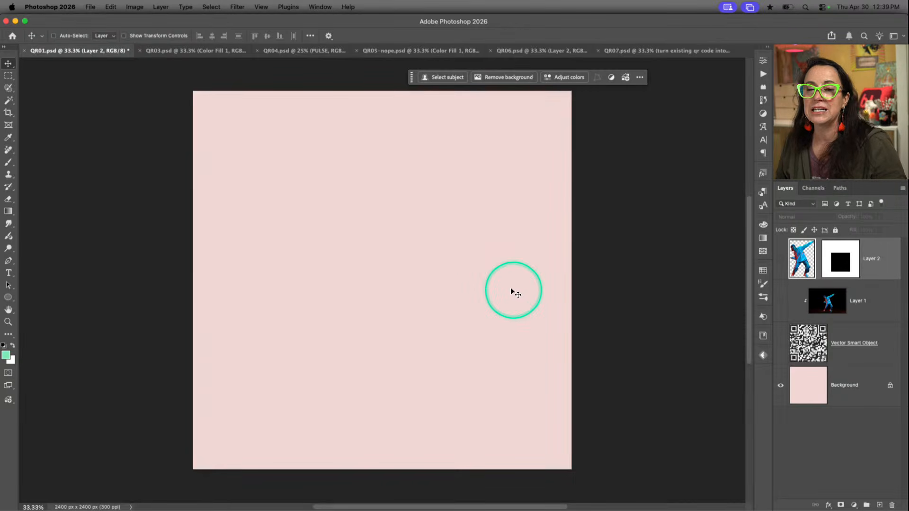
Paste the hyperlink QR code into the centre of the canvas as a smart object and commit its placement
click(445, 279)
key(super+t)
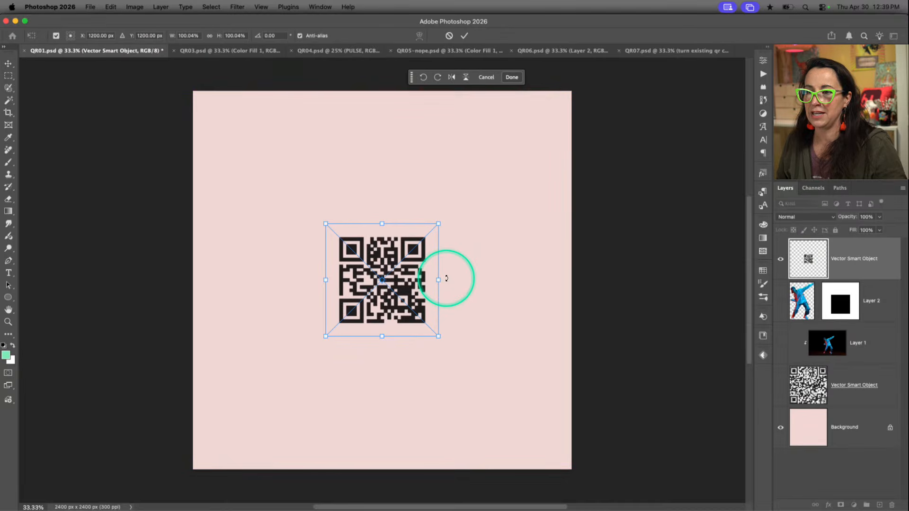
key(super+plus)
click(814, 266)
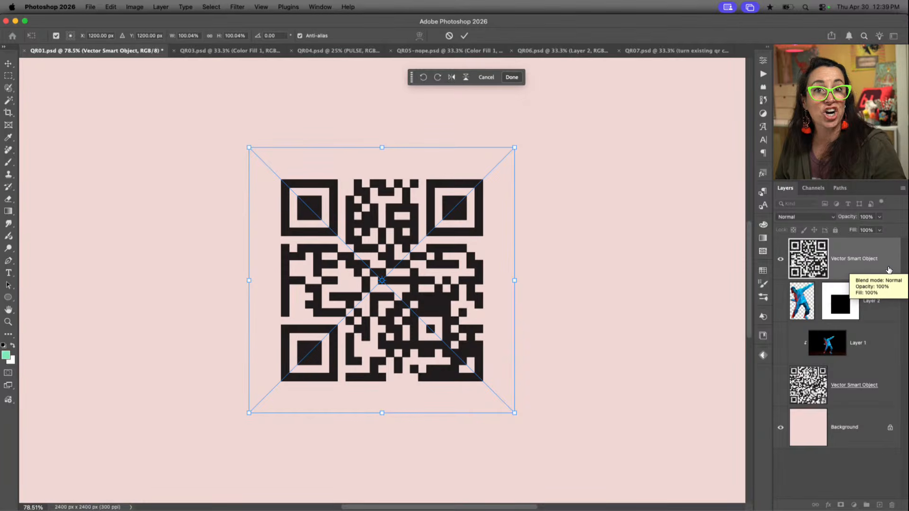
key(Return)
click(422, 221)
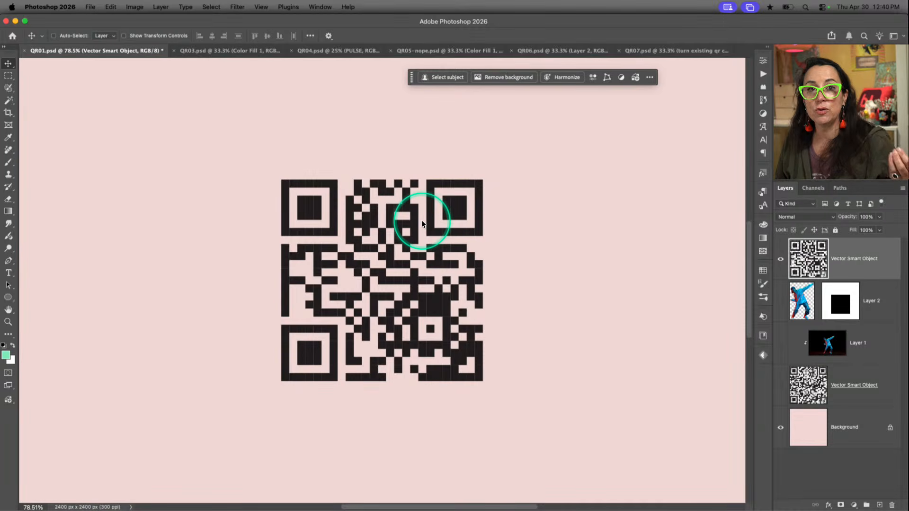
right_click(840, 268)
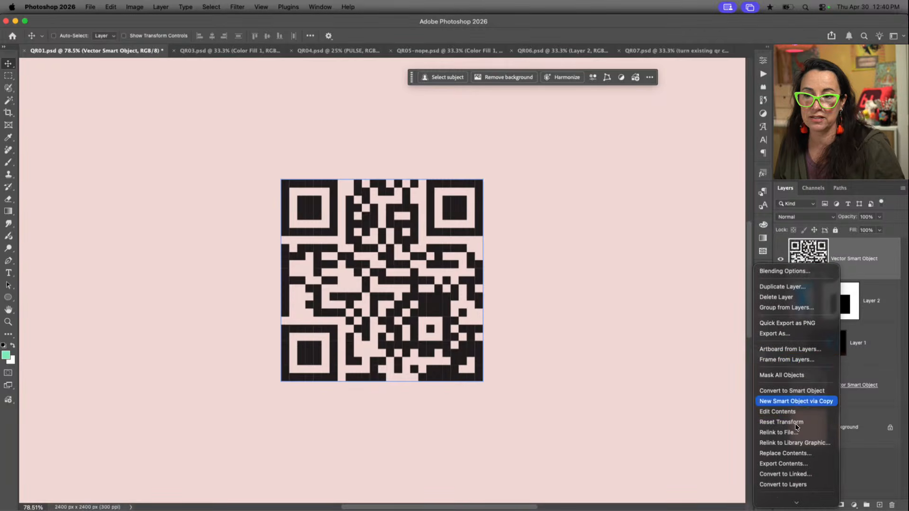
right_click(810, 257)
click(870, 262)
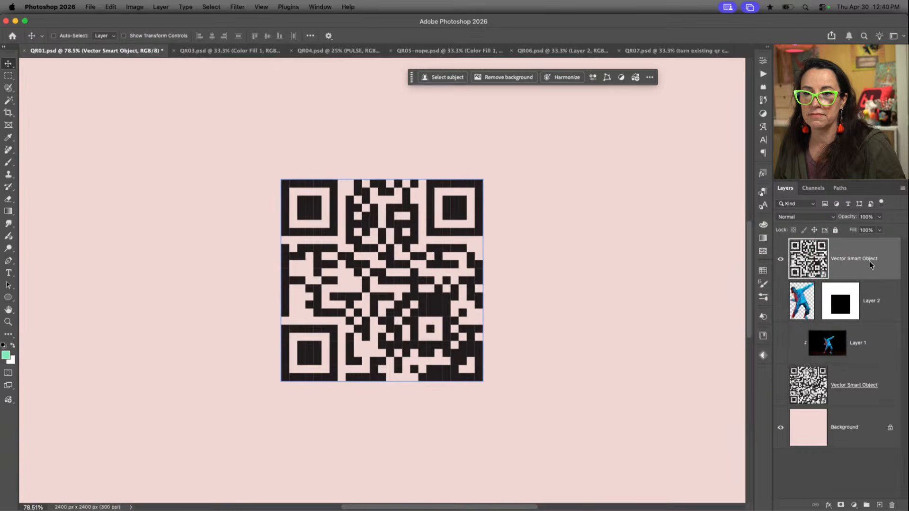
right_click(870, 261)
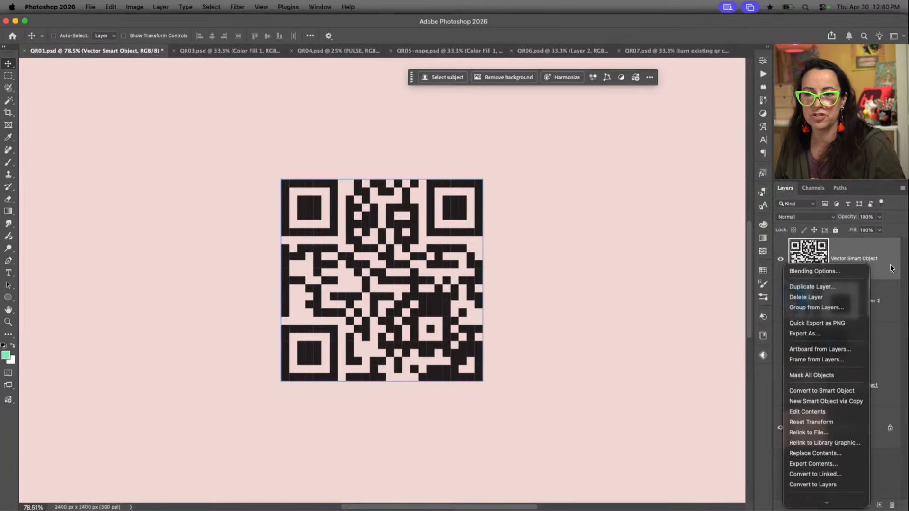
click(890, 268)
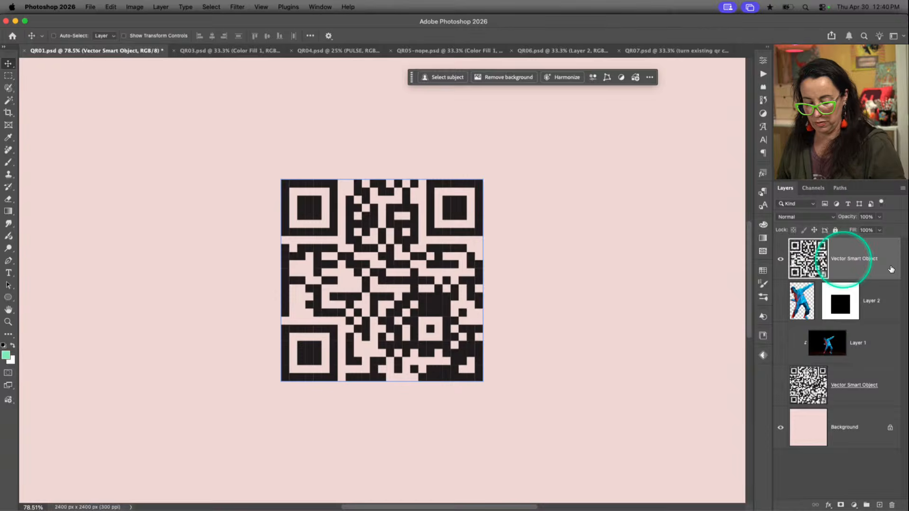
Enlarge the pasted QR code smart object from its centre to about 283% so it fills most of the canvas
key(super+0)
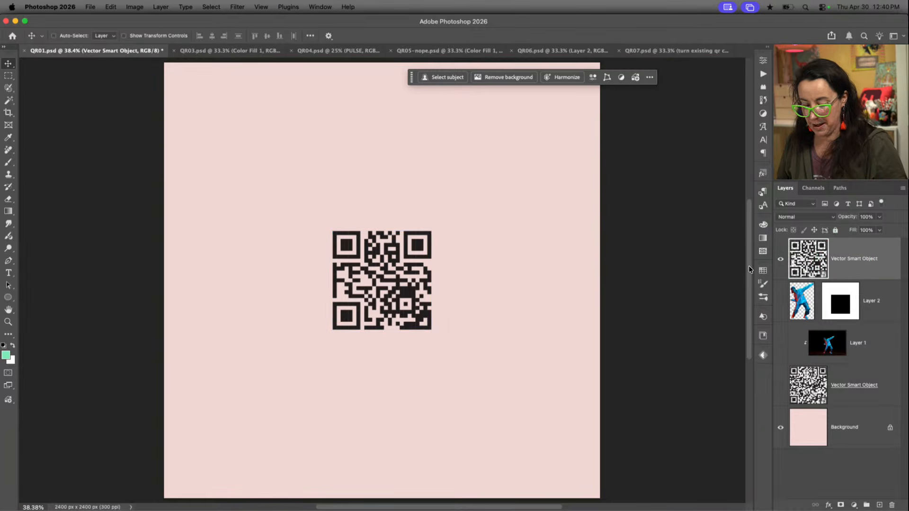
key(super+t)
drag(448, 217, 610, 141)
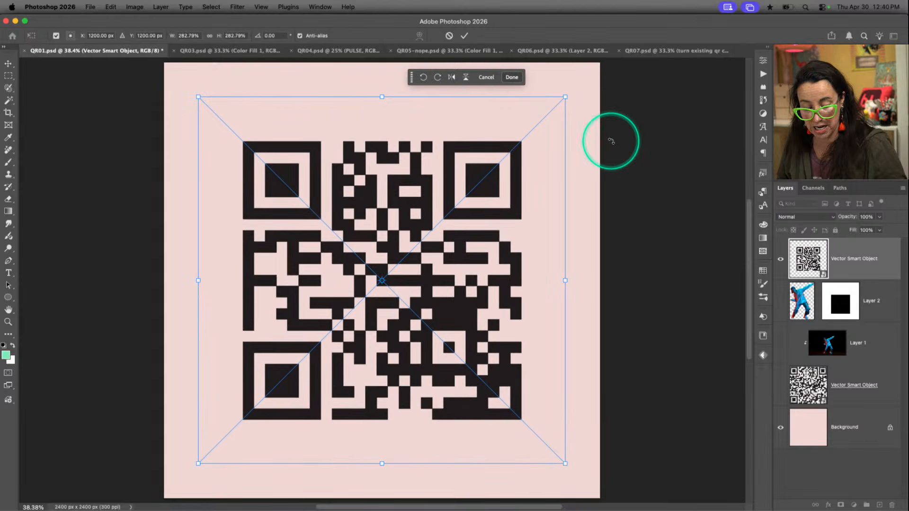
key(Return)
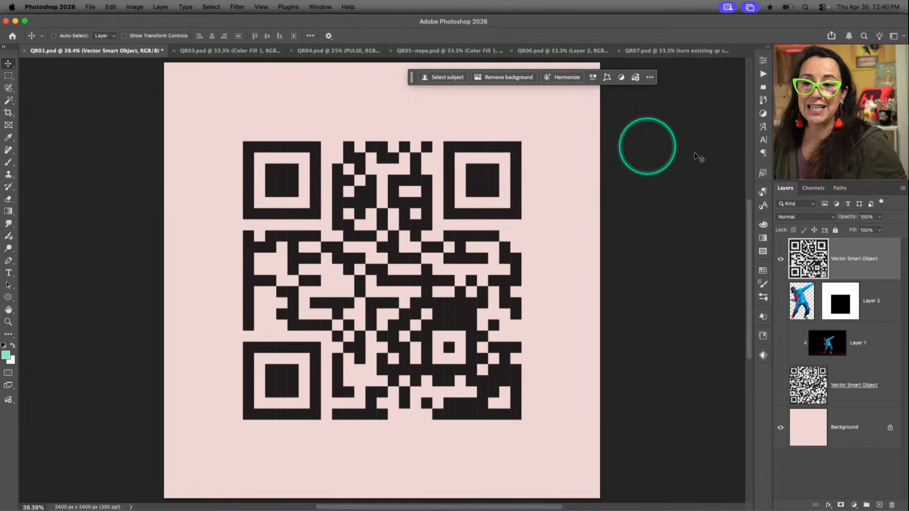
click(815, 270)
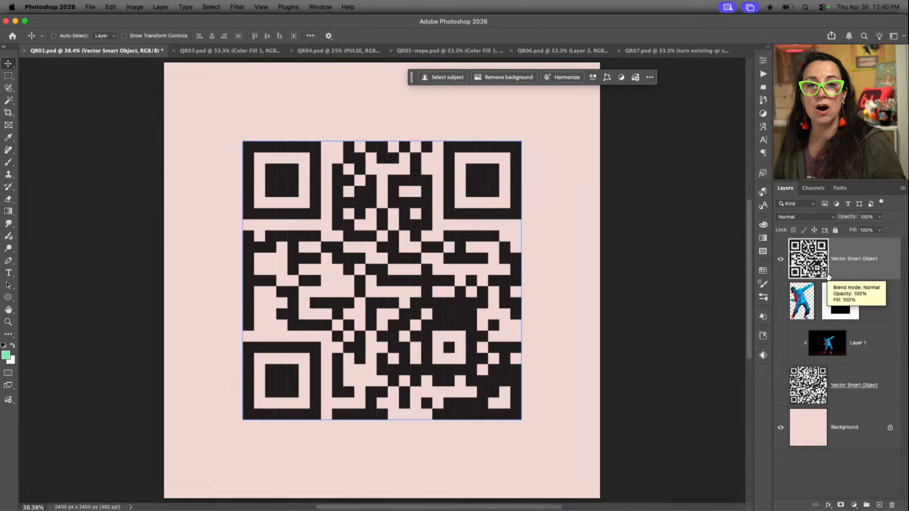
click(827, 276)
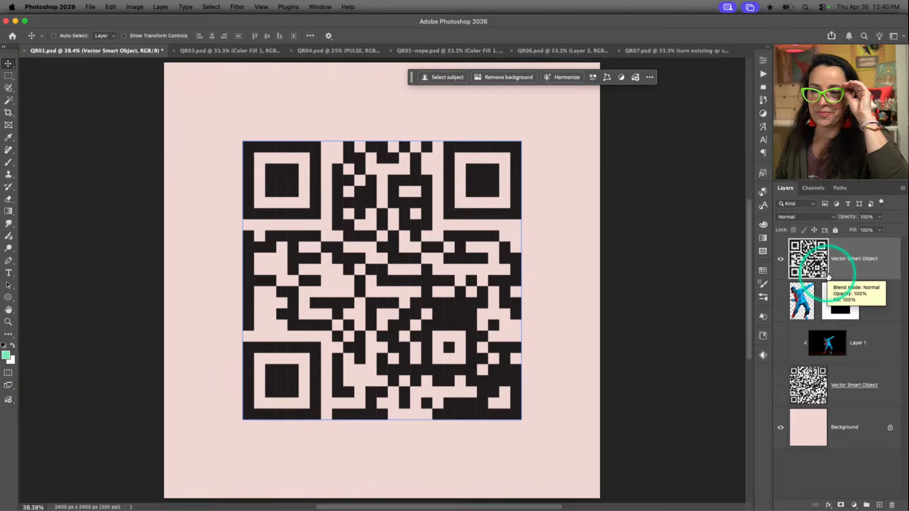
Hide the pasted QR code, show the original QR code layer above the Background, and select that original layer
click(780, 259)
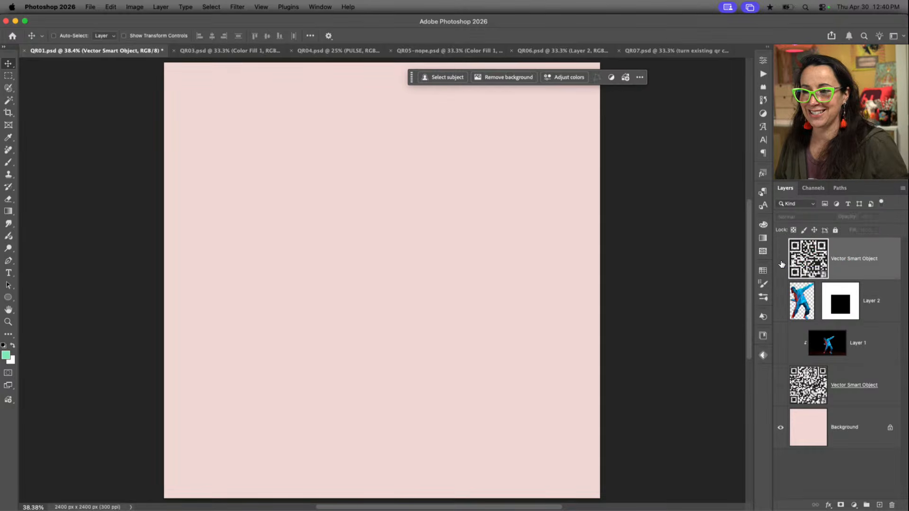
click(780, 387)
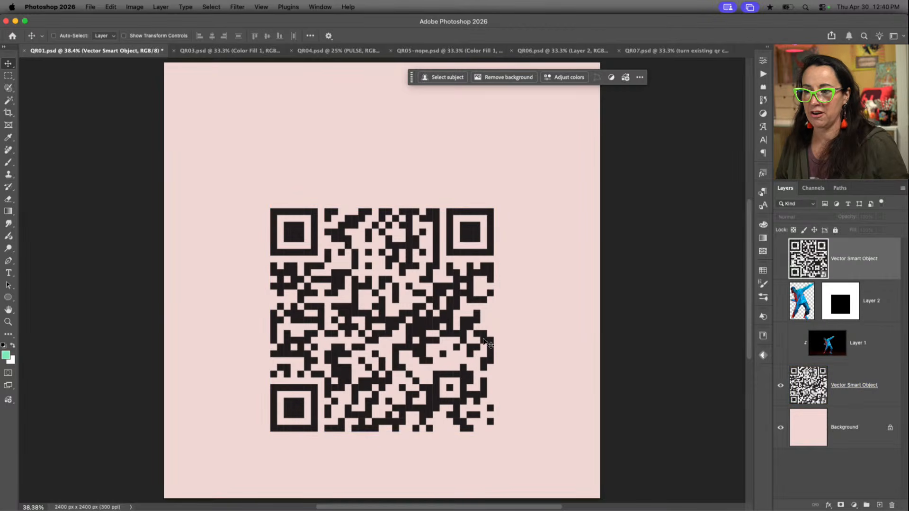
click(780, 259)
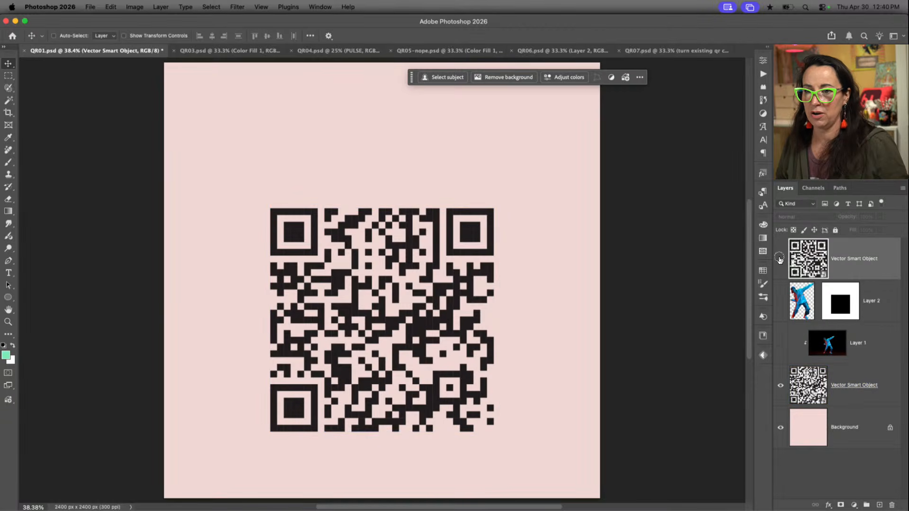
click(780, 259)
click(780, 260)
click(780, 261)
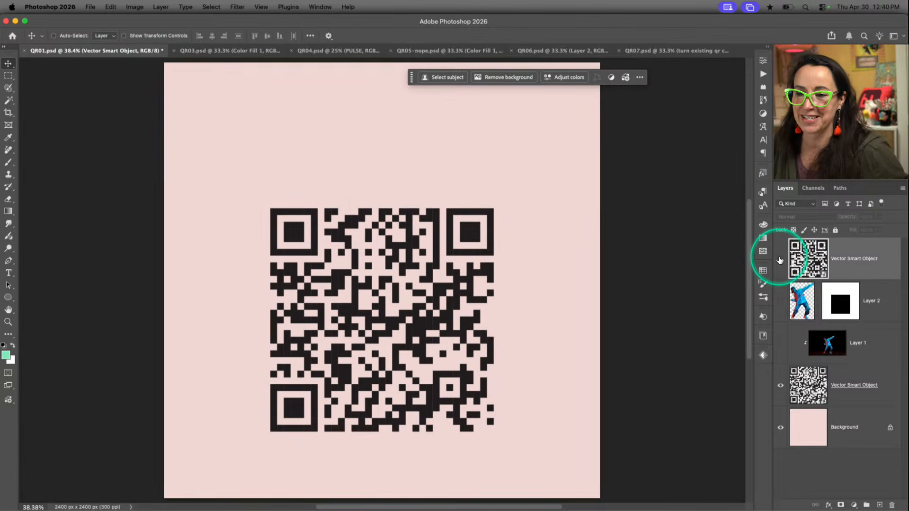
click(850, 386)
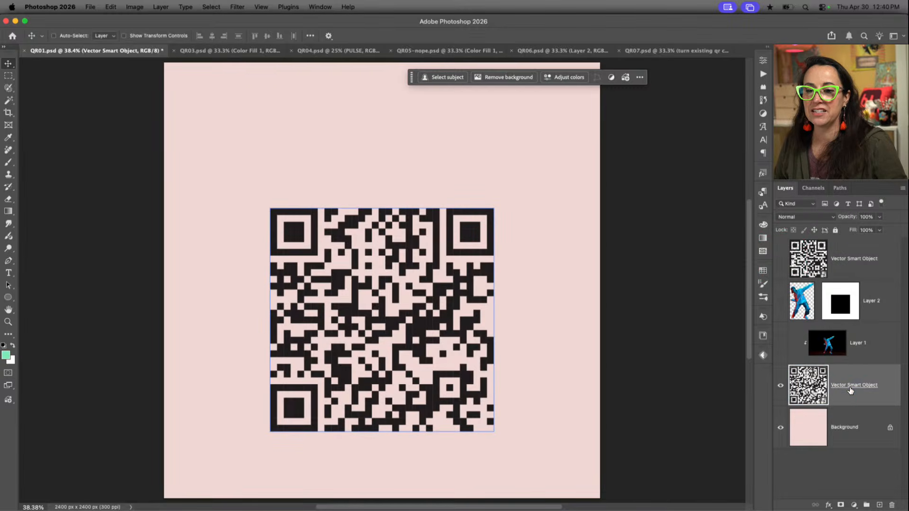
click(850, 387)
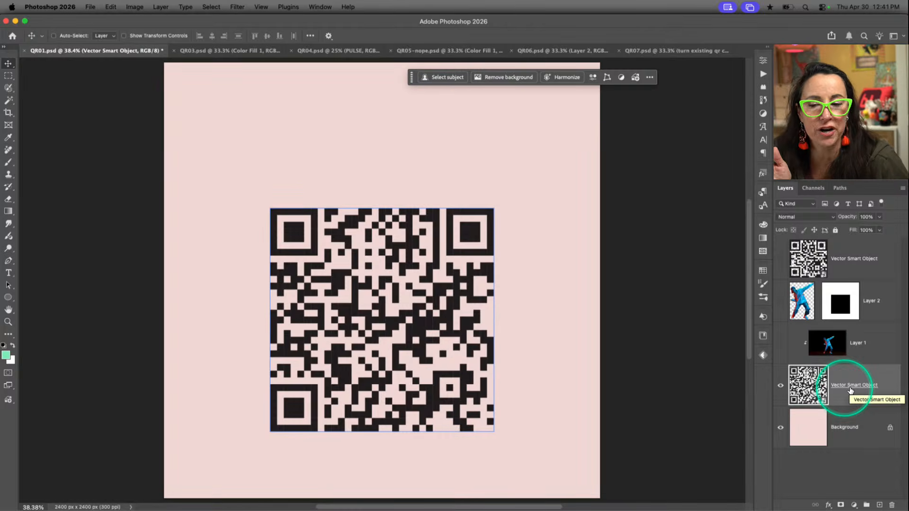
Release Layer 1 from its clipping mask and show its dancer photo over the original QR code
alt+click(863, 364)
click(781, 345)
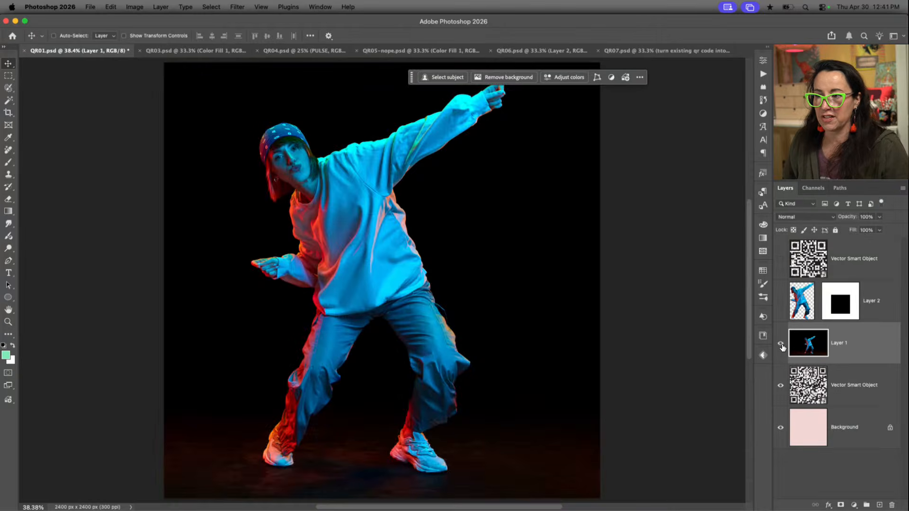
click(780, 345)
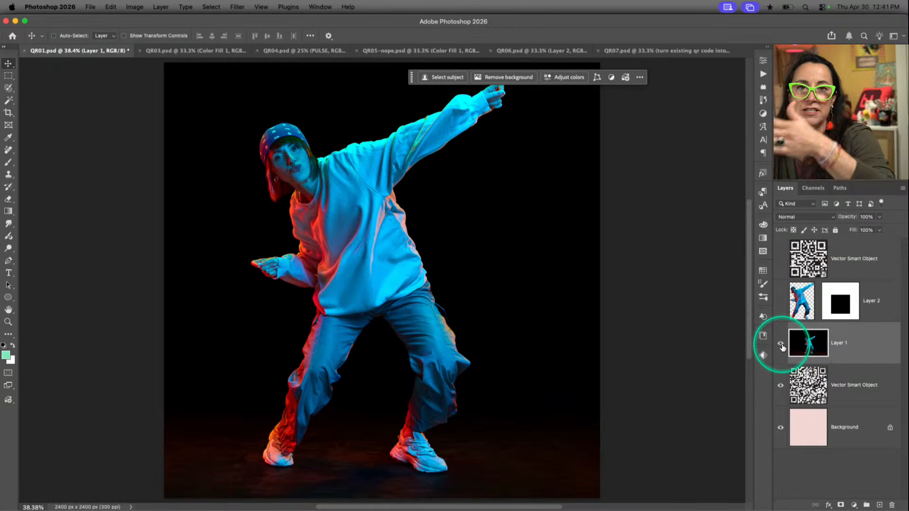
click(781, 303)
click(782, 303)
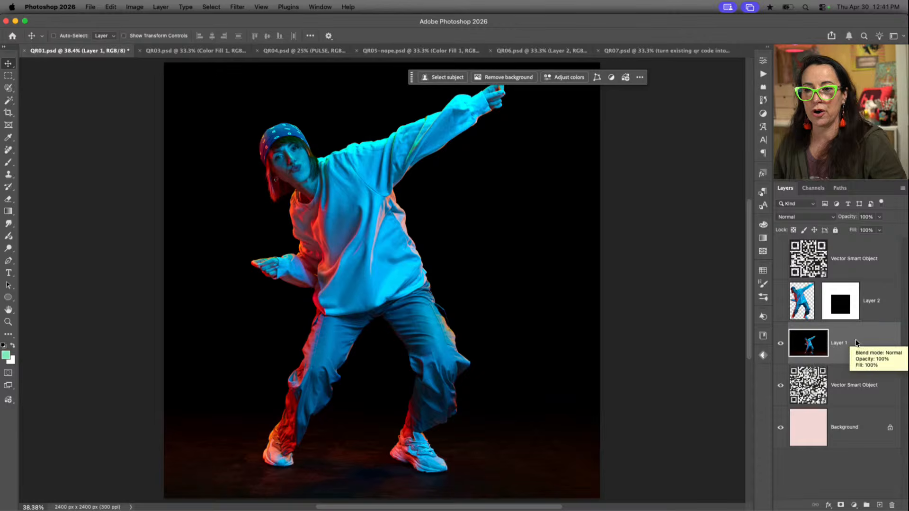
click(809, 380)
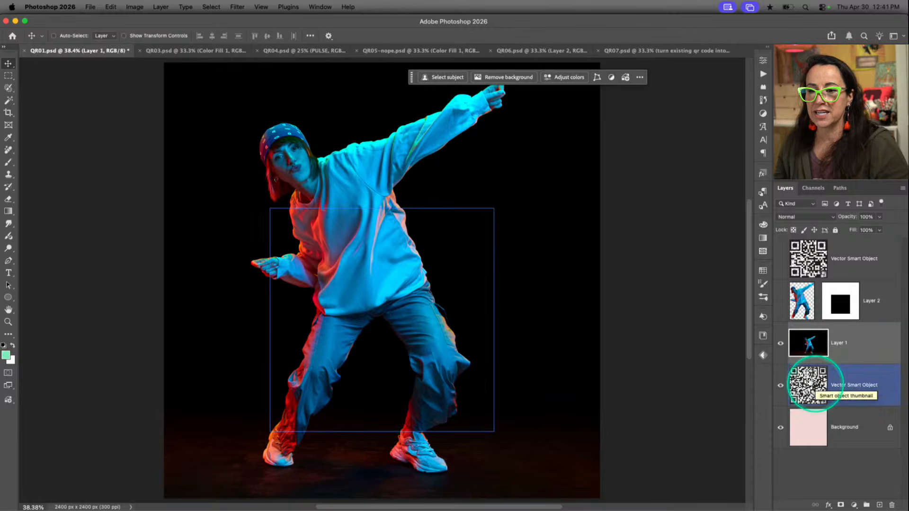
click(780, 349)
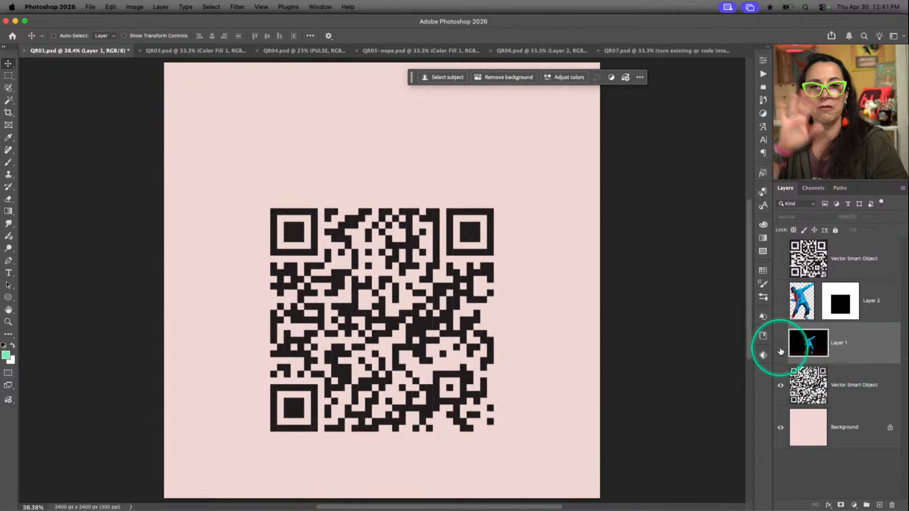
click(780, 349)
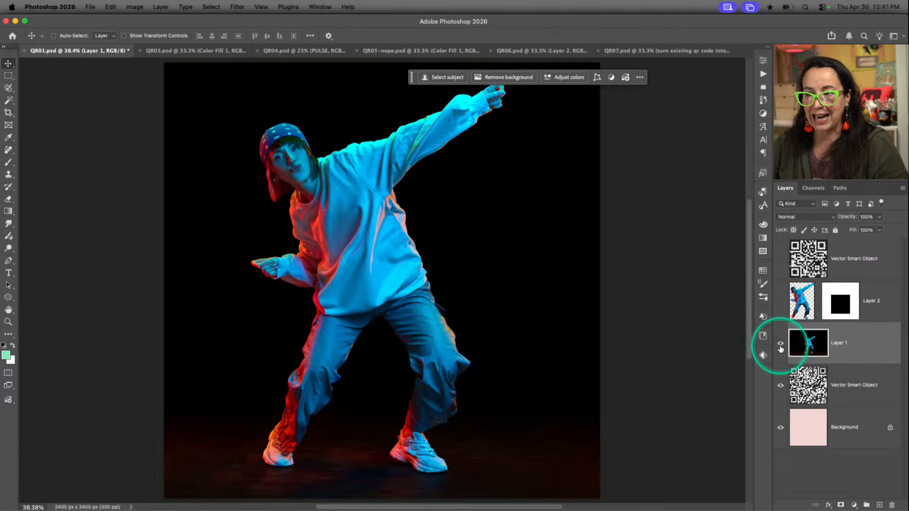
Set the opacity of the dancer photo on Layer 1 to 50%
click(851, 348)
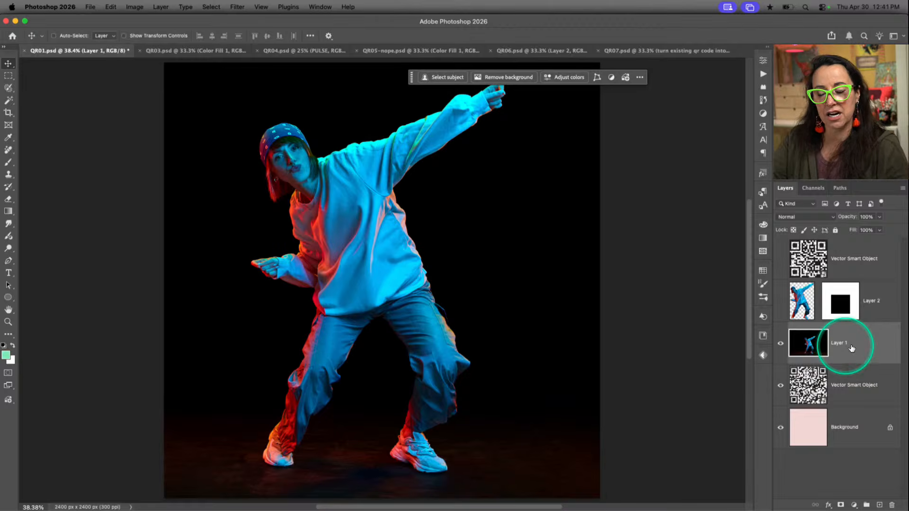
key(5)
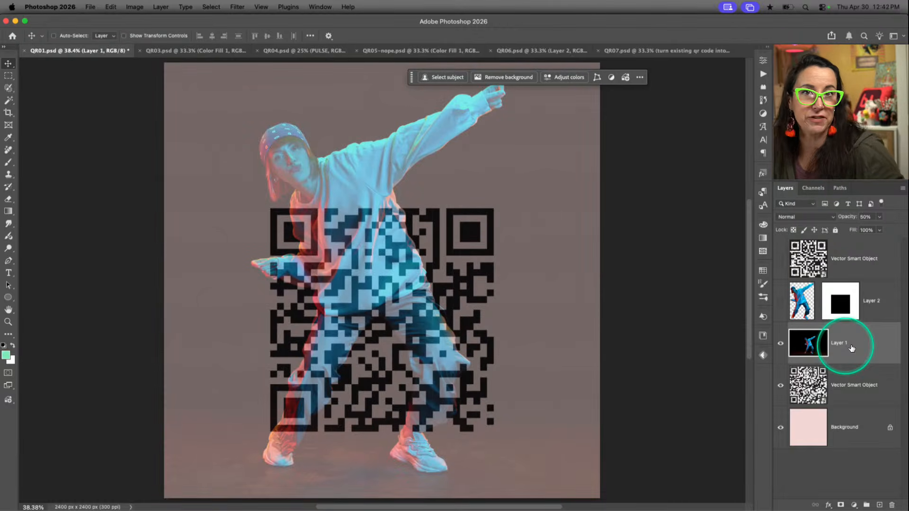
click(879, 216)
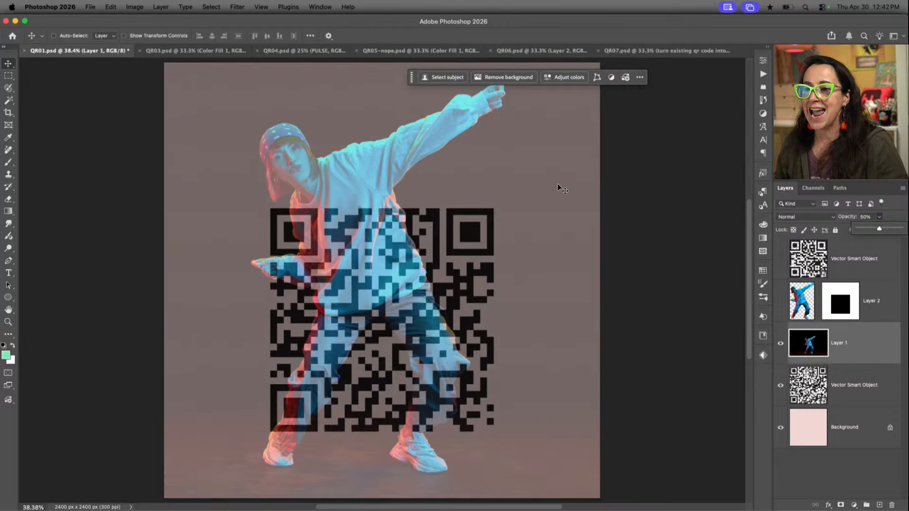
Try shifting the semi-transparent dancer photo over the QR code, and undo the move
drag(419, 177, 441, 170)
key(super+z)
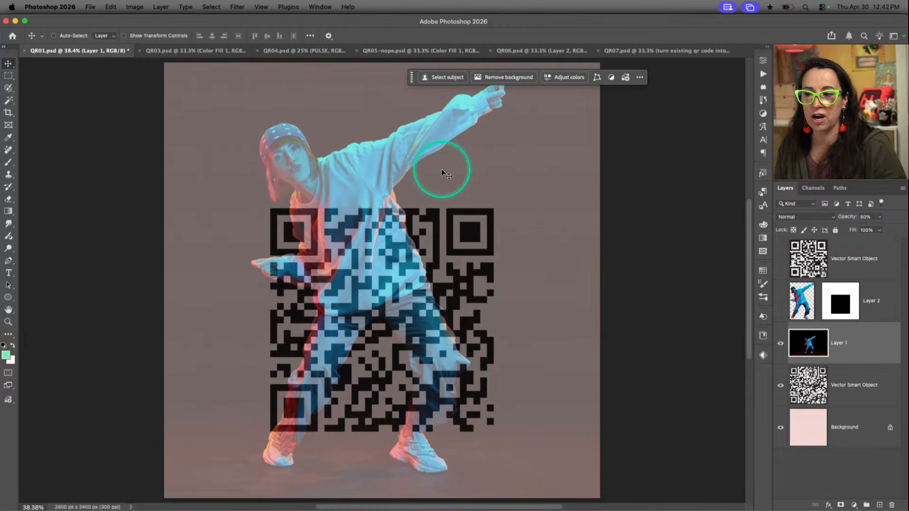
click(401, 250)
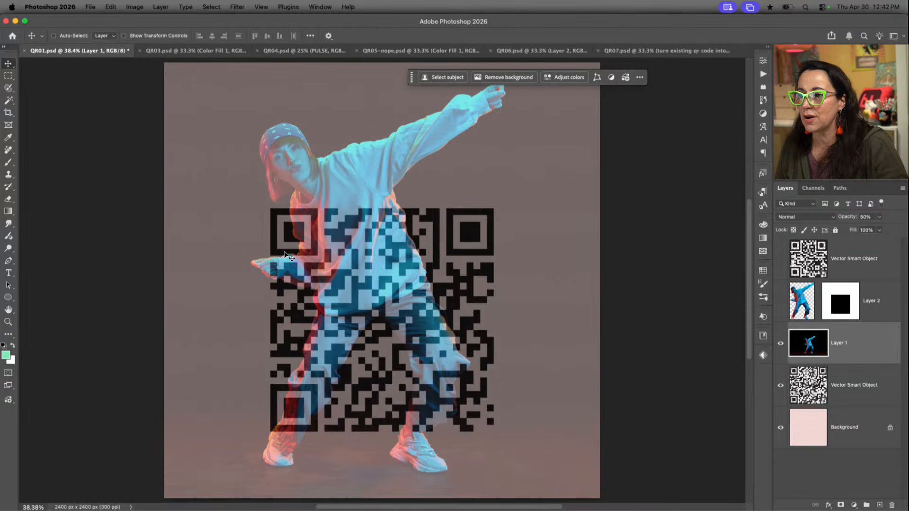
click(304, 216)
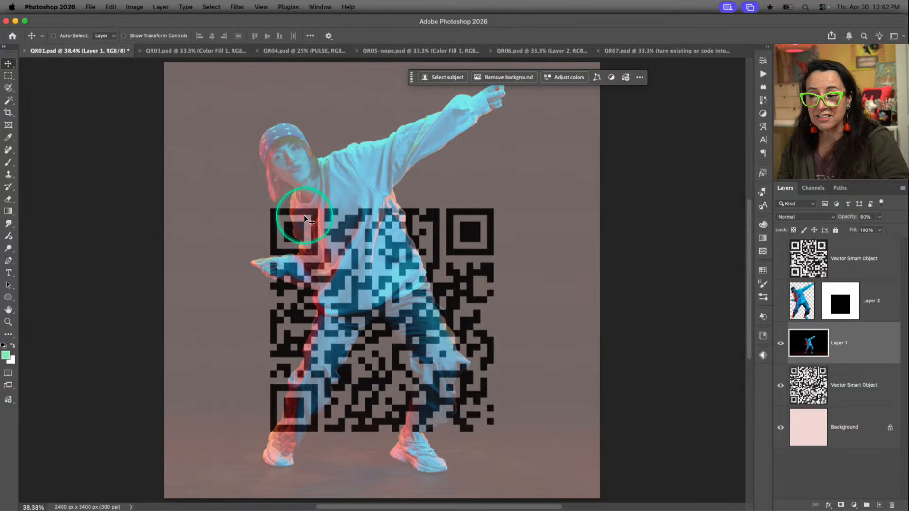
Try moving the semi-transparent dancer sideways so the QR code's upper-left corner square stays clear, and undo the move
drag(357, 235, 379, 236)
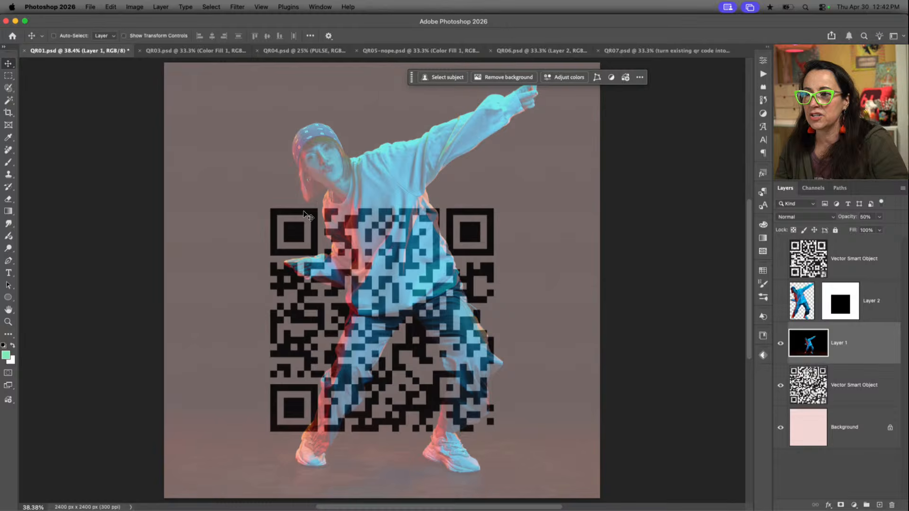
click(369, 214)
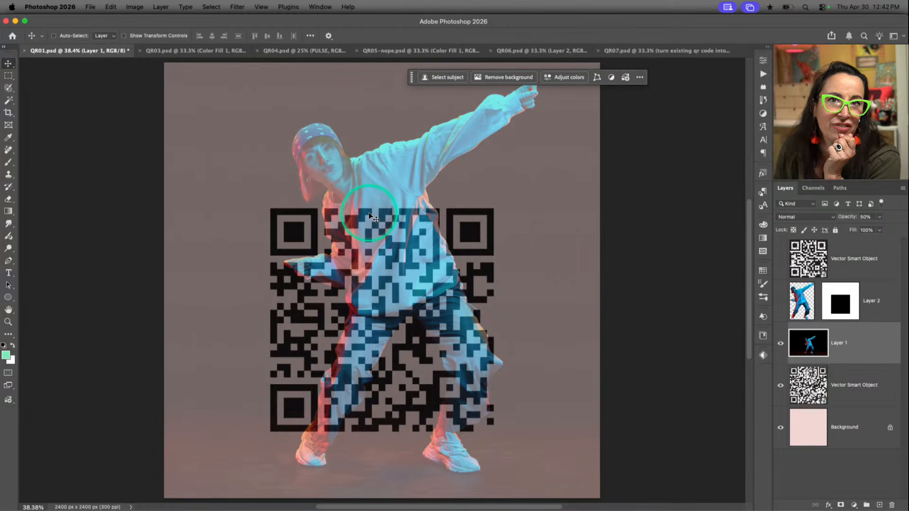
key(super+z)
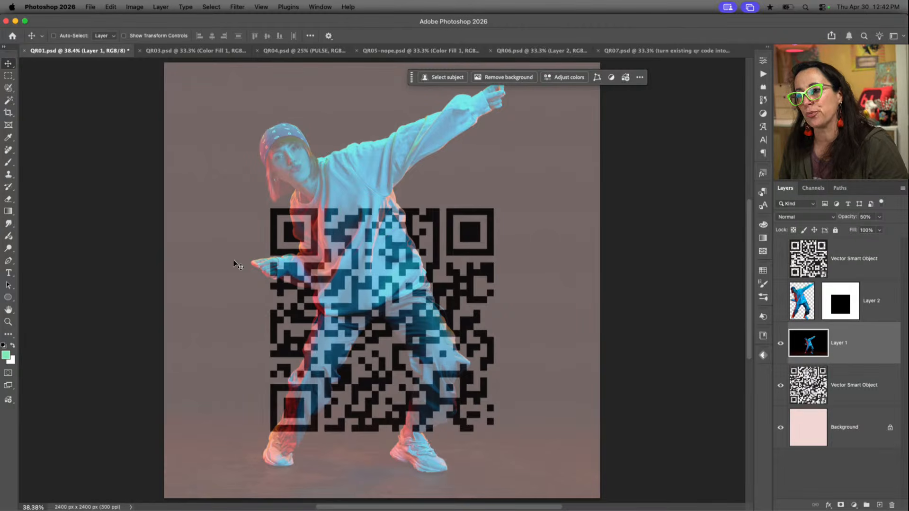
click(392, 455)
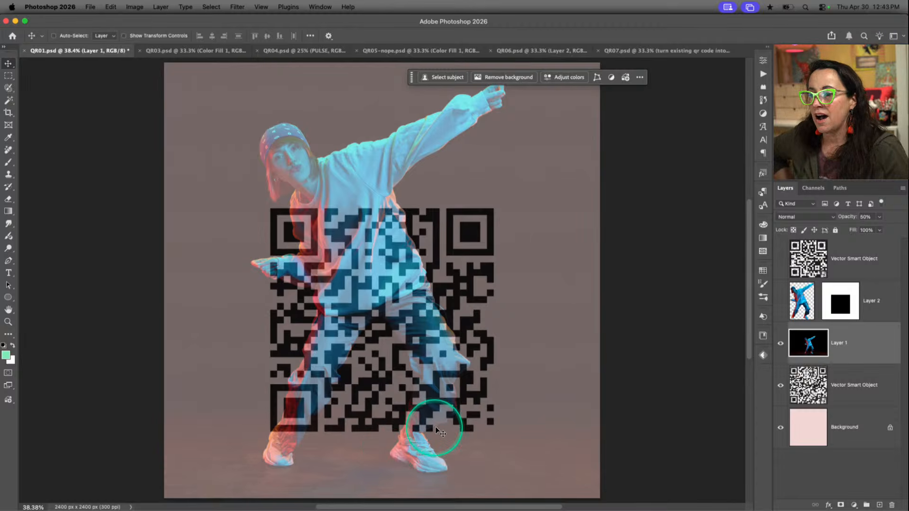
click(436, 425)
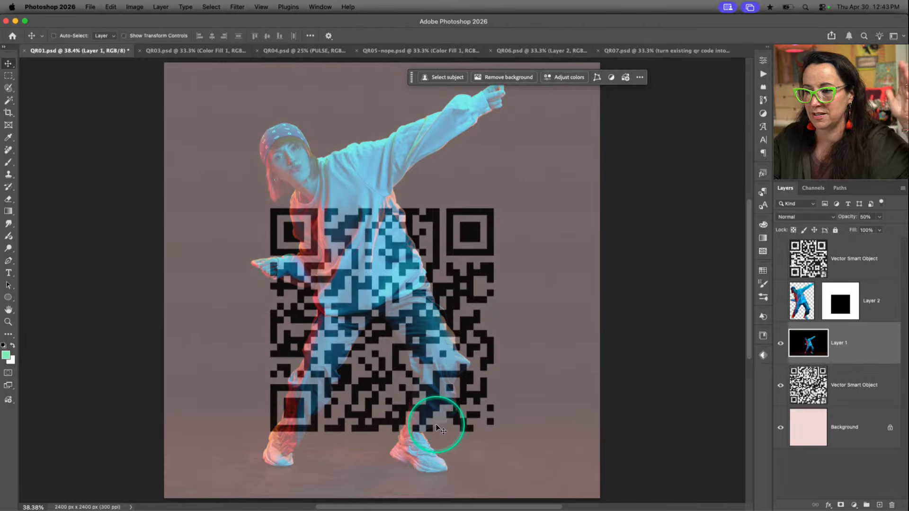
click(620, 366)
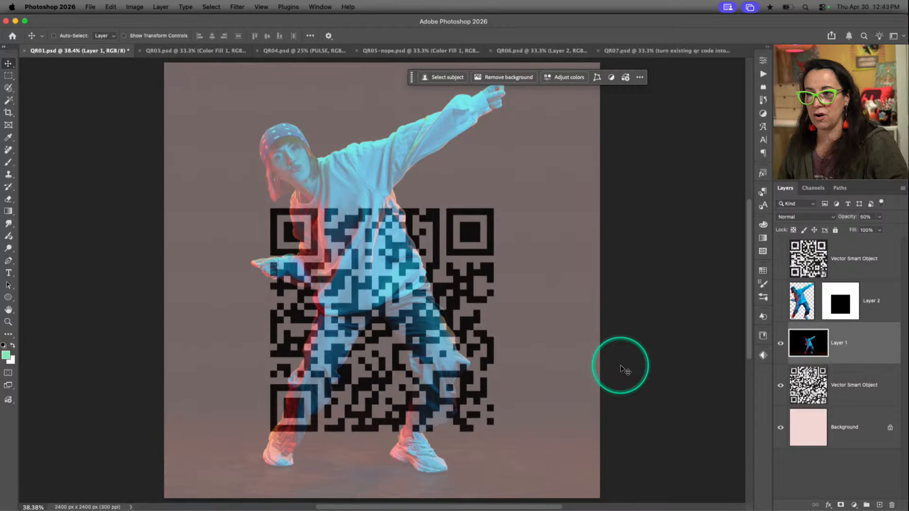
Restore the opacity of the dancer photo on Layer 1 to 100%
key(0)
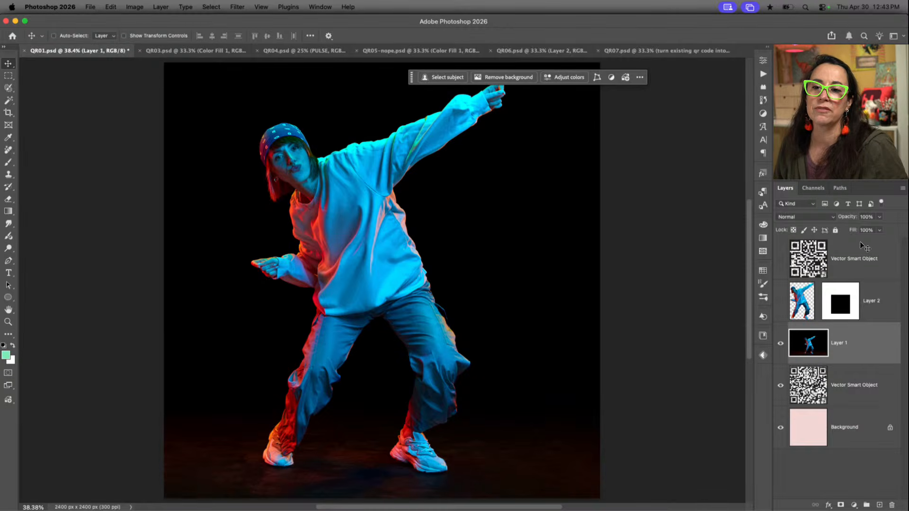
click(876, 220)
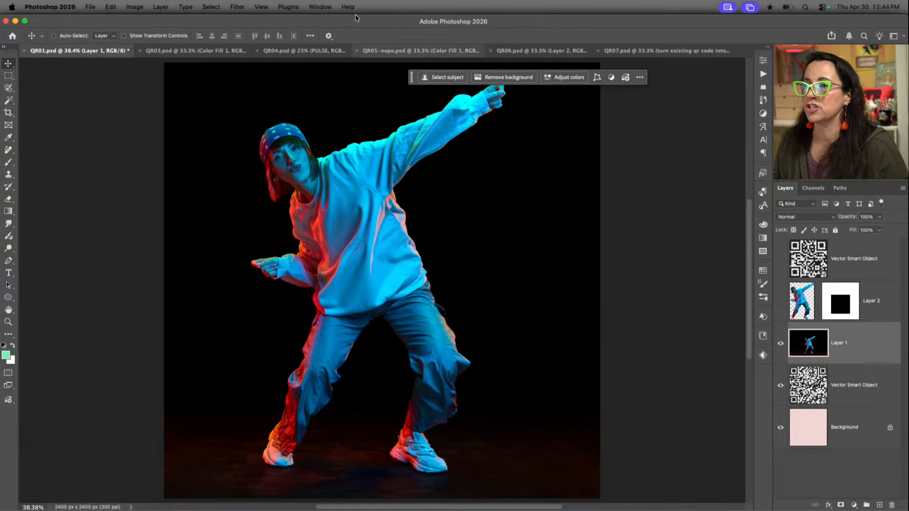
Select the dancer on Layer 1 with Select Subject and copy the selected figure onto a new layer
key(w)
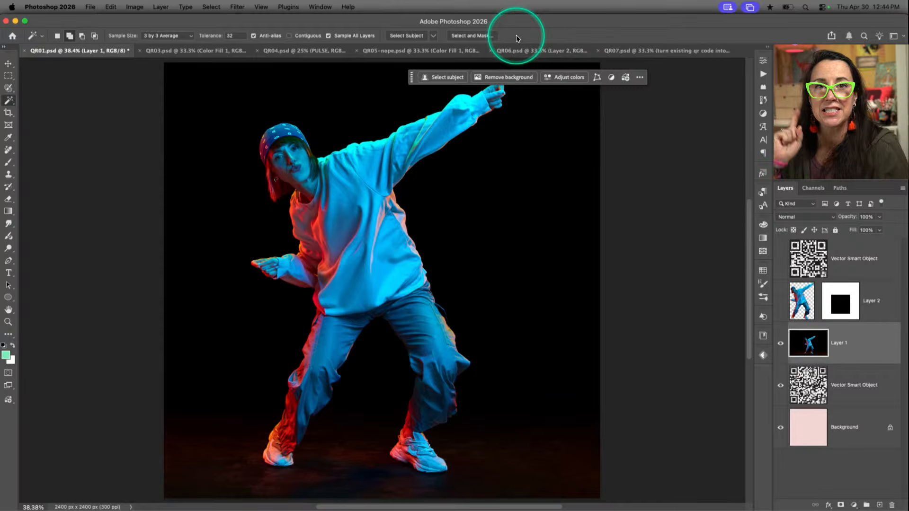
click(409, 36)
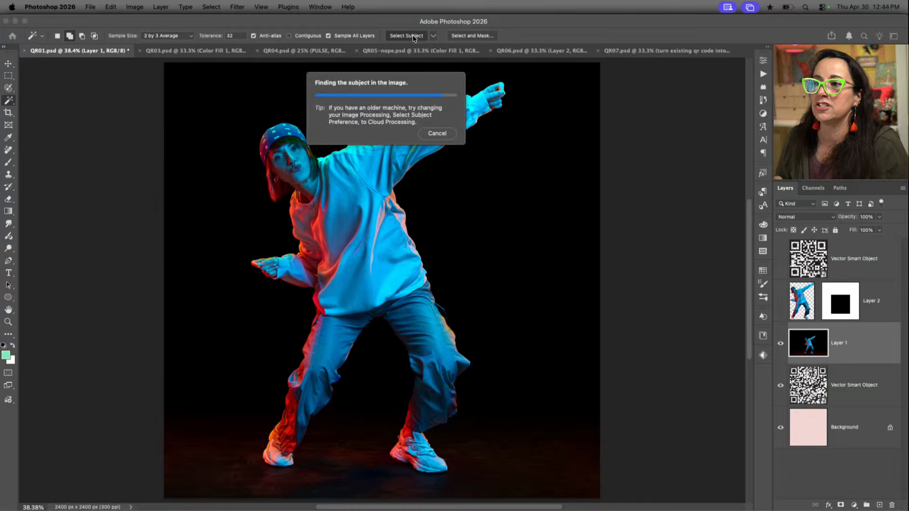
click(413, 35)
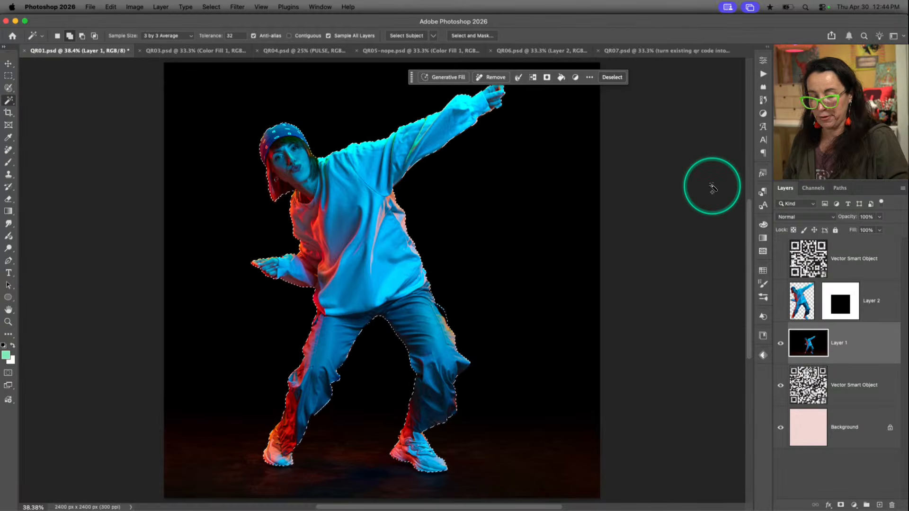
key(ctrl+j)
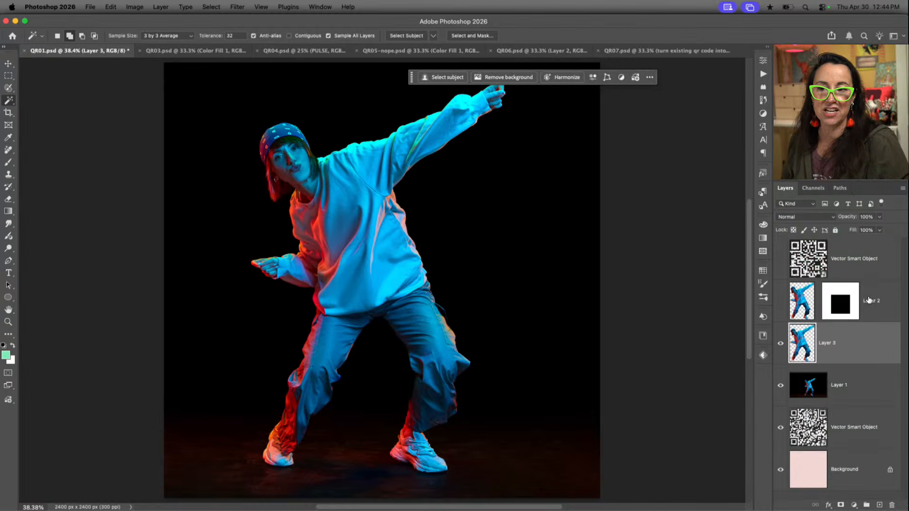
Delete the old masked dancer on Layer 2 and keep the new dancer cutout layer selected
click(803, 300)
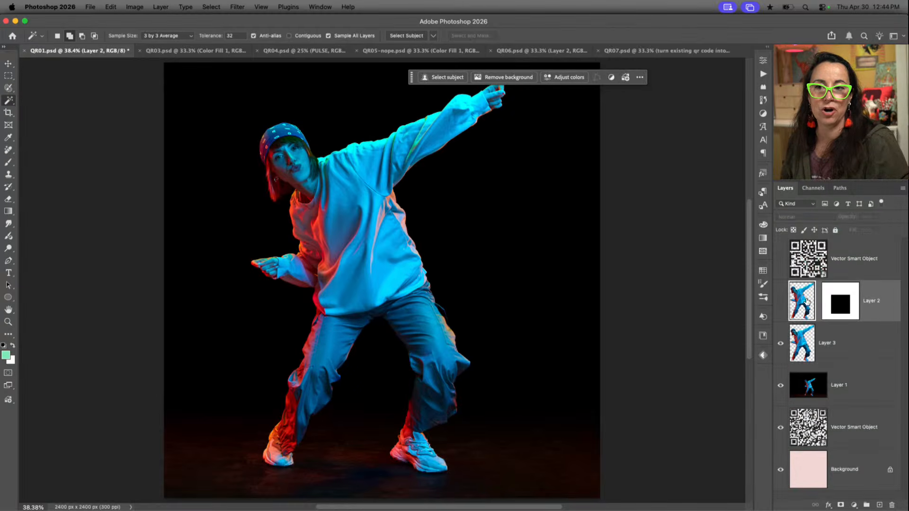
key(Delete)
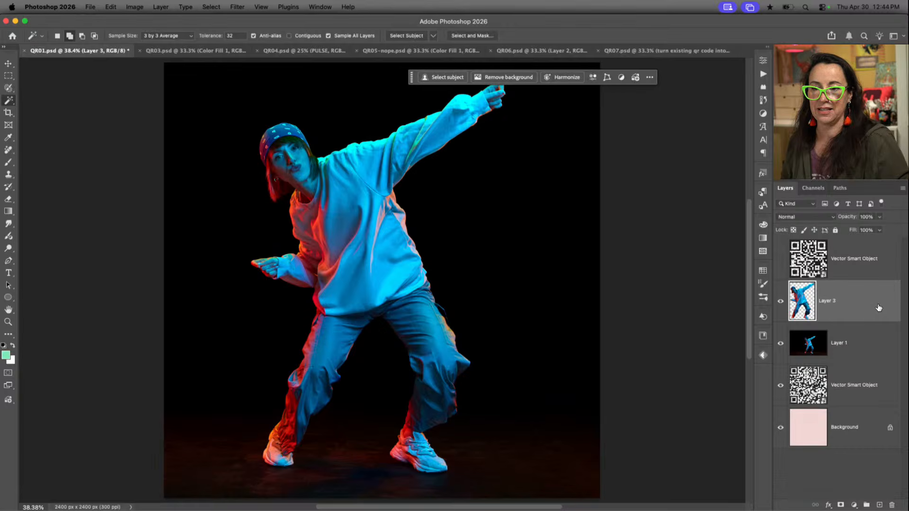
click(815, 295)
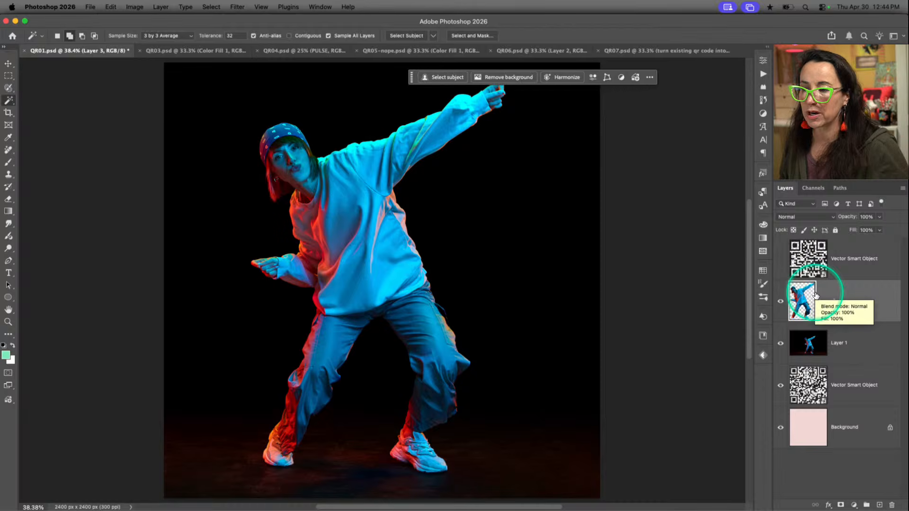
Hide the dancer cutout on Layer 3 and clip the Layer 1 photo to the QR code layer directly below it
click(781, 302)
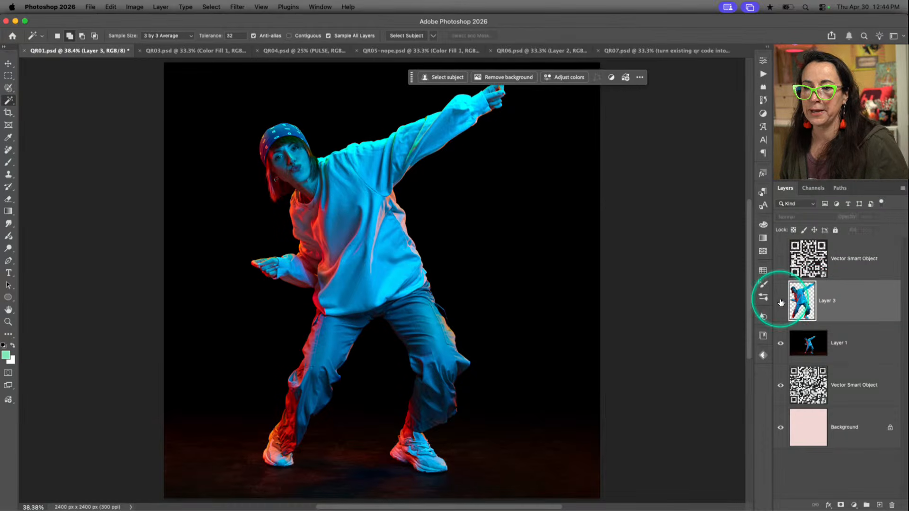
click(792, 346)
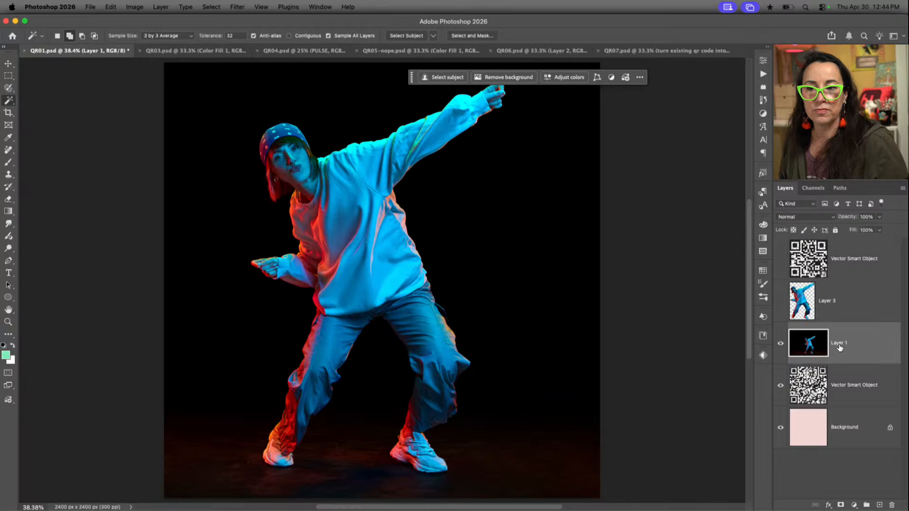
click(843, 349)
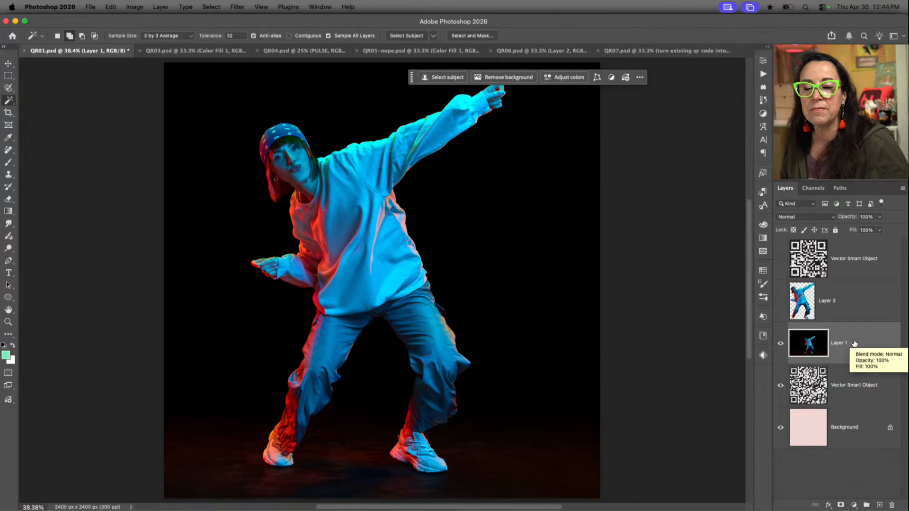
click(854, 343)
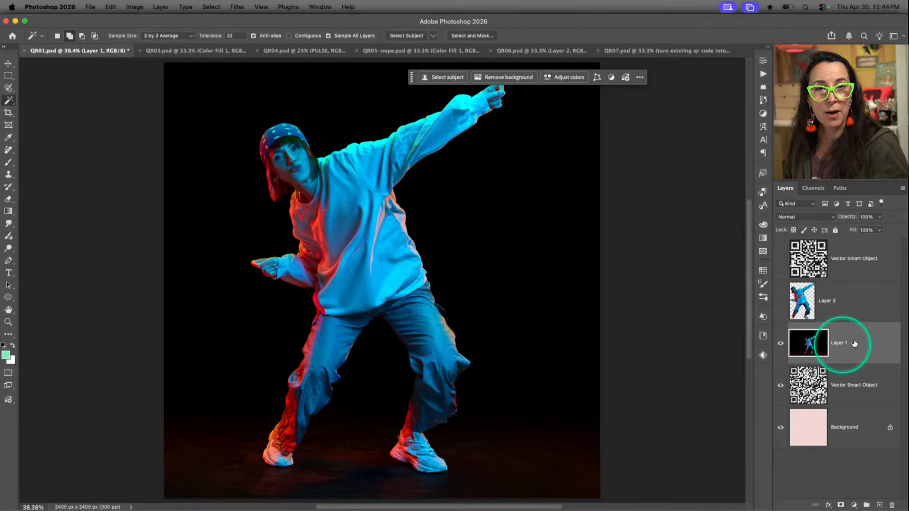
drag(853, 342, 843, 362)
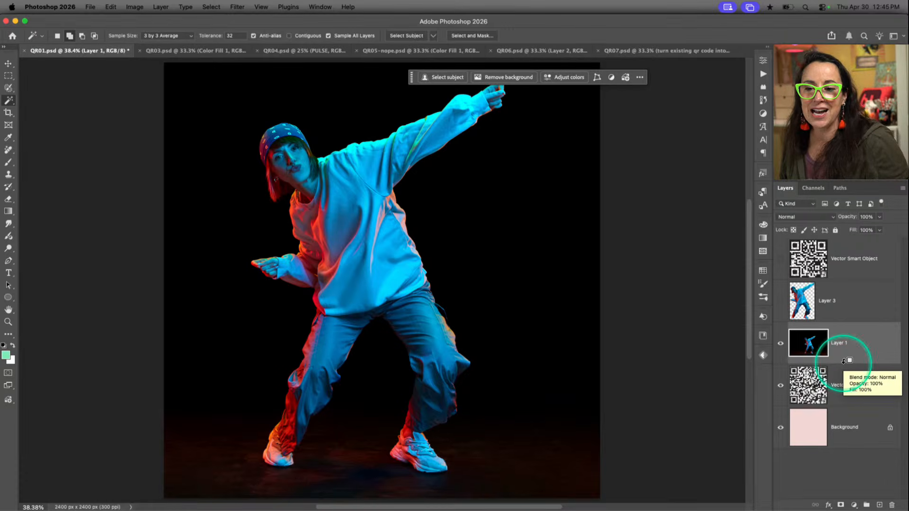
alt+click(843, 361)
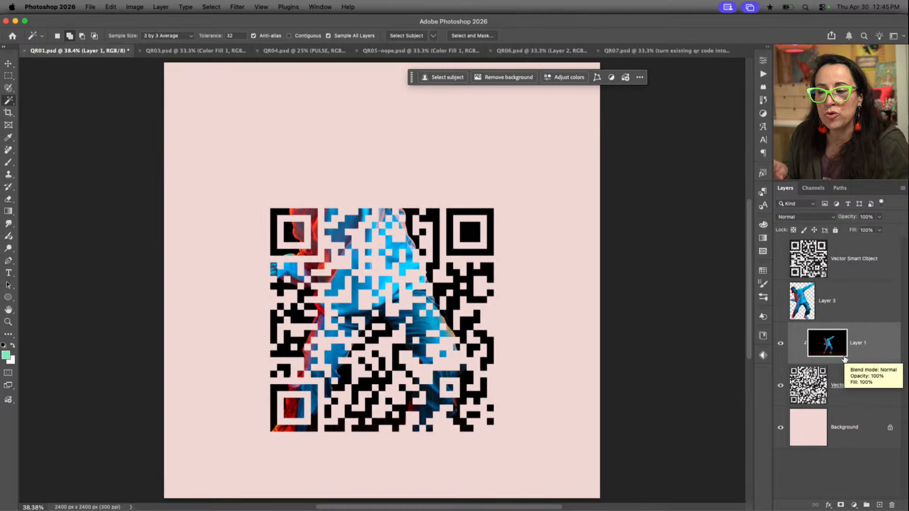
click(820, 390)
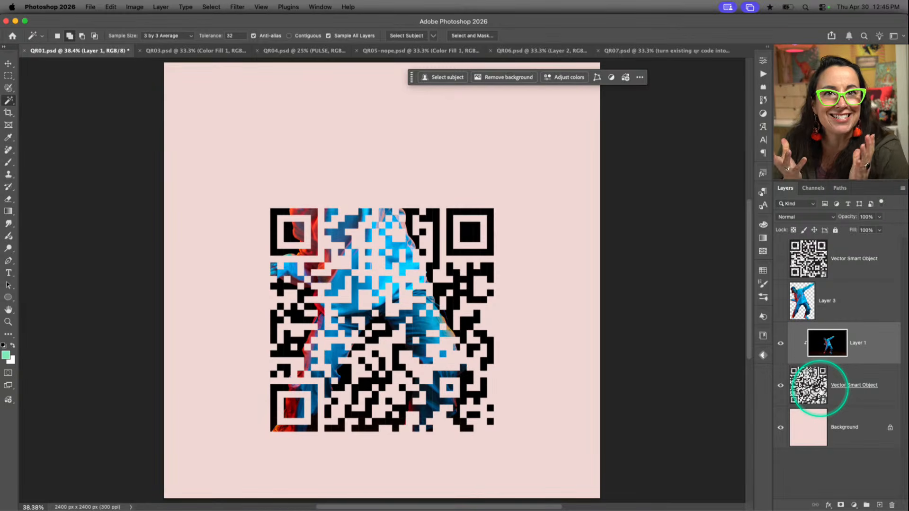
Show the dancer cutout on Layer 3 again and delete the hidden QR code smart object at the top of the layer stack
click(780, 301)
click(854, 276)
key(Delete)
click(847, 259)
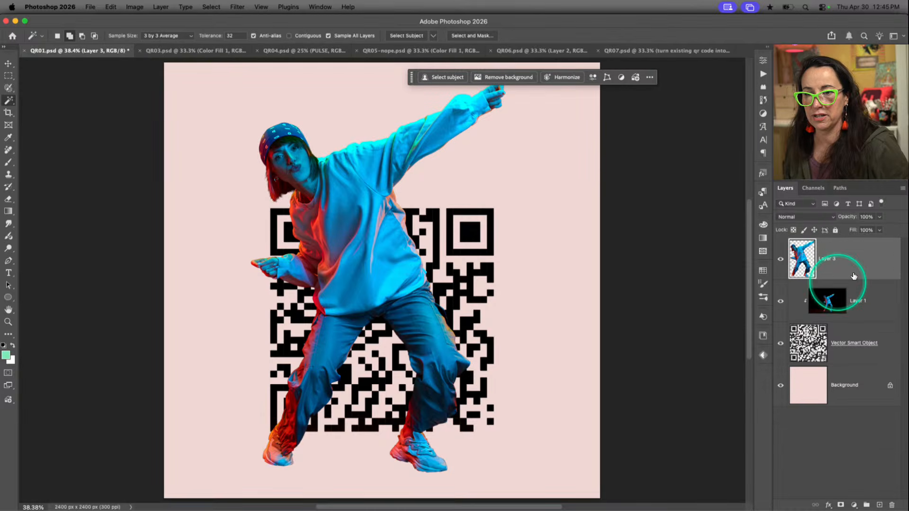
Toggle the visibility of Layer 3 to compare the clipped QR code with and without the dancer cutout over it
click(780, 259)
click(780, 261)
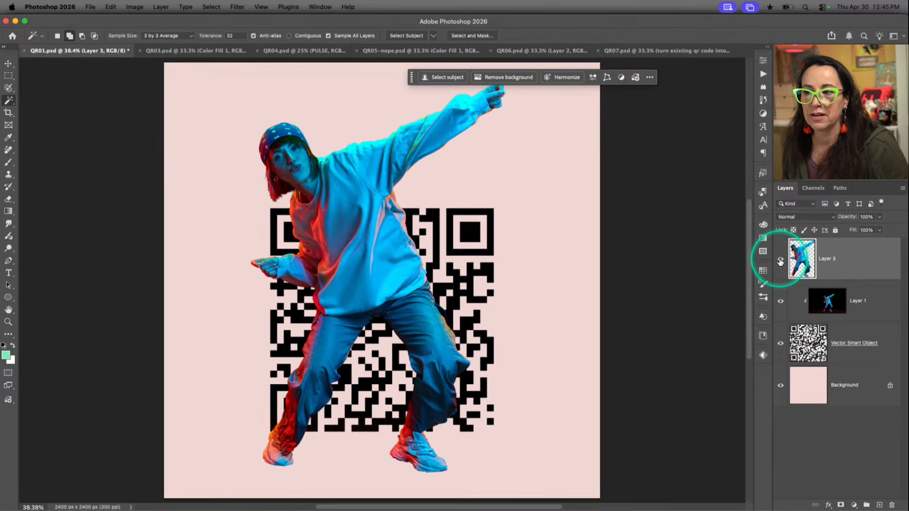
click(780, 260)
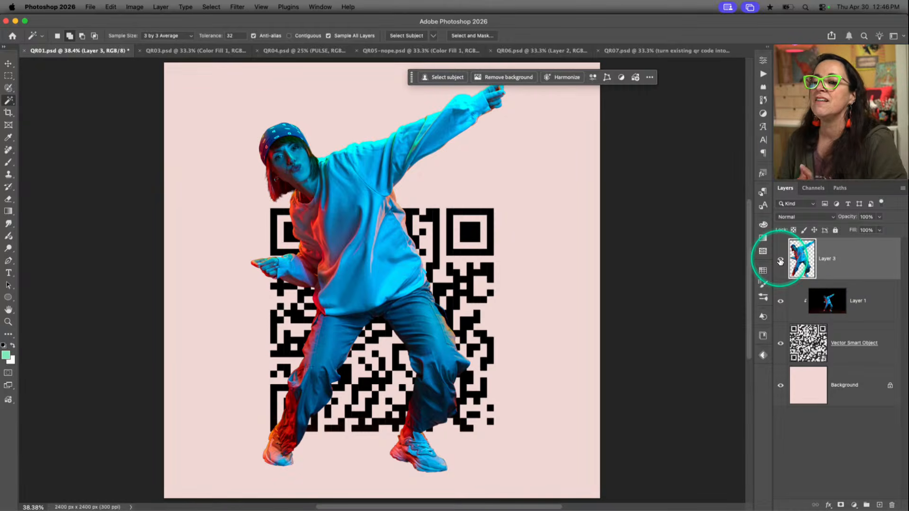
click(780, 259)
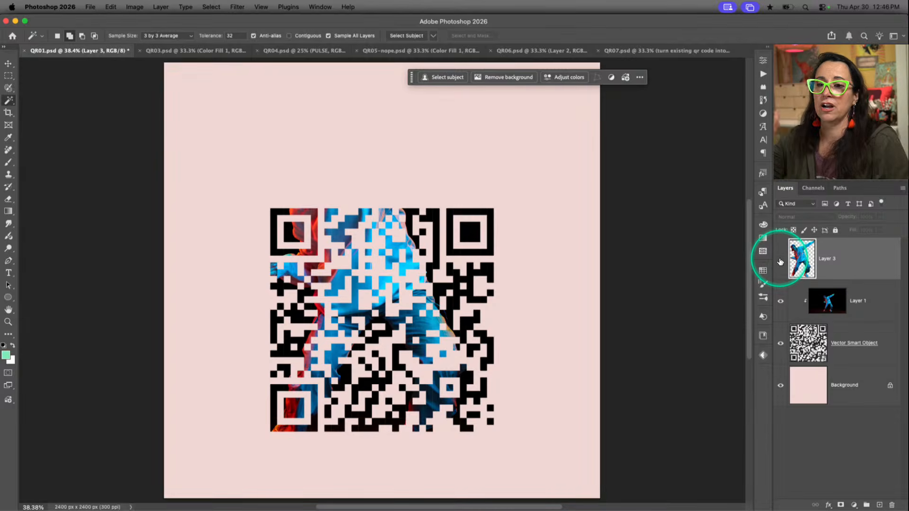
click(780, 260)
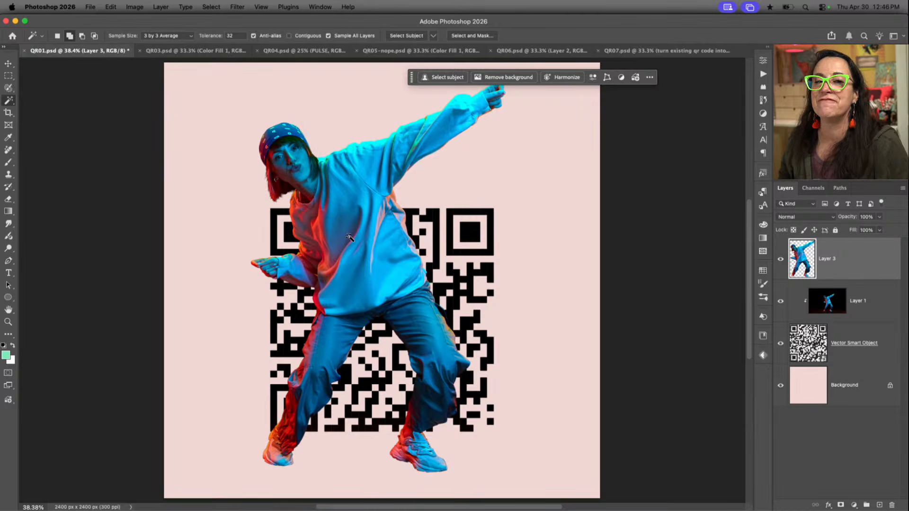
Draw a rectangular marquee selection around the full outer edges of the QR code with Layer 3 active
click(851, 250)
key(m)
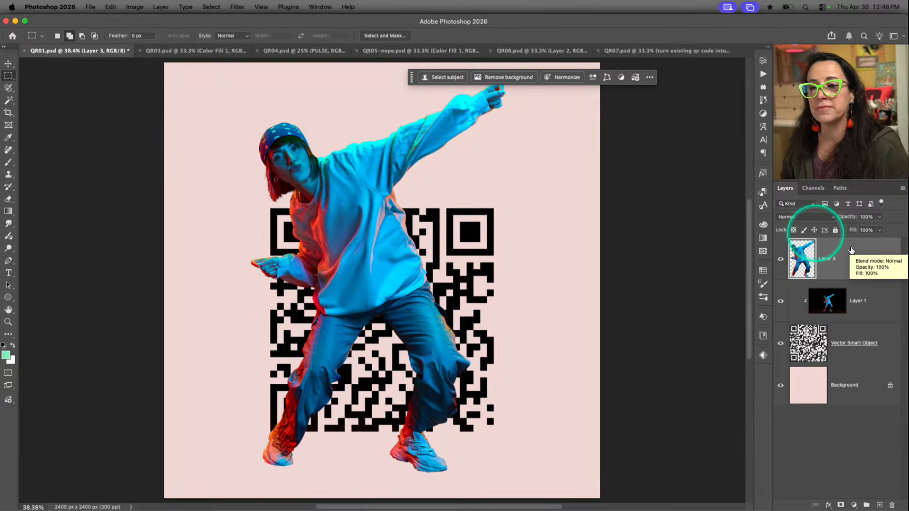
click(9, 76)
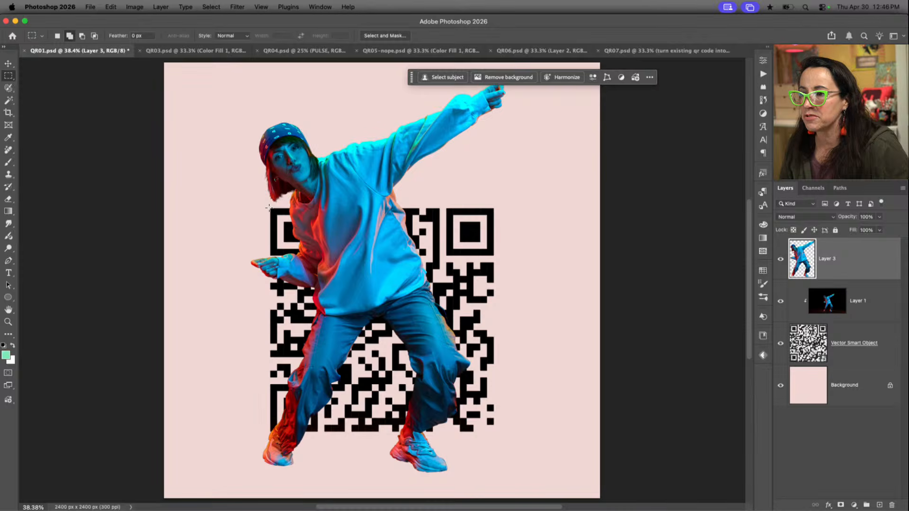
drag(270, 208, 493, 430)
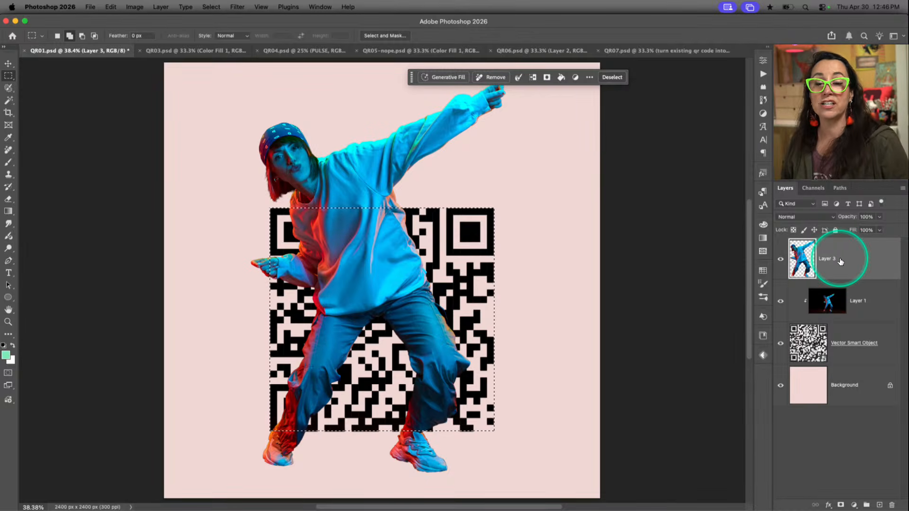
Try deleting the part of the Layer 3 dancer inside the QR code selection, and undo the deletion
key(Delete)
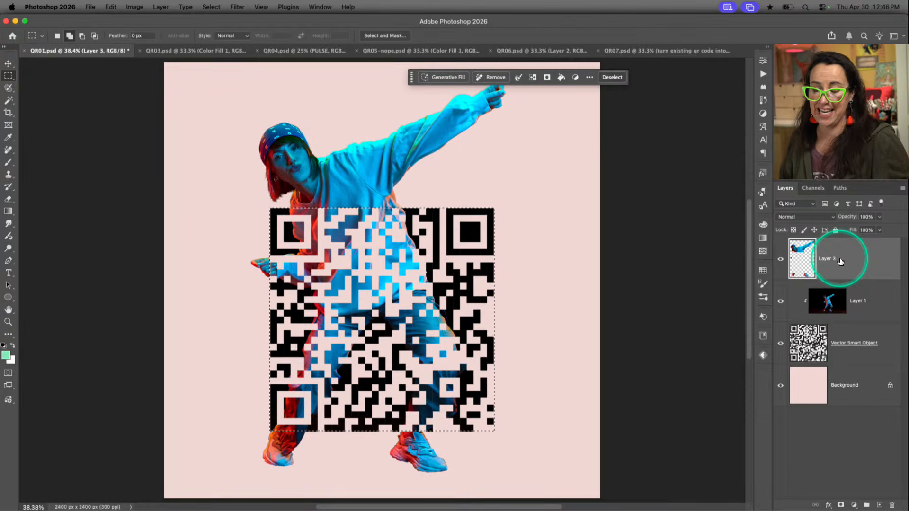
key(super+z)
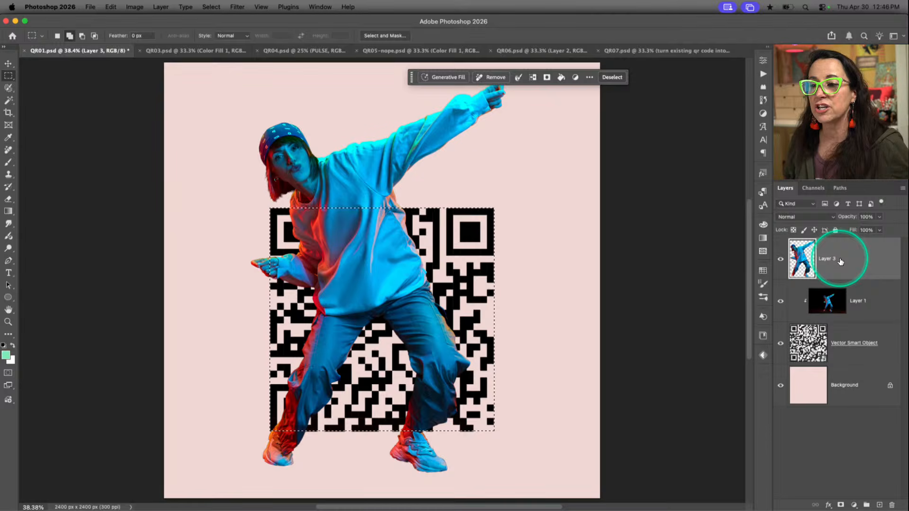
Mask Layer 3 with the inverse of the rectangular selection, hiding the dancer inside the QR code area
click(841, 505)
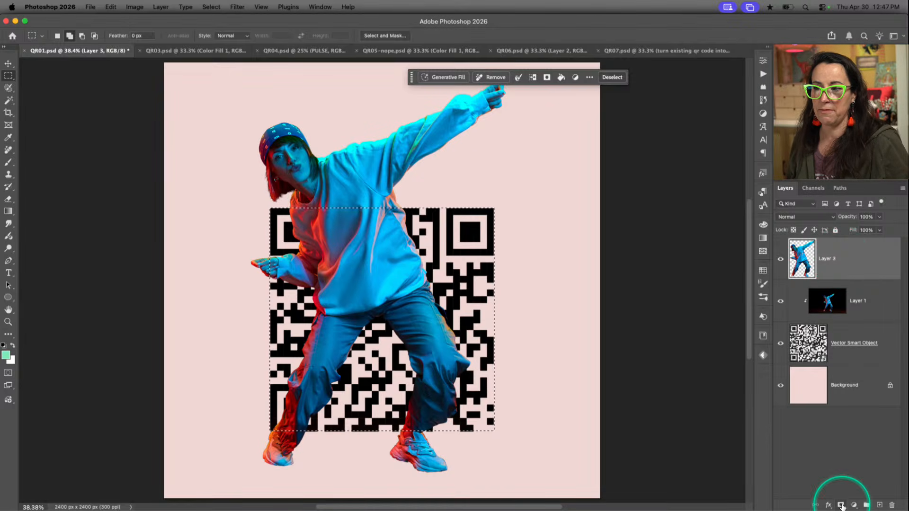
click(841, 506)
key(super+z)
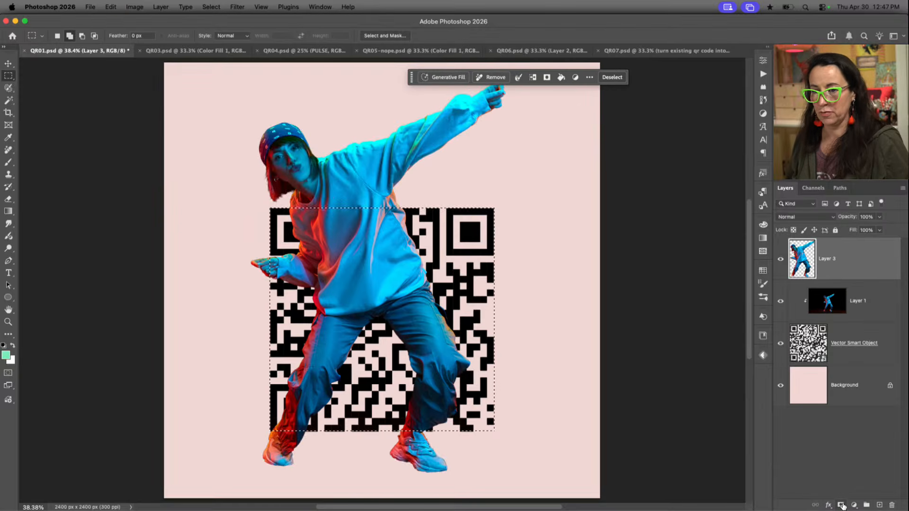
click(842, 505)
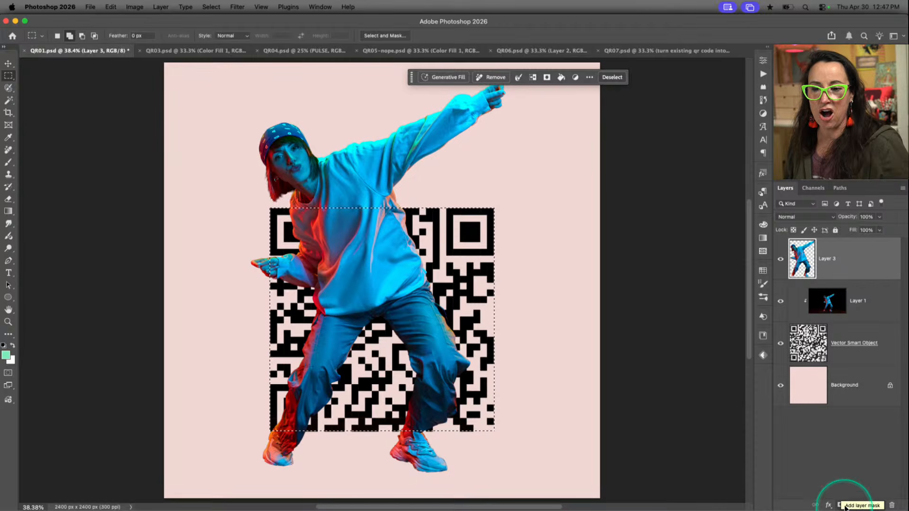
click(842, 506)
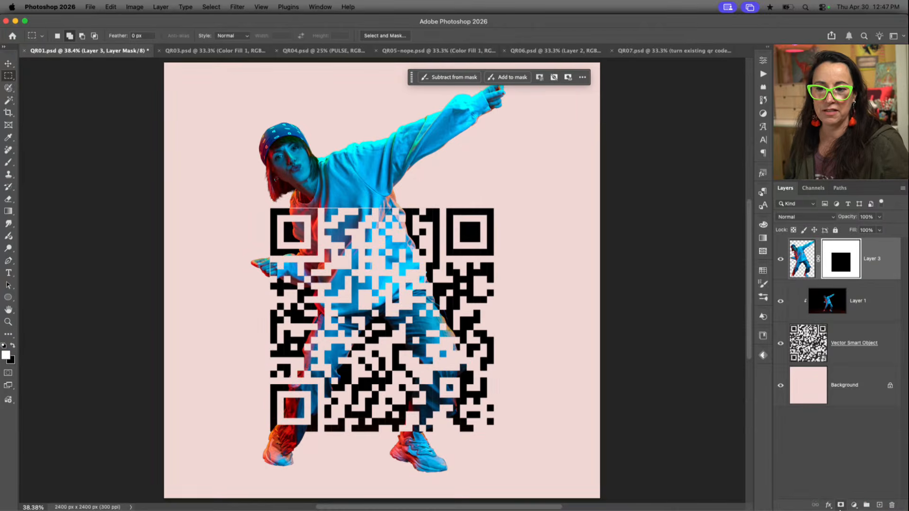
click(842, 506)
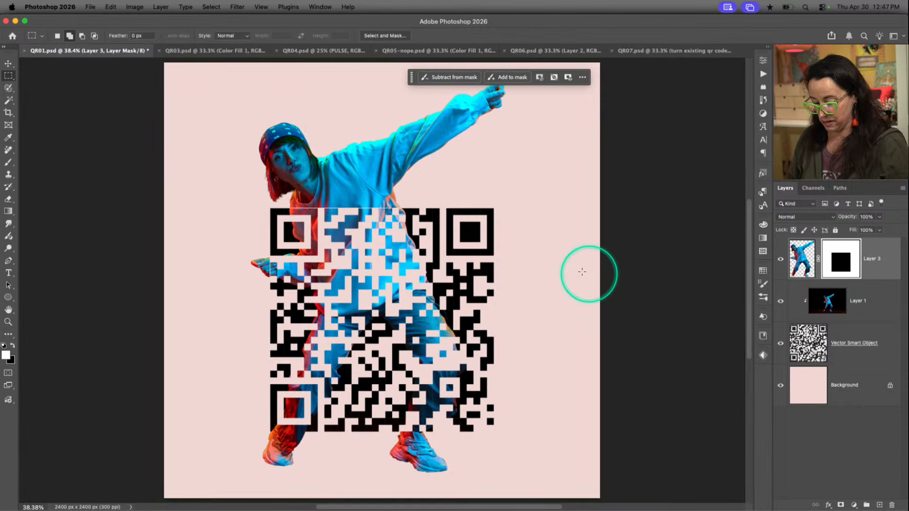
Examine the edges of the Layer 3 mask up close around the dancer's collar, hand and legs
drag(313, 212, 365, 248)
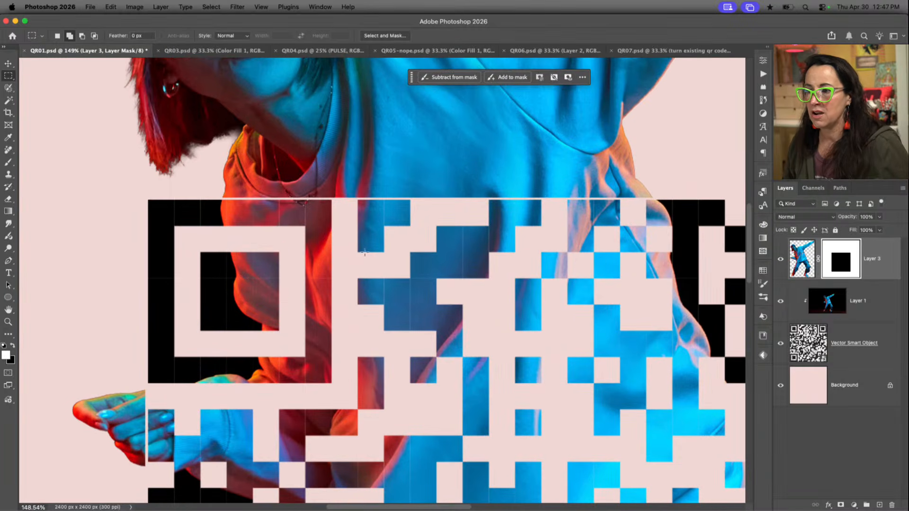
scroll(313, 321, down, 5)
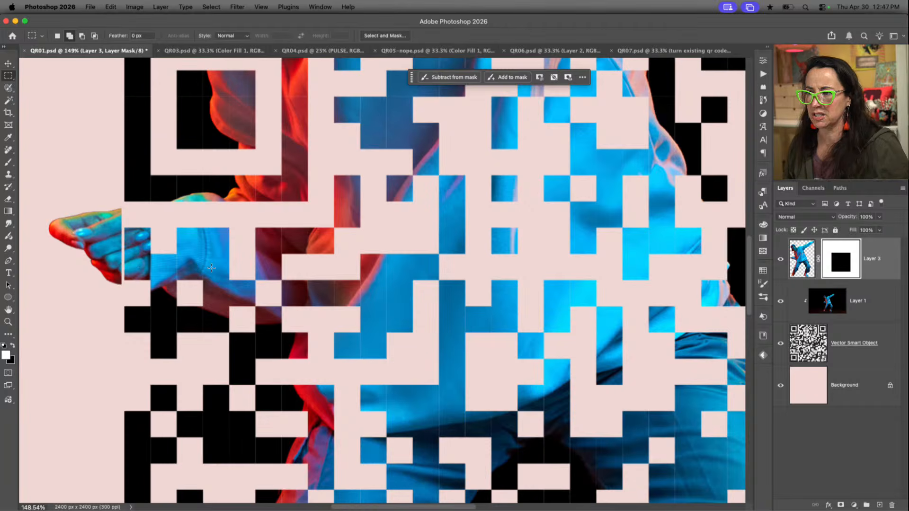
scroll(211, 267, down, 2)
scroll(211, 265, down, 2)
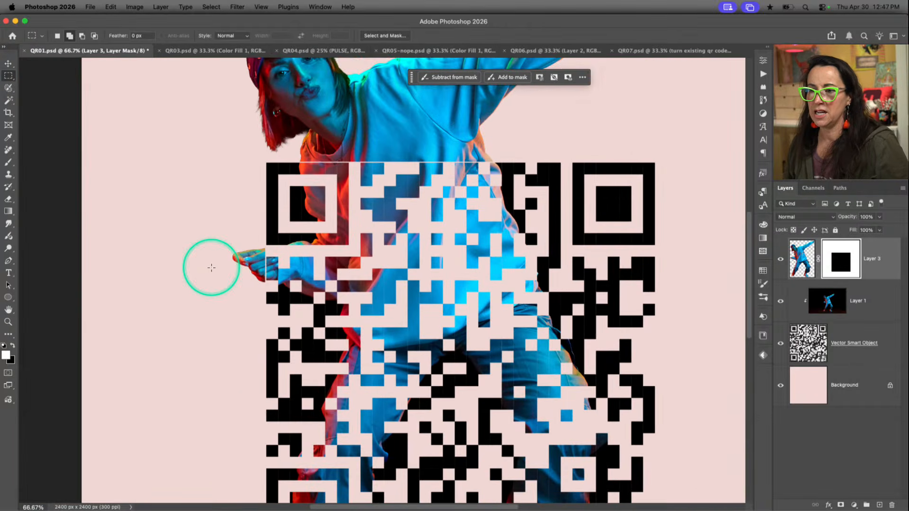
scroll(335, 300, down, 5)
scroll(335, 300, right, 3)
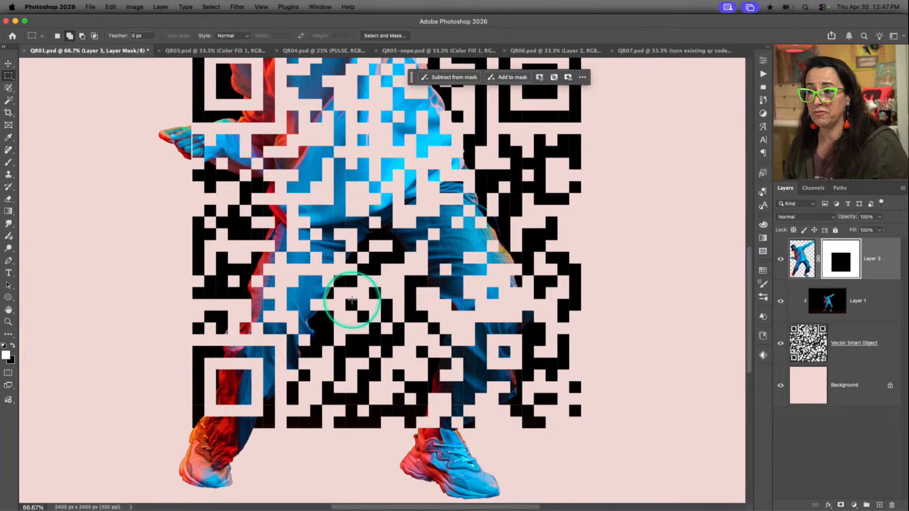
scroll(438, 327, up, 1)
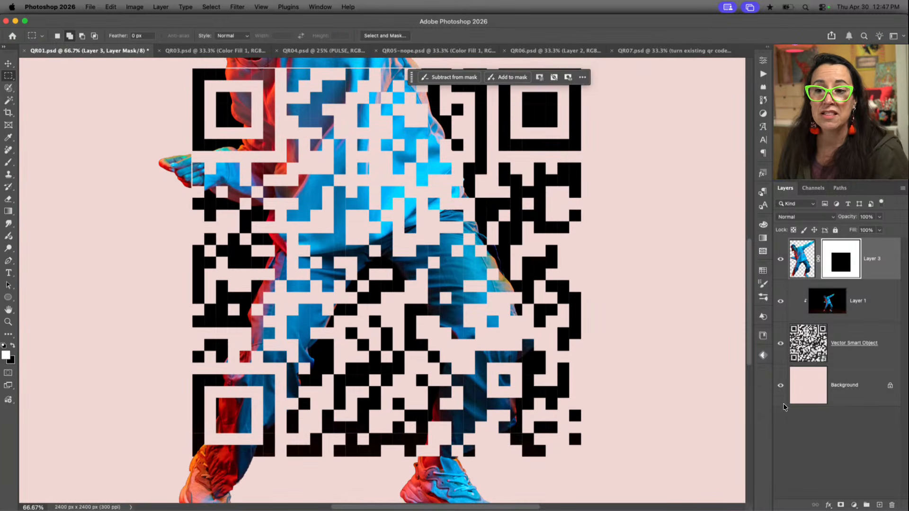
Make the Layer 3 mask active and unlink it from the dancer image
click(830, 268)
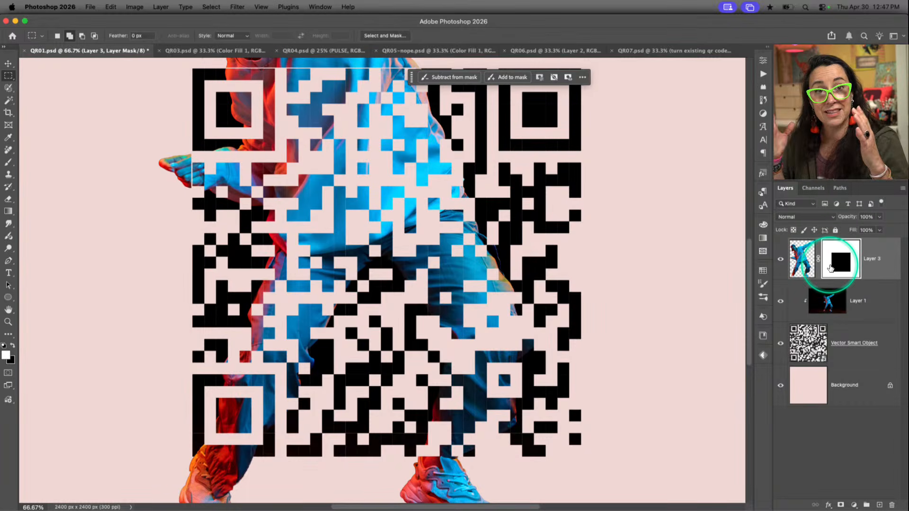
scroll(534, 268, up, 2)
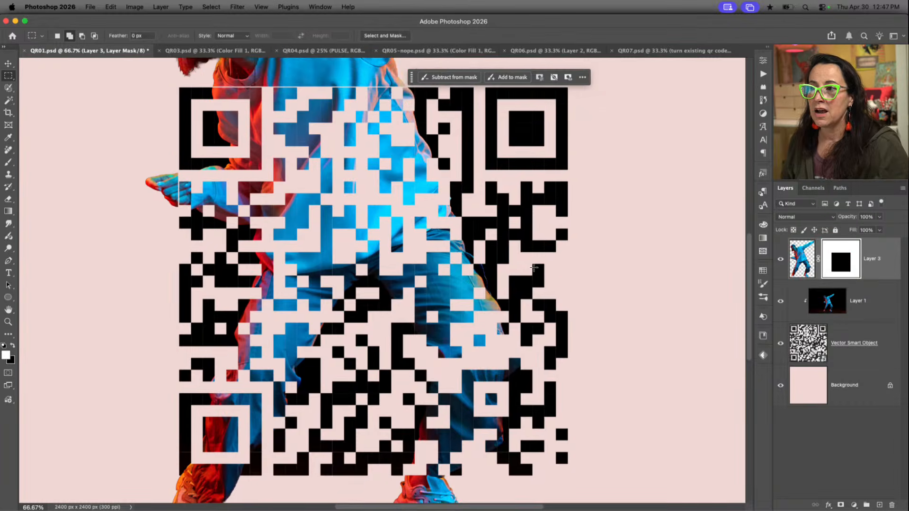
click(866, 272)
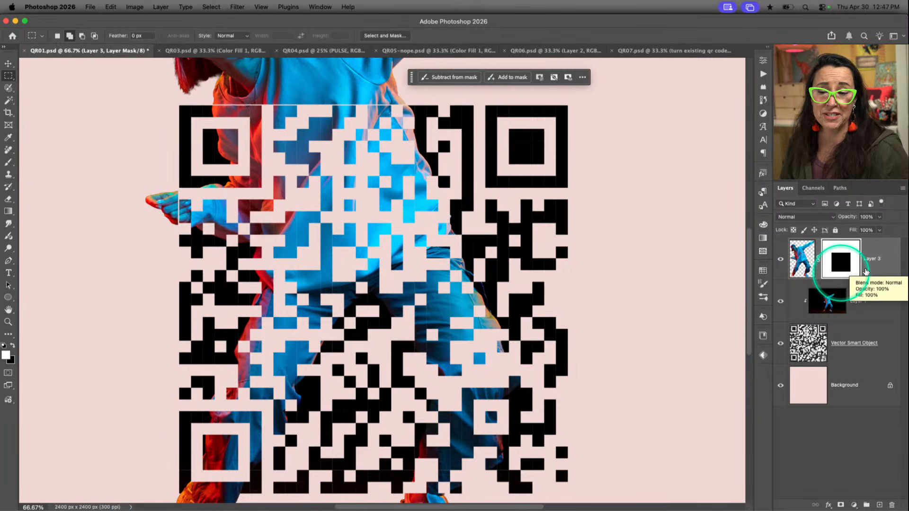
click(818, 263)
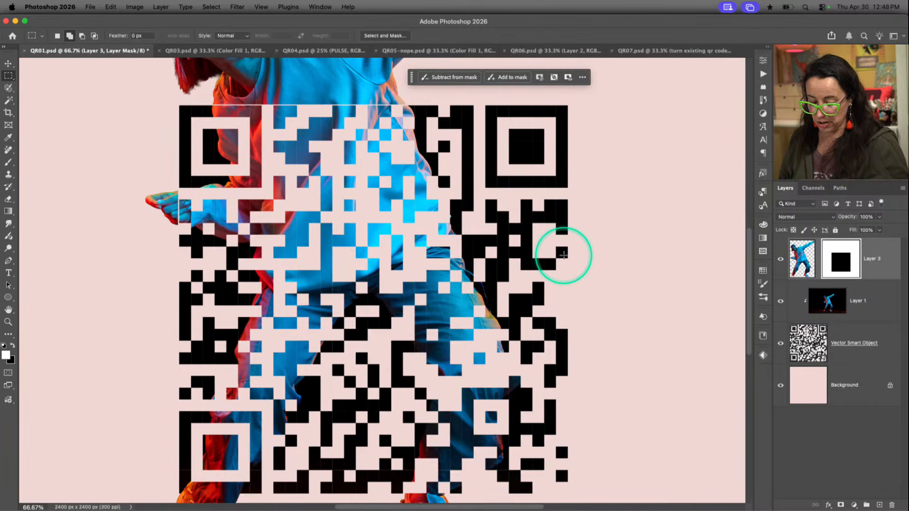
Shrink the unlinked mask slightly with Free Transform, pulling its top, left and right edges in to meet the QR code's edges
key(super+t)
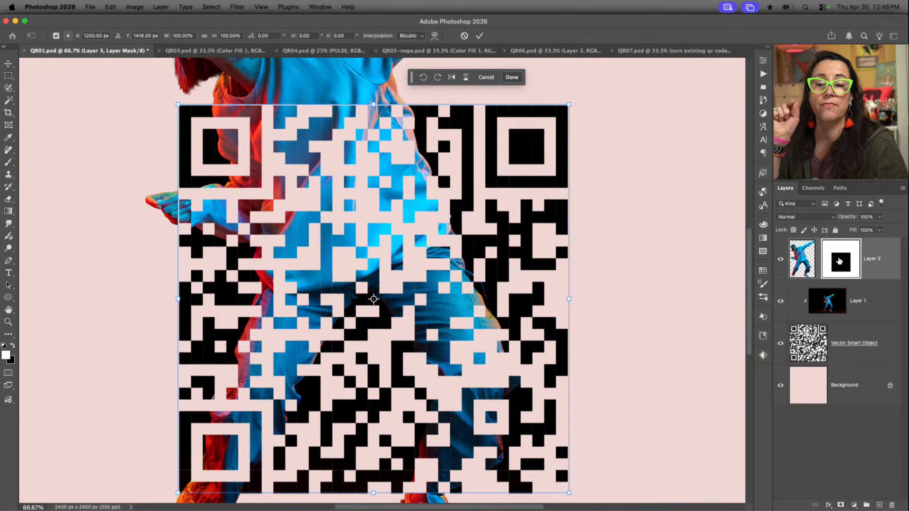
click(414, 94)
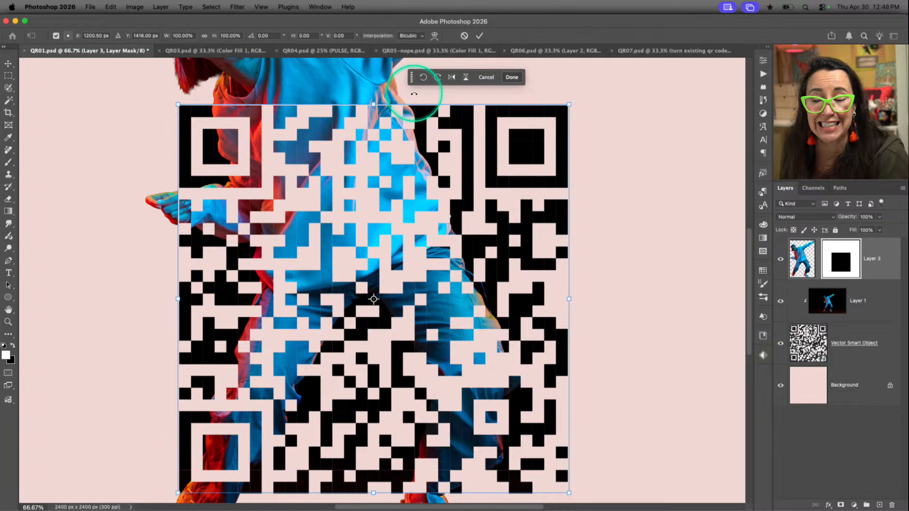
click(370, 104)
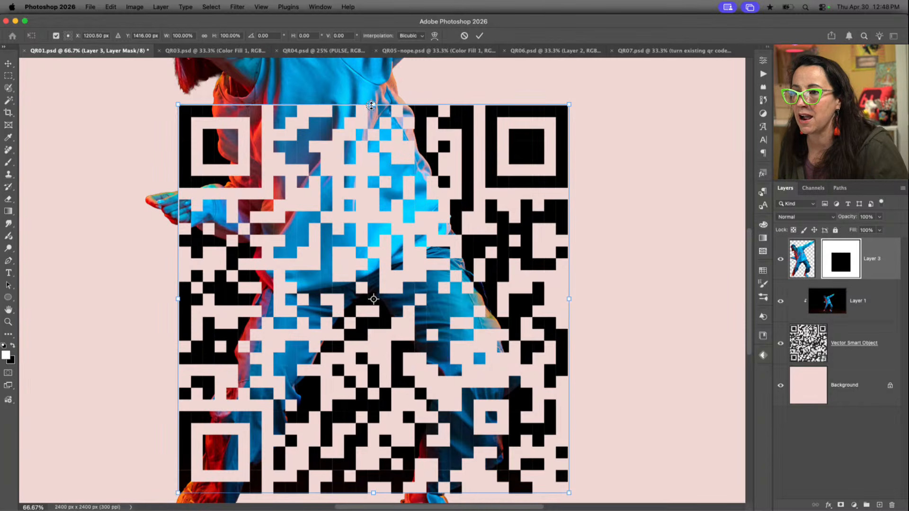
drag(371, 105, 371, 107)
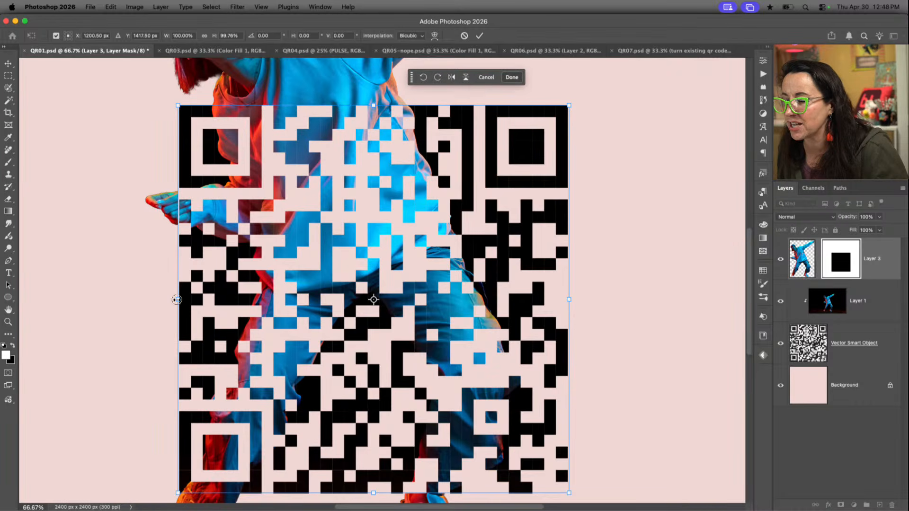
drag(177, 299, 180, 299)
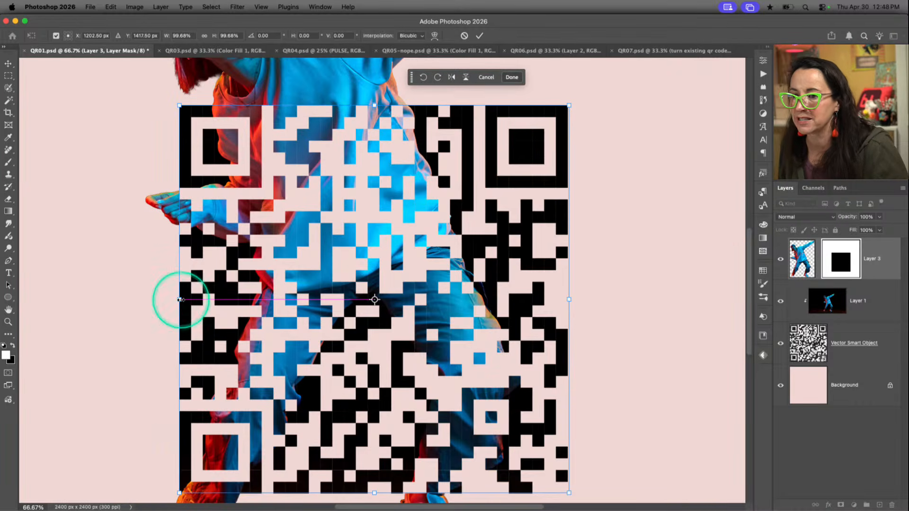
drag(570, 300, 565, 300)
key(Return)
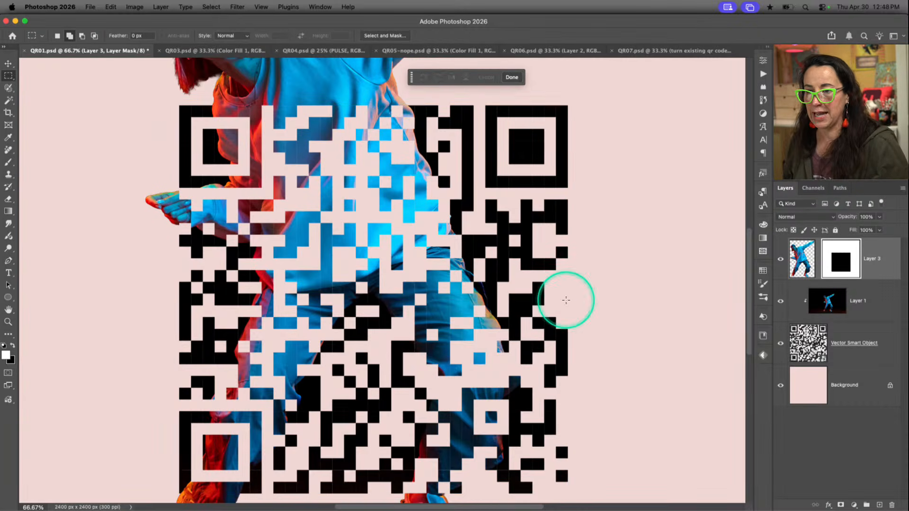
Review the whole composition of the dancer blended with the QR code
scroll(691, 365, down, 2)
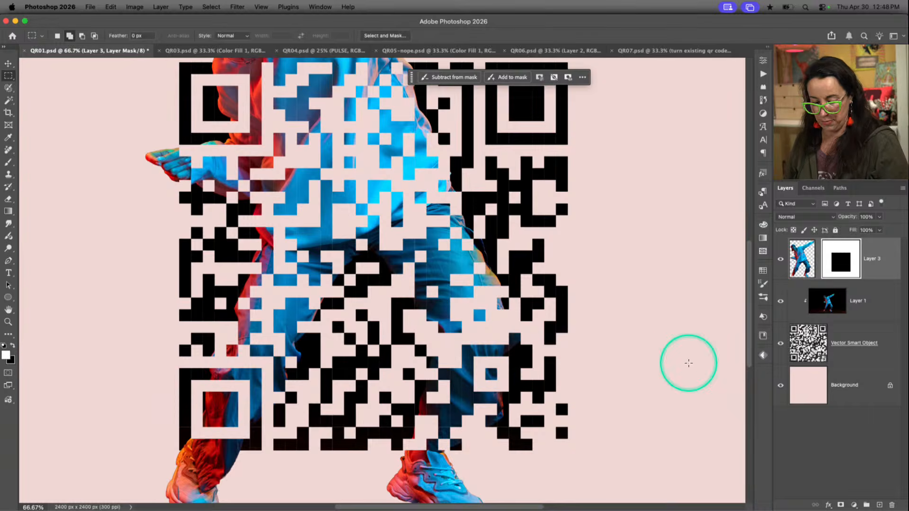
key(super+minus)
key(super+minus)
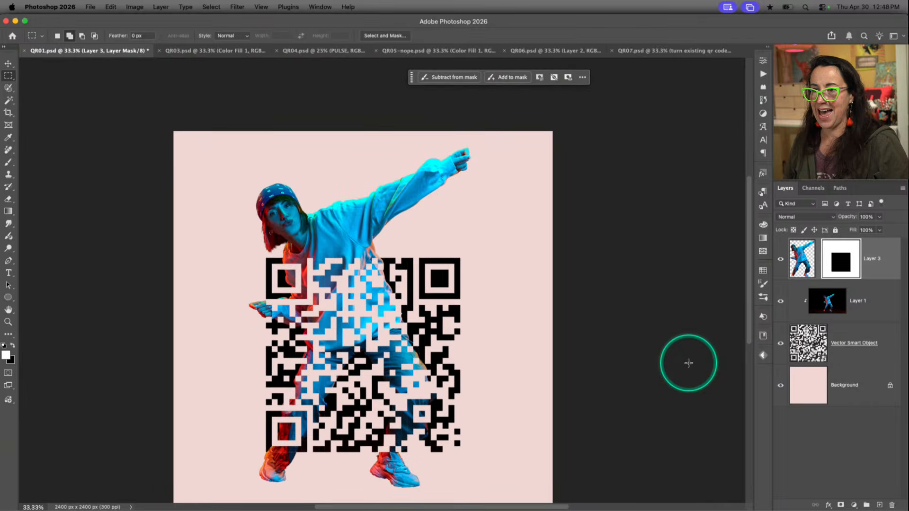
scroll(688, 363, down, 1)
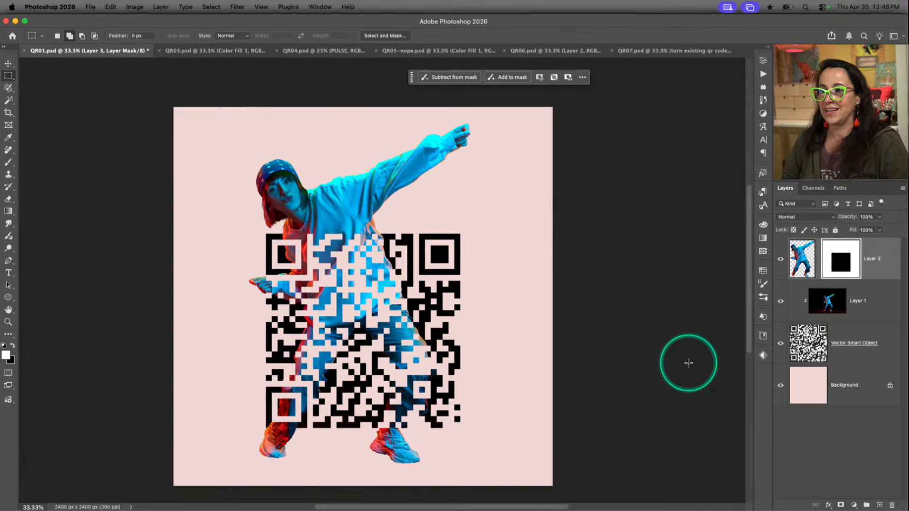
click(400, 318)
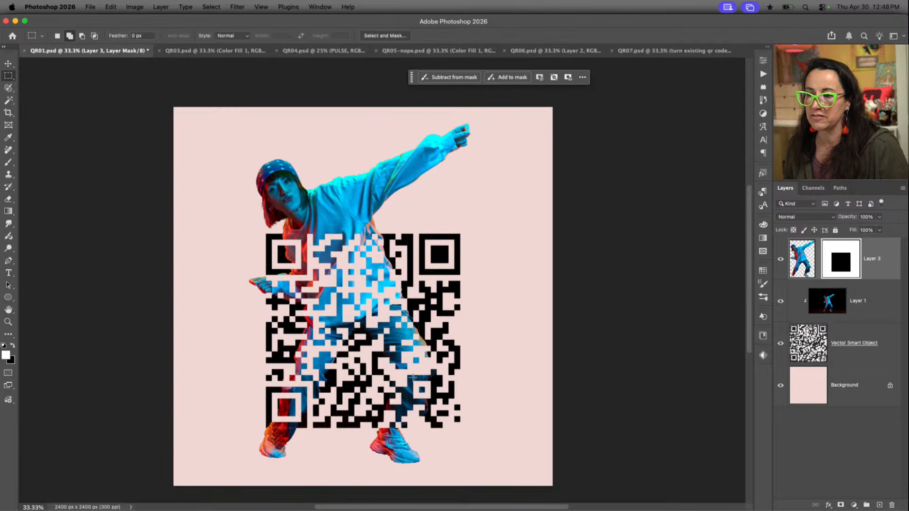
click(438, 395)
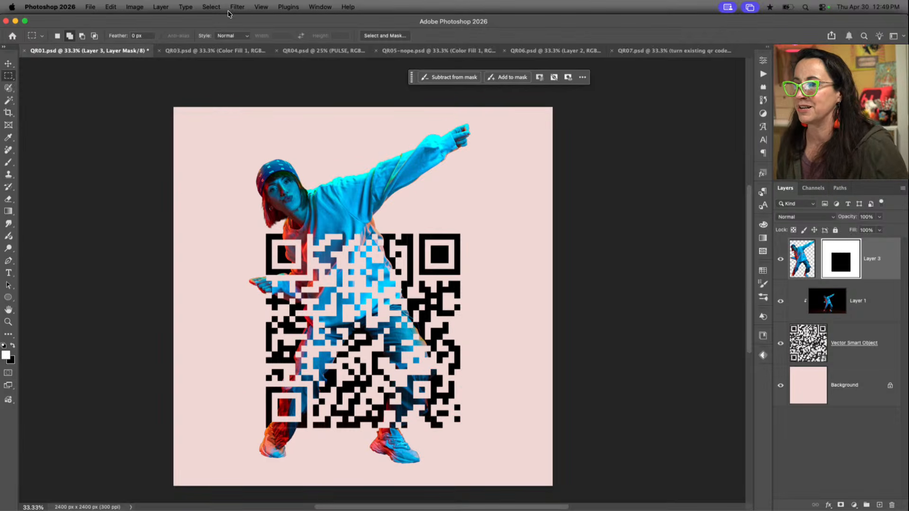
Switch to the QR03.psd document and examine how the QR code blends with the woman holding the boombox
click(203, 52)
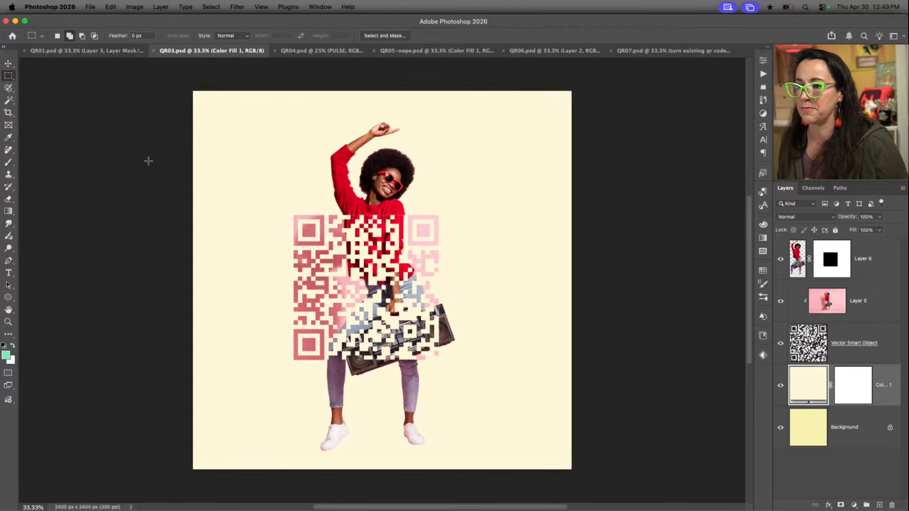
click(488, 231)
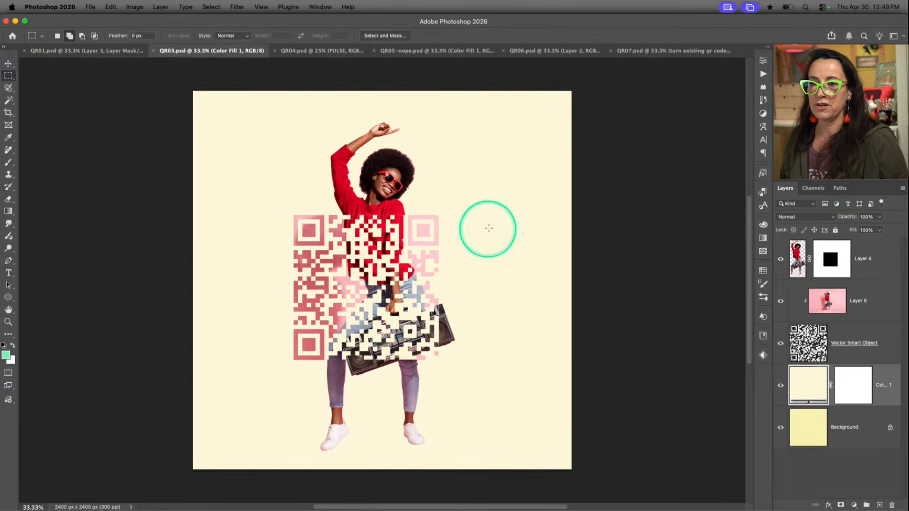
click(516, 220)
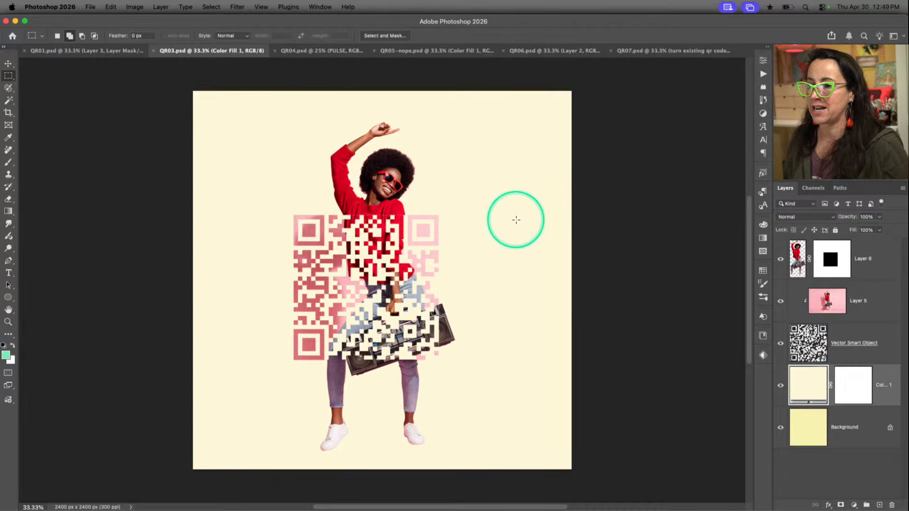
click(441, 204)
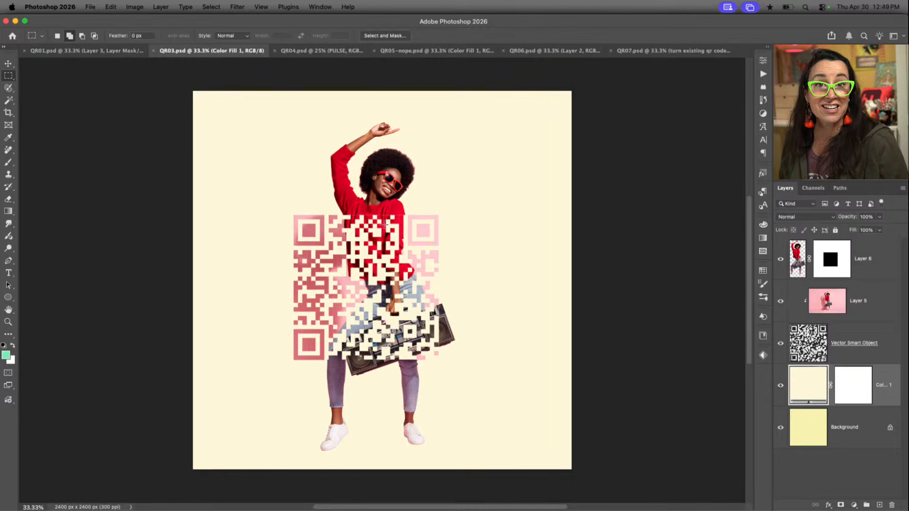
click(385, 258)
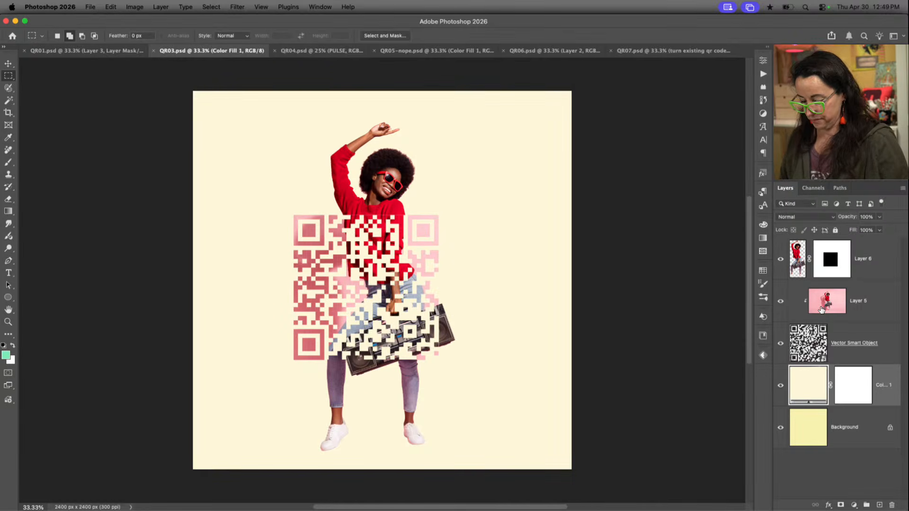
Release Layer 5 from its clipping mask to view the full pink photo, and clip it to the QR code again
drag(823, 306, 847, 322)
alt+click(846, 323)
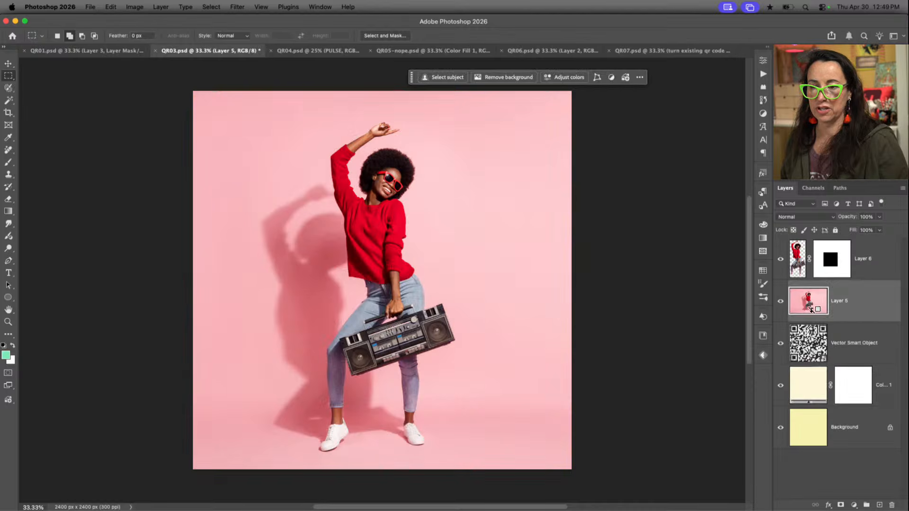
click(809, 313)
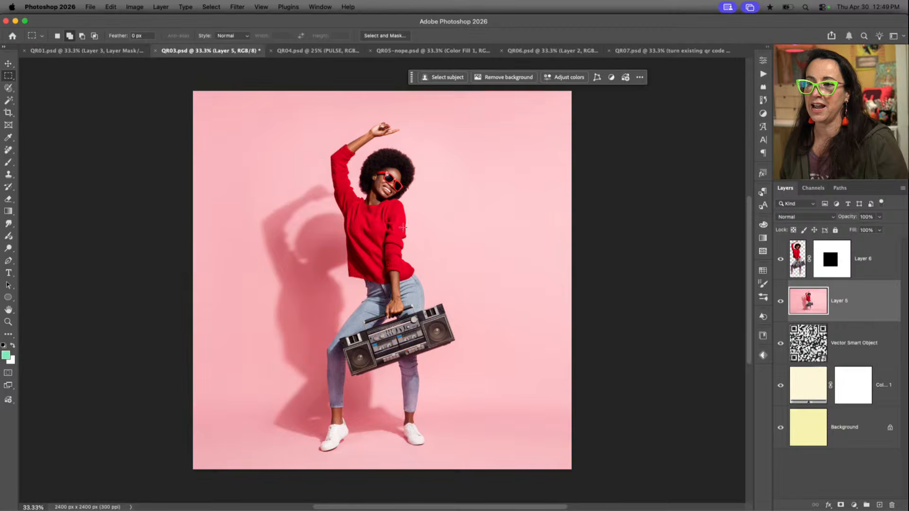
alt+click(842, 323)
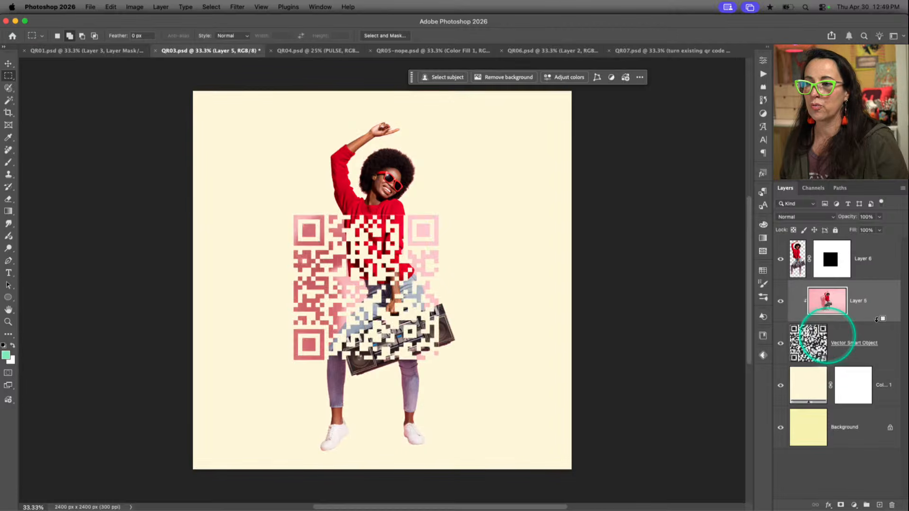
click(342, 232)
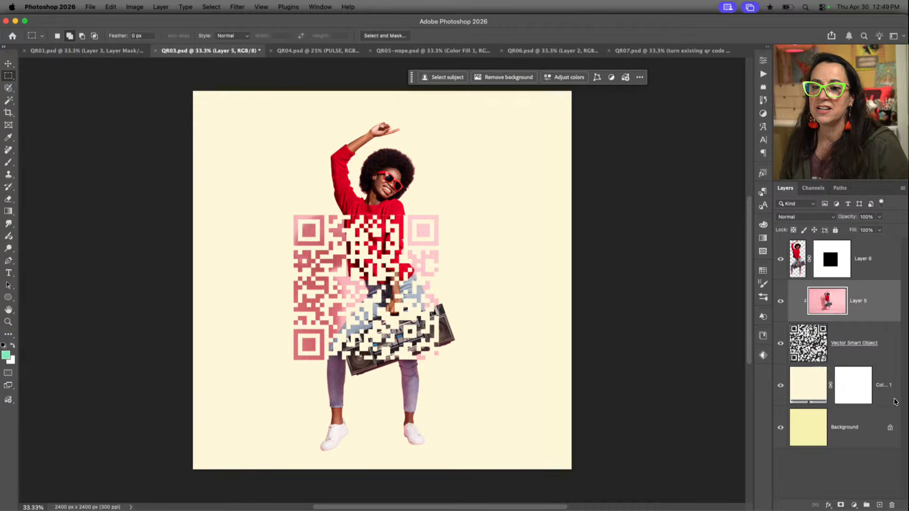
click(808, 394)
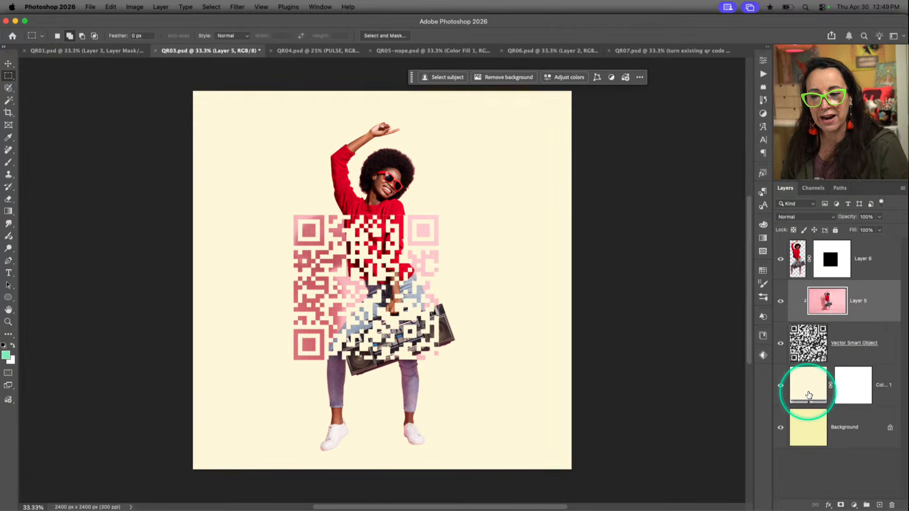
click(809, 392)
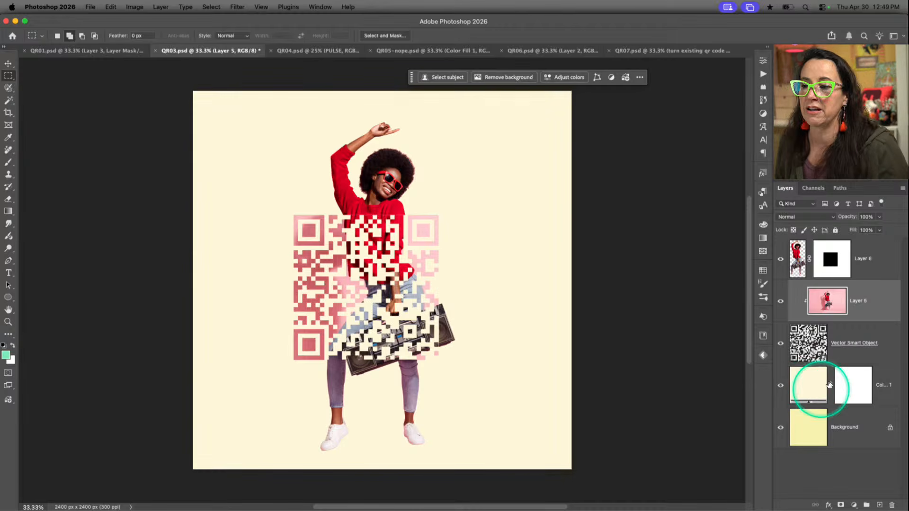
click(815, 391)
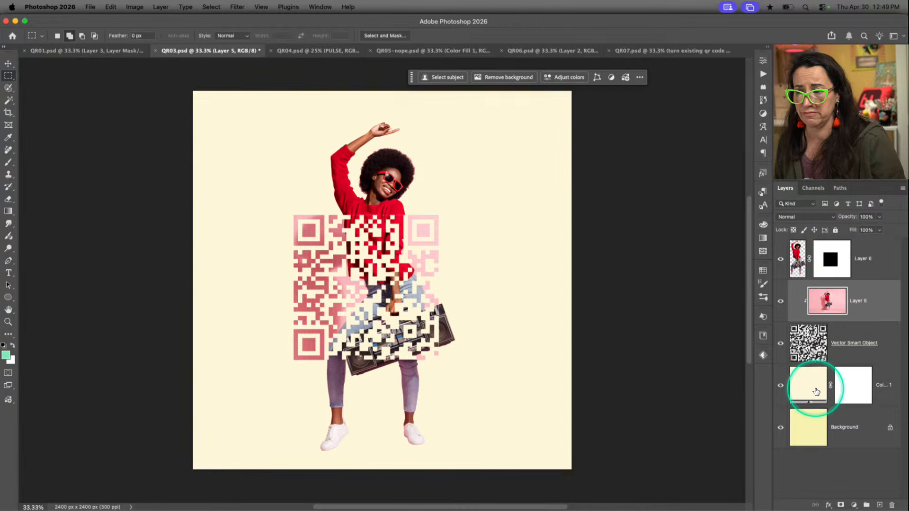
Switch to the QR04.psd document and examine how the QR code blends with the dancing pair beside the vertical PULSE text
click(341, 53)
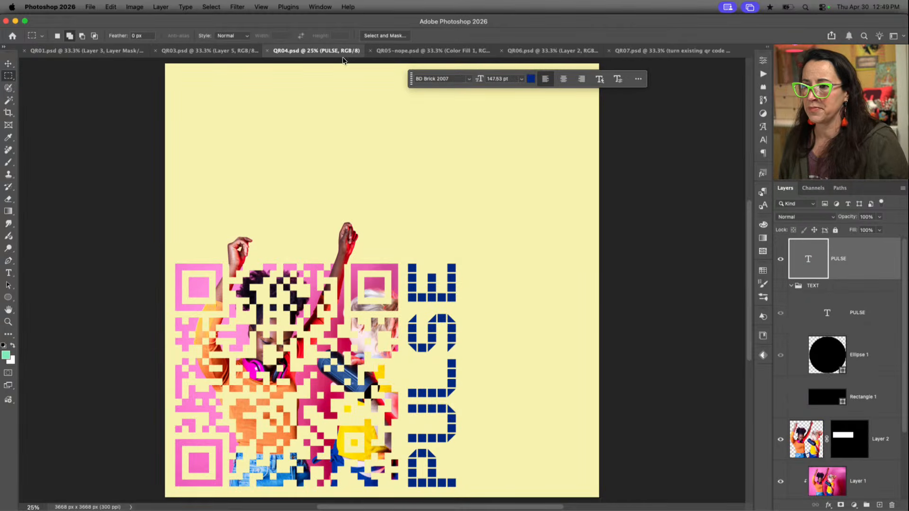
click(606, 272)
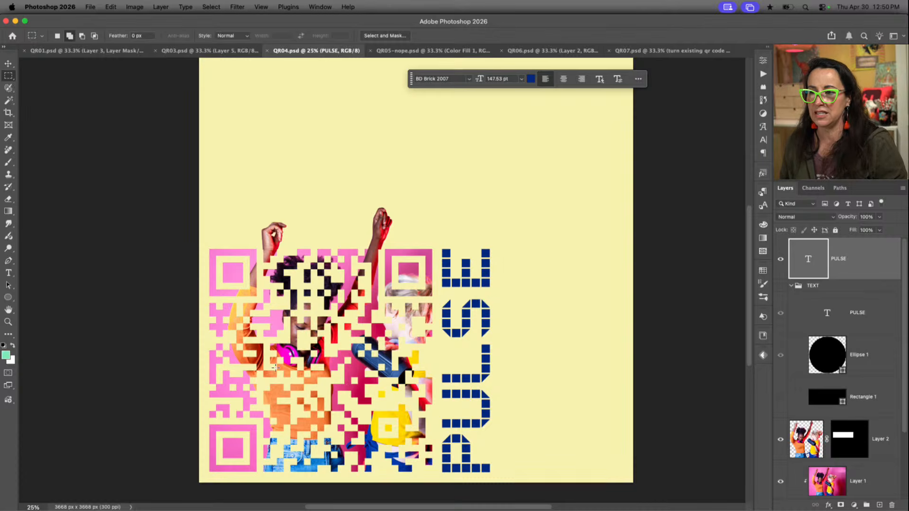
click(345, 410)
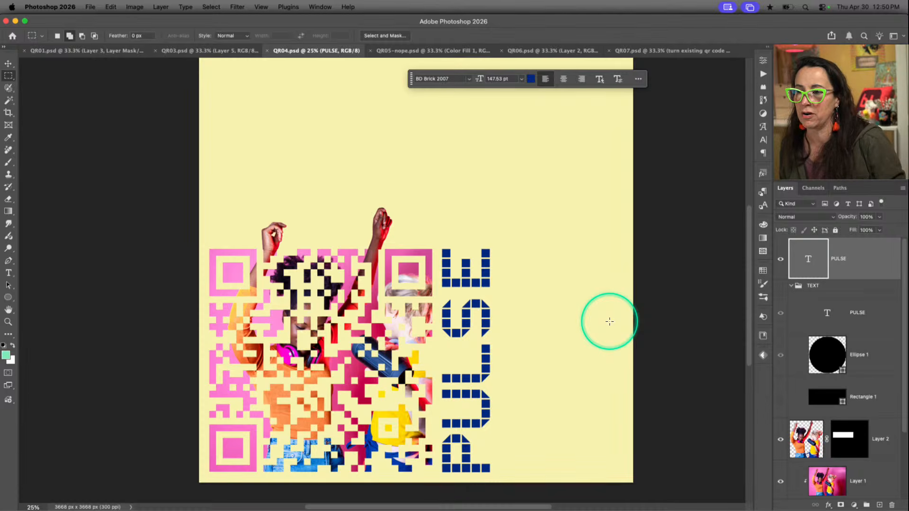
click(311, 320)
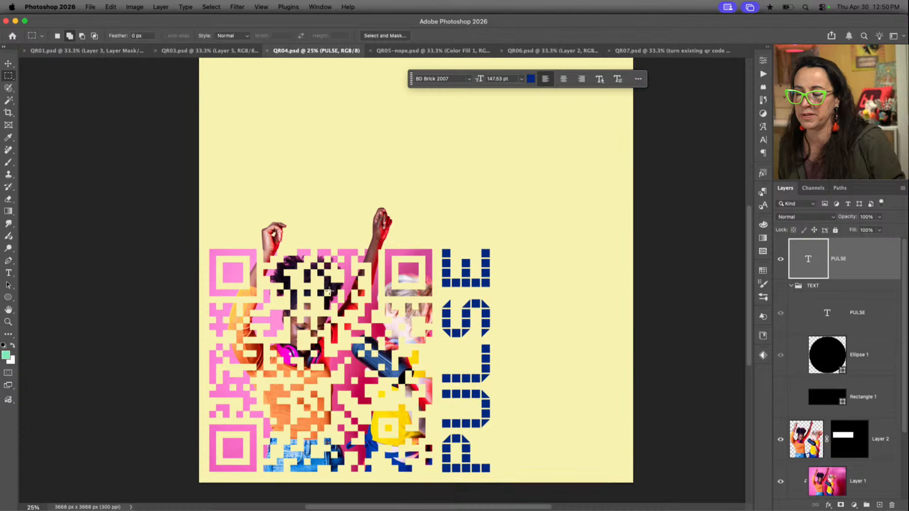
click(300, 321)
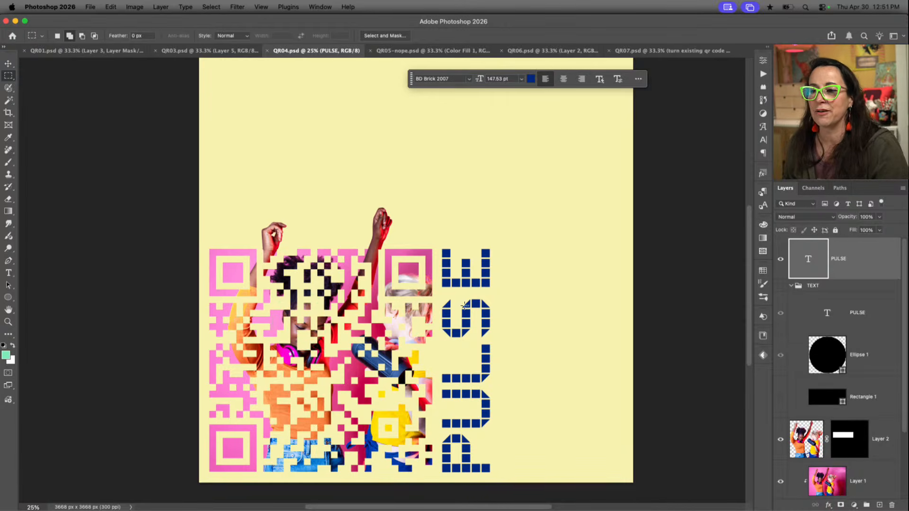
scroll(476, 307, right, 2)
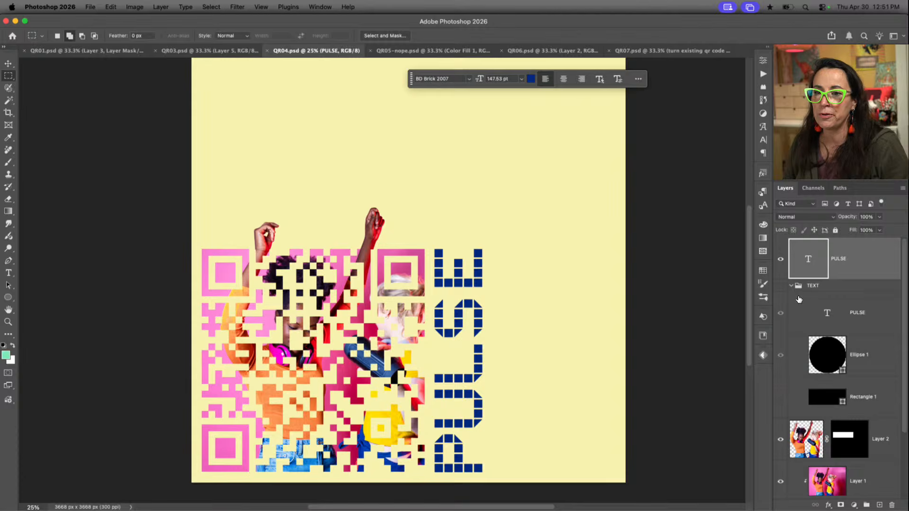
Hide the vertical PULSE text layer and show the TEXT group's round PULSE badge without Rectangle 1
click(780, 261)
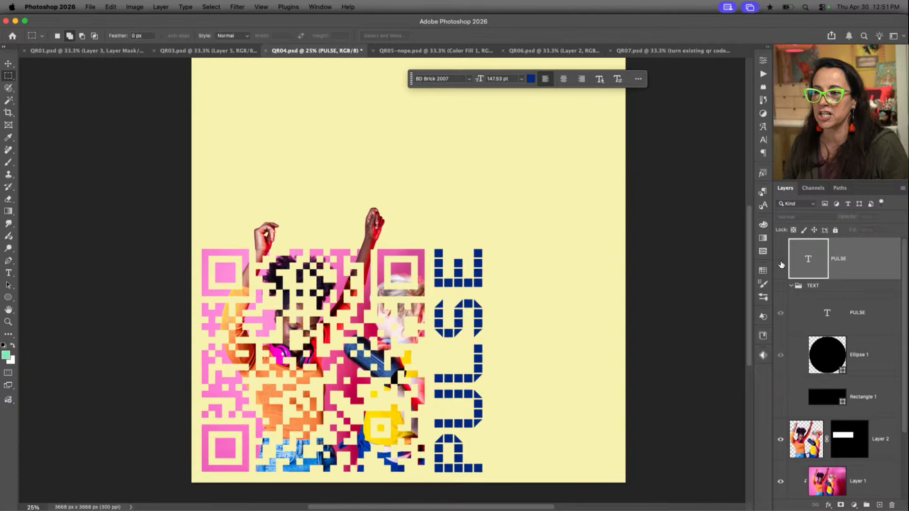
click(779, 400)
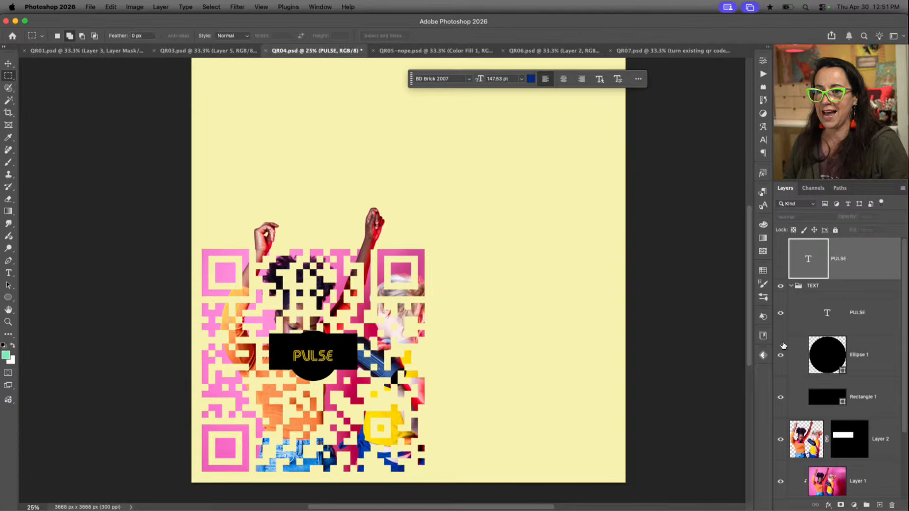
click(780, 396)
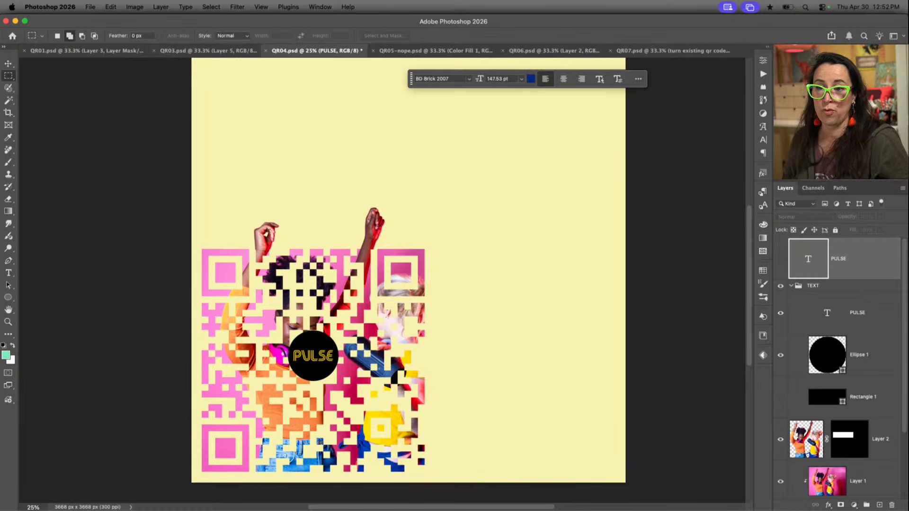
Try enlarging the TEXT group over the QR code to about 157% with Free Transform
click(870, 316)
click(869, 346)
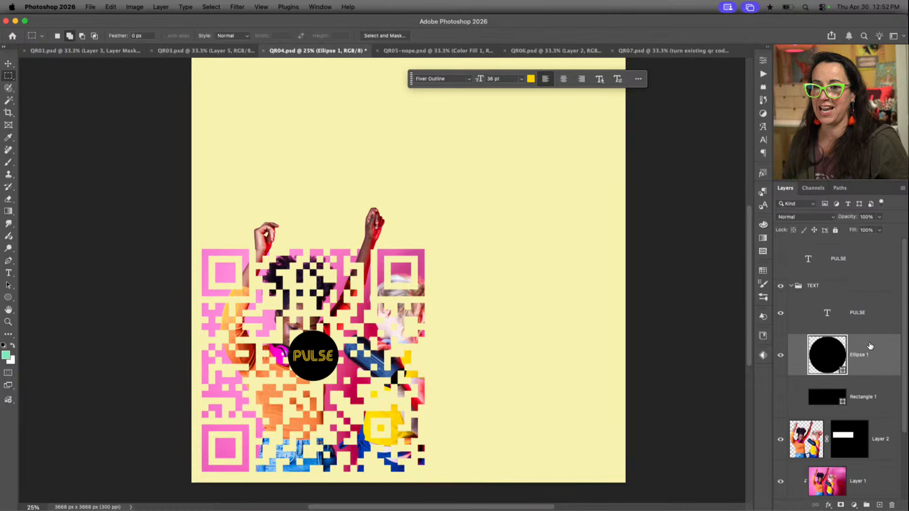
click(855, 286)
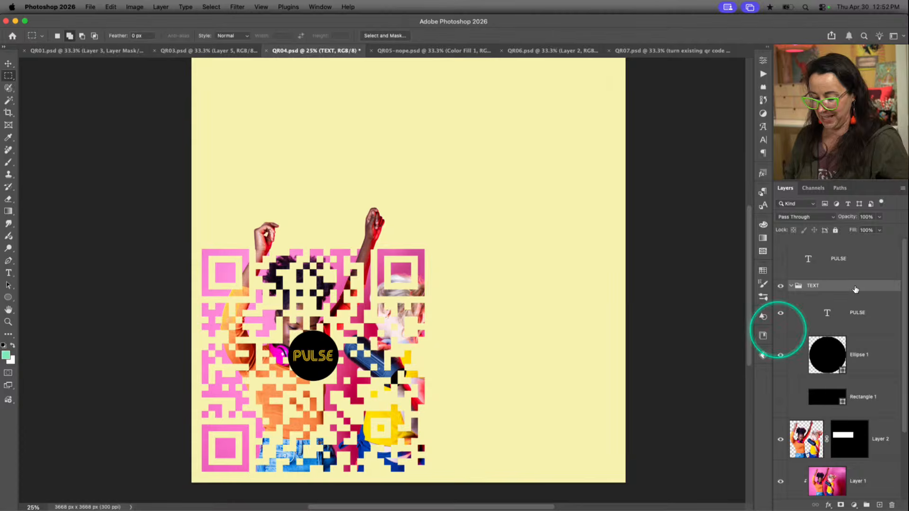
key(super+t)
drag(357, 331, 382, 312)
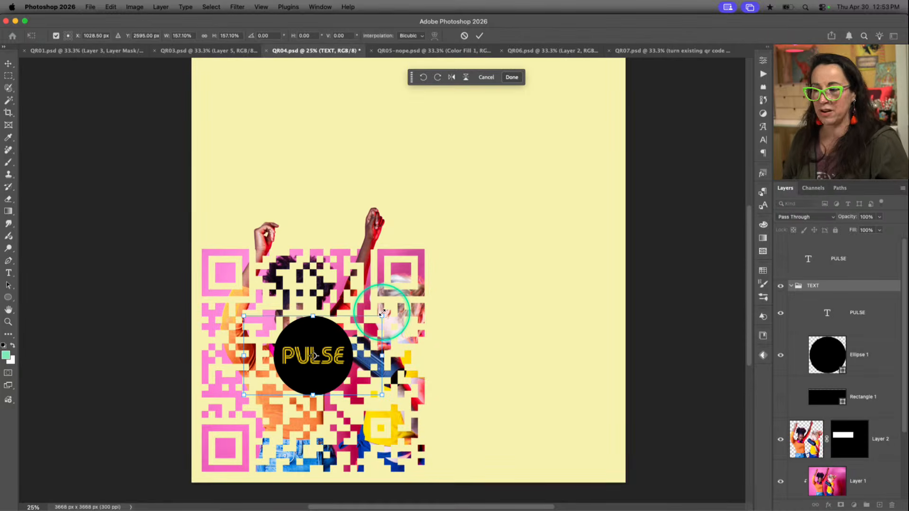
key(Escape)
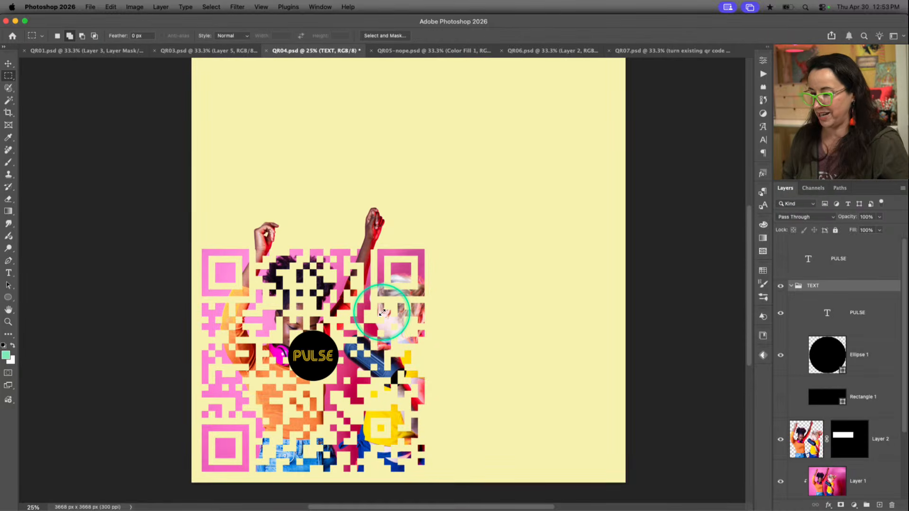
Hide the TEXT group and show the vertical PULSE text layer again
click(779, 286)
click(779, 259)
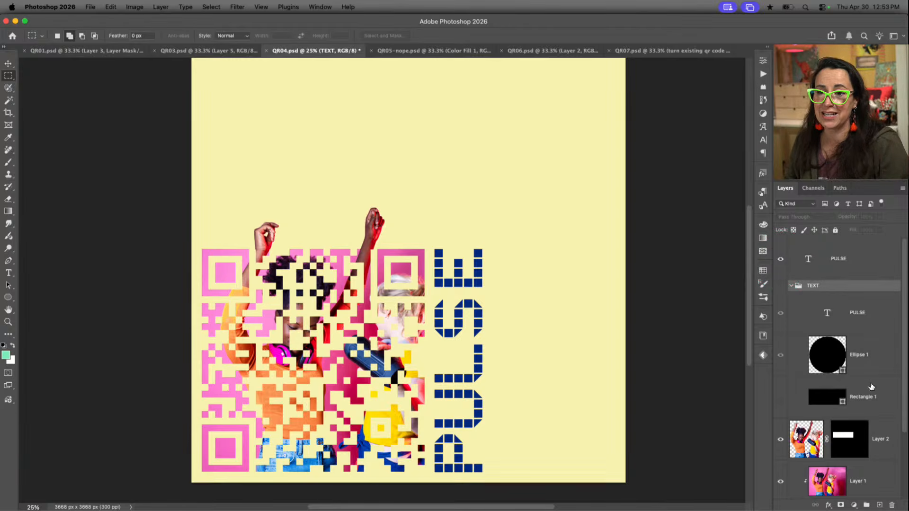
Select every layer from the top PULSE text through the Vector Smart Object and move them together up and right on the canvas
click(853, 264)
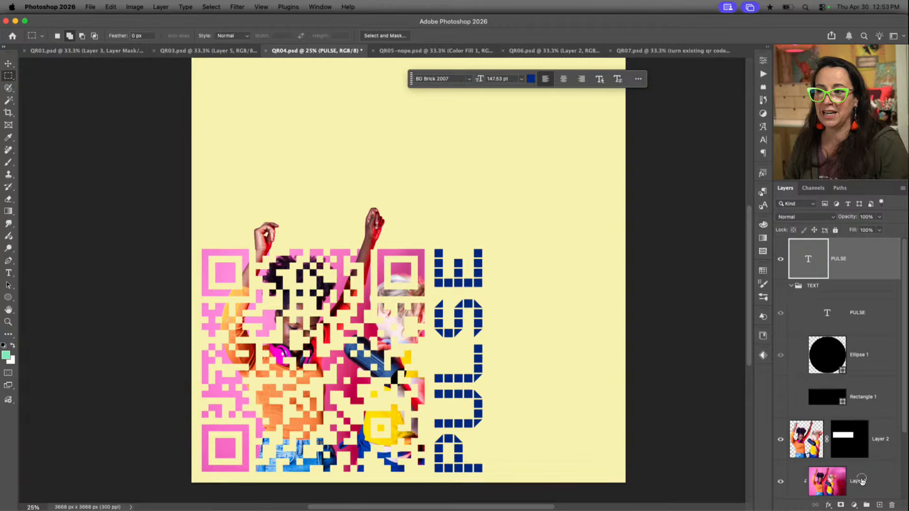
shift+click(862, 480)
key(v)
drag(515, 349, 536, 295)
key(super+z)
scroll(803, 376, down, 3)
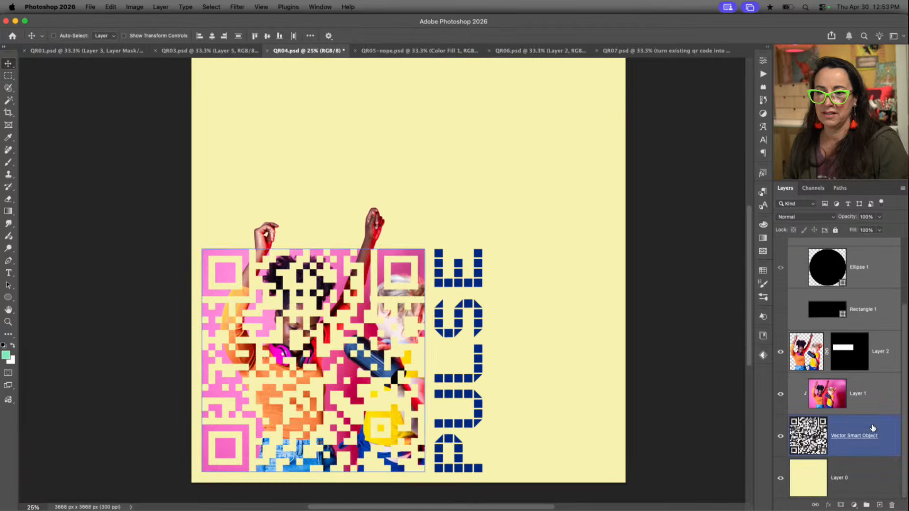
drag(515, 361, 552, 328)
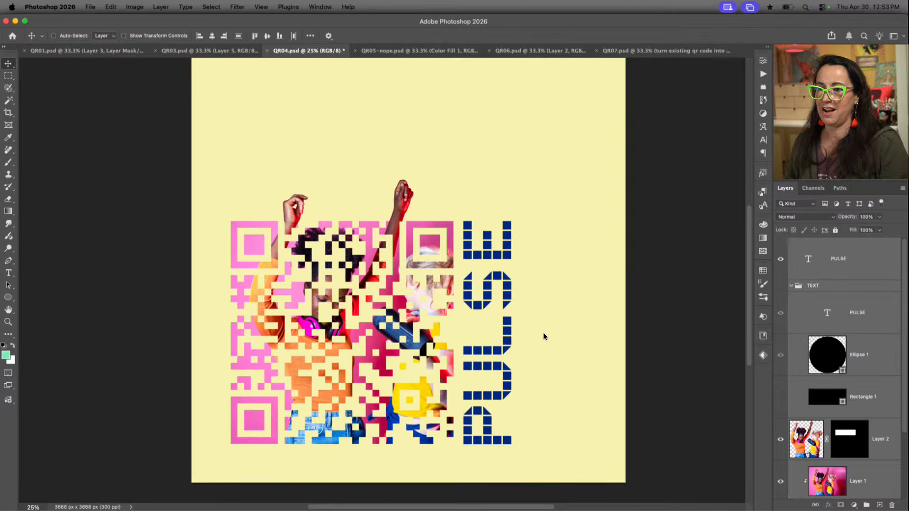
click(543, 334)
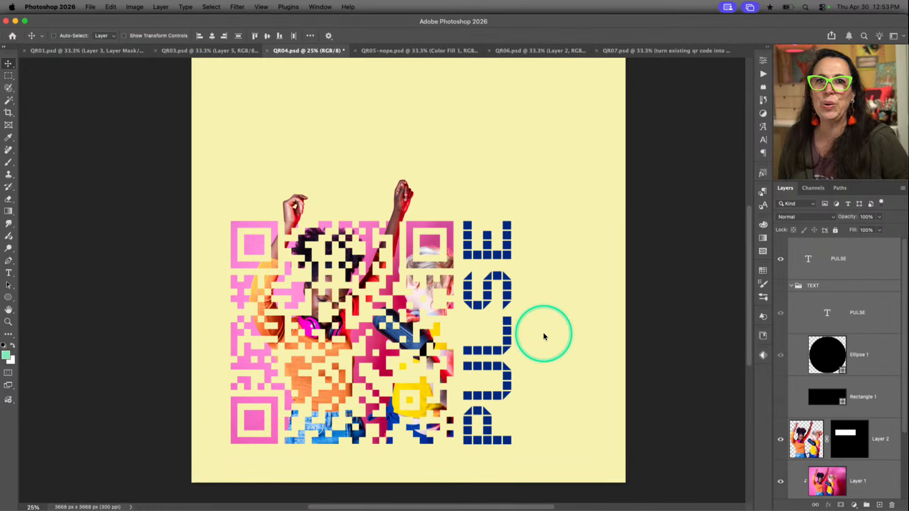
click(651, 236)
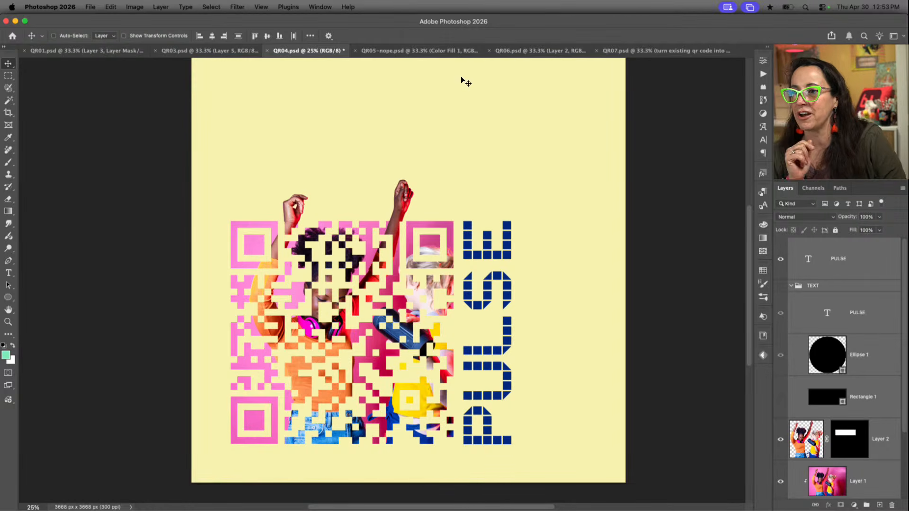
Switch to the QR05-nope.psd document and examine the contrast between the fish-filled QR code and its dark background
click(447, 53)
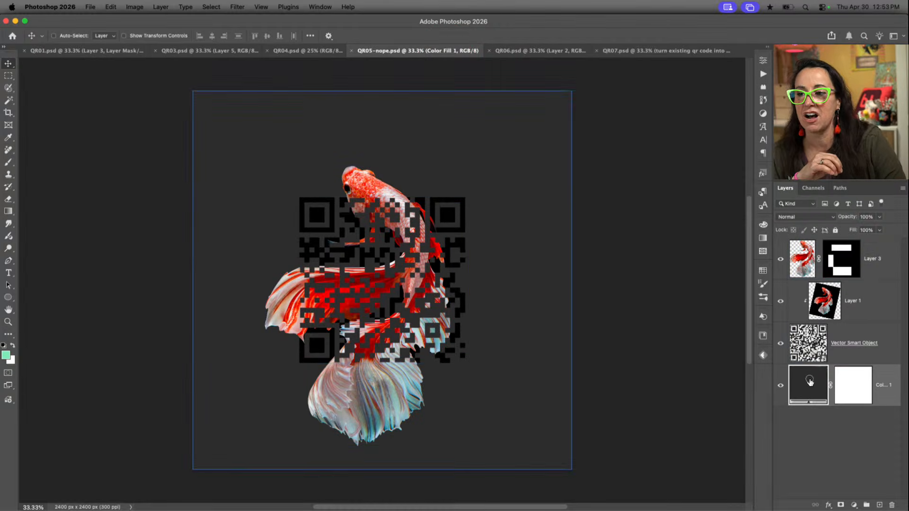
double_click(810, 383)
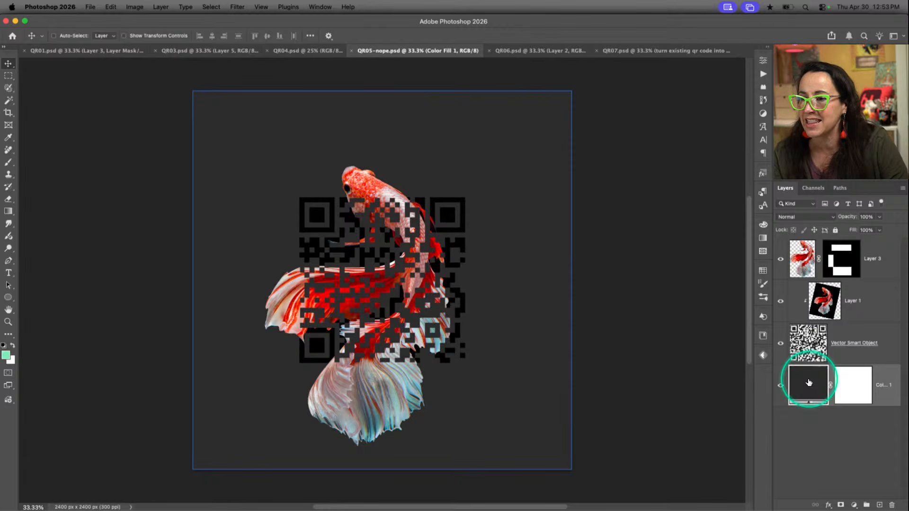
key(super+plus)
scroll(522, 407, up, 3)
scroll(522, 407, down, 4)
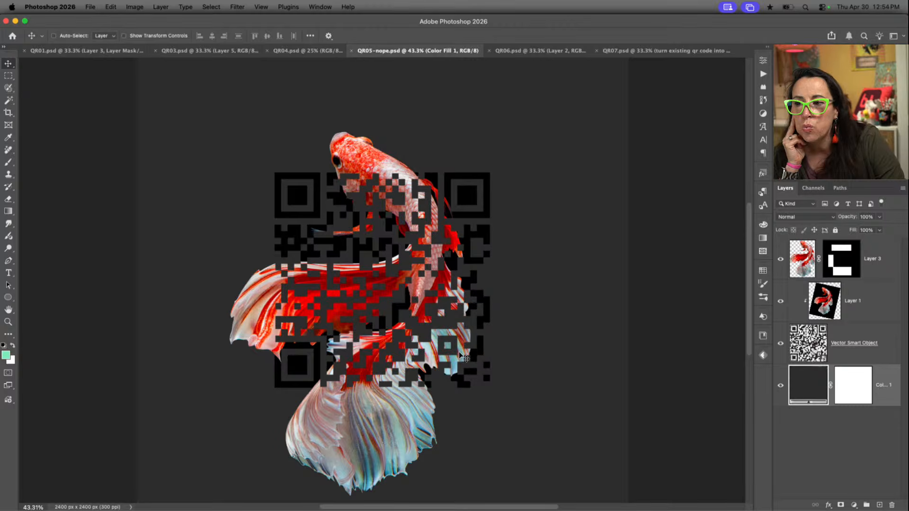
click(258, 298)
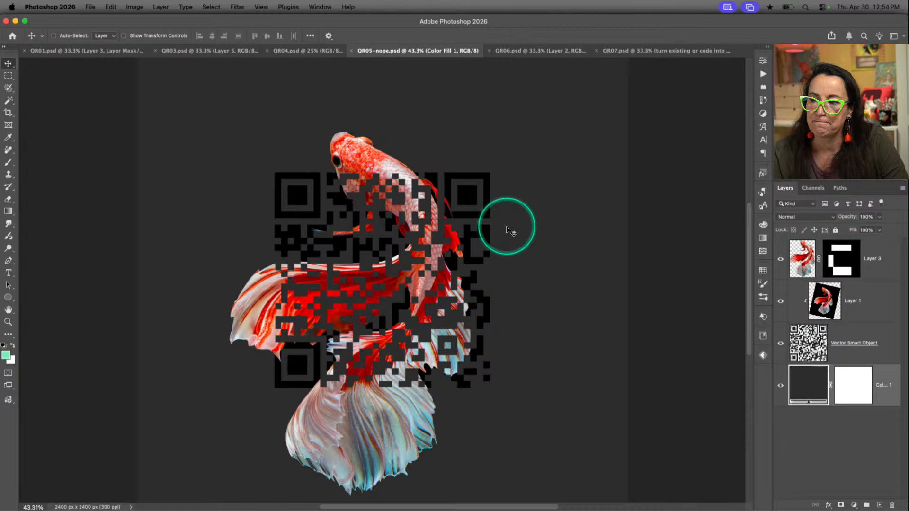
click(847, 359)
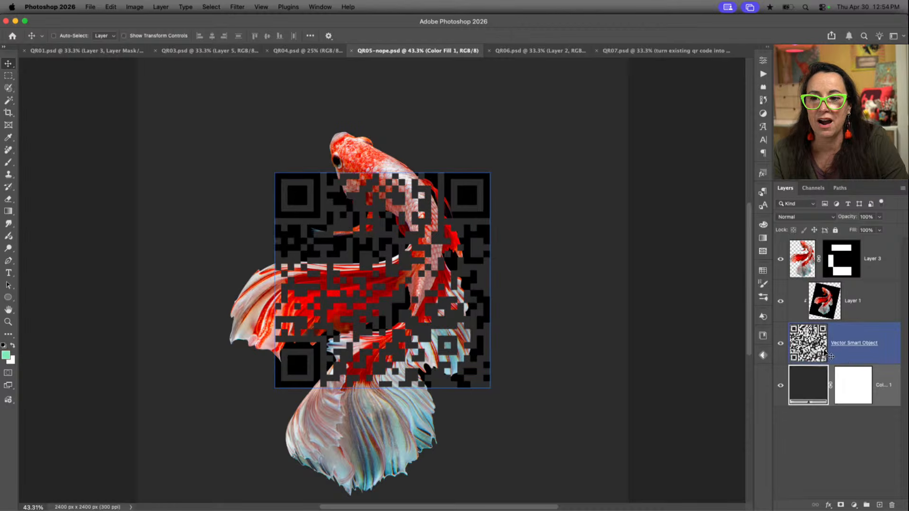
click(847, 303)
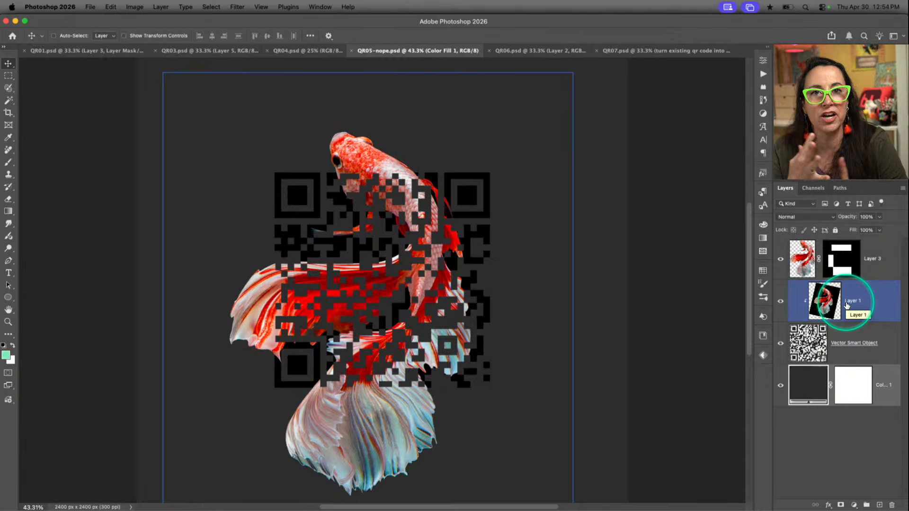
Change the solid color fill layer behind the QR code to green, hex 1eb78e
click(807, 384)
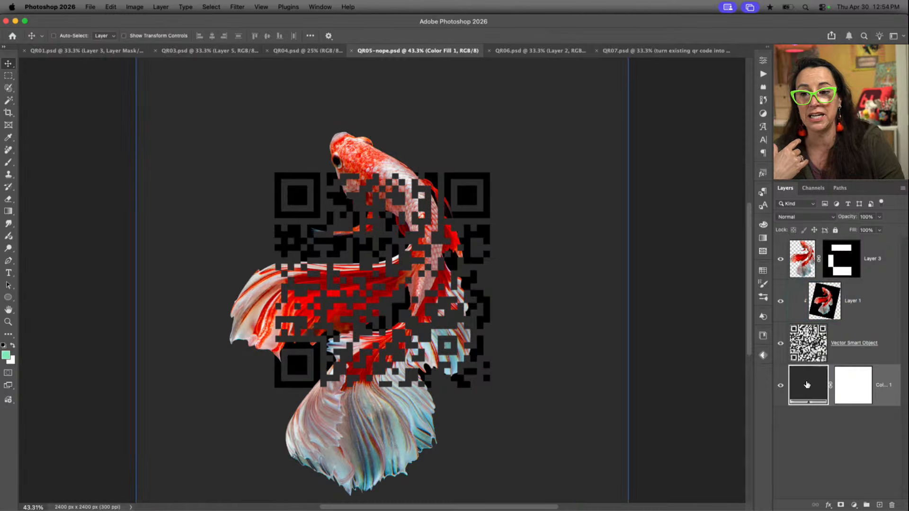
double_click(807, 384)
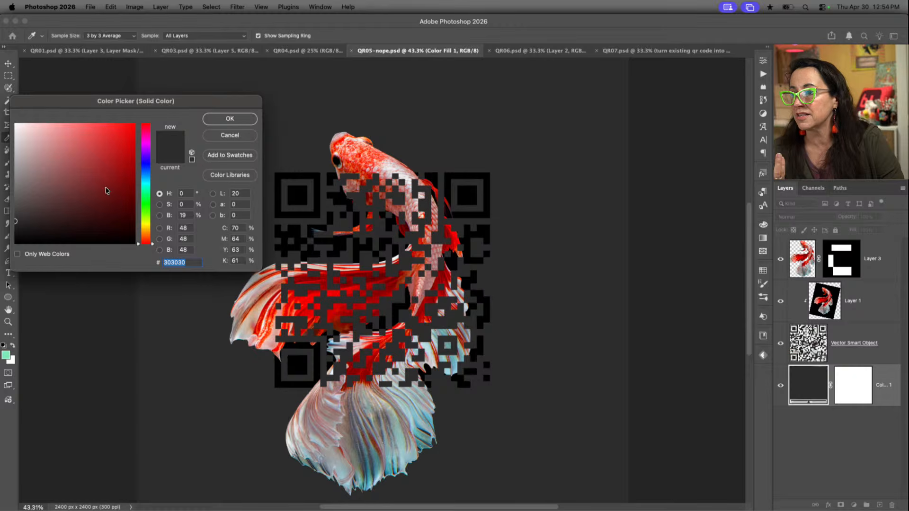
click(145, 187)
click(115, 157)
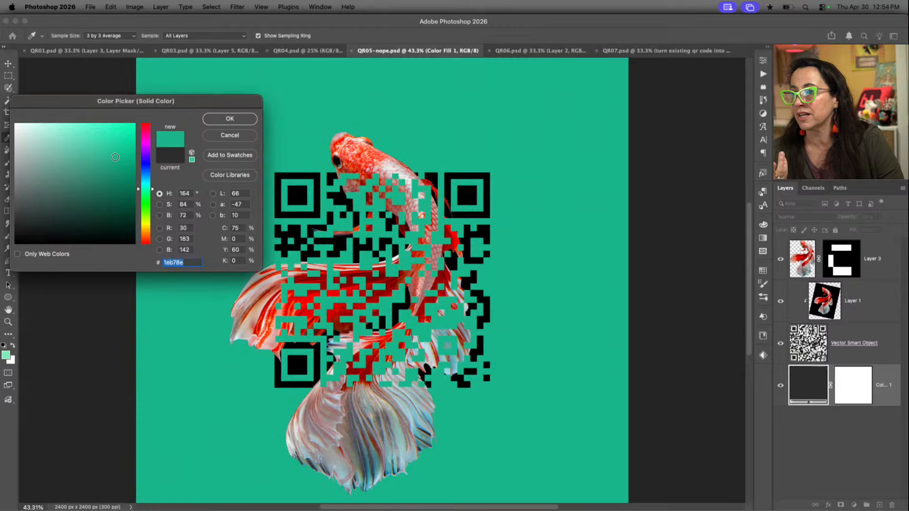
click(228, 119)
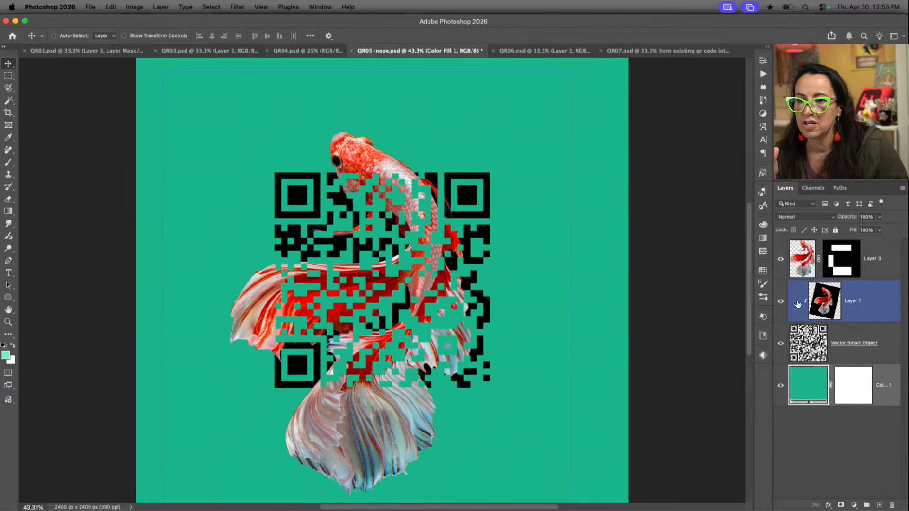
Hide Layer 3 and release Layer 1 from its clipping mask to reveal the full fish photo
click(781, 262)
click(852, 307)
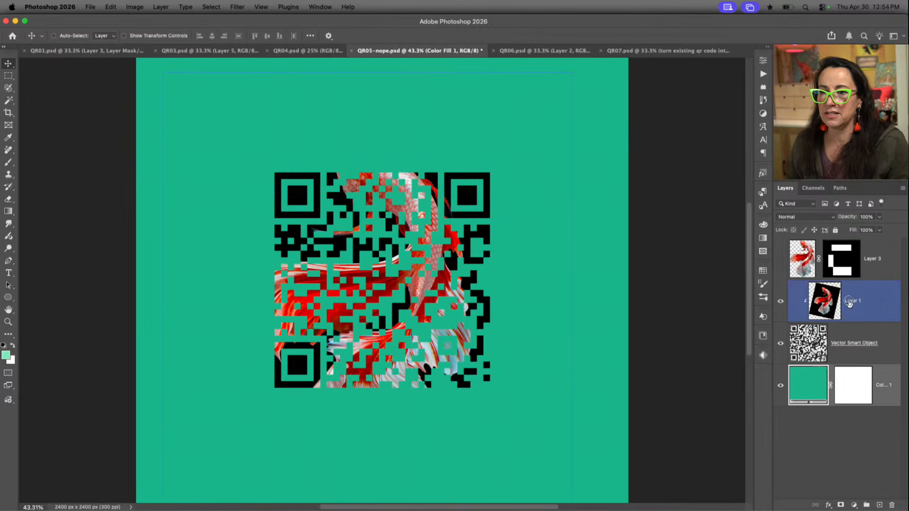
alt+click(859, 317)
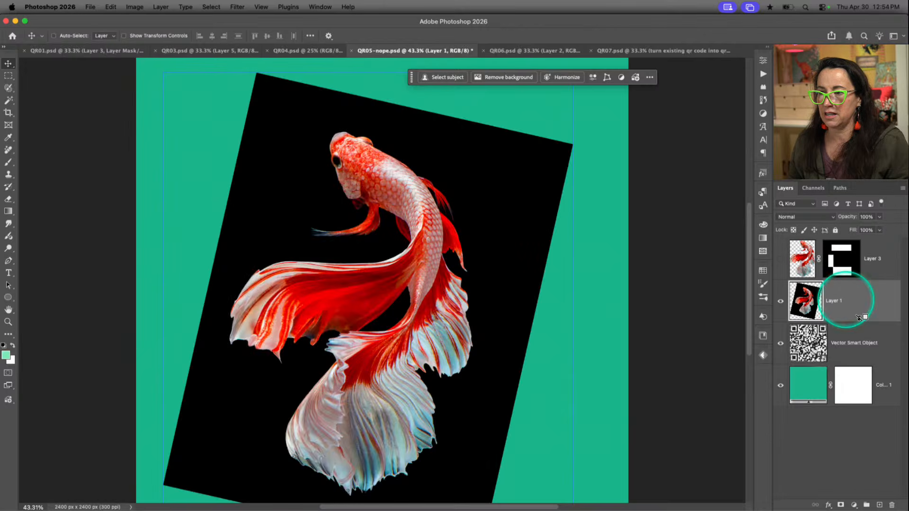
Lower Layer 1's opacity to 50%, scale the fish photo to about 70% and center it over the QR code
key(5)
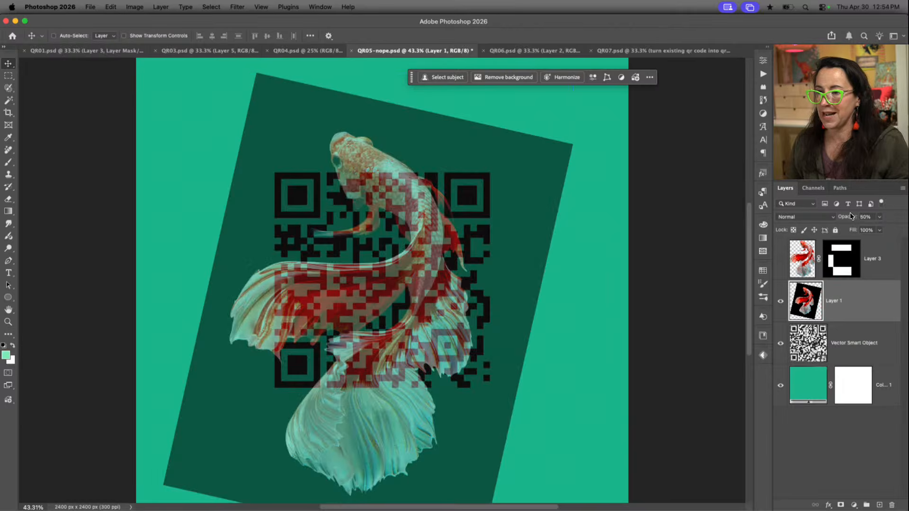
drag(481, 304, 471, 269)
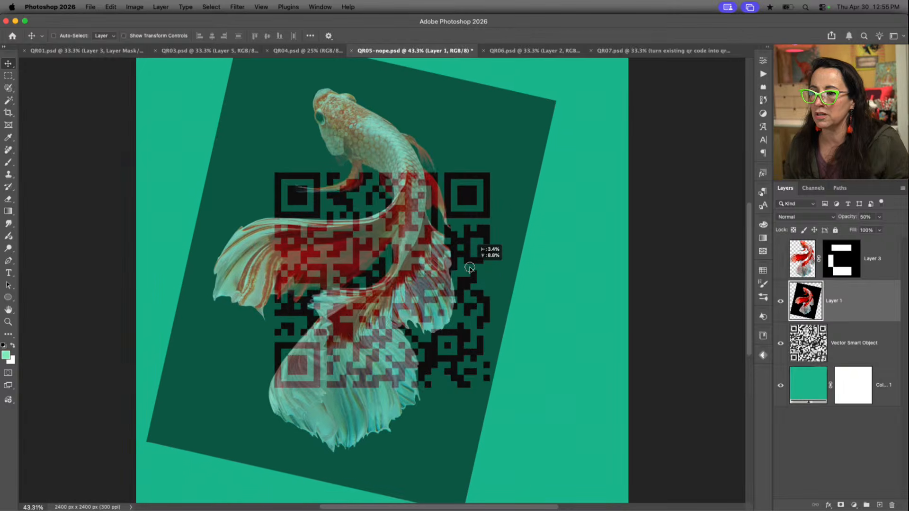
key(super+t)
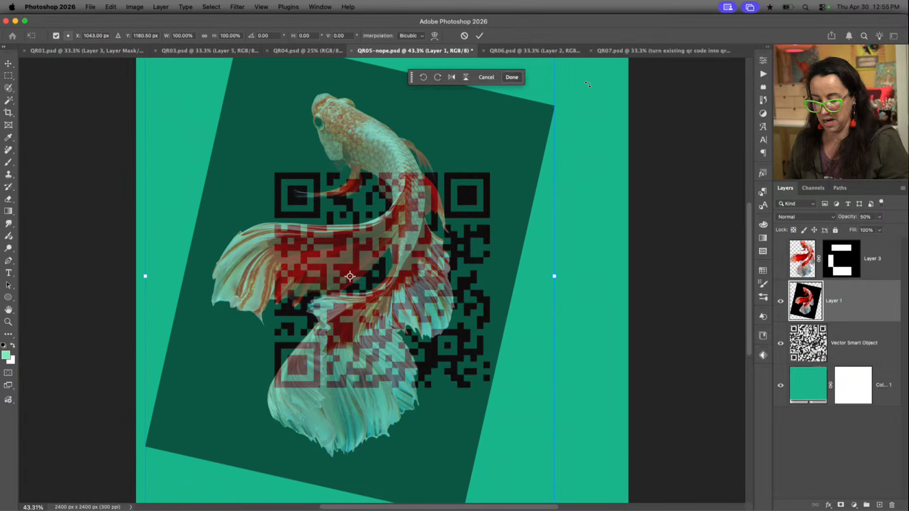
key(super+minus)
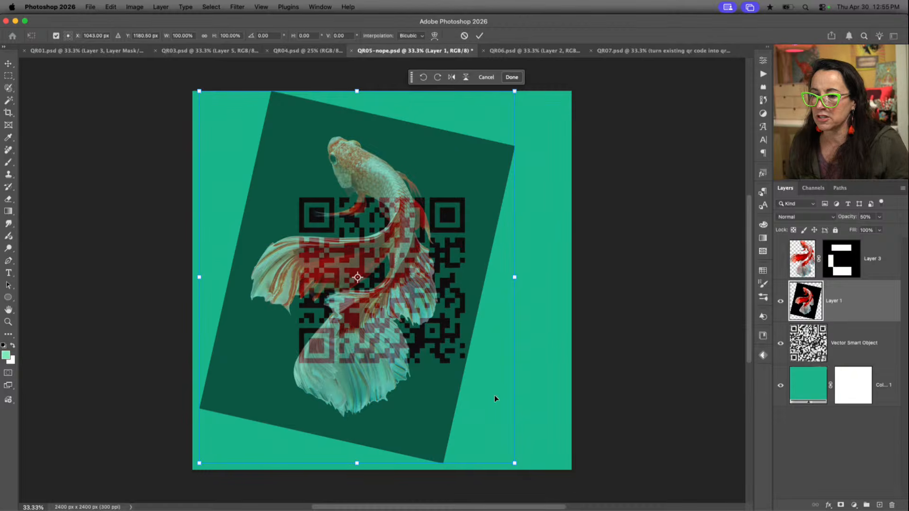
drag(199, 463, 259, 408)
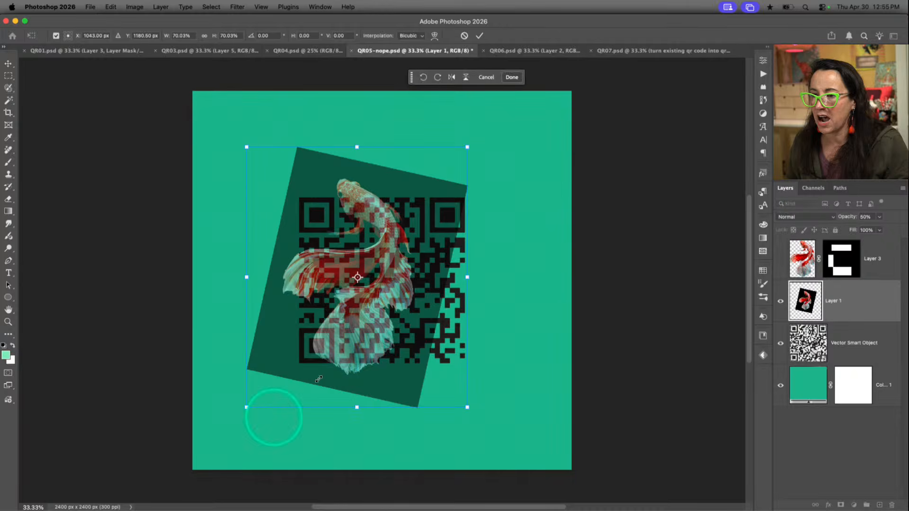
drag(374, 327, 396, 334)
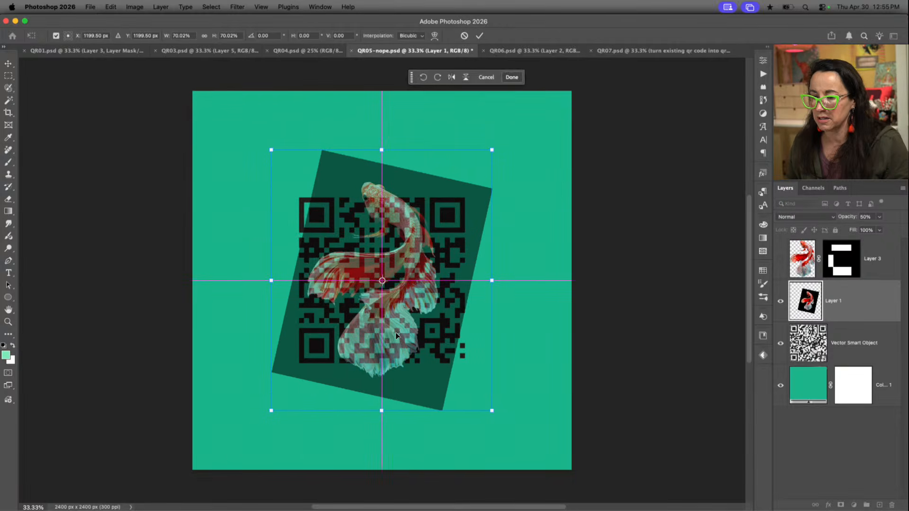
key(Return)
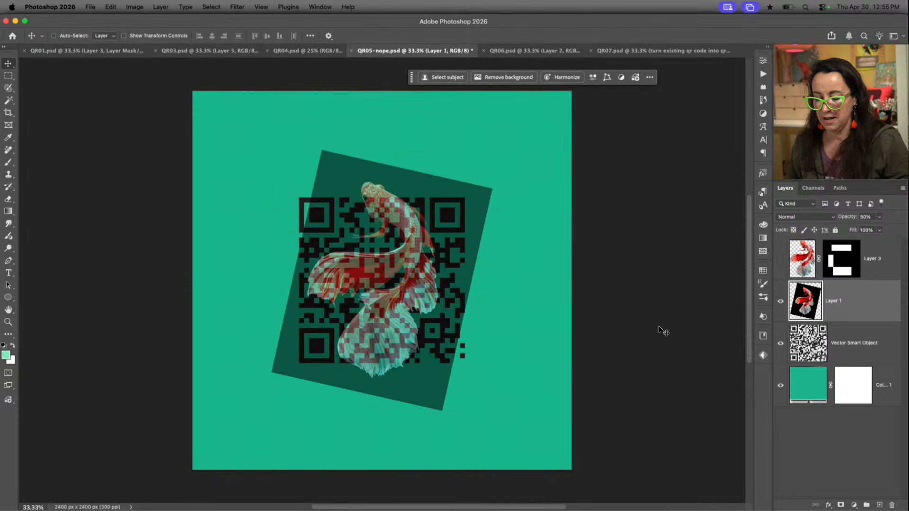
Restore Layer 1's opacity to 100% and clip it to the Vector Smart Object
key(0)
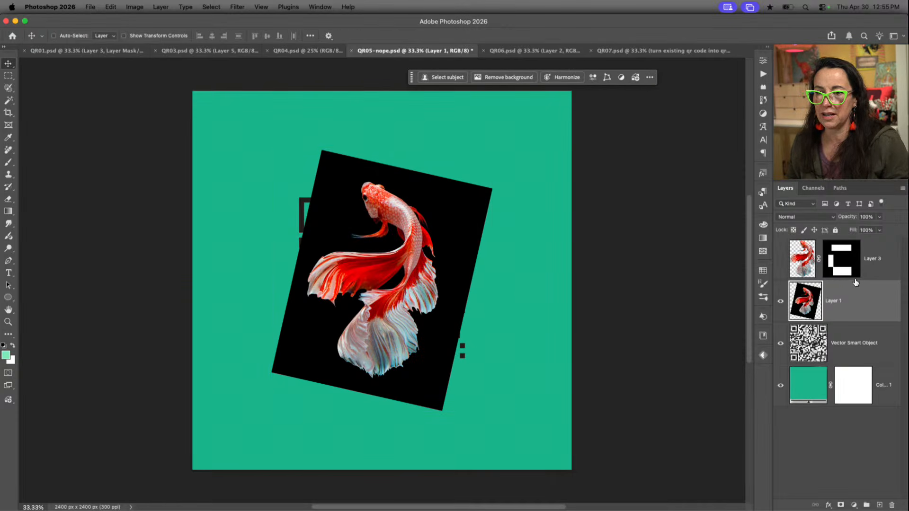
alt+click(848, 322)
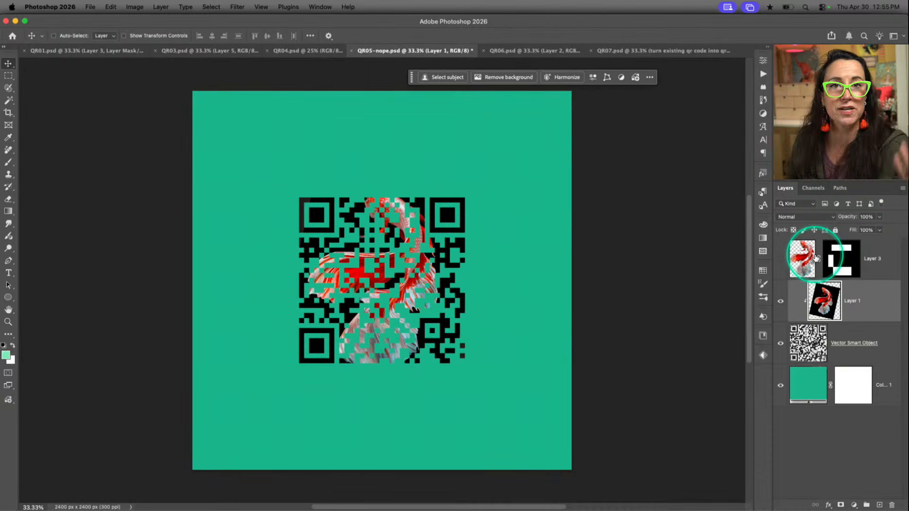
Switch to QR06.psd, hide Layer 1, Layer 2 and Layer 3 copy, and select the Vector Smart Object holding the plain QR code
click(555, 49)
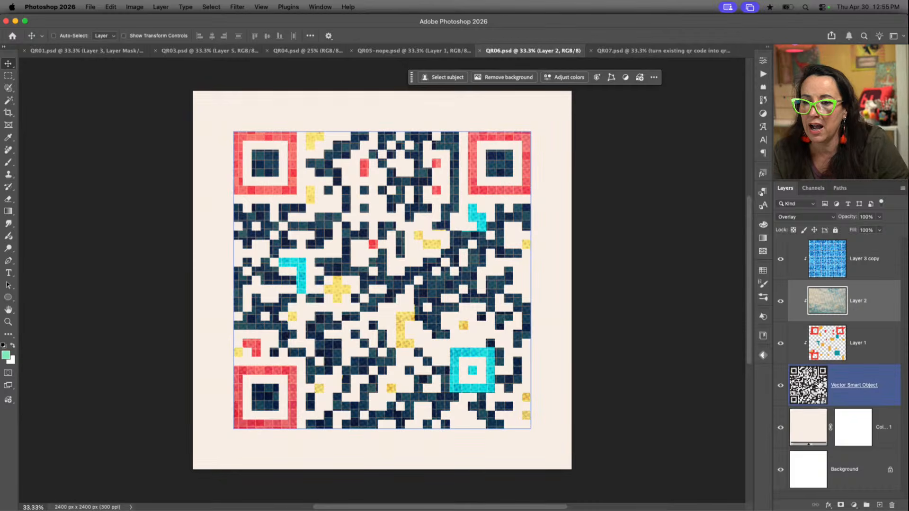
drag(780, 344, 780, 259)
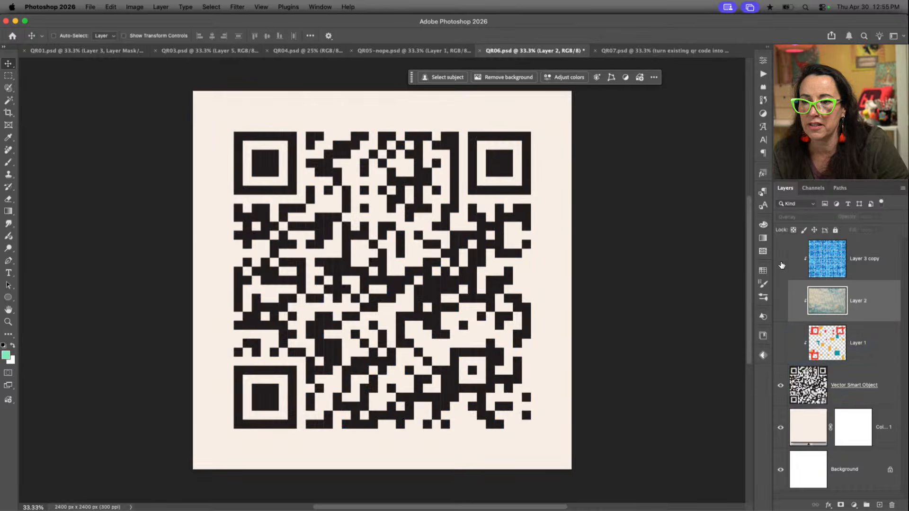
click(849, 395)
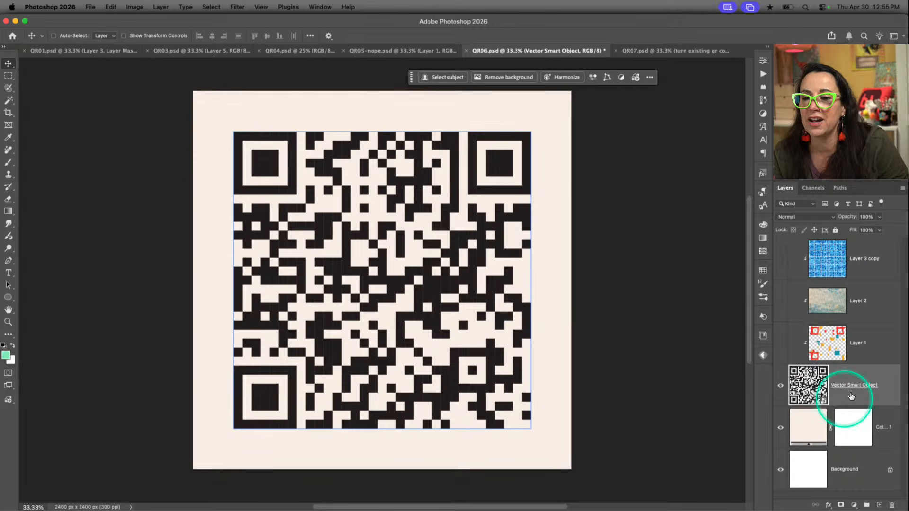
click(850, 385)
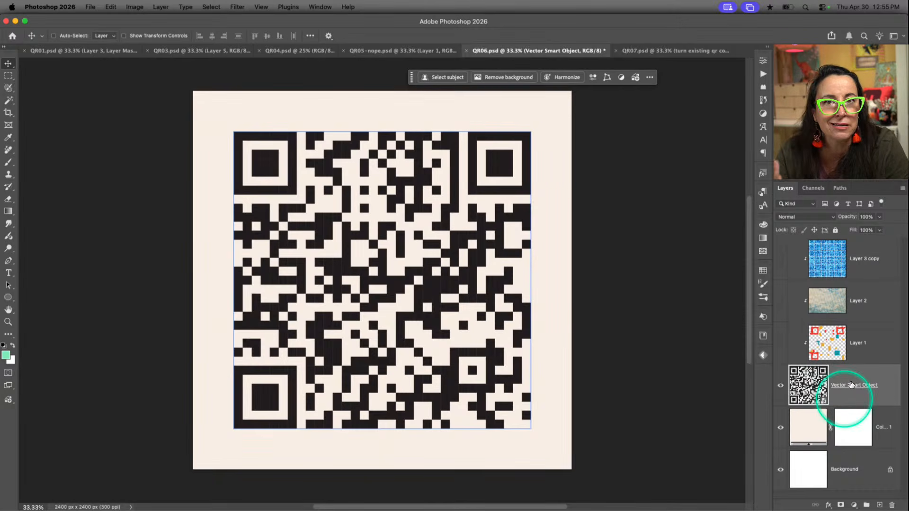
Select Layer 1 and turn its clipped color patches back on over the QR code
click(867, 349)
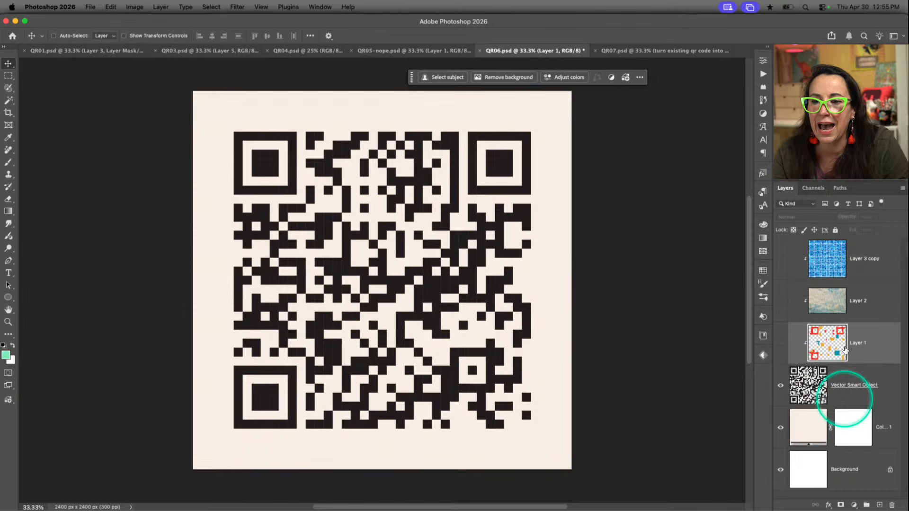
click(802, 348)
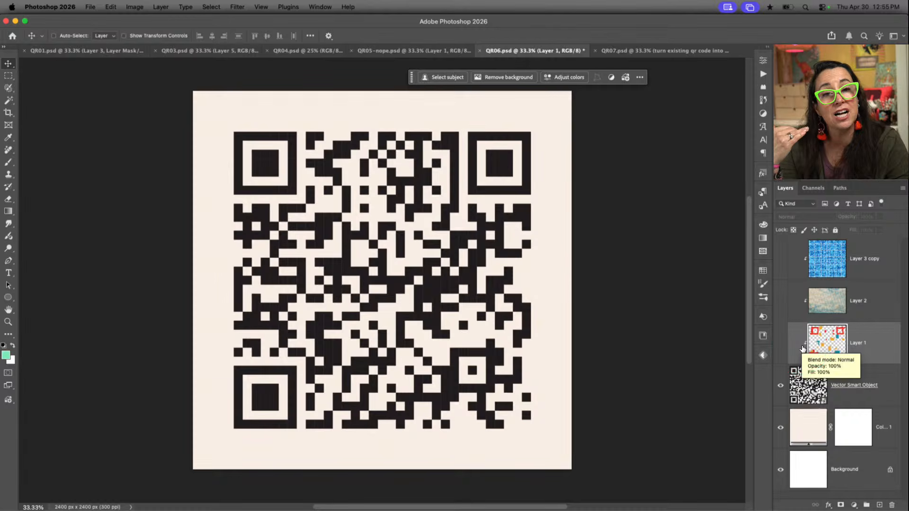
click(801, 349)
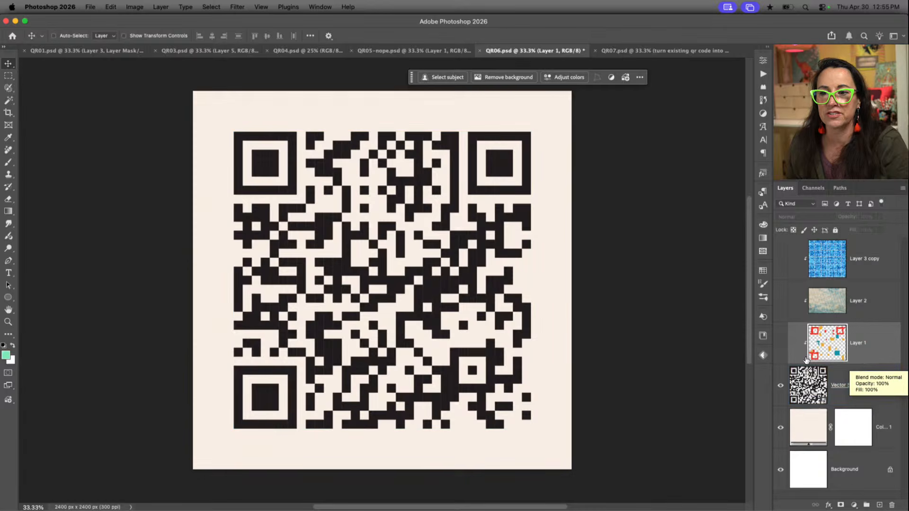
click(780, 343)
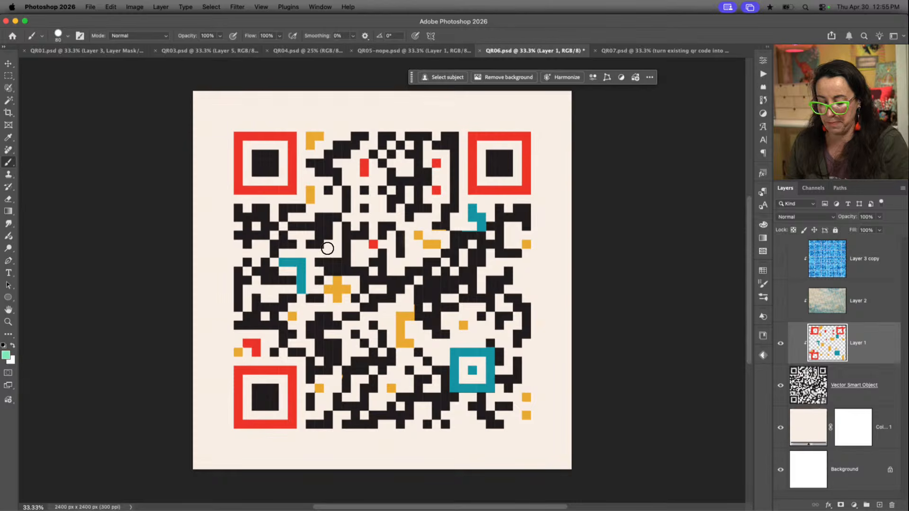
Try painting QR modules on Layer 1 with a 175 px brush in red sampled from the upper-right finder square, and undo the strokes
key(bracketright)
key(bracketright)
key(bracketright)
key(bracketright)
key(bracketright)
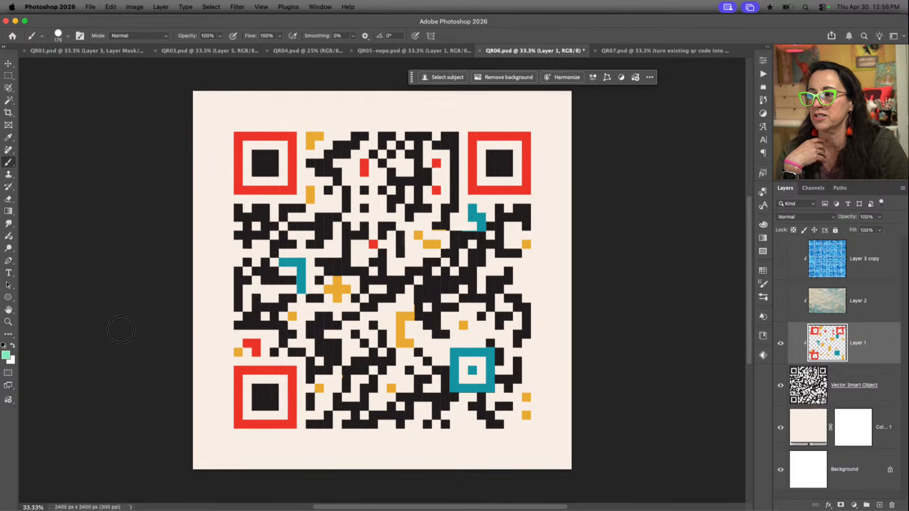
mouse_move(284, 240)
mouse_down()
mouse_move(255, 230)
mouse_move(275, 231)
mouse_move(256, 222)
mouse_move(284, 215)
mouse_up()
key(super+z)
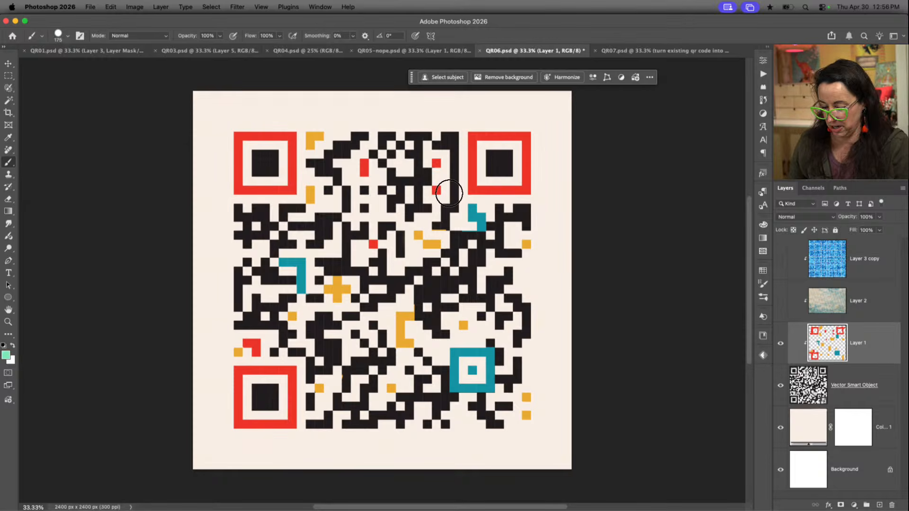
alt+click(530, 185)
mouse_move(314, 236)
mouse_down()
mouse_move(230, 239)
mouse_move(274, 227)
mouse_move(275, 217)
mouse_move(226, 217)
mouse_move(237, 212)
mouse_move(238, 298)
mouse_move(265, 288)
mouse_move(282, 262)
mouse_up()
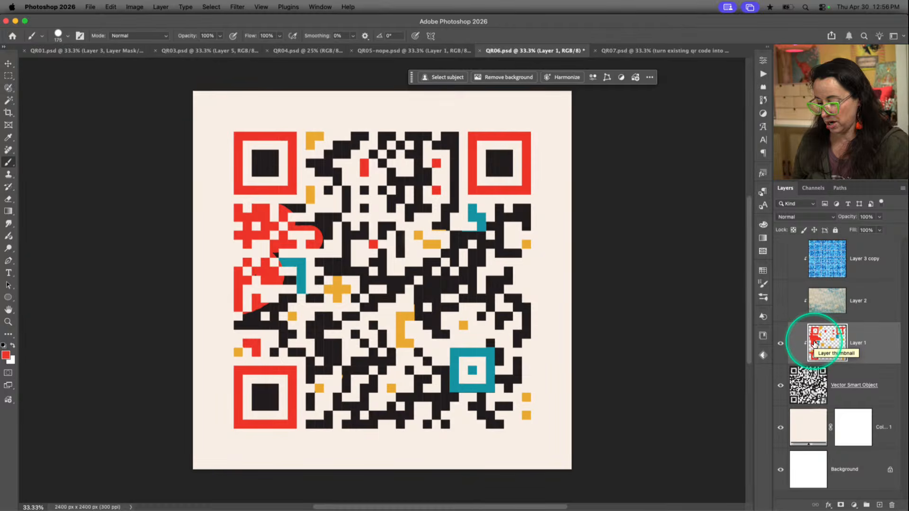
key(super+z)
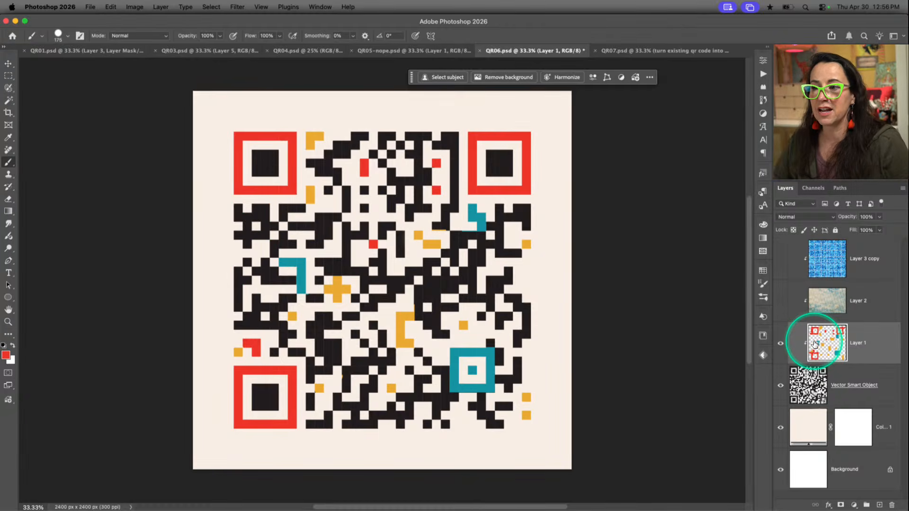
Select Layer 2, turn on its clipped sky texture and examine its effect on the QR modules up close
click(723, 363)
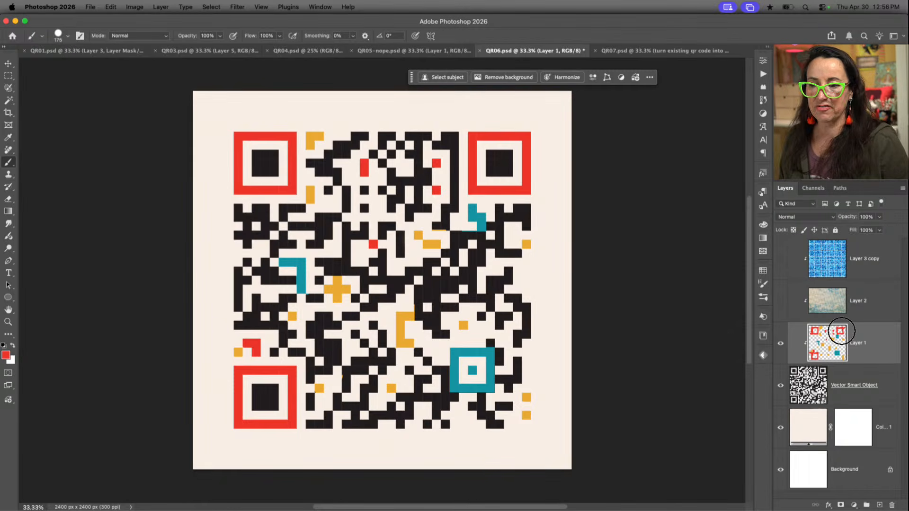
click(840, 332)
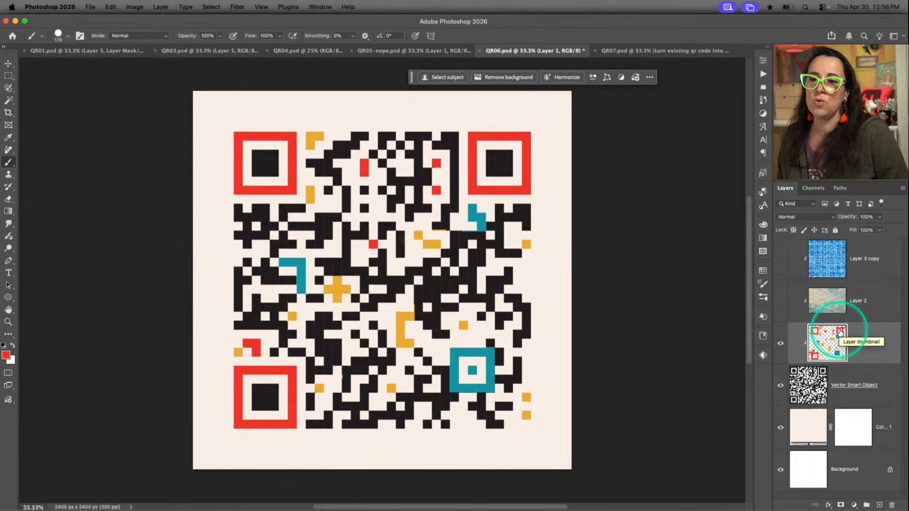
click(829, 303)
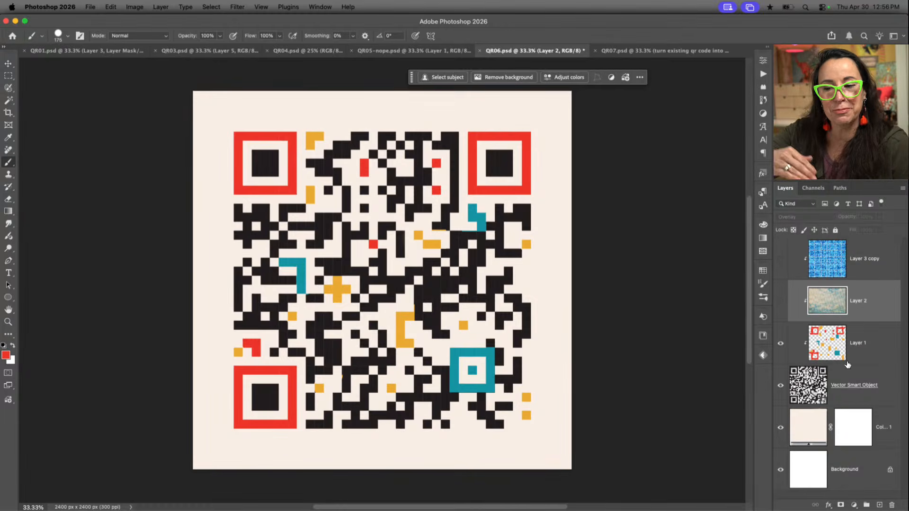
click(778, 302)
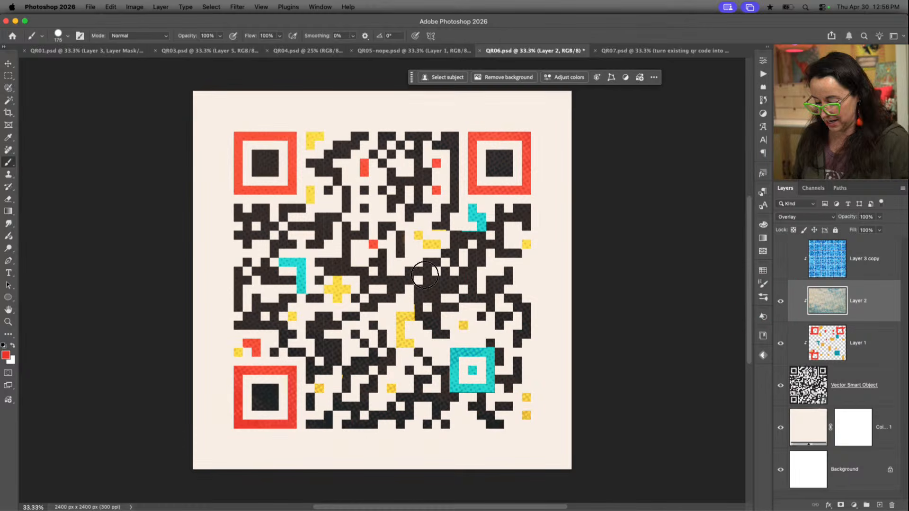
scroll(424, 274, up, 1)
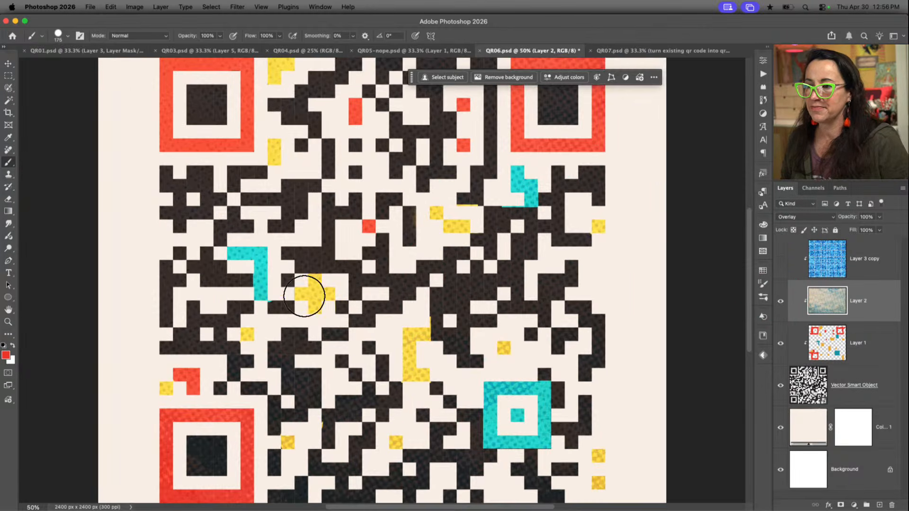
scroll(355, 298, up, 2)
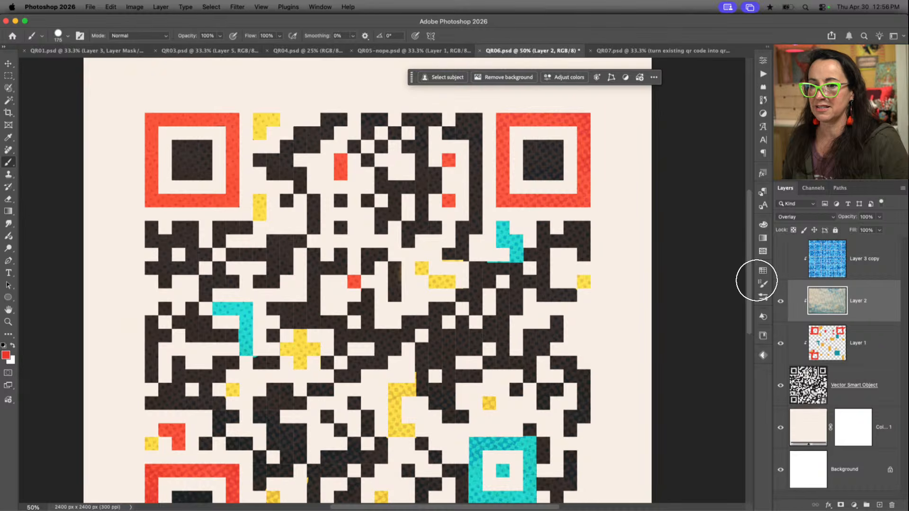
Release Layer 2 from its clipping mask and set its blend mode to Normal to view the whole sky texture
alt+click(841, 322)
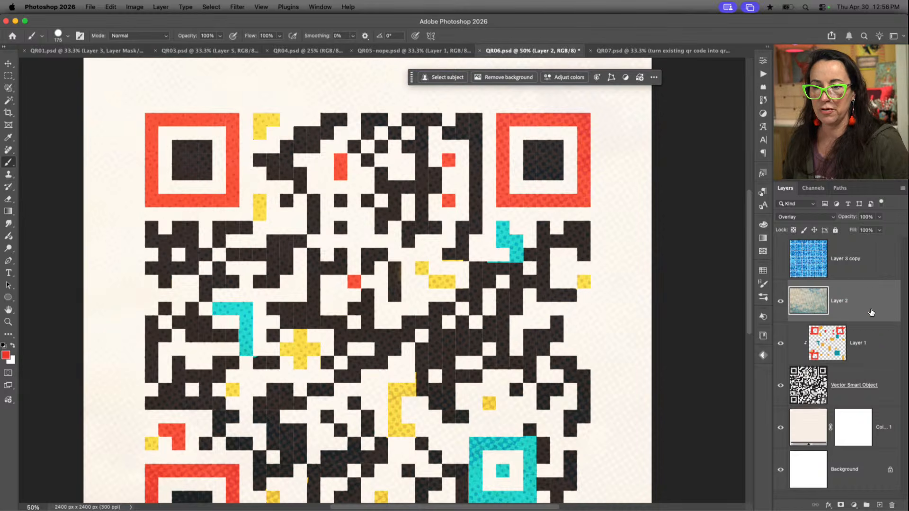
click(802, 217)
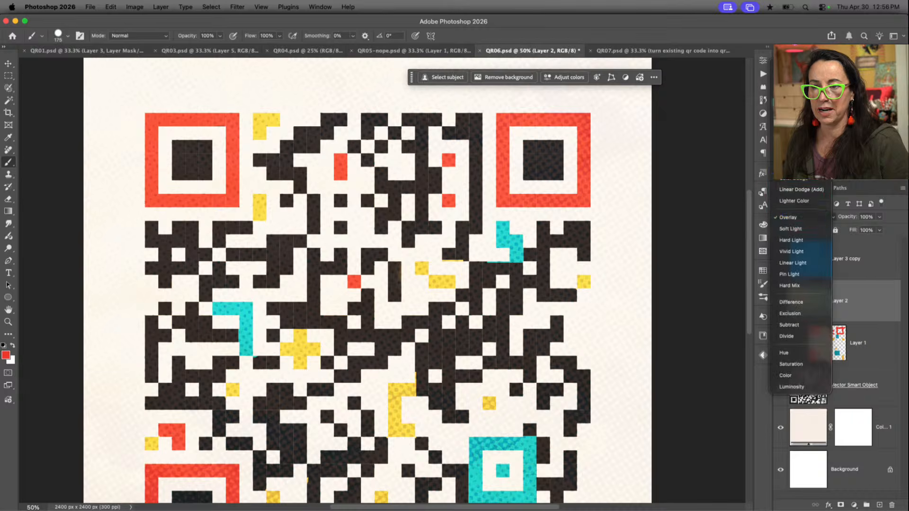
click(801, 66)
key(super+0)
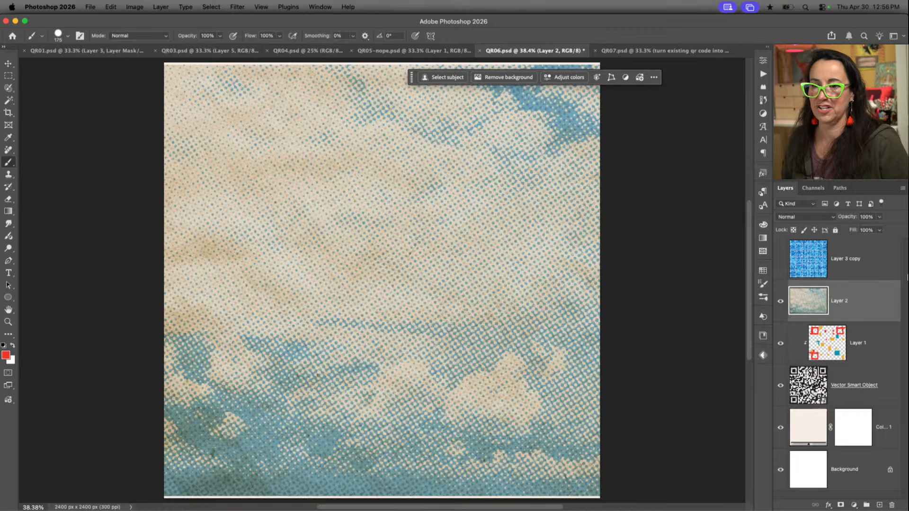
Undo Layer 2's blend mode change and clip the layer to the QR code again
key(super+z)
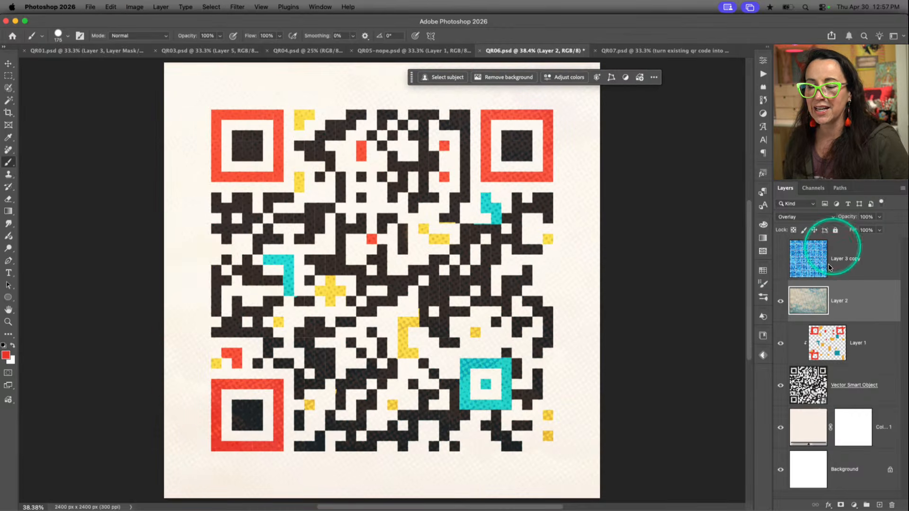
click(794, 217)
click(794, 218)
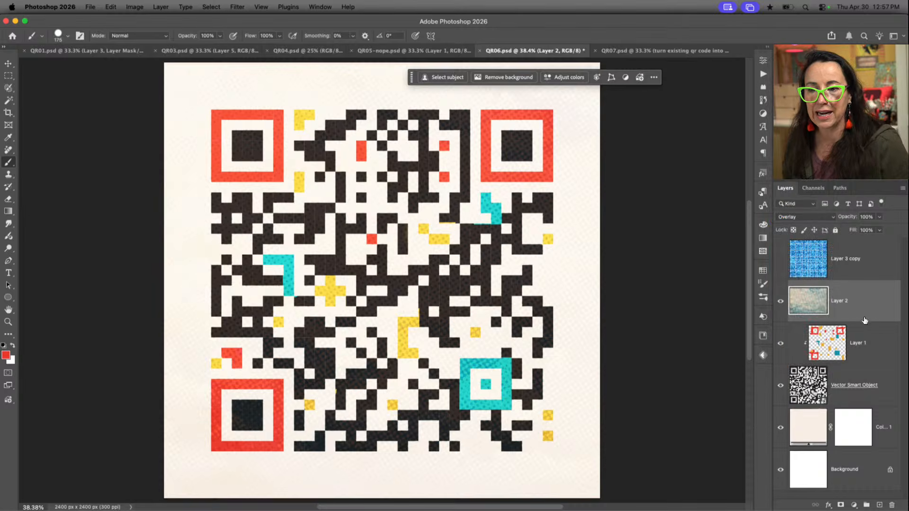
alt+click(864, 321)
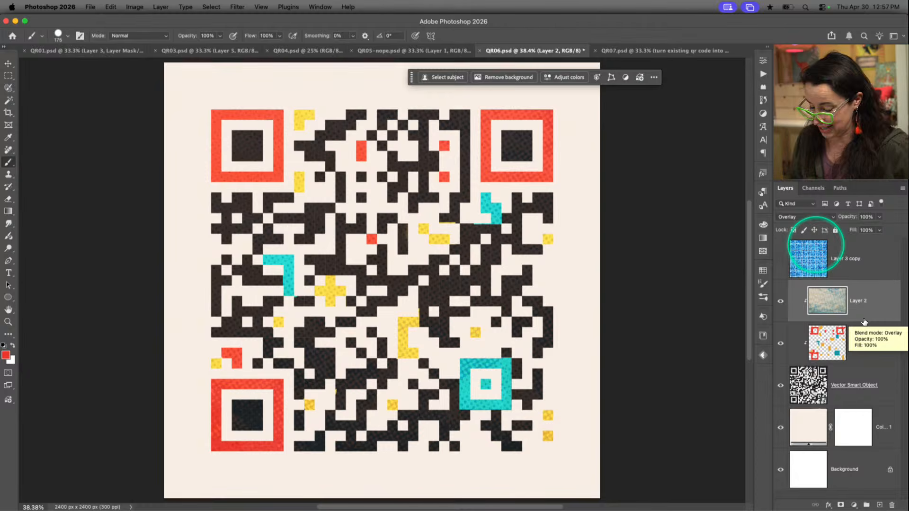
Show and select Layer 3 copy, and hide all other layers to view its blue tile mosaic alone
click(781, 261)
click(811, 262)
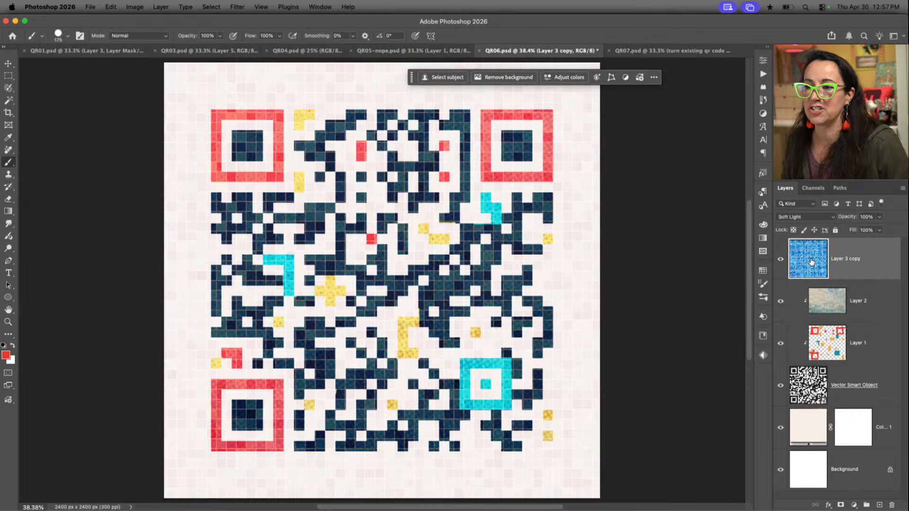
alt+click(781, 263)
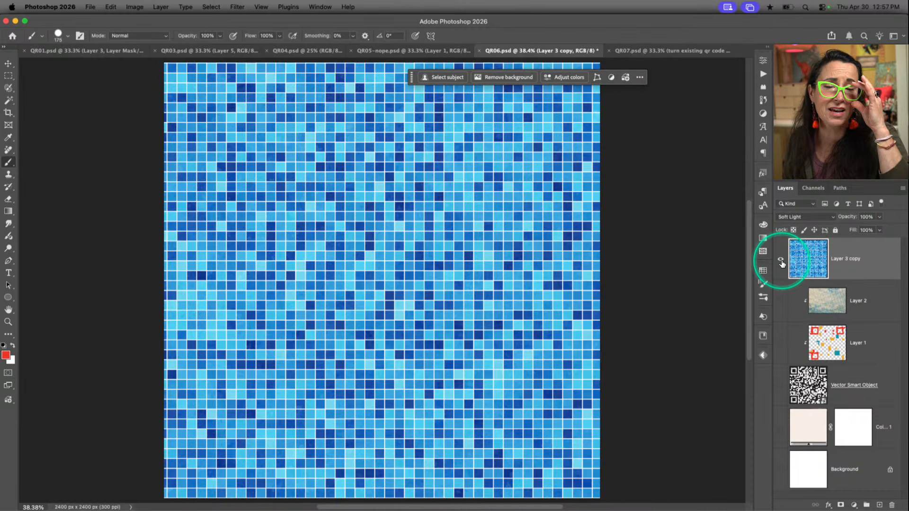
Show all the hidden layers again and clip Layer 3 copy's tile mosaic to the QR code
alt+click(782, 264)
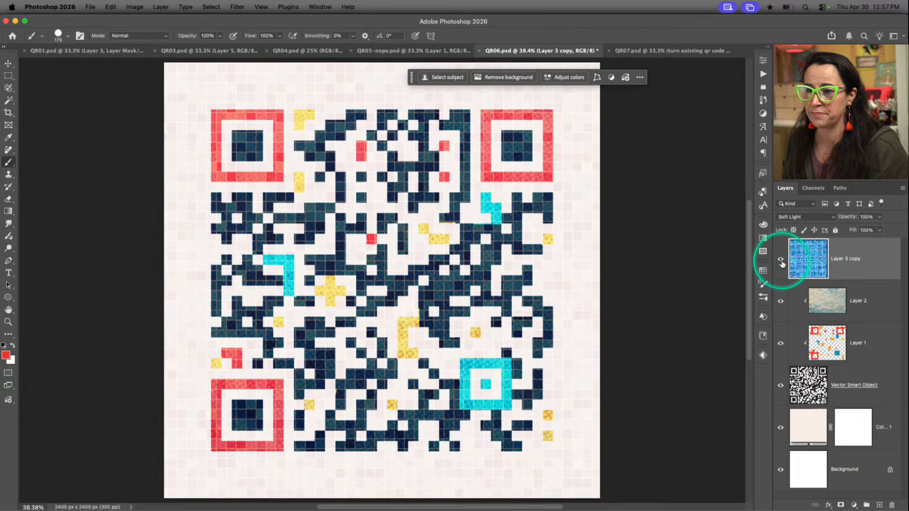
alt+click(854, 277)
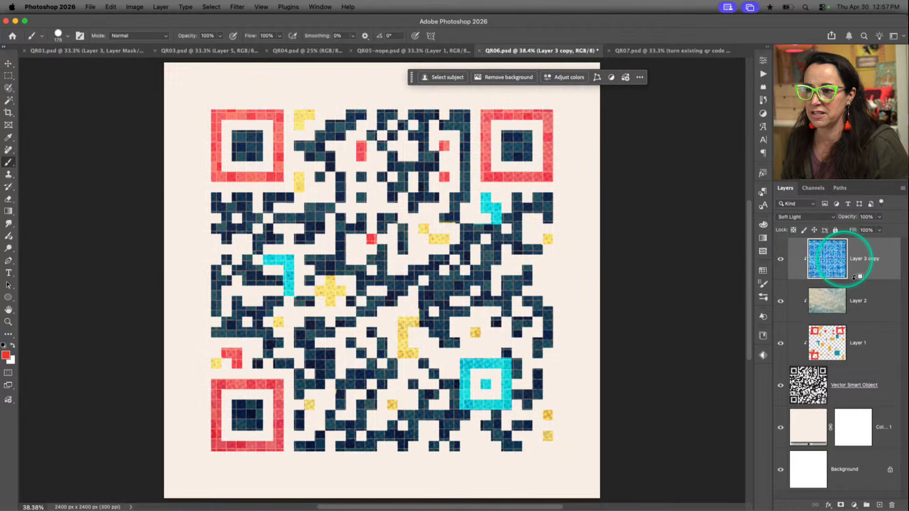
Preview other blend modes such as Hard Mix and Divide on Layer 3 copy, keeping Soft Light
click(816, 218)
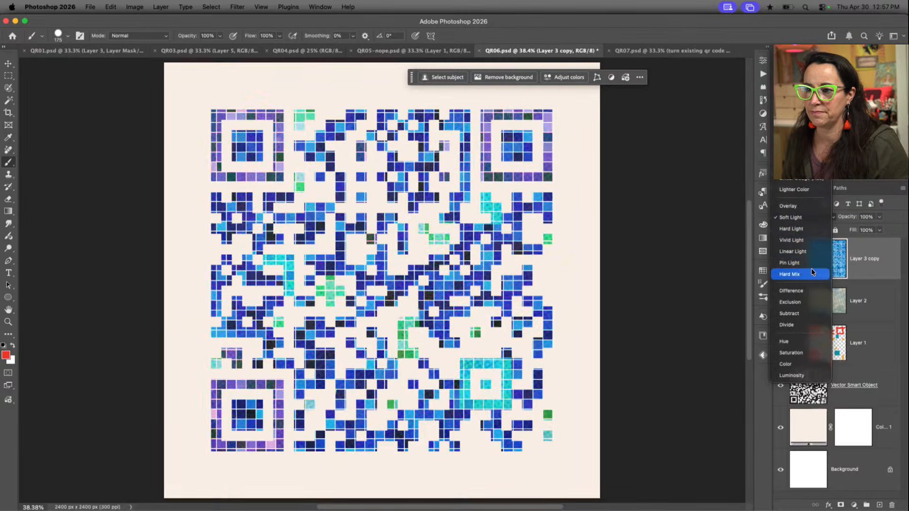
click(809, 303)
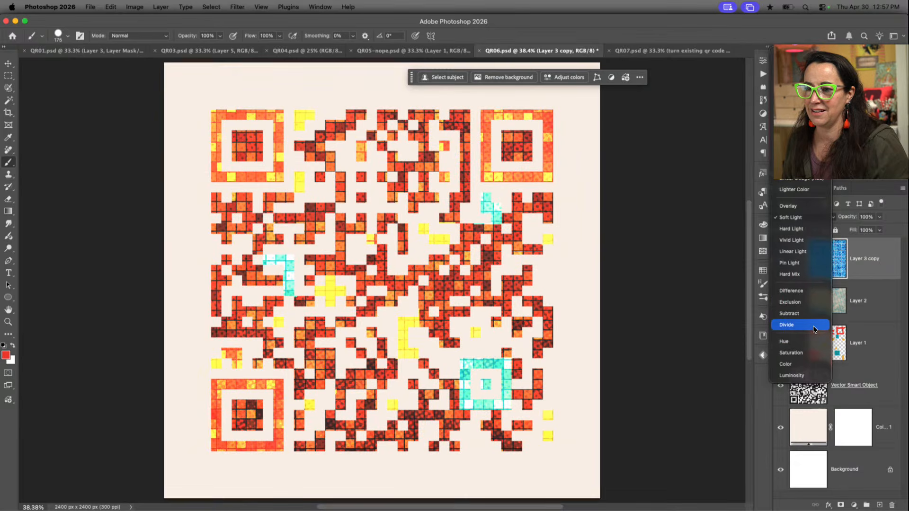
click(813, 325)
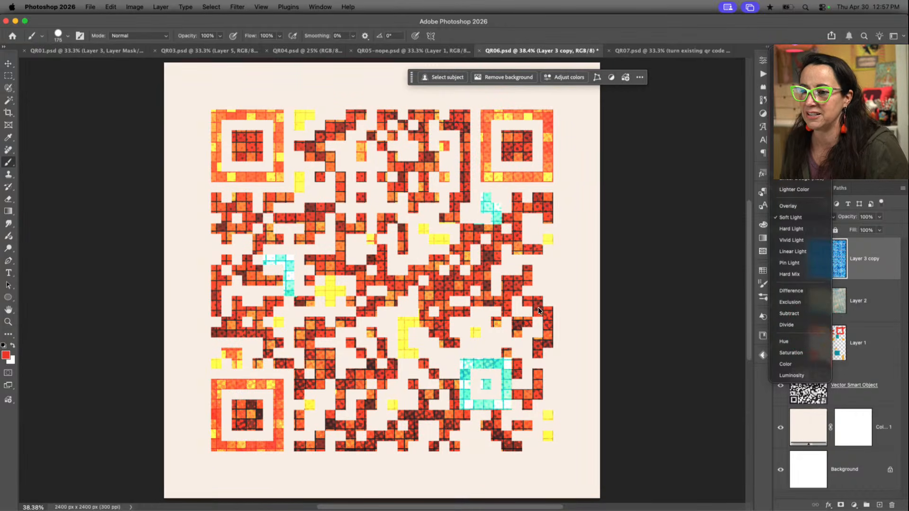
click(486, 302)
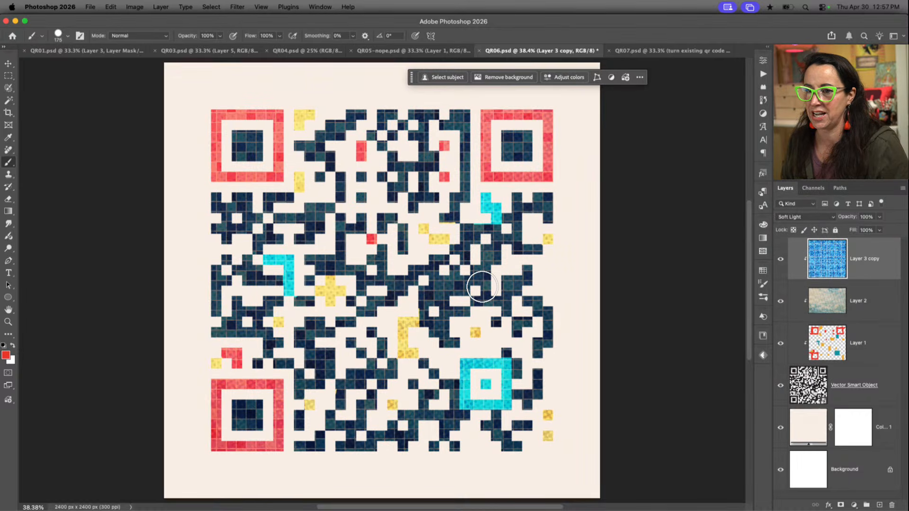
Move Layer 3 copy's tile mosaic slightly upward to line its grid up with the QR modules
key(v)
drag(477, 279, 476, 273)
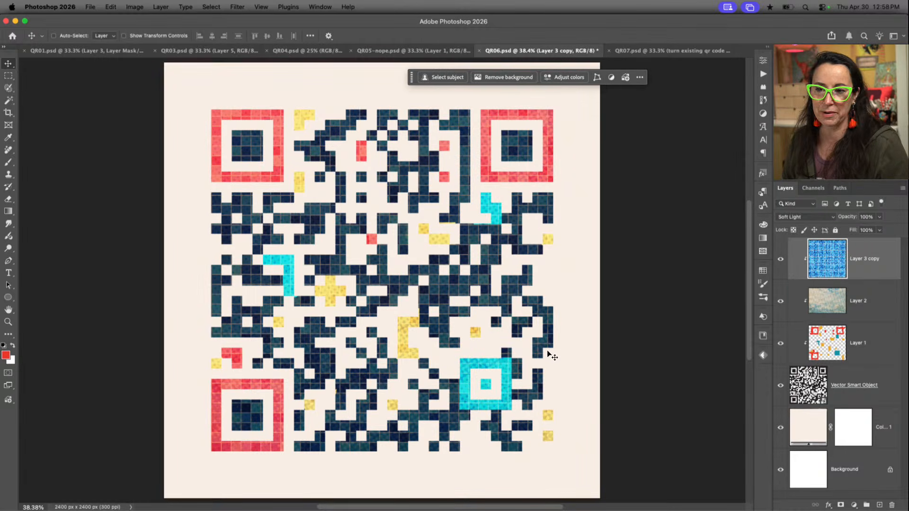
click(811, 318)
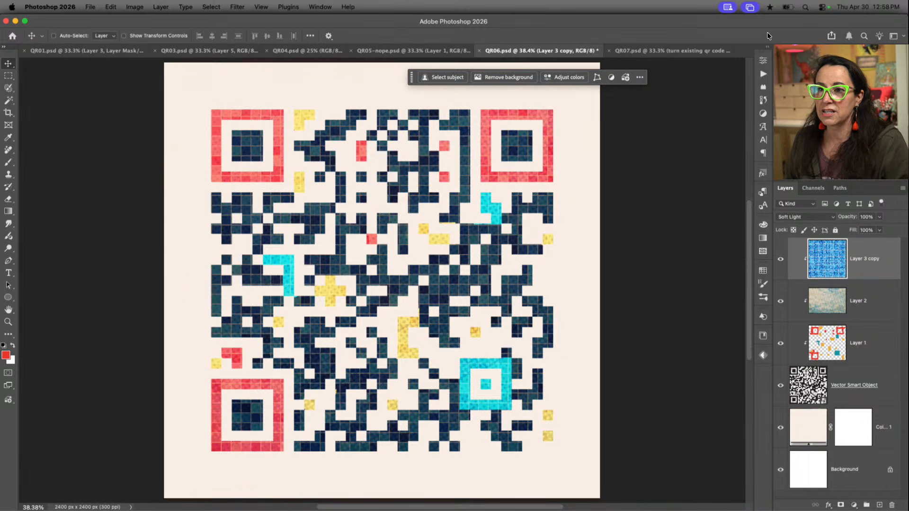
Switch to QR07.psd and toggle the generated coffee bean layer off and on to compare it with the original QR code
click(716, 55)
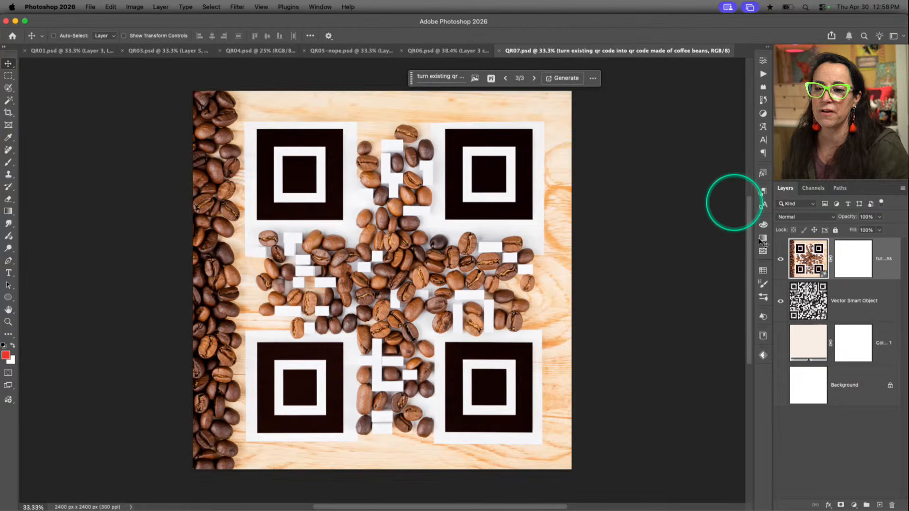
click(780, 259)
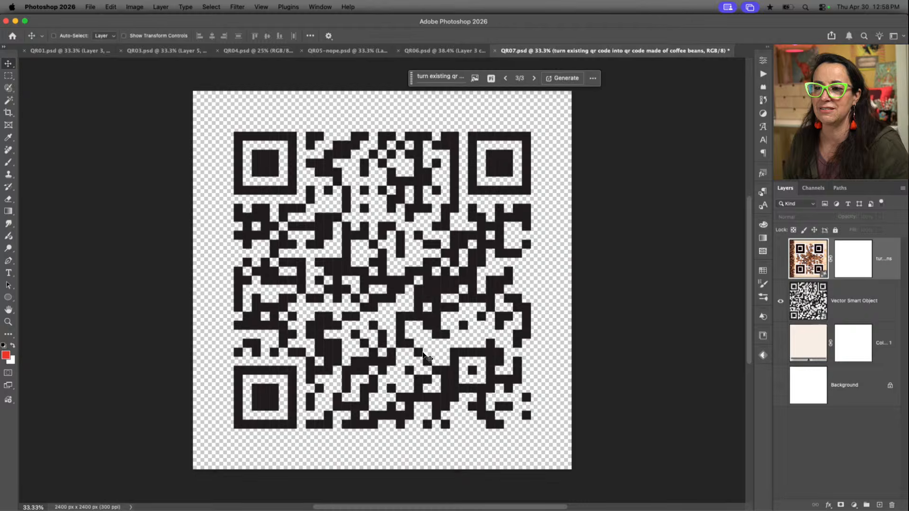
click(543, 308)
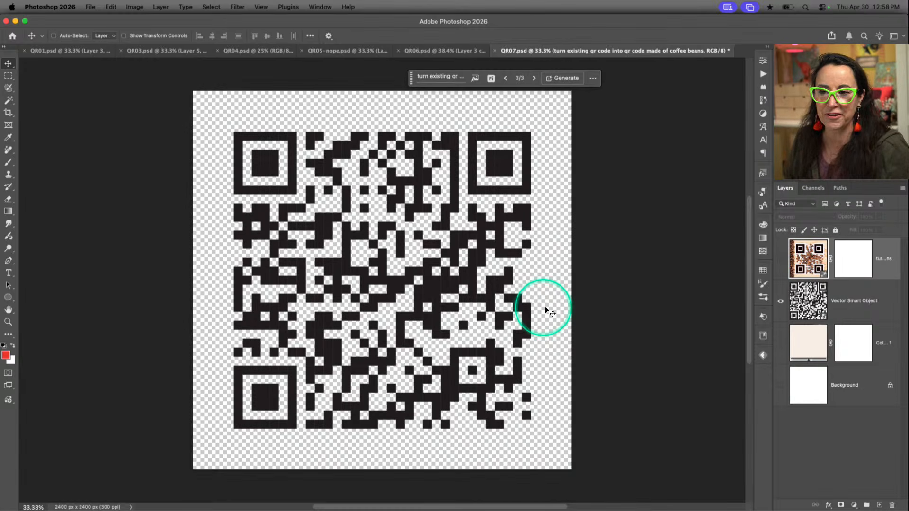
click(780, 261)
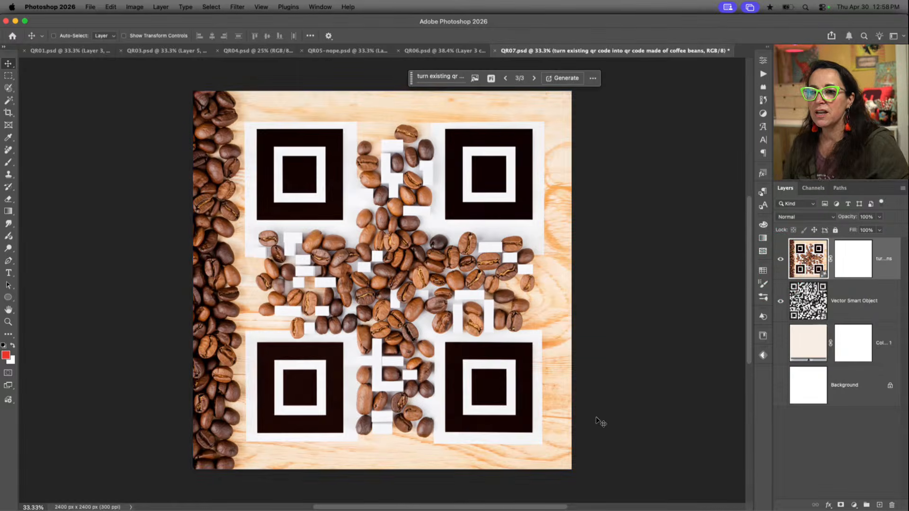
click(619, 369)
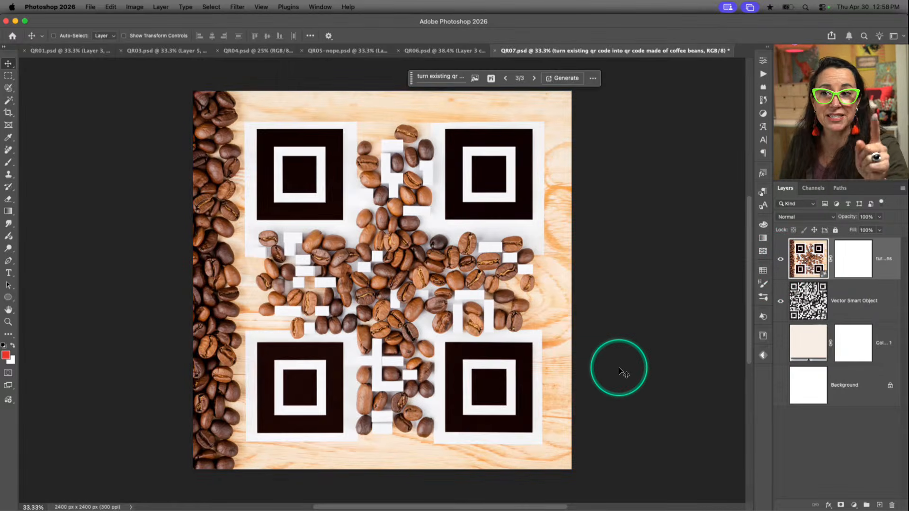
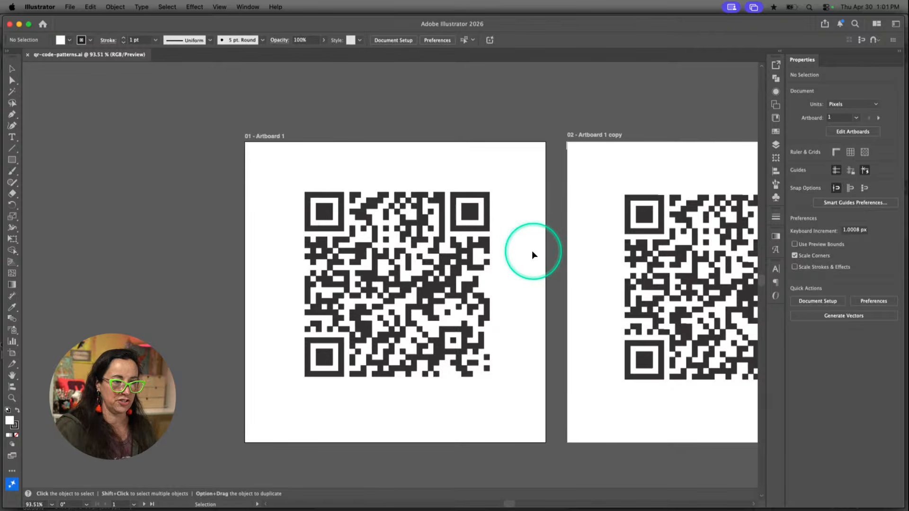
Switch to qr-code-patterns.ai, view it at 100%, and select individual modules of the QR code on Artboard 1
click(448, 284)
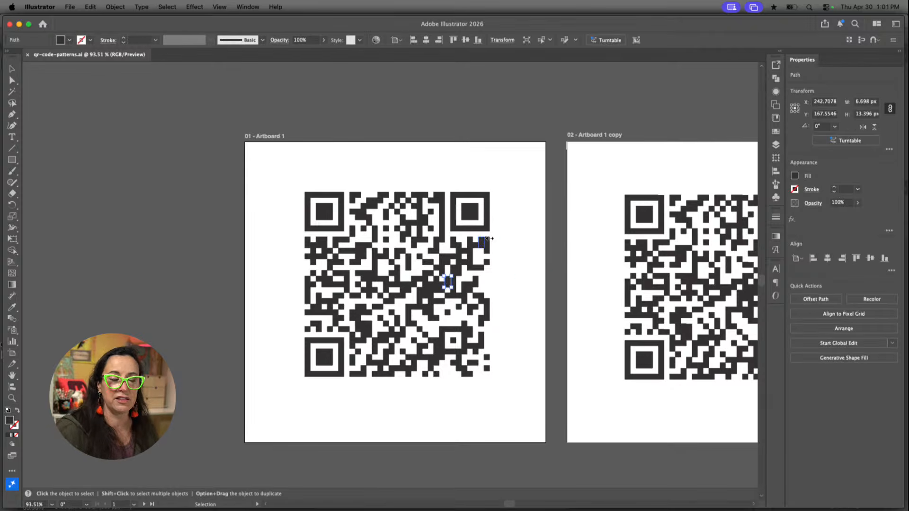
click(517, 202)
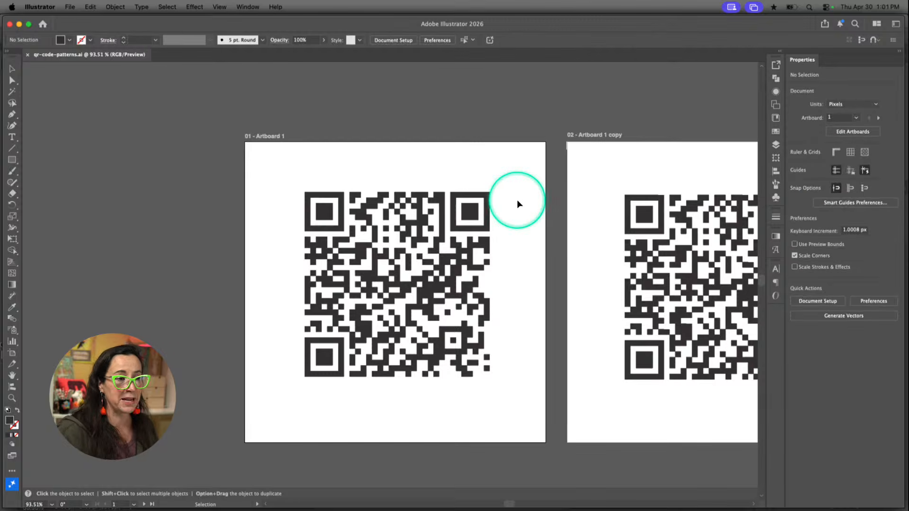
key(super+1)
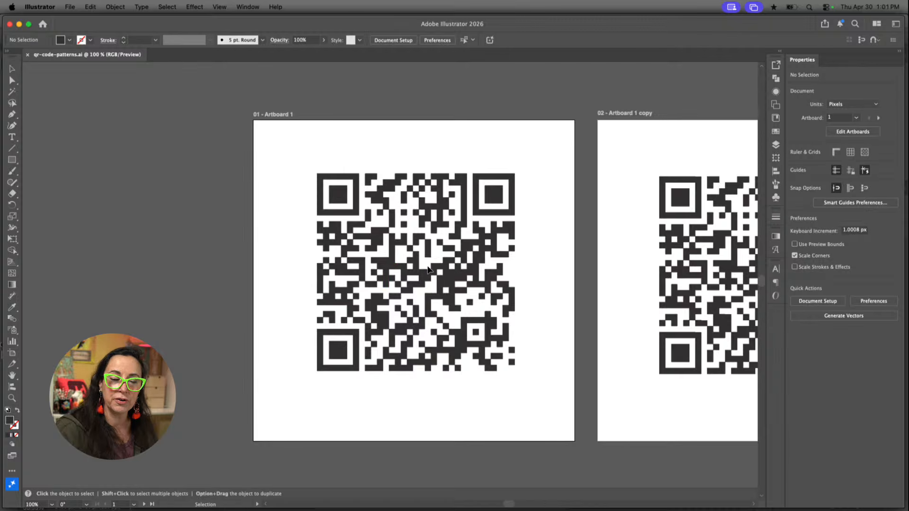
click(428, 269)
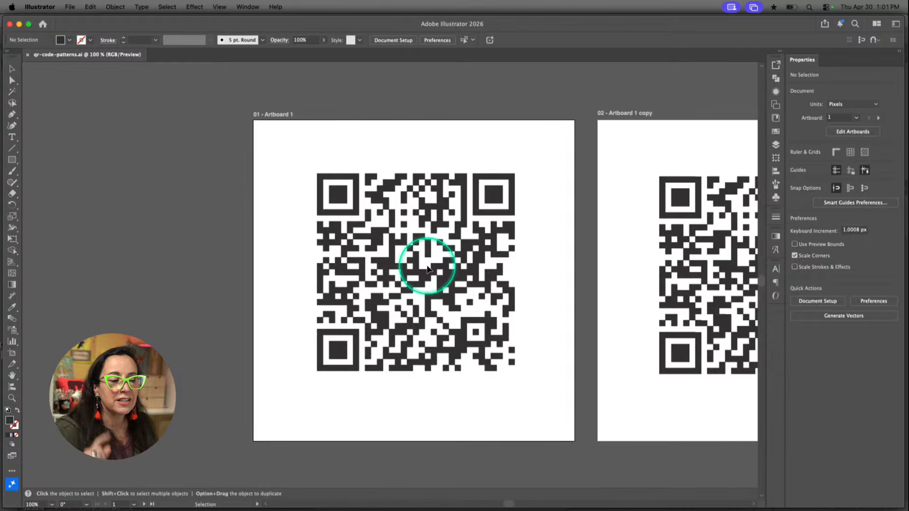
click(487, 248)
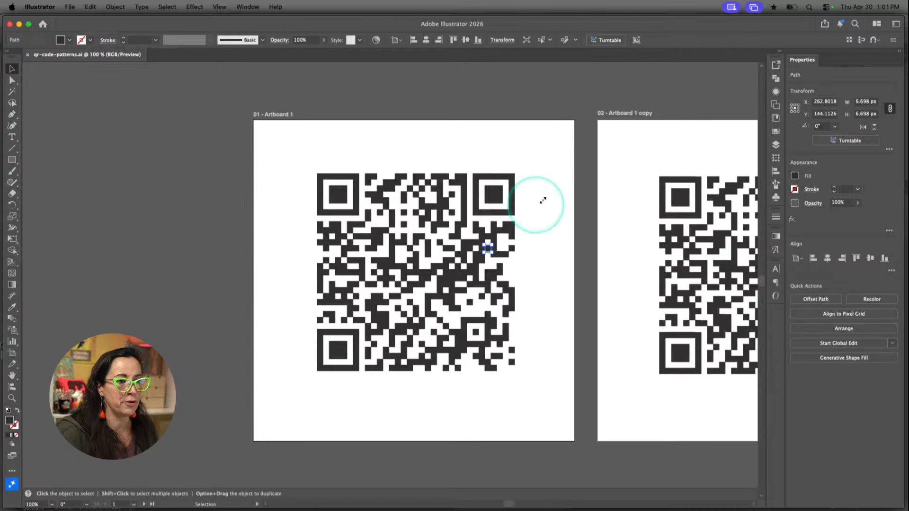
Display the artwork as outlines and examine Artboard 1's QR code at 150% to see how its pieces are built
key(super+y)
click(544, 172)
key(super+equal)
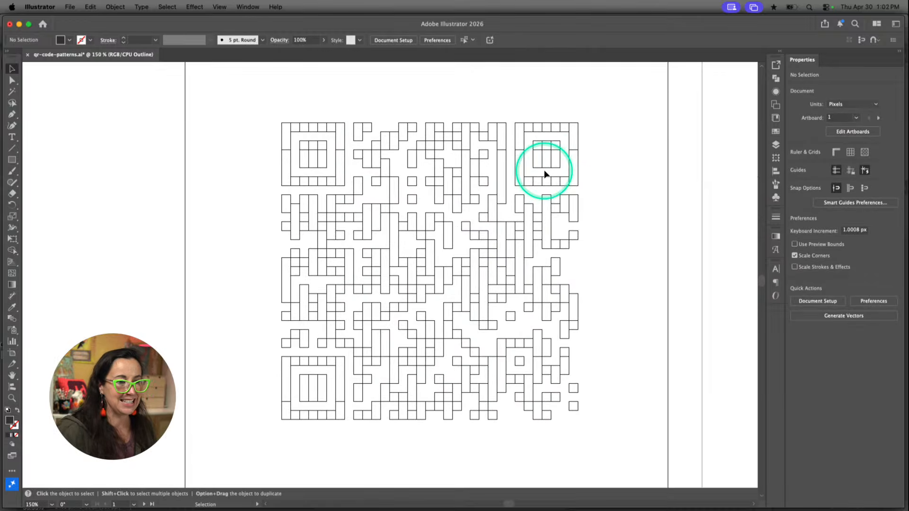
scroll(552, 174, right, 2)
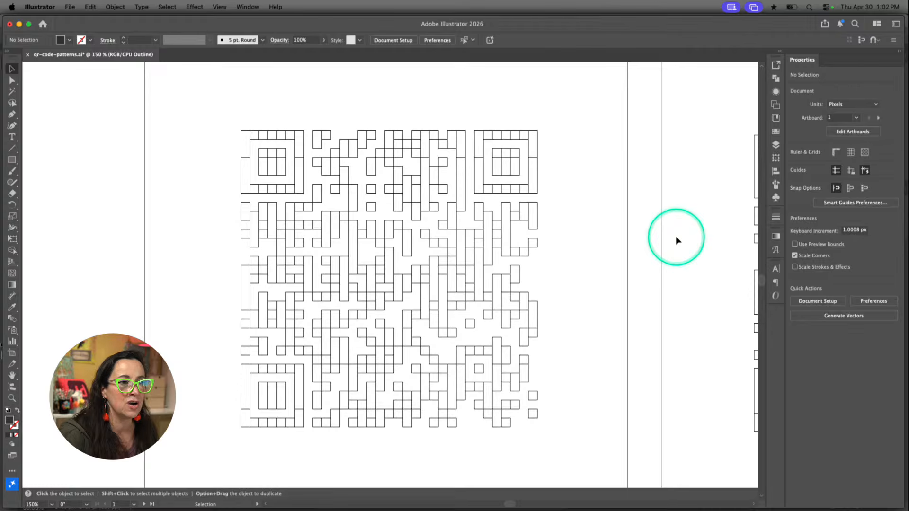
Pull single pieces off the upper-right finder pattern and the QR code's left edge, undo the moves, and return to normal preview
drag(536, 182, 549, 183)
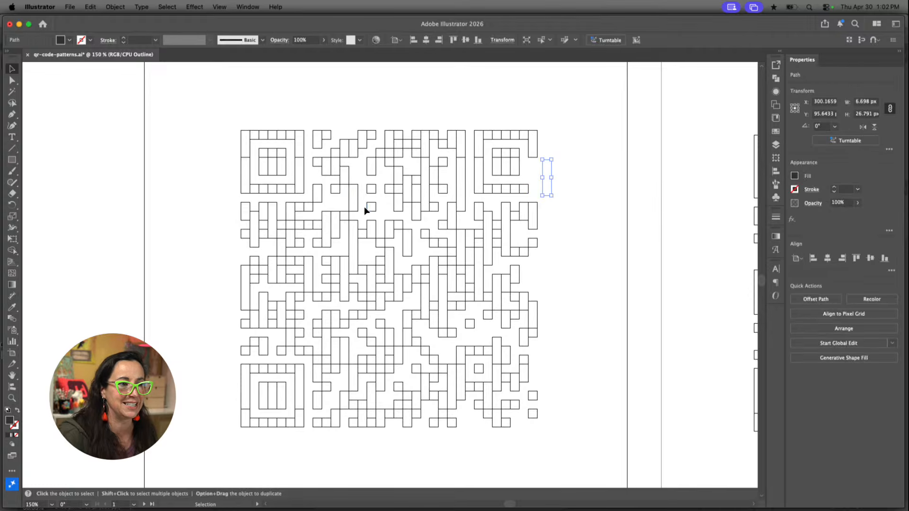
click(231, 209)
click(246, 206)
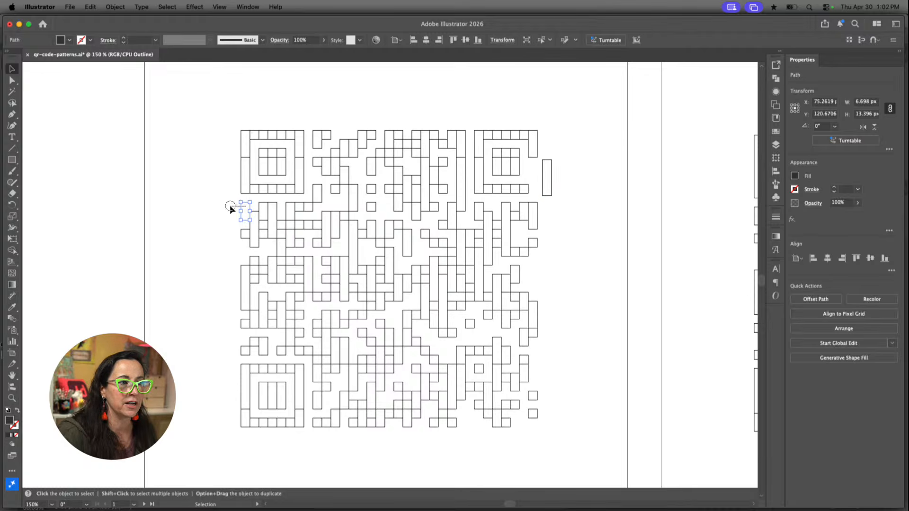
drag(240, 207, 226, 203)
key(super+z)
click(583, 245)
key(super+z)
key(super+y)
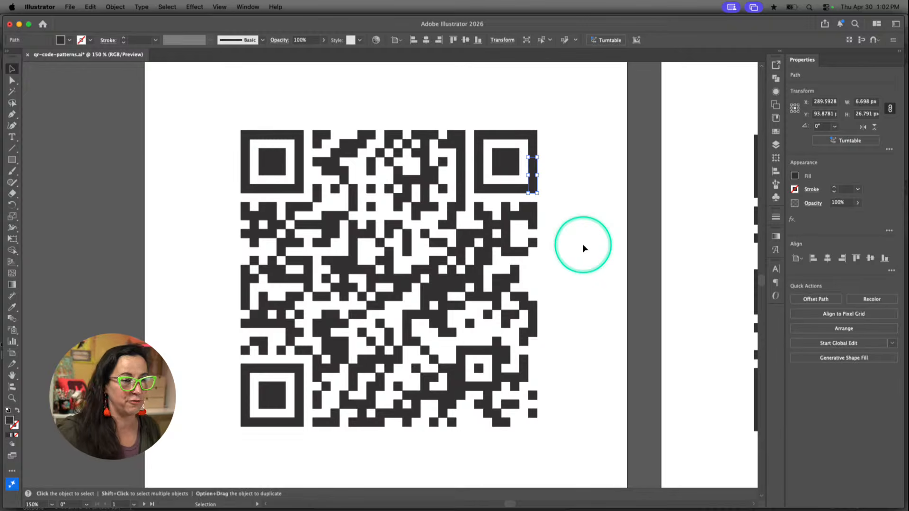
Check the separate paths in Artboard 1's QR code by selecting an inner module and the upper-right finder pattern, leaving everything deselected
click(581, 244)
click(568, 245)
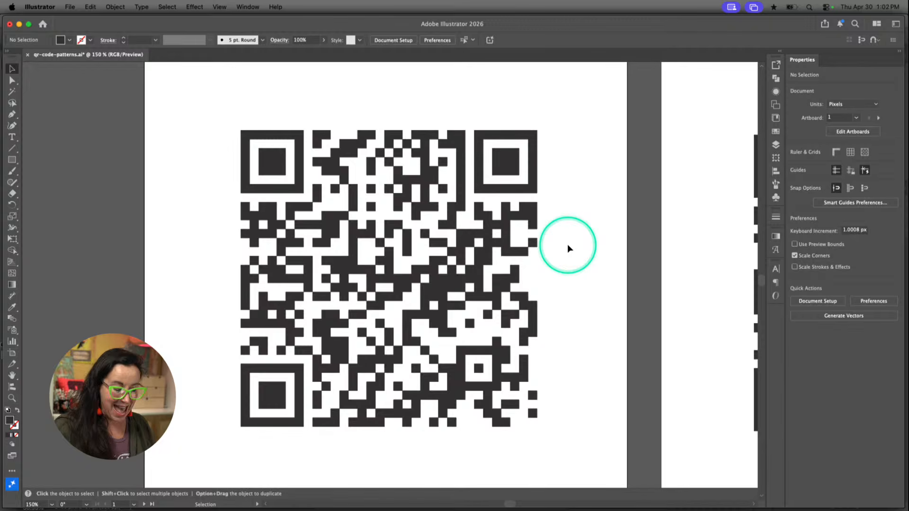
click(462, 241)
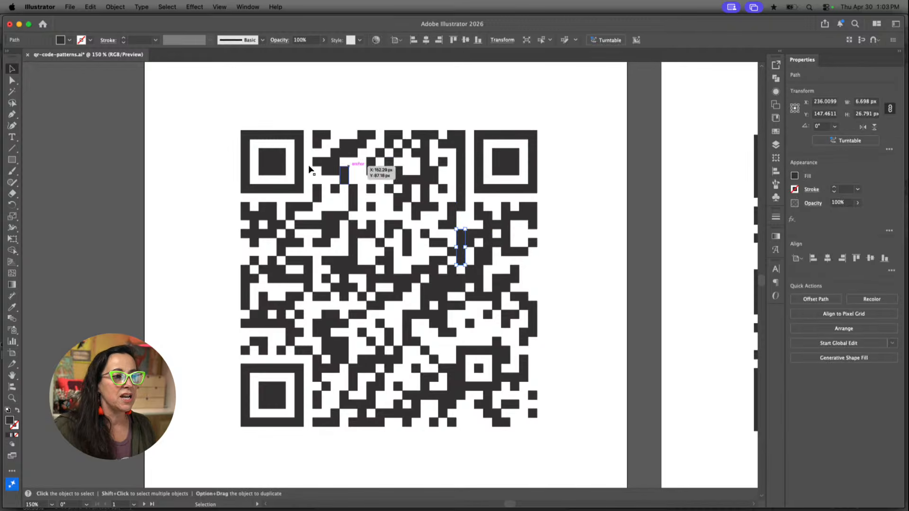
click(570, 204)
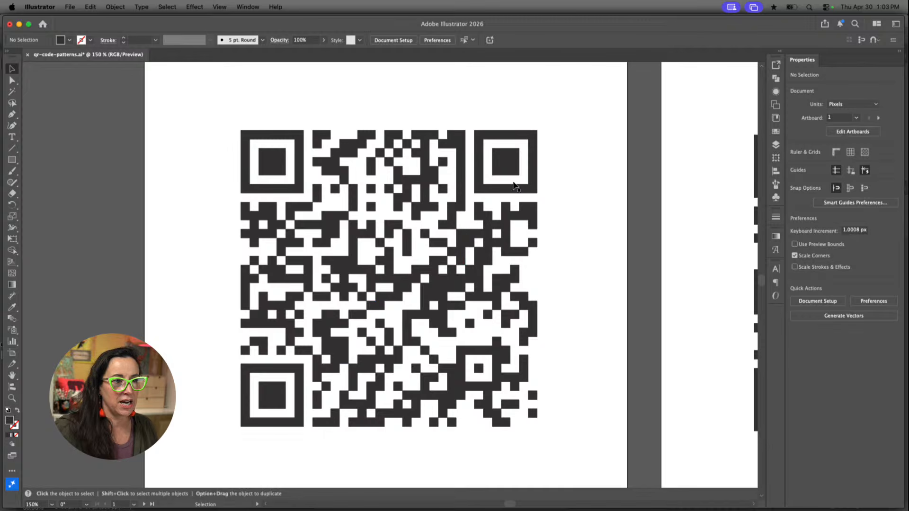
click(513, 167)
click(549, 123)
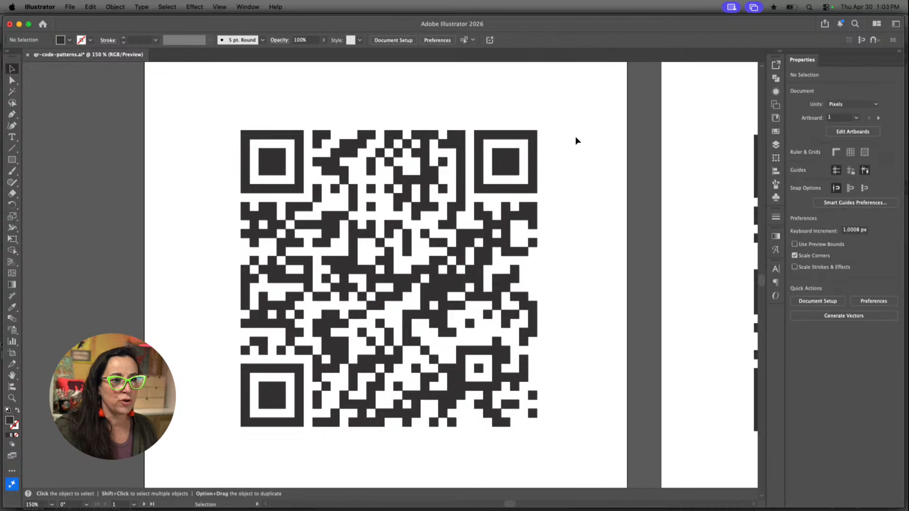
On Artboard 1 copy, move the grouped data modules away from the three finder patterns and undo the move
scroll(592, 156, right, 15)
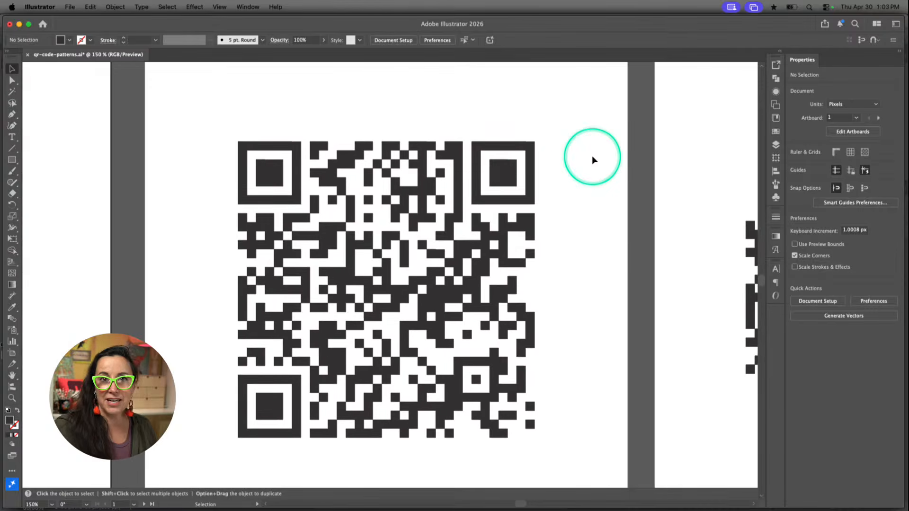
click(529, 178)
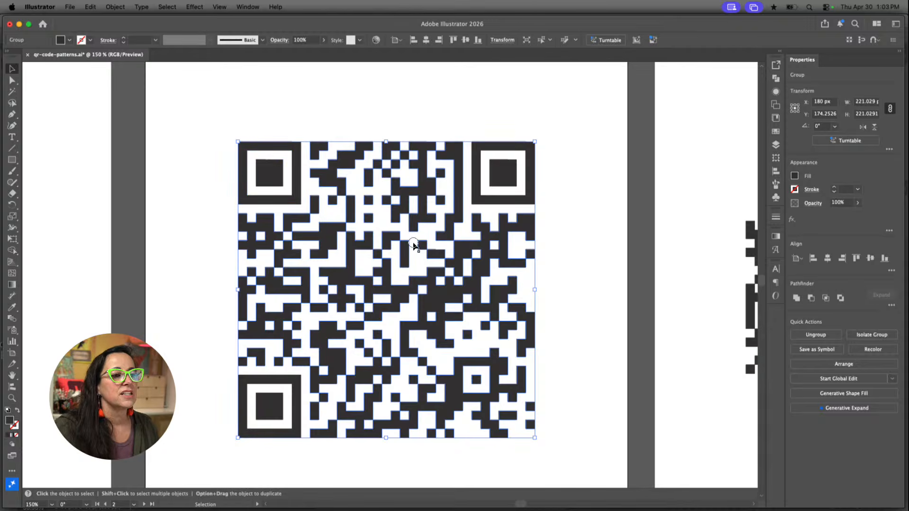
drag(459, 289, 380, 346)
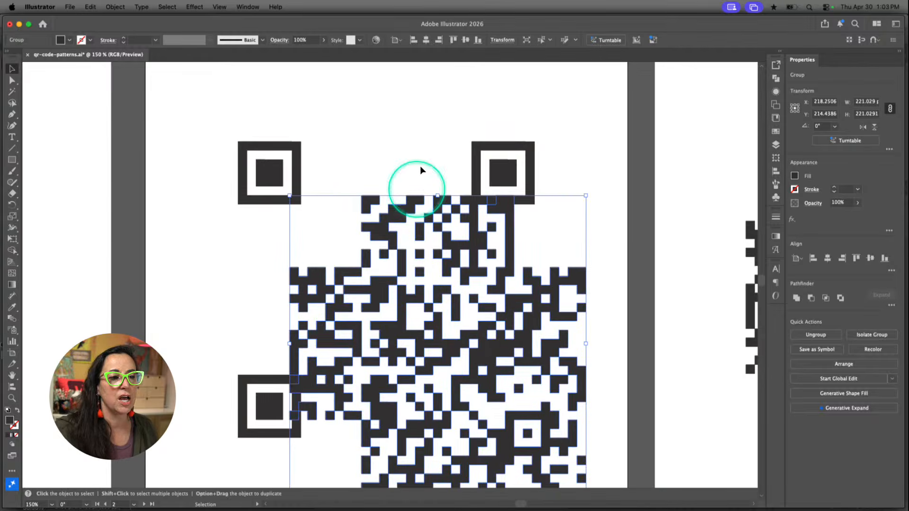
key(super+z)
key(super+z)
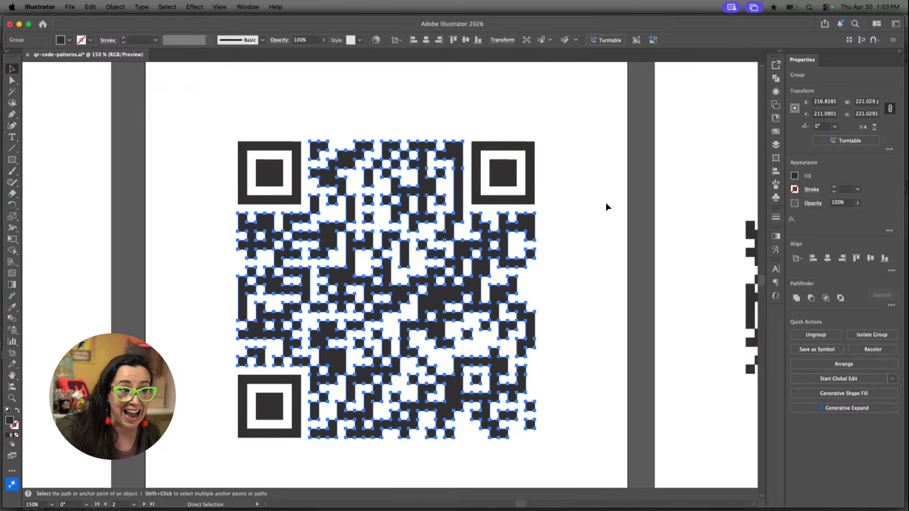
Try to make a pattern from the QR module group that has no finder patterns, and dismiss the alert
scroll(615, 210, right, 10)
click(615, 211)
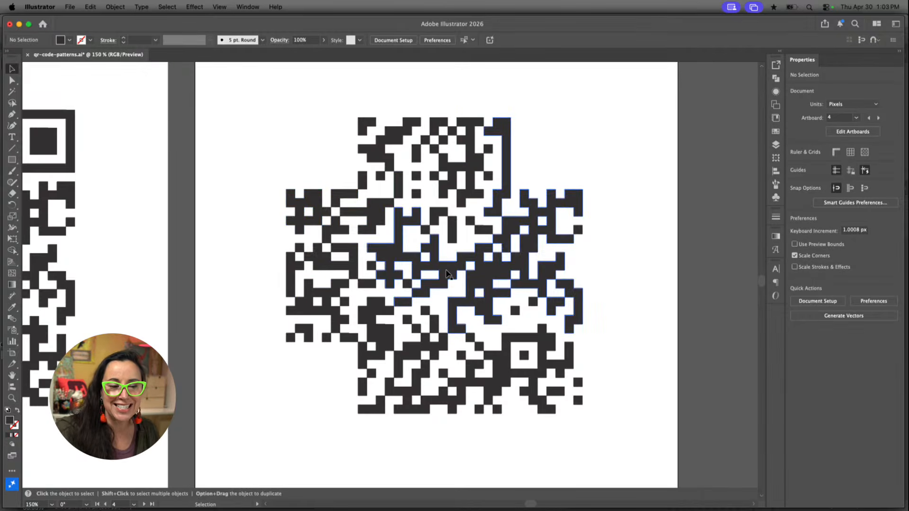
scroll(446, 274, left, 2)
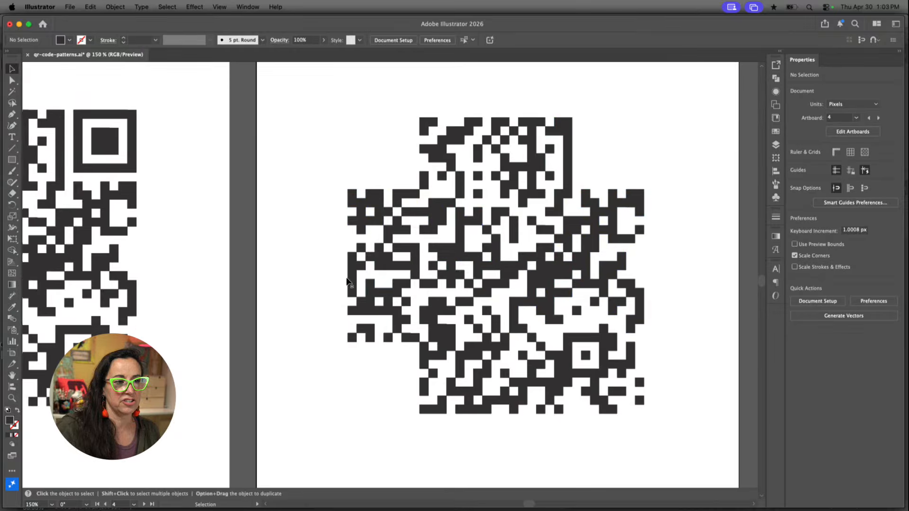
scroll(492, 245, right, 3)
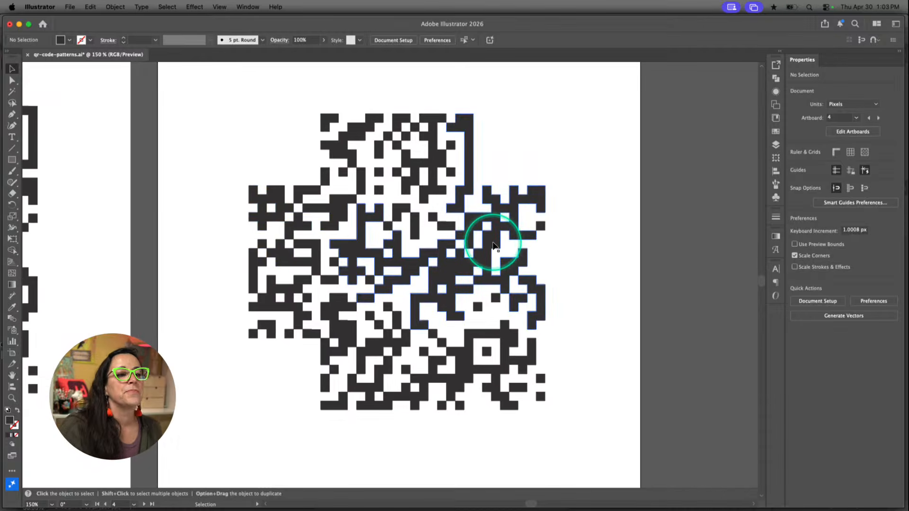
click(472, 285)
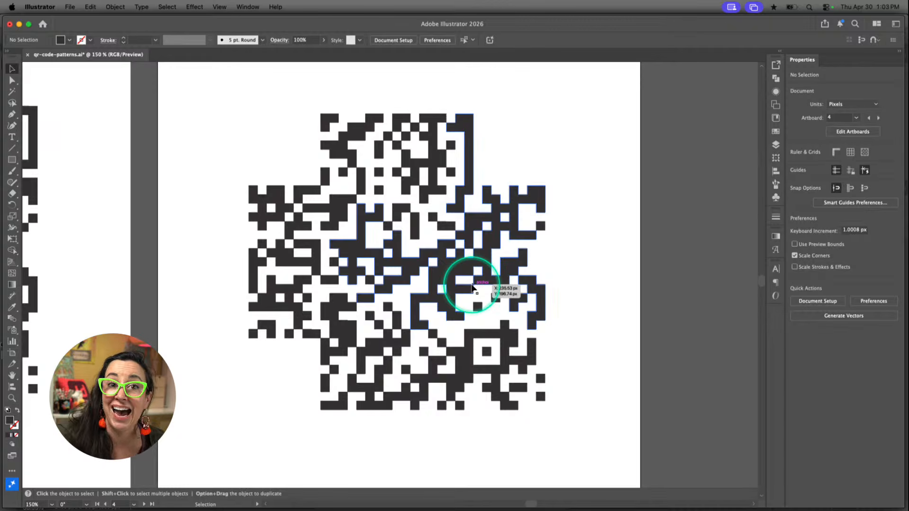
mouse_move(591, 95)
mouse_down()
mouse_move(245, 391)
mouse_move(228, 433)
mouse_up()
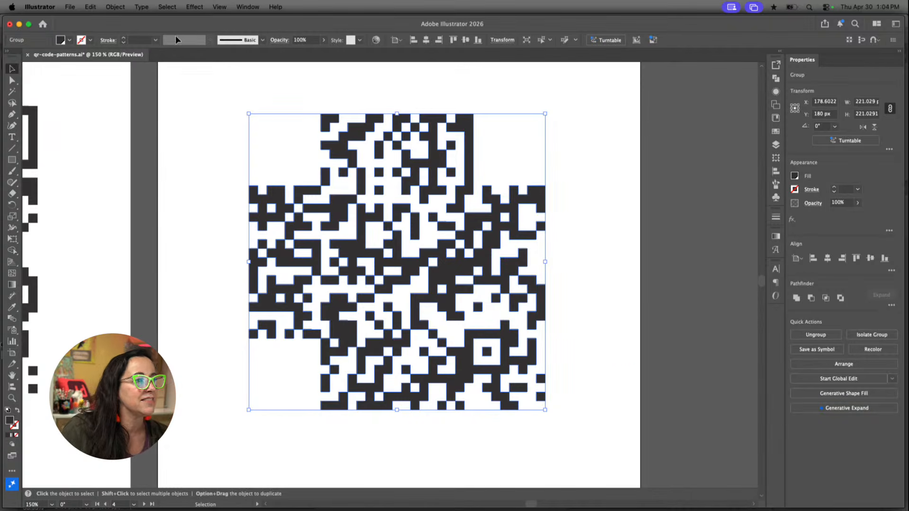
click(116, 8)
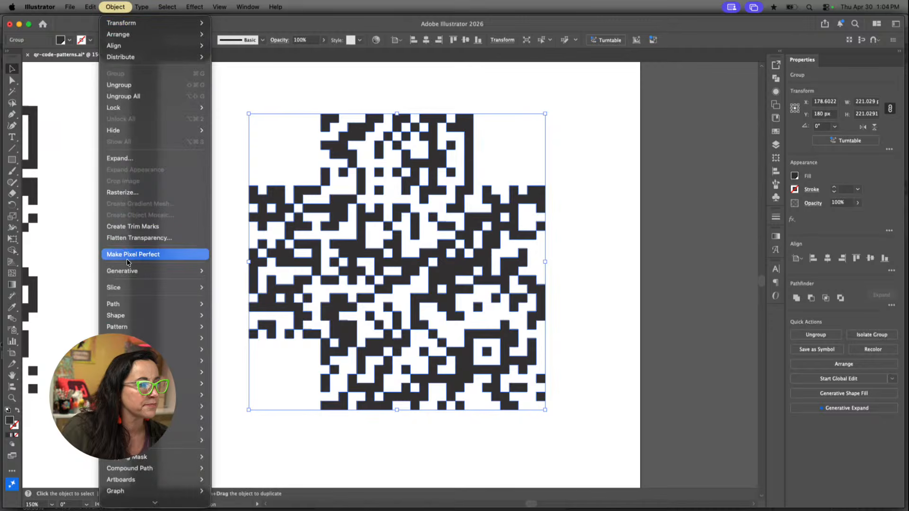
mouse_move(132, 329)
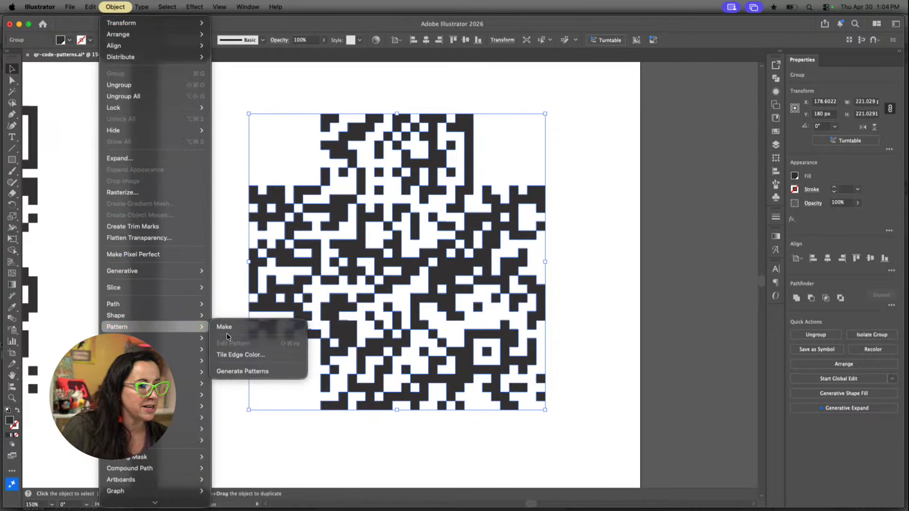
click(227, 328)
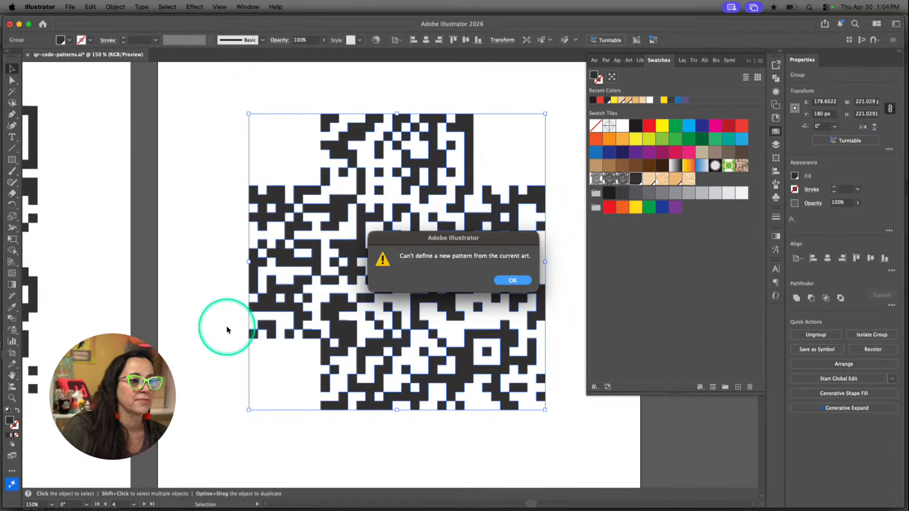
click(513, 281)
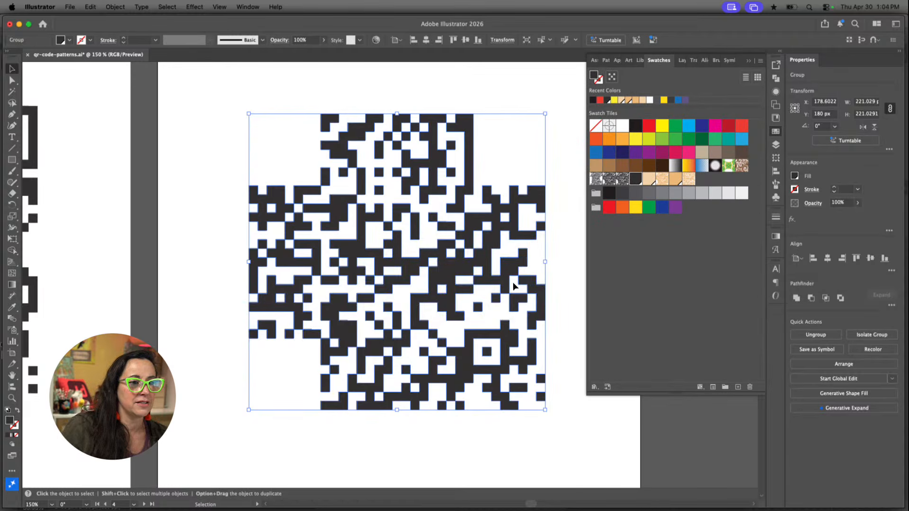
Reselect the module group without finder patterns and examine it at 100% together with the cat illustration on Artboard 2
click(202, 185)
scroll(404, 247, right, 5)
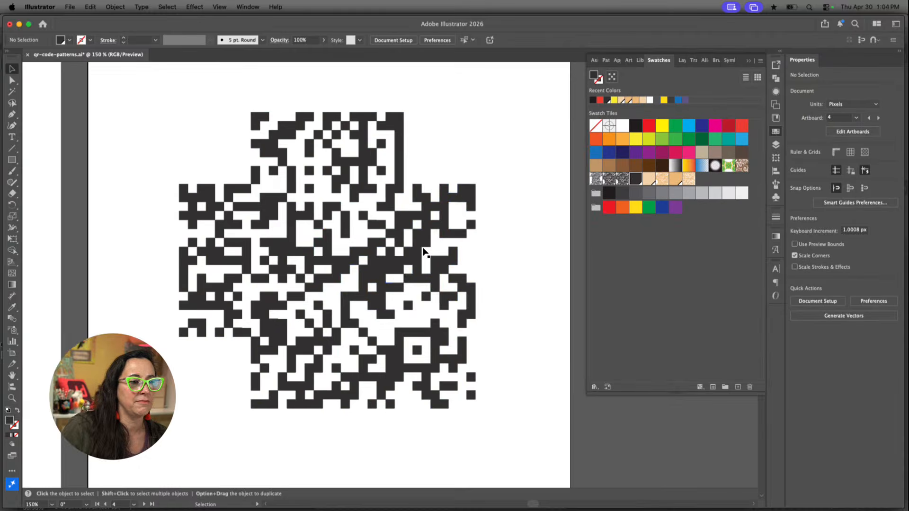
click(421, 246)
click(395, 252)
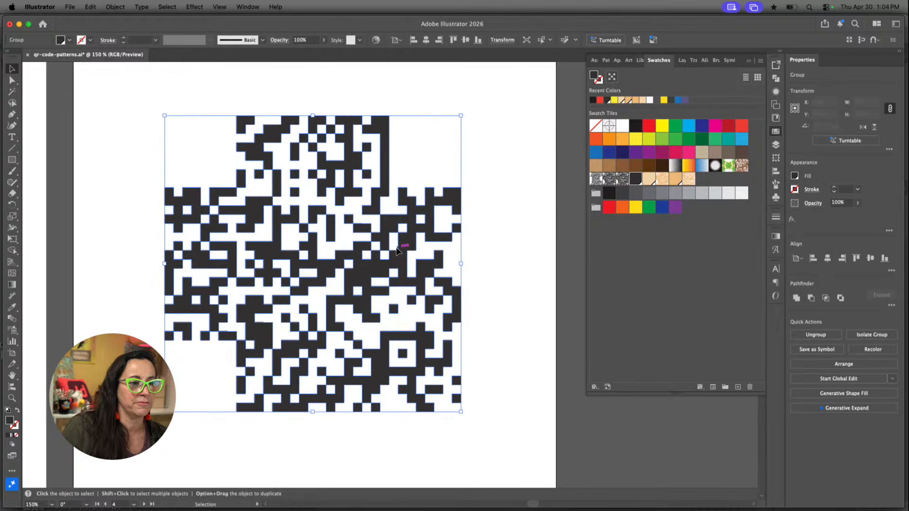
scroll(413, 253, down, 2)
scroll(413, 252, left, 1)
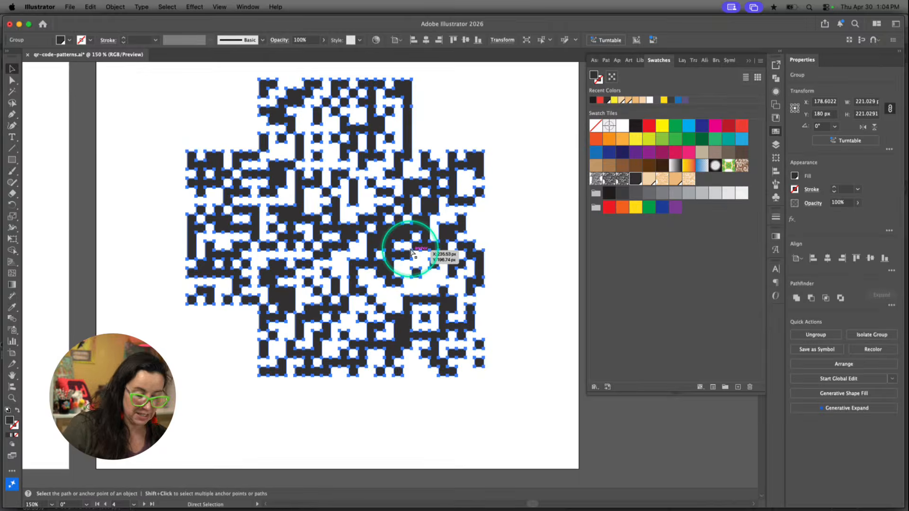
key(super+minus)
scroll(406, 252, down, 5)
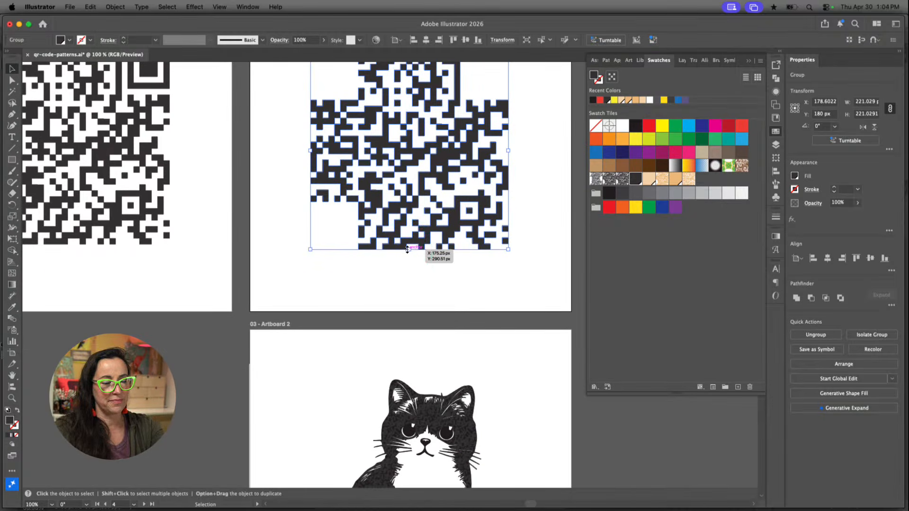
click(408, 247)
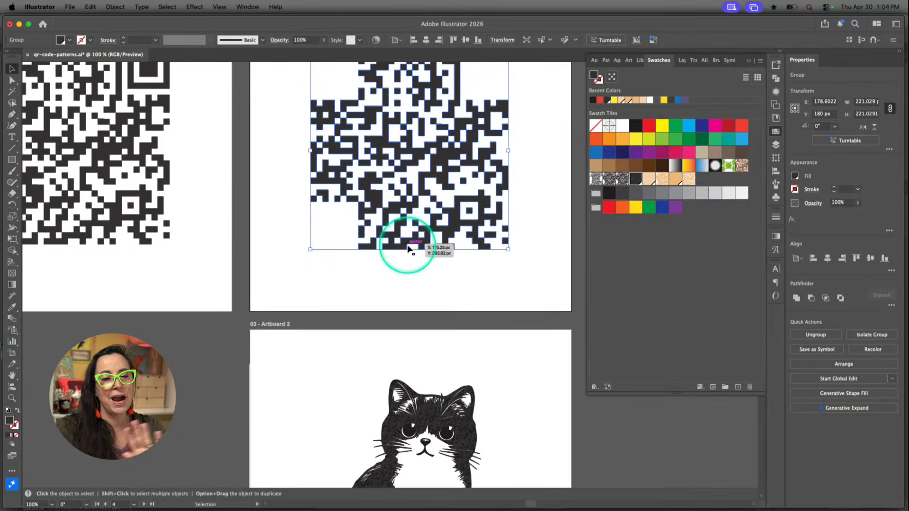
Select the whole finder-free module group with a marquee and compare it with the cat illustration on the artboard below
scroll(432, 243, up, 3)
scroll(432, 243, right, 2)
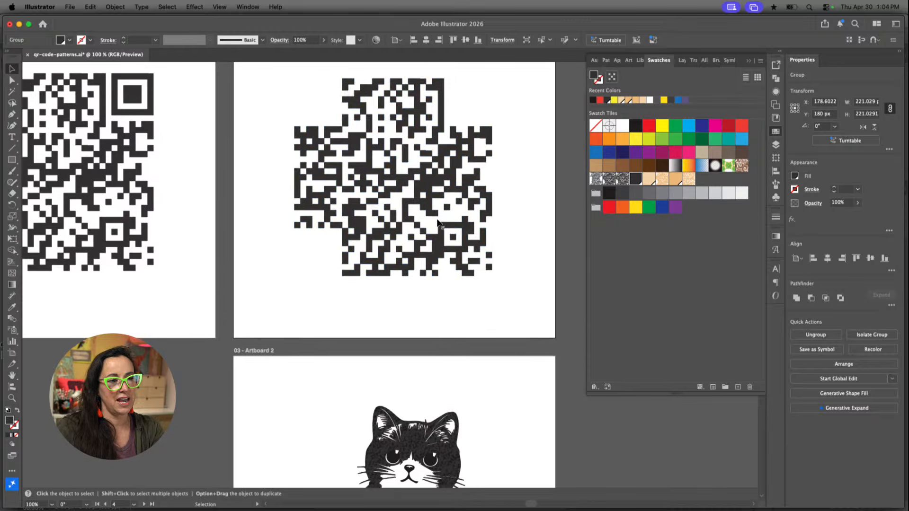
click(438, 223)
drag(513, 105, 257, 330)
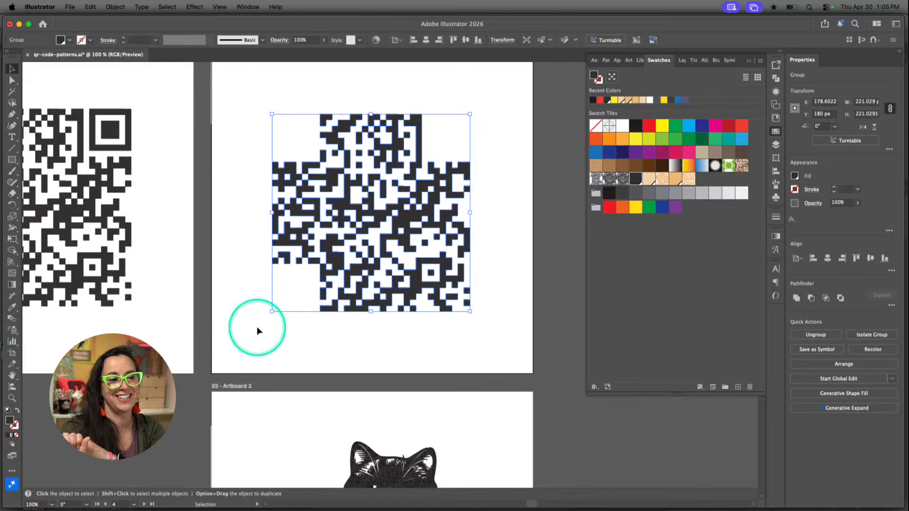
scroll(267, 344, down, 8)
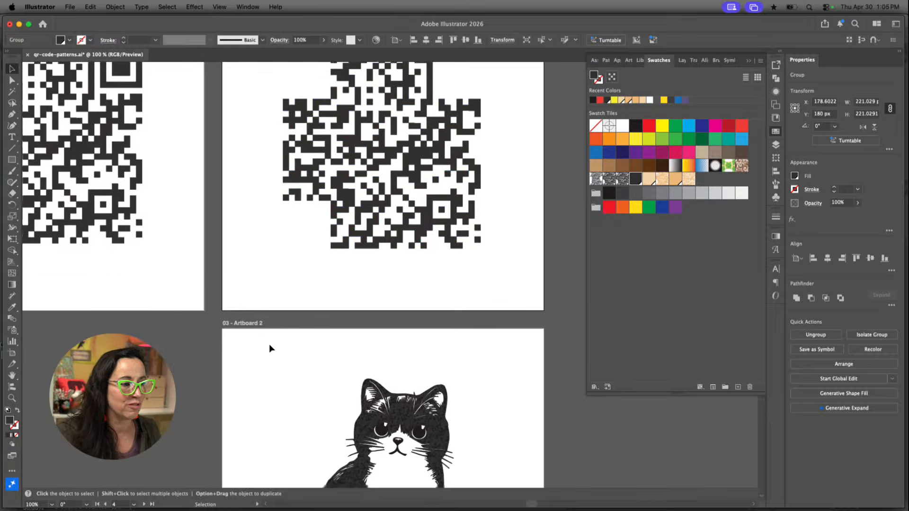
Deselect the module group and examine the pattern-filled cat illustration on Artboard 2
scroll(268, 345, down, 5)
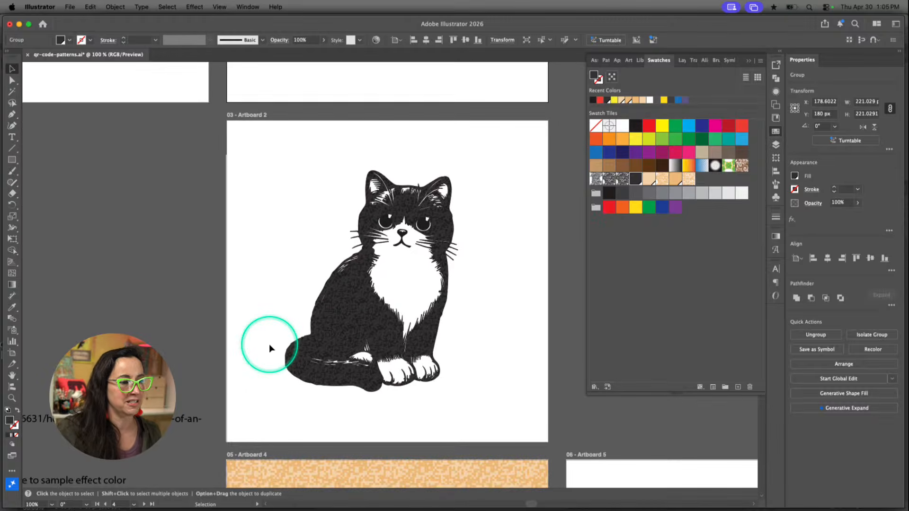
scroll(325, 329, up, 2)
scroll(325, 329, right, 3)
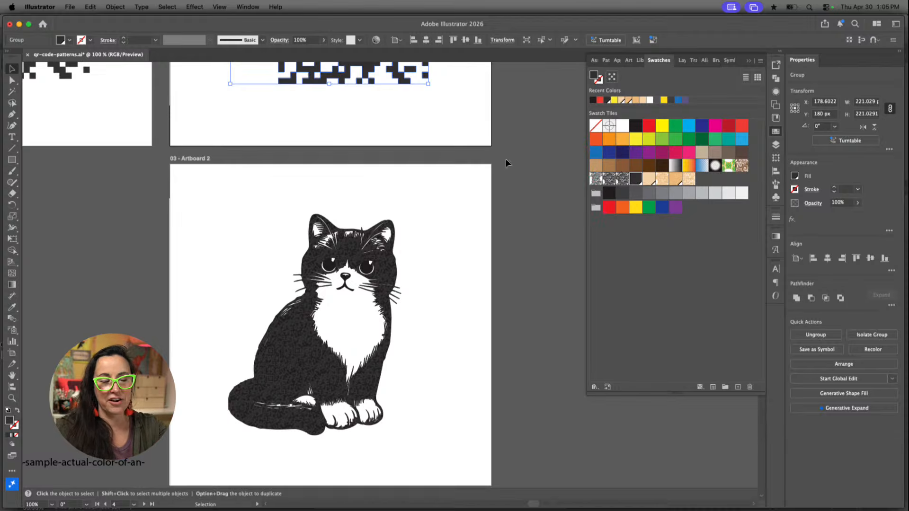
scroll(419, 102, up, 4)
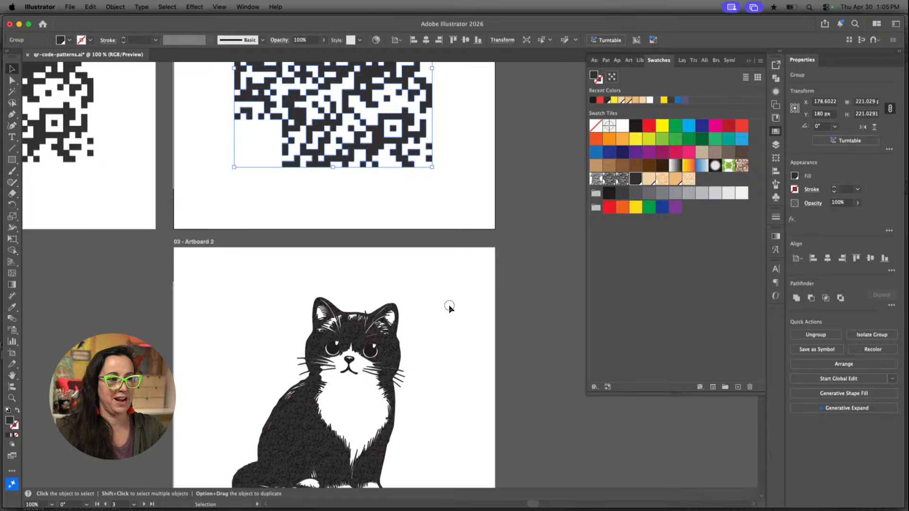
click(469, 241)
scroll(421, 330, down, 2)
scroll(421, 329, down, 3)
click(420, 326)
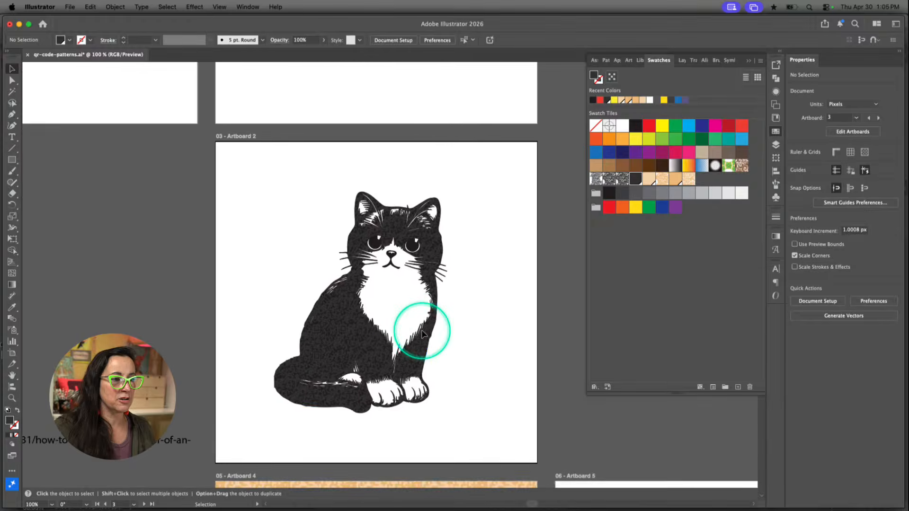
Move the small QR code group off the cat's body onto the white area beside its back
alt+scroll(421, 328, up, 5)
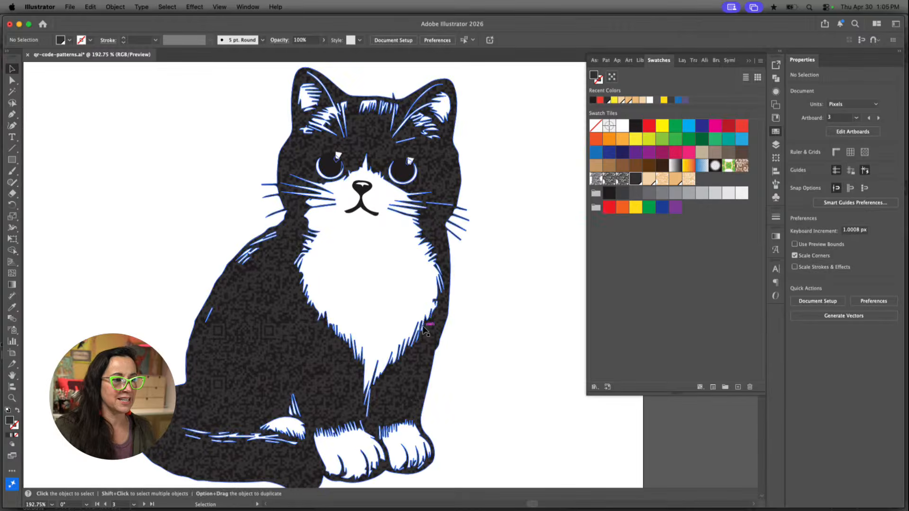
scroll(450, 342, left, 2)
click(452, 347)
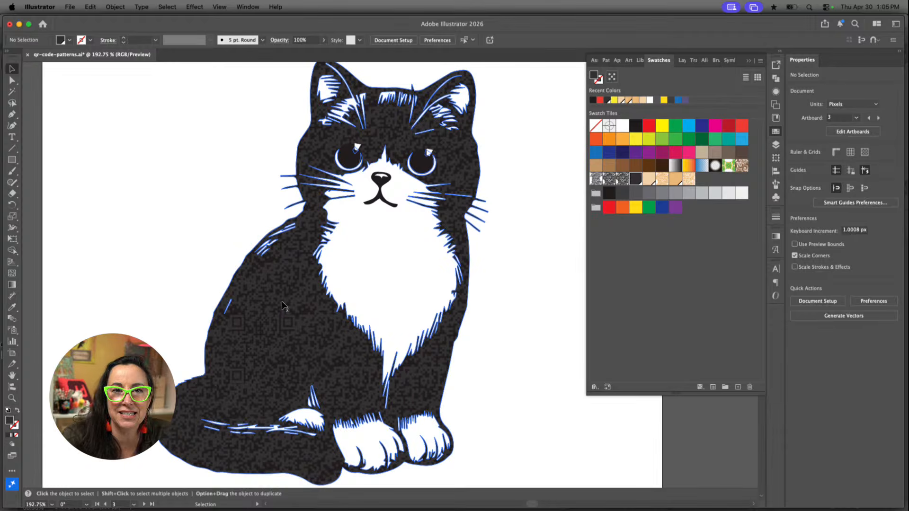
alt+scroll(261, 333, up, 2)
scroll(260, 330, up, 7)
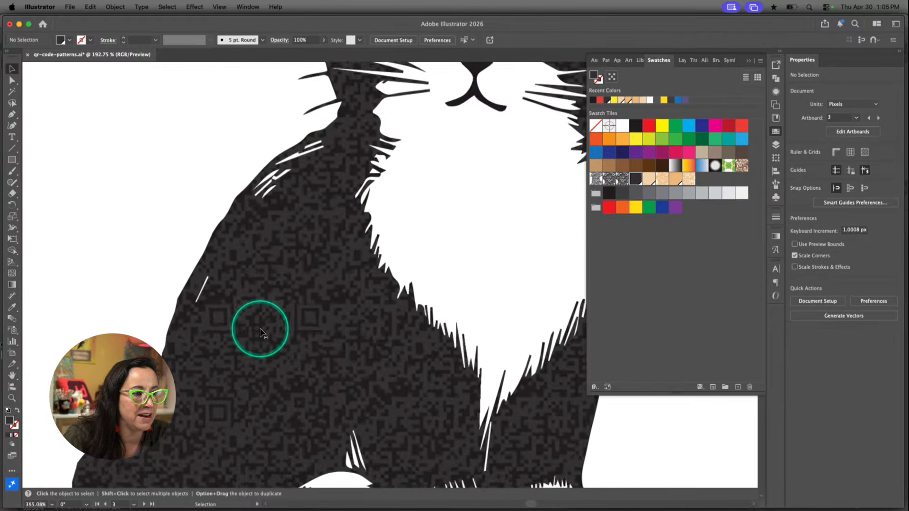
scroll(277, 353, down, 3)
scroll(278, 353, left, 2)
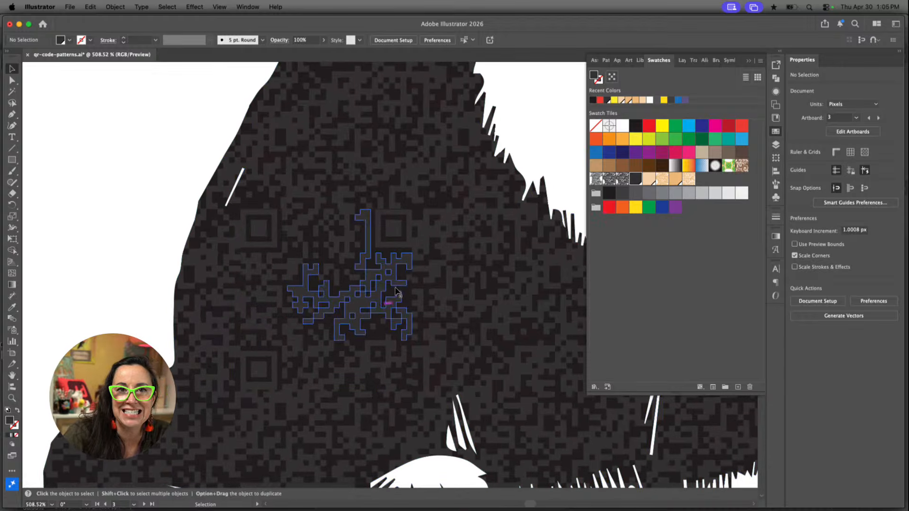
drag(349, 296, 69, 199)
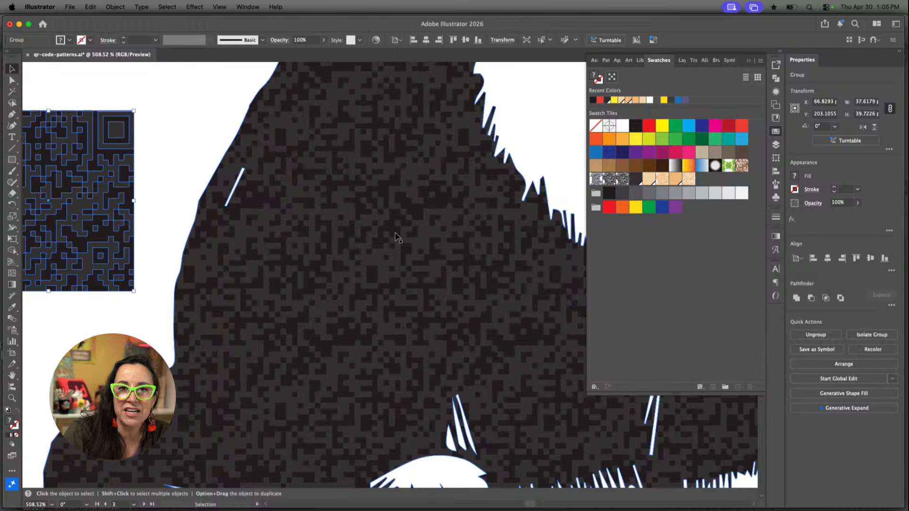
Examine the QR module pattern across the cat's back, body and paws in close-up
click(396, 235)
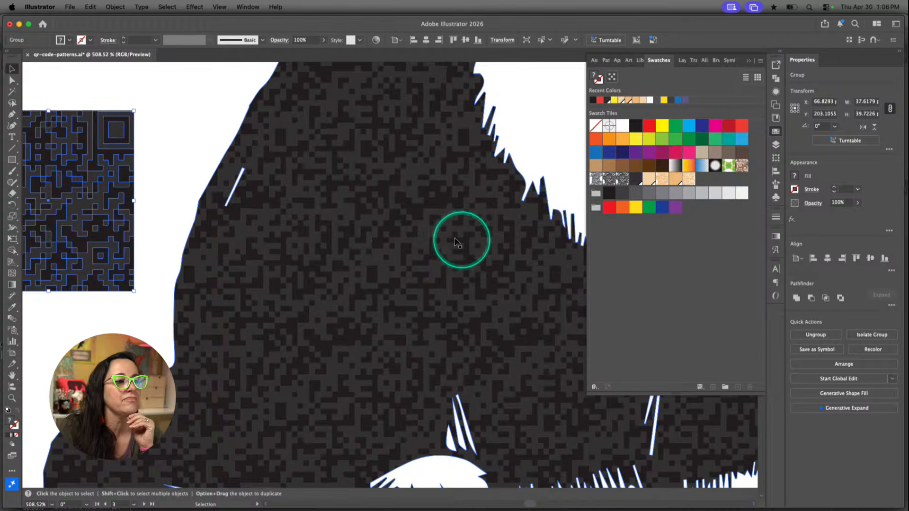
scroll(461, 239, up, 5)
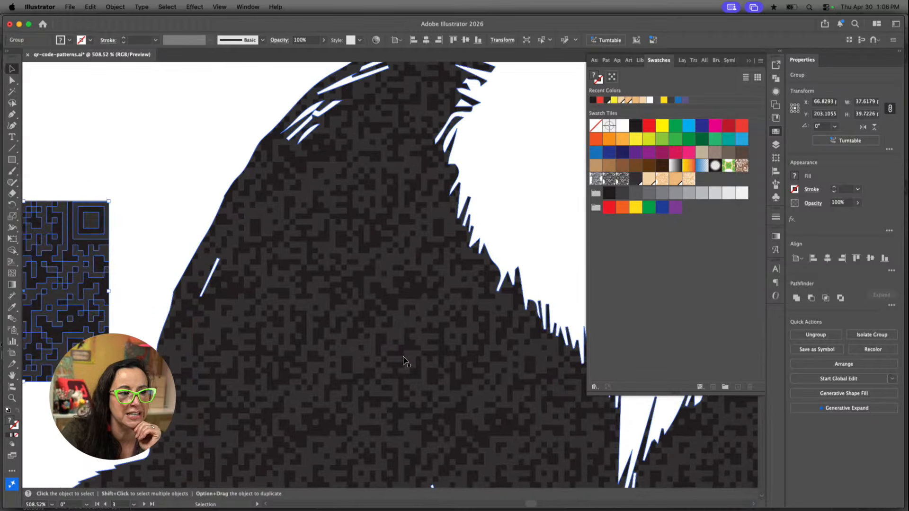
scroll(405, 361, down, 8)
scroll(405, 361, right, 5)
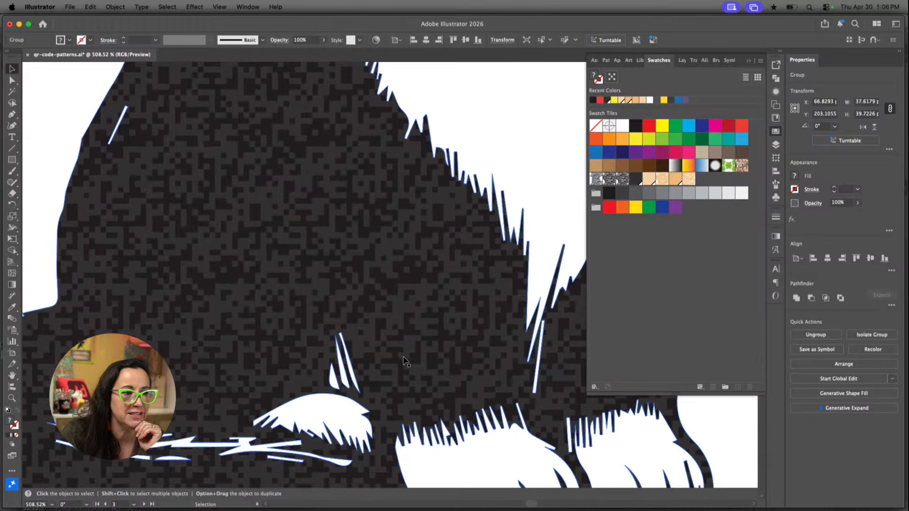
click(480, 307)
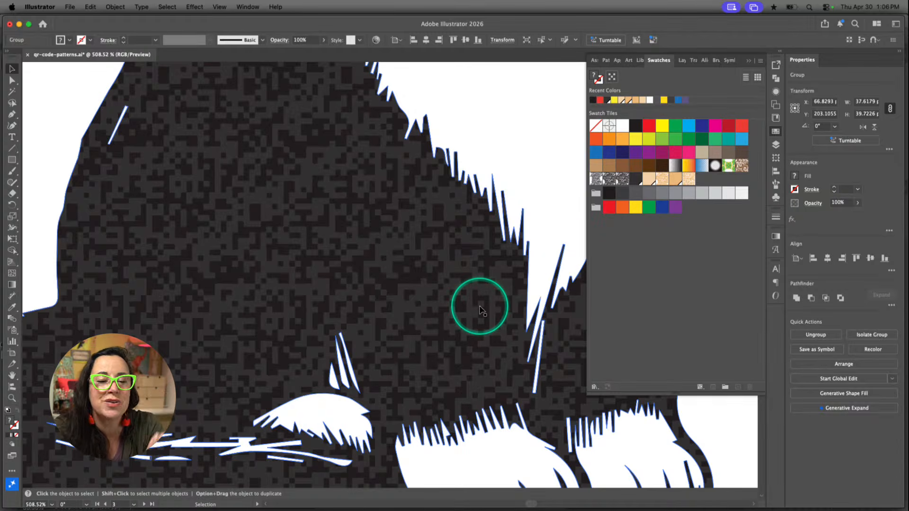
scroll(479, 306, left, 8)
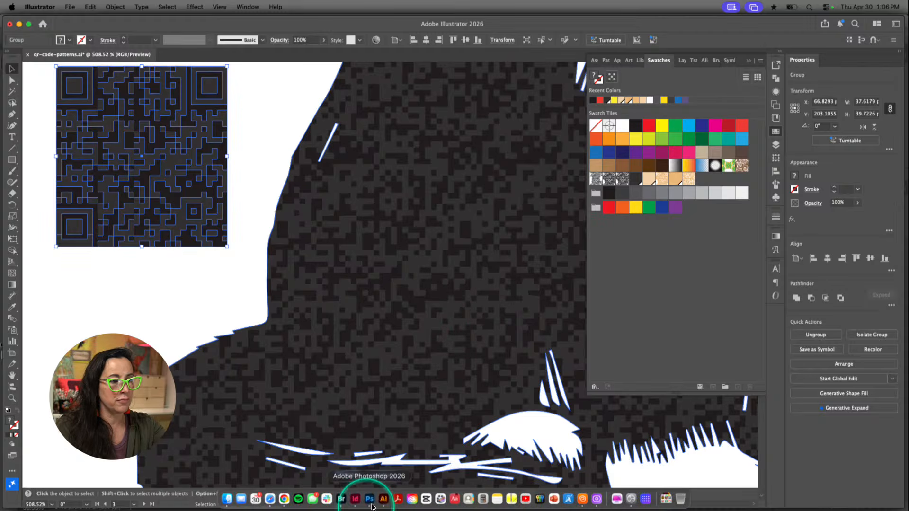
Switch to InDesign and show the whole Basic QR Creation layout on page 8
click(355, 500)
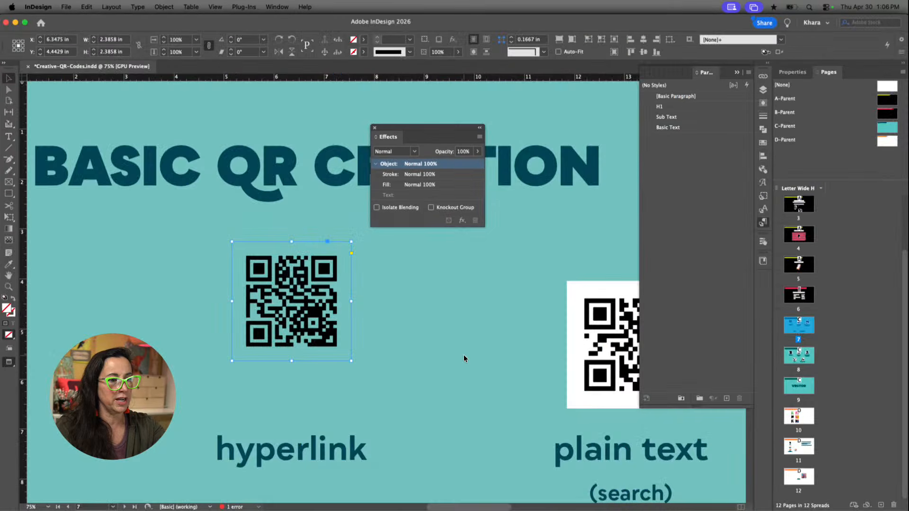
scroll(464, 354, right, 5)
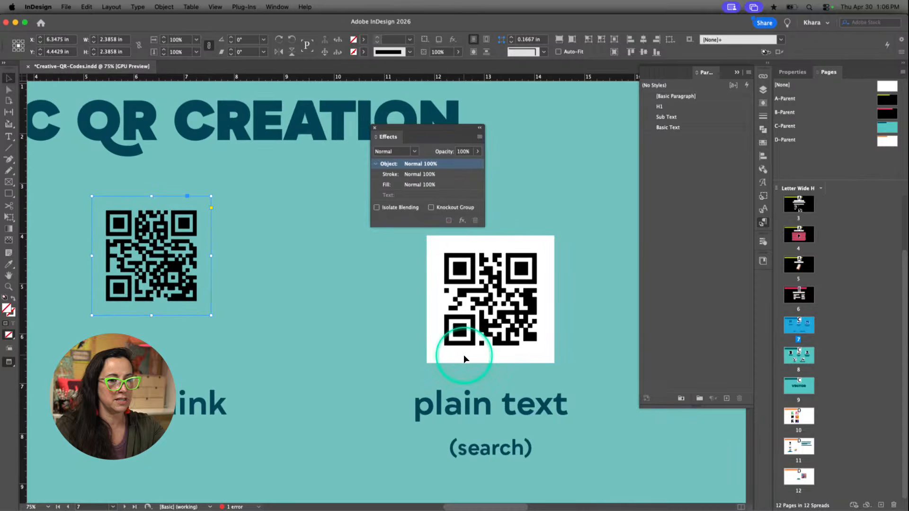
double_click(802, 362)
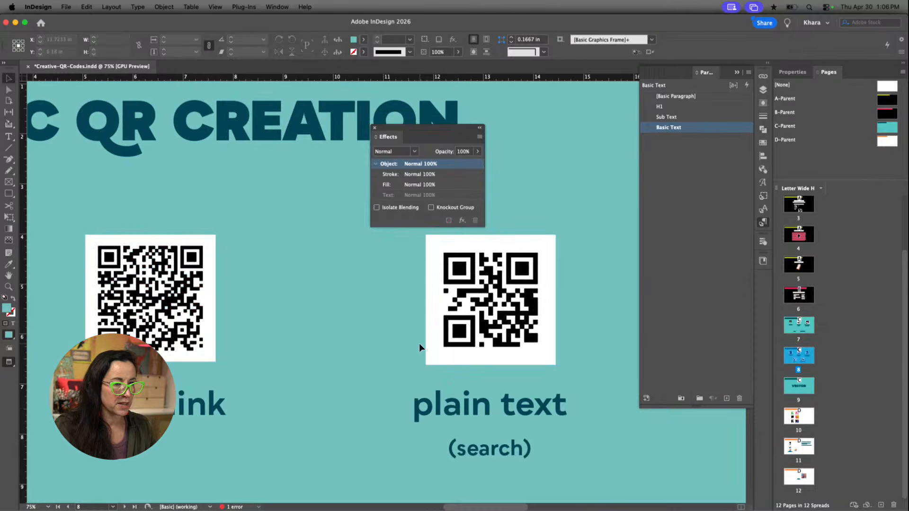
scroll(419, 346, down, 5)
scroll(419, 343, right, 3)
scroll(419, 343, down, 2)
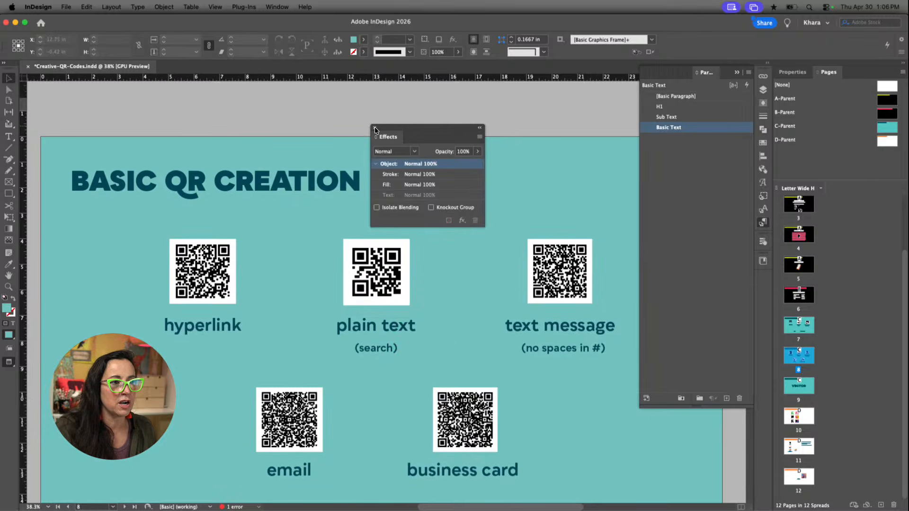
Move the Effects panel clear of the page and check the content of the plain text QR code
click(383, 137)
drag(382, 137, 736, 86)
scroll(331, 251, down, 1)
click(345, 275)
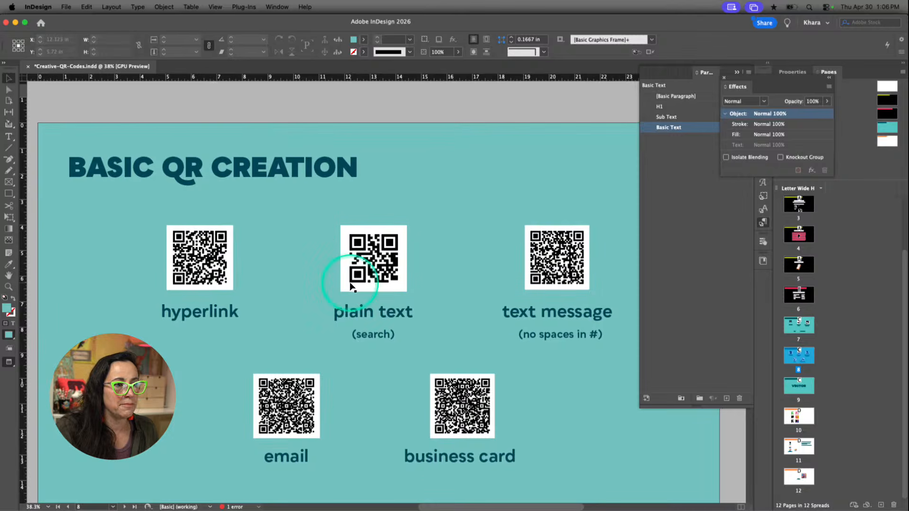
click(384, 262)
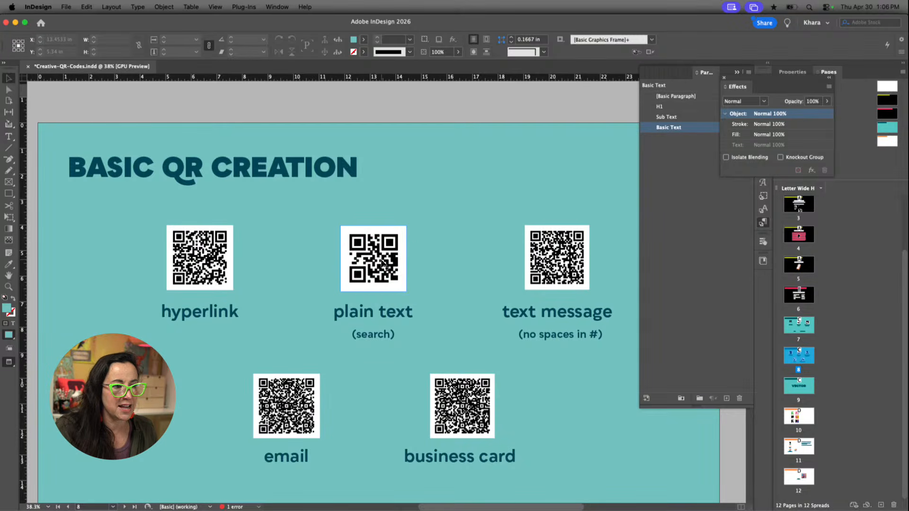
mouse_move(438, 410)
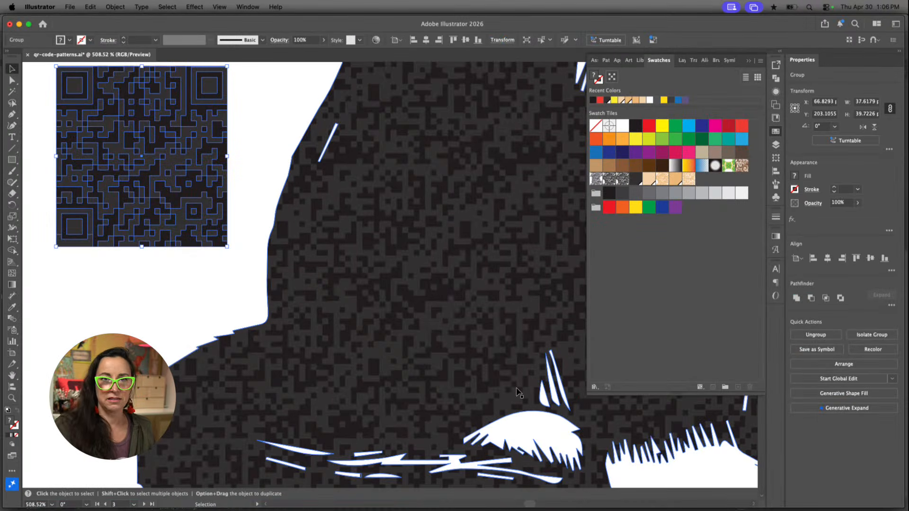
Switch back to Illustrator, ungroup the small QR code and move its dark background rectangle out from behind the modules
click(516, 388)
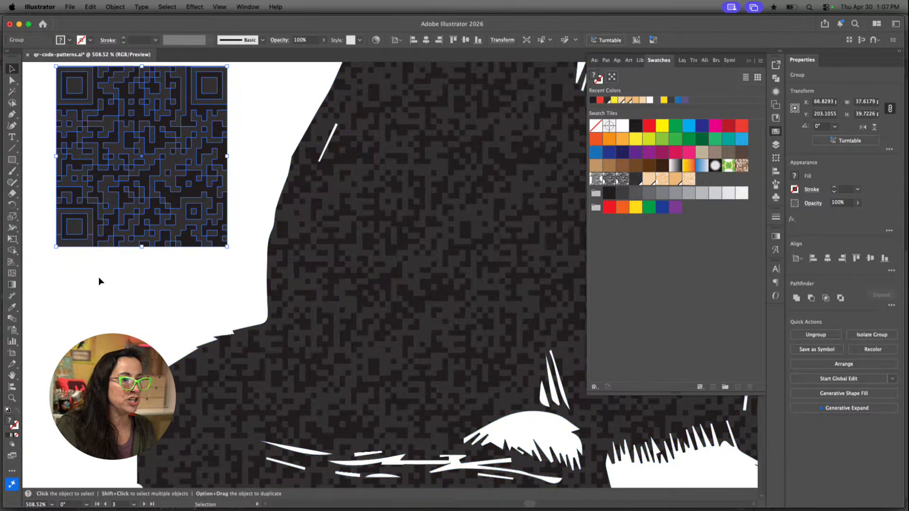
scroll(98, 277, up, 2)
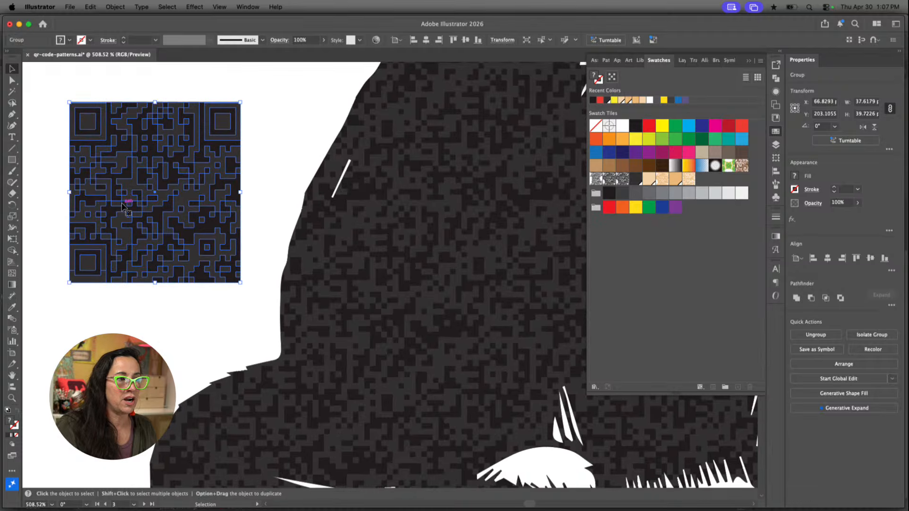
click(154, 190)
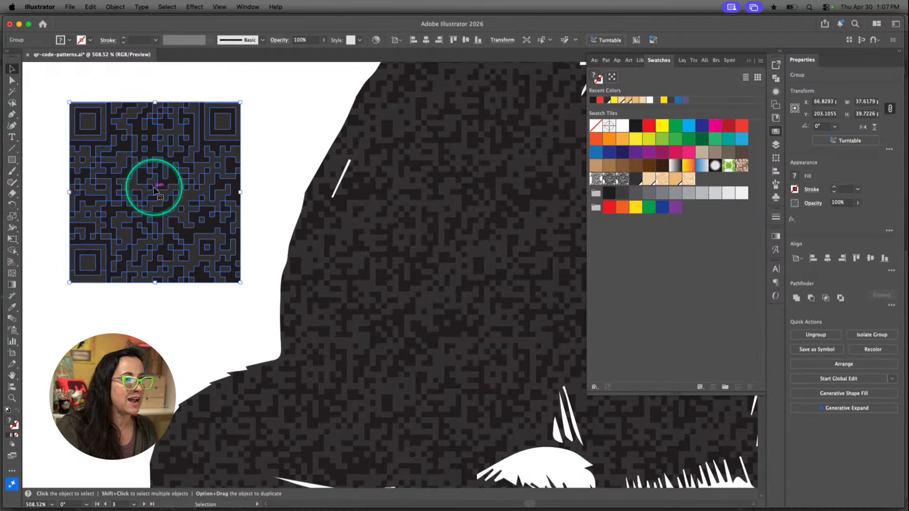
key(super+shift+g)
click(207, 190)
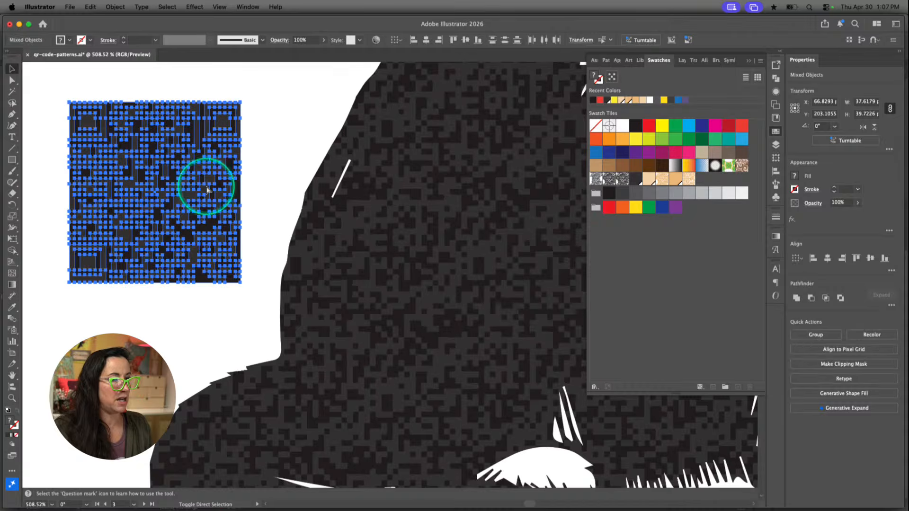
click(265, 147)
drag(176, 175, 42, 381)
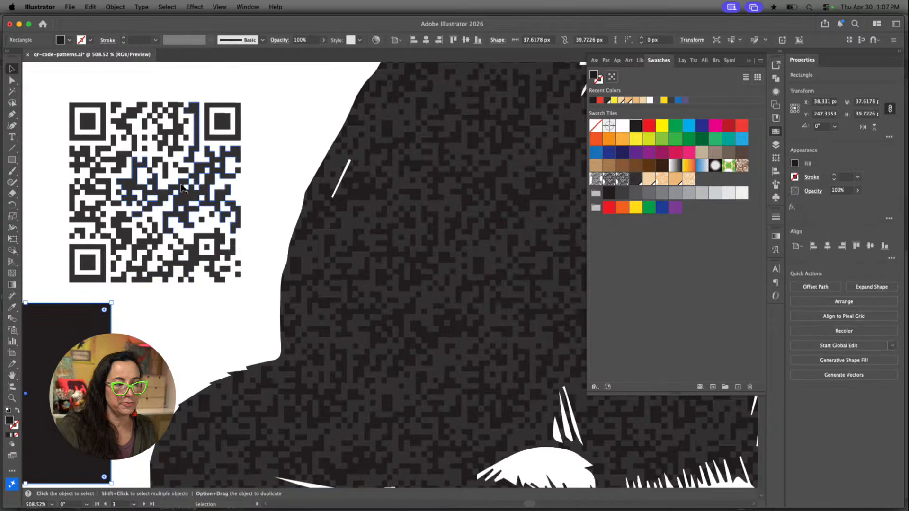
Reposition the dark background rectangle on the white area just below the QR code
click(202, 196)
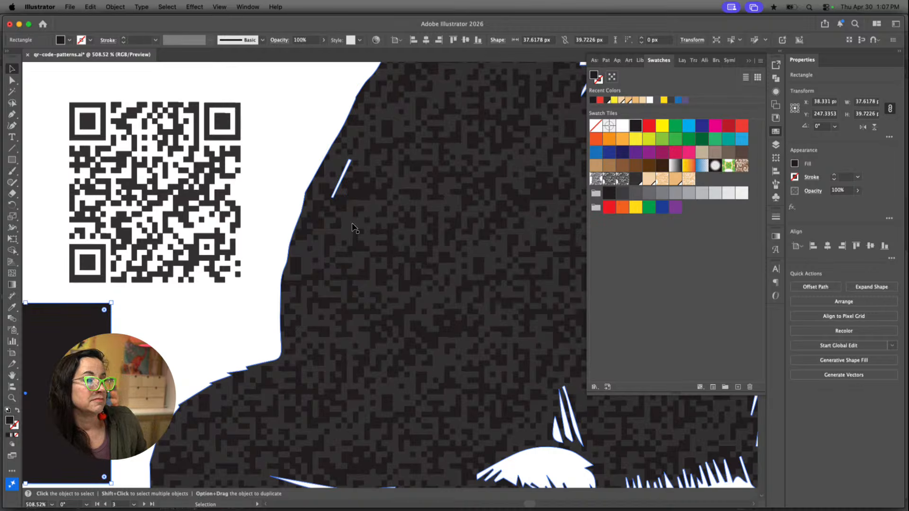
click(417, 226)
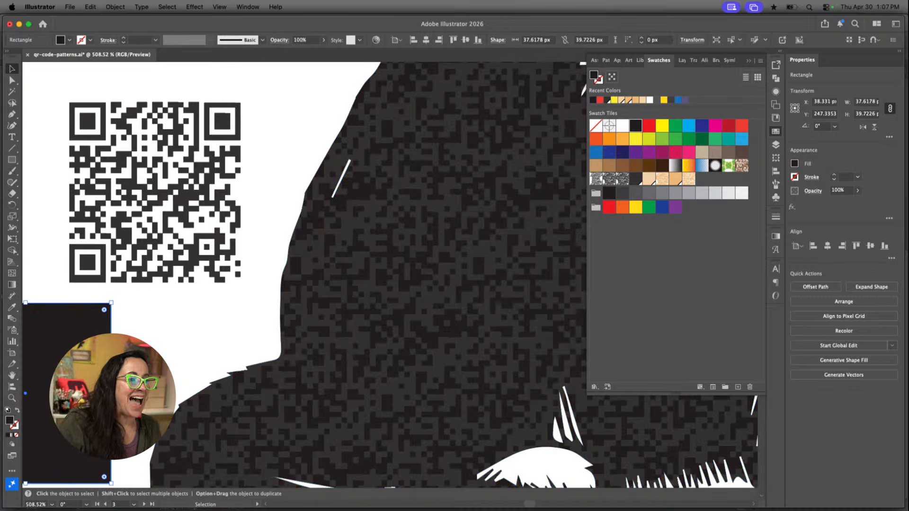
drag(86, 356, 137, 343)
click(284, 309)
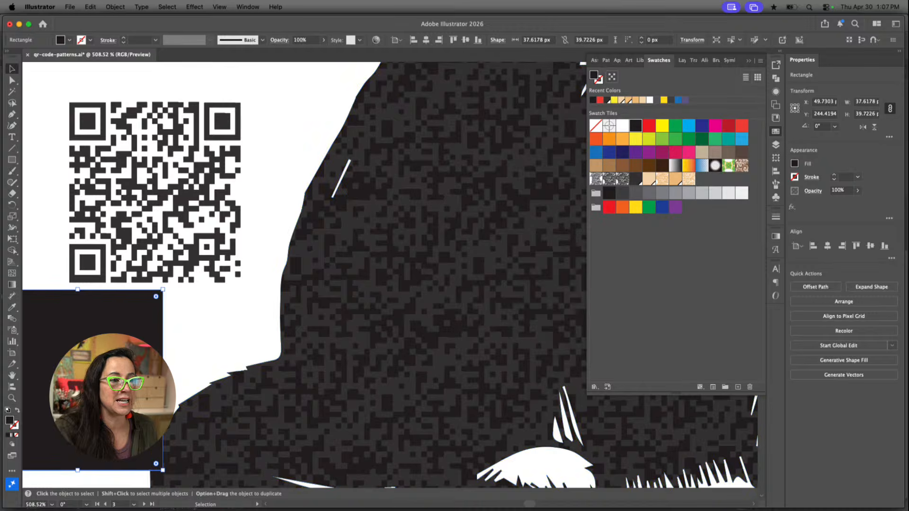
Isolate the cat group, select its compound path and show its appearance attributes
click(444, 245)
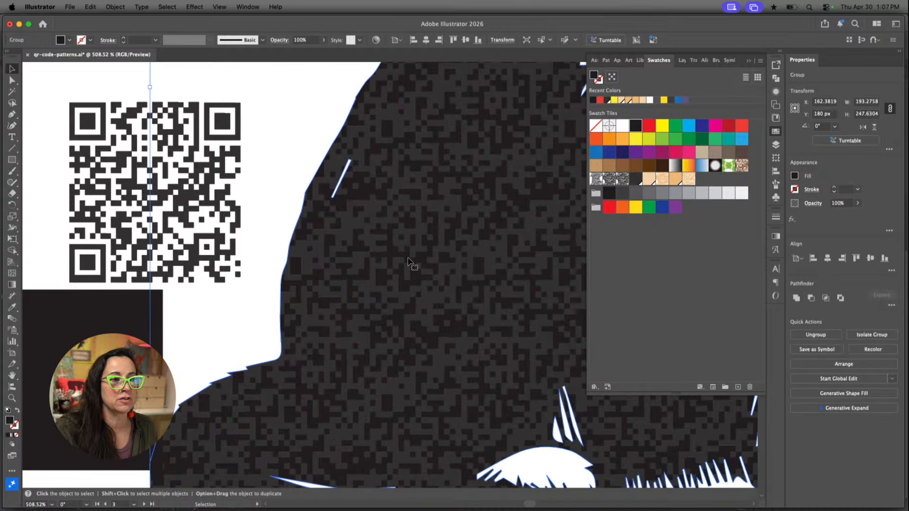
double_click(437, 245)
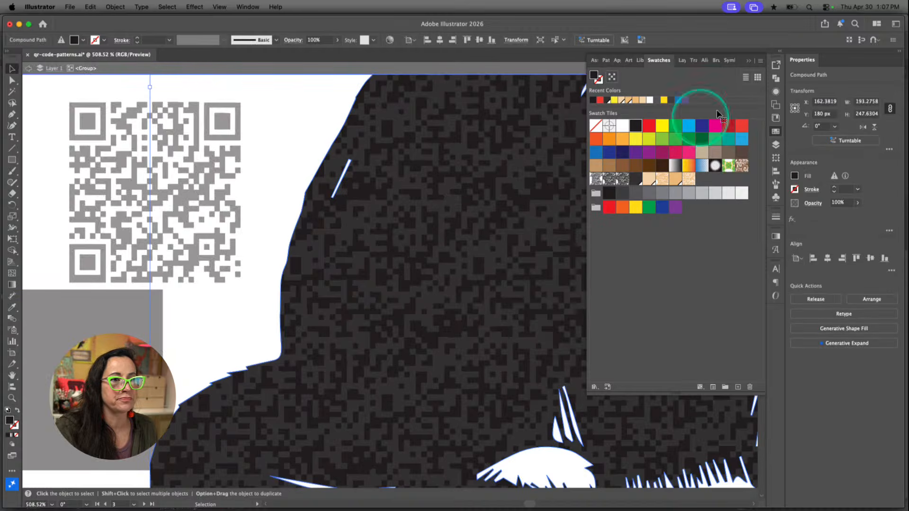
click(775, 93)
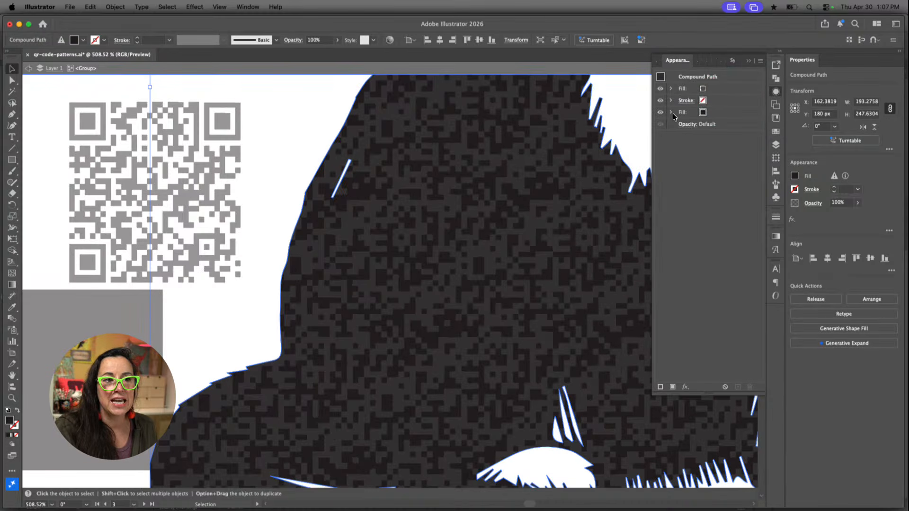
Toggle the visibility of the cat's lower solid fill repeatedly to examine its contribution to the artwork
click(659, 113)
click(659, 114)
click(658, 114)
click(658, 114)
click(658, 113)
click(659, 113)
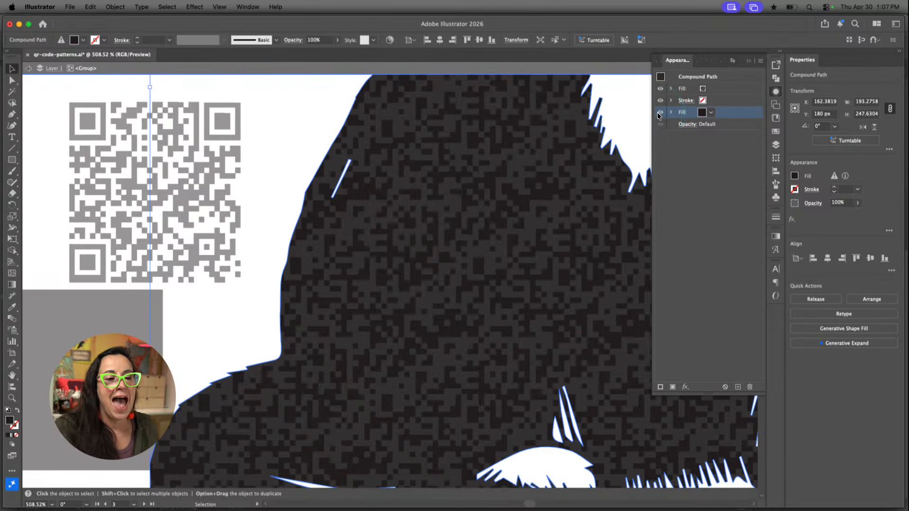
Toggle the visibility of the cat's upper pattern fill to examine its contribution, then exit the isolated group
click(662, 89)
click(661, 90)
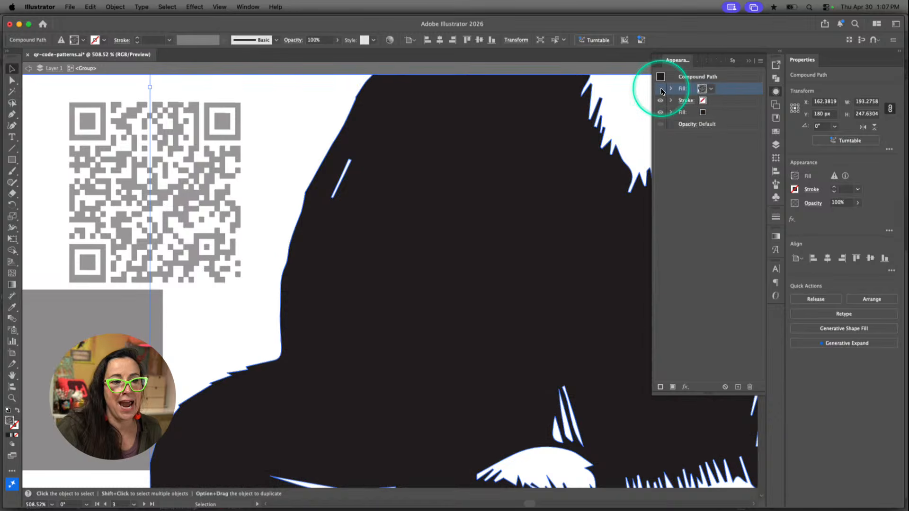
click(661, 90)
click(661, 90)
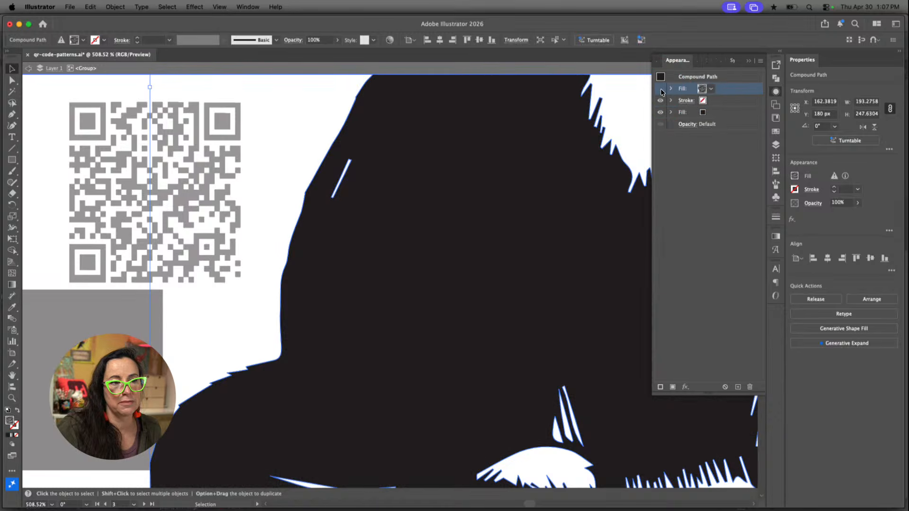
click(660, 90)
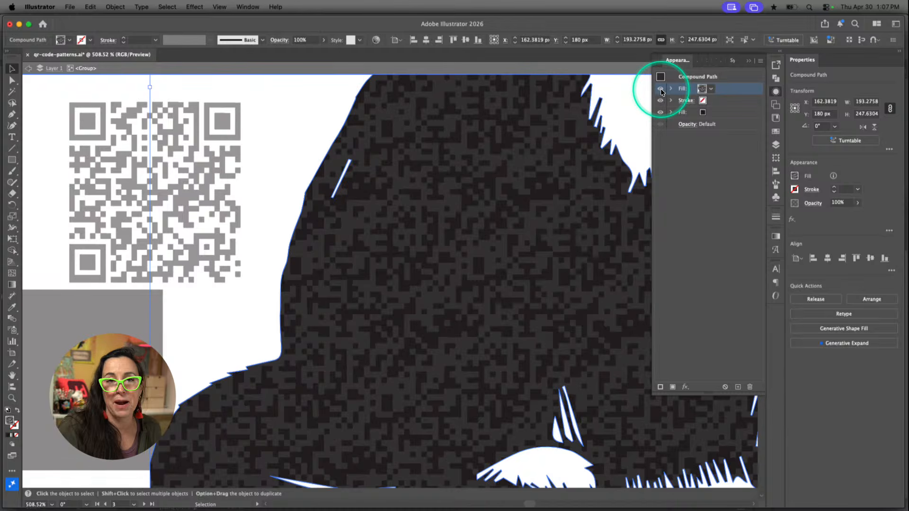
key(Escape)
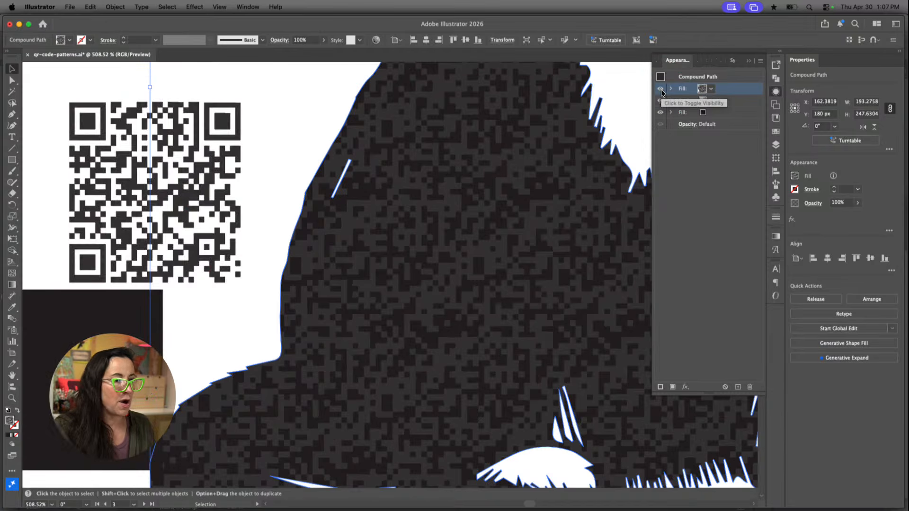
Return the dark background rectangle to its place behind the QR code modules and select both
click(40, 260)
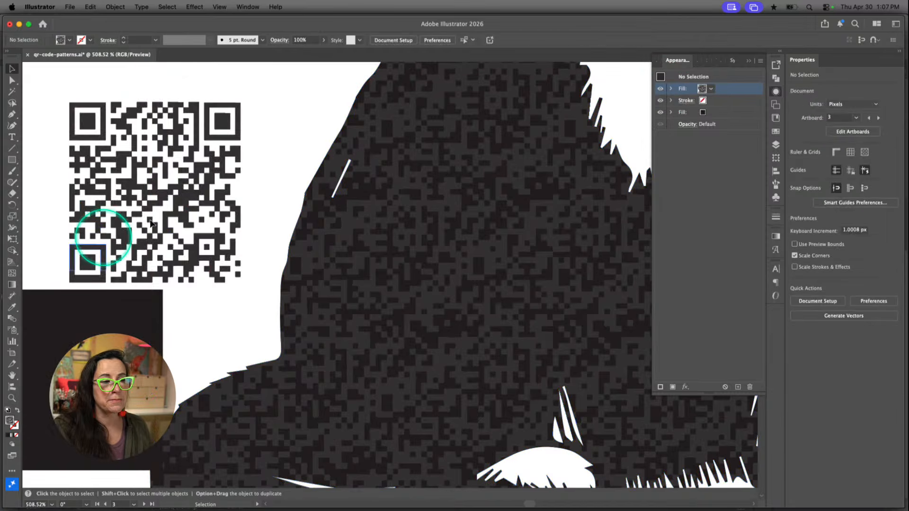
click(180, 210)
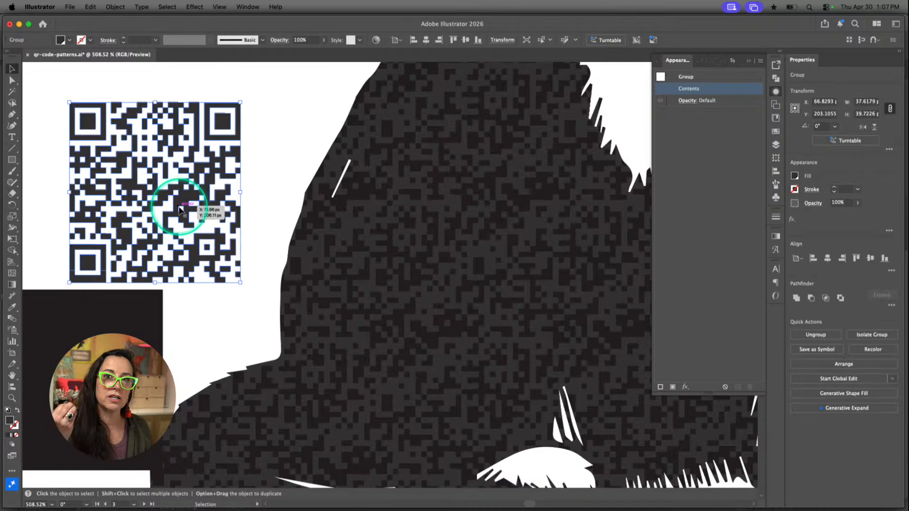
drag(180, 210, 178, 169)
drag(178, 168, 177, 167)
key(a)
drag(268, 82, 60, 314)
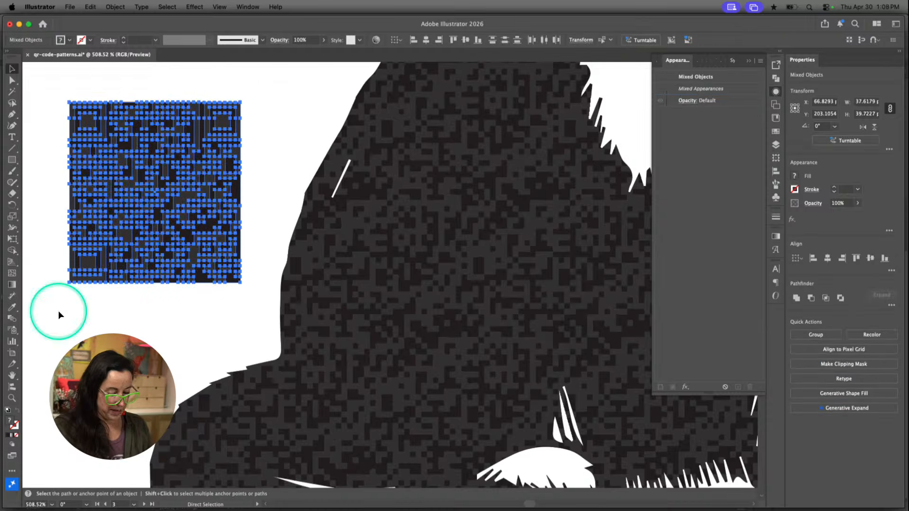
Group the QR code with its dark background and move it onto the cat's patterned body
key(v)
drag(128, 207, 381, 331)
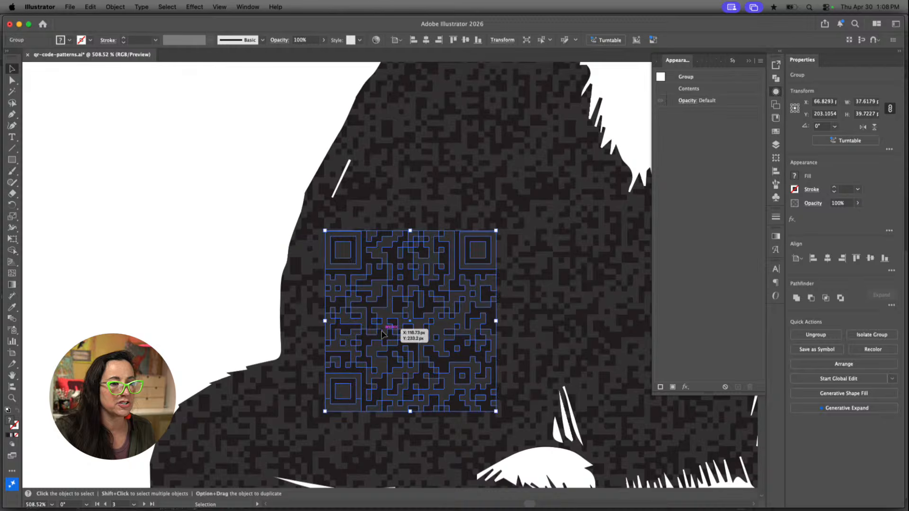
click(190, 250)
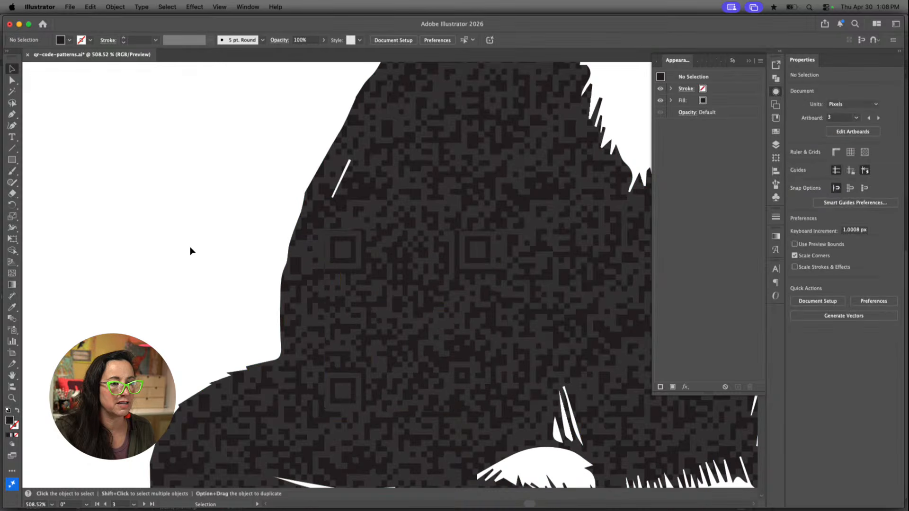
Fine-tune the QR code group's position so its modules line up with the surrounding pattern, and deselect it
click(459, 335)
key(Up)
key(Down)
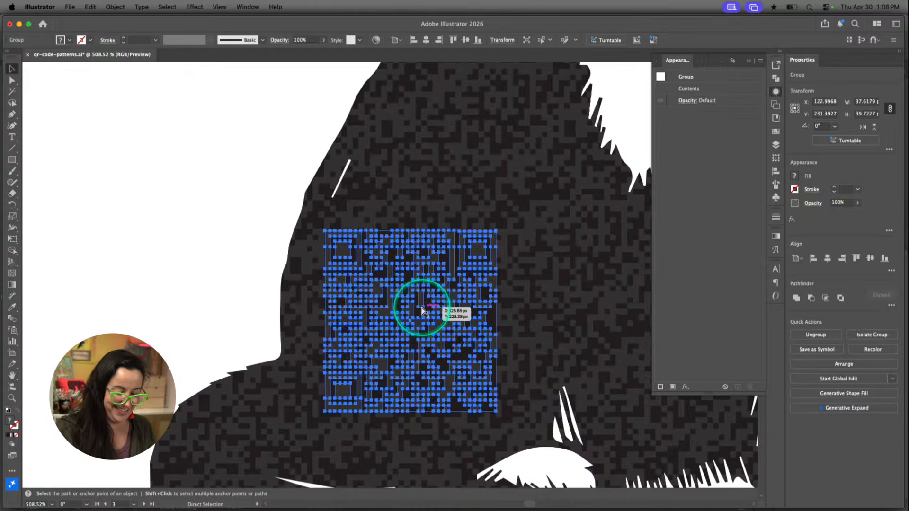
key(super+equal)
drag(421, 311, 420, 305)
drag(490, 375, 493, 377)
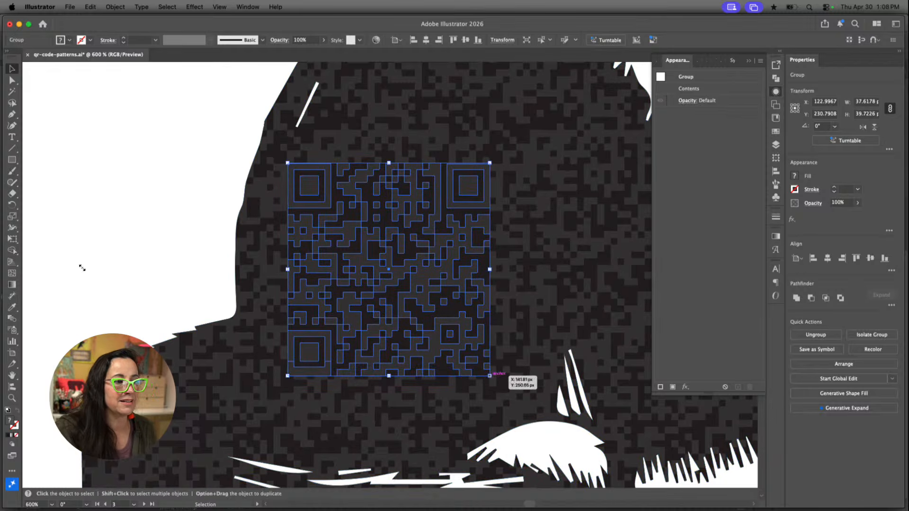
click(81, 268)
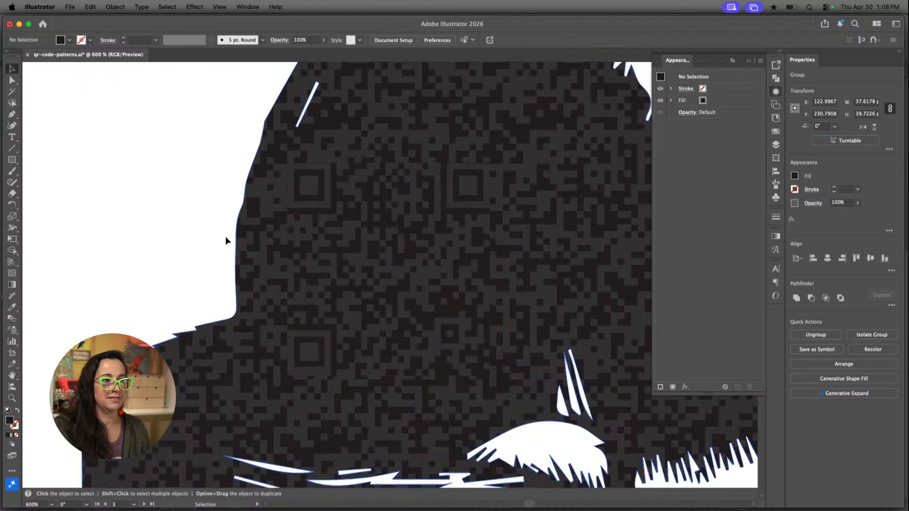
Examine how the QR code blends into the cat's pattern by selecting the cat group and the QR code group in turn
click(561, 285)
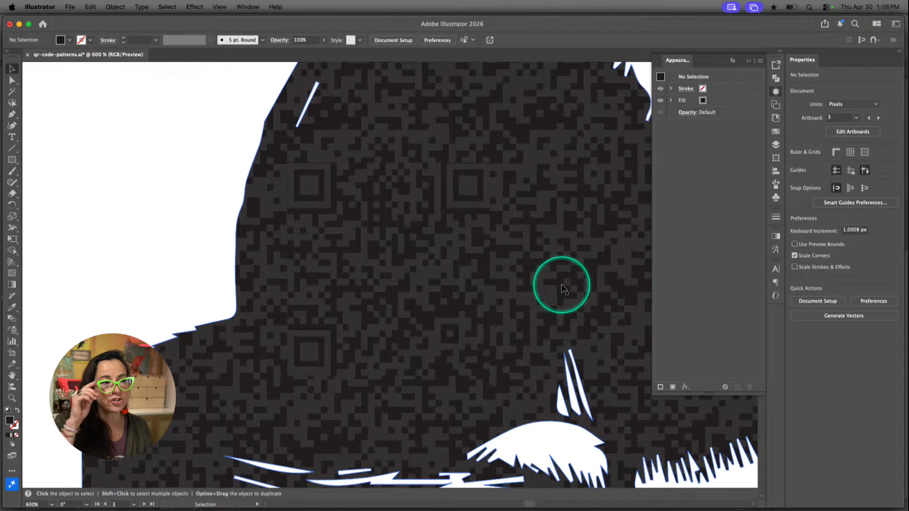
scroll(562, 288, right, 5)
scroll(562, 287, up, 3)
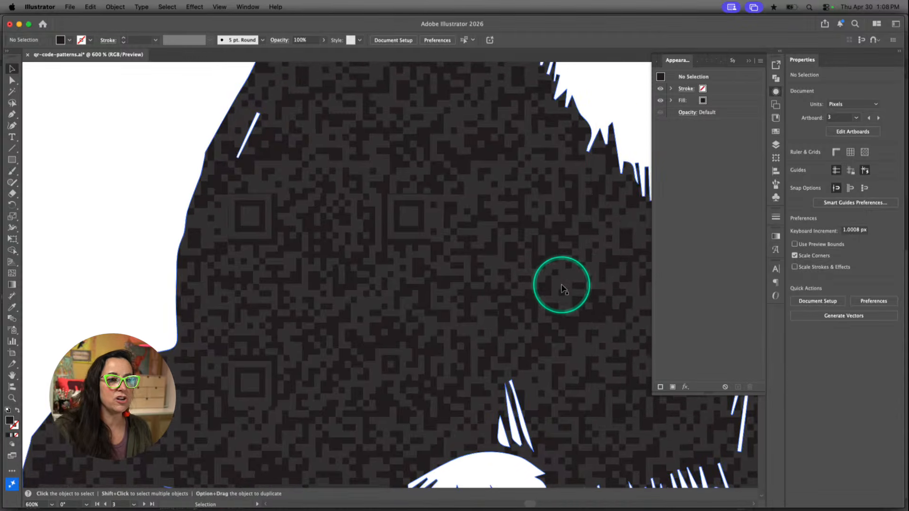
click(560, 219)
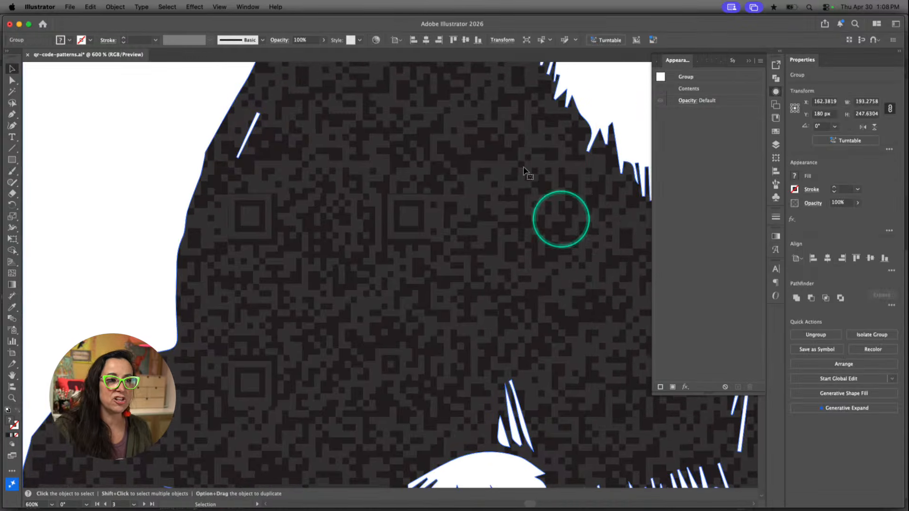
click(503, 138)
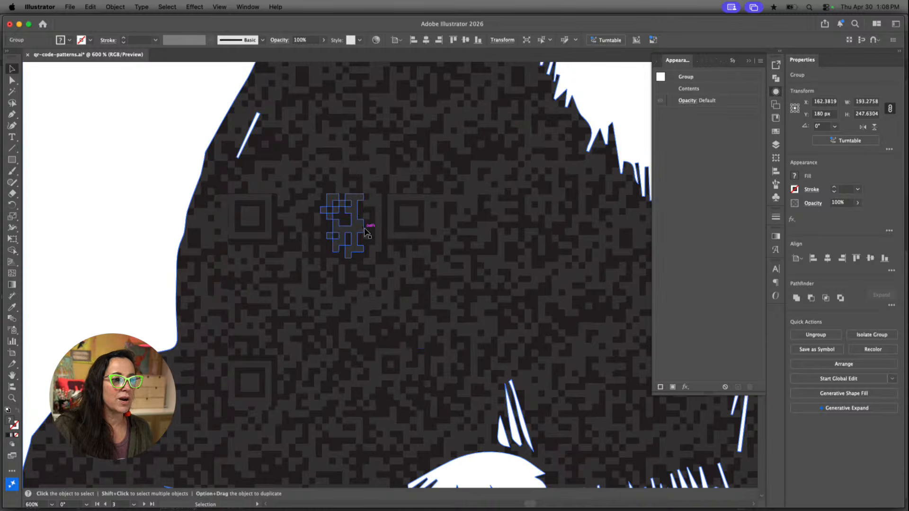
click(374, 291)
click(374, 290)
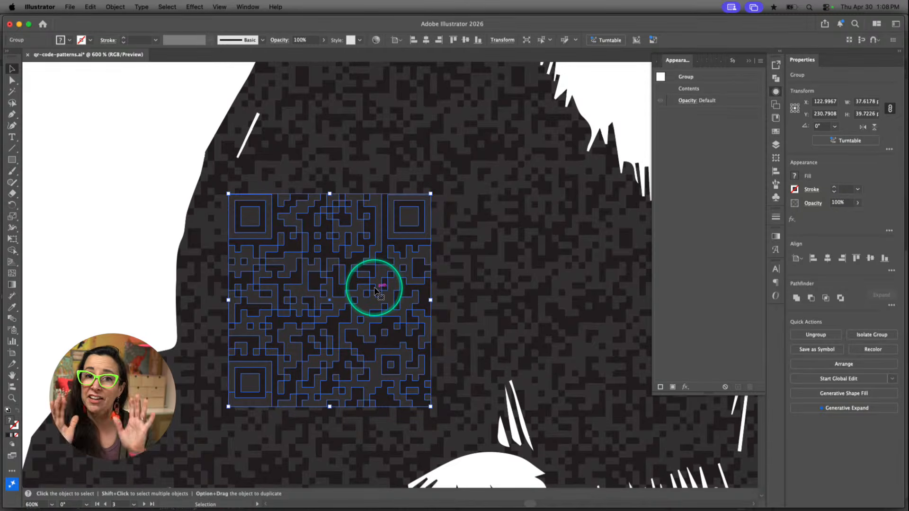
click(487, 253)
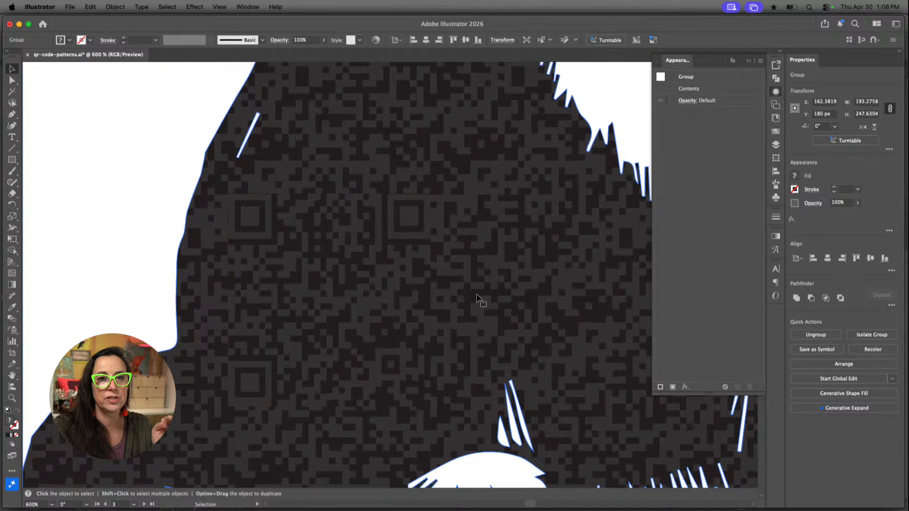
Isolate the cat's compound path within its group
double_click(538, 241)
click(561, 227)
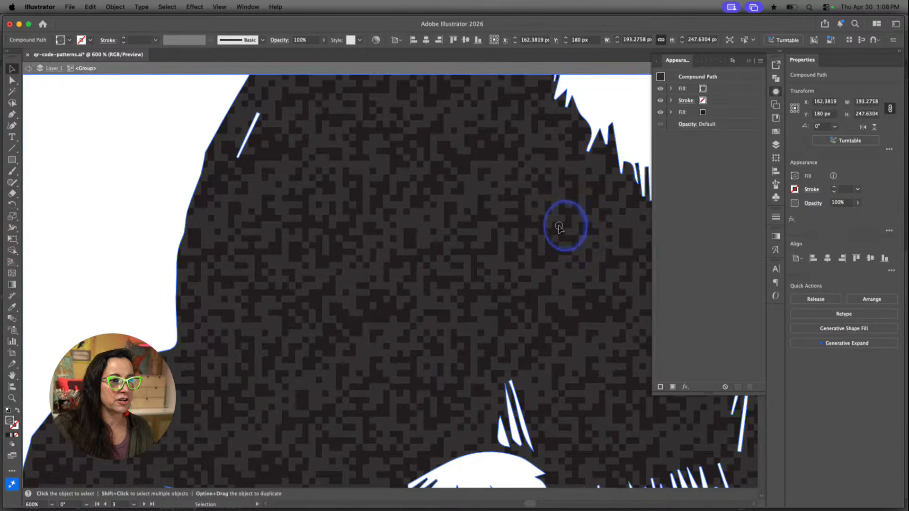
click(559, 227)
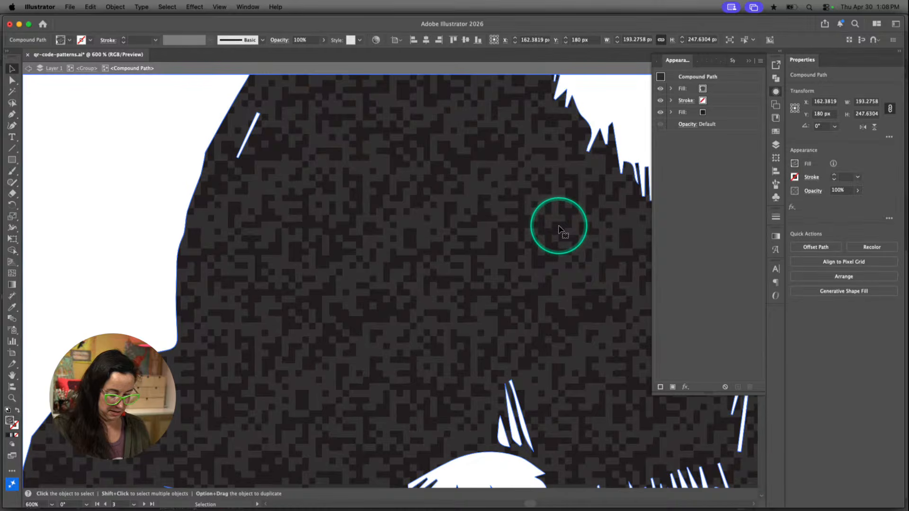
key(super+minus)
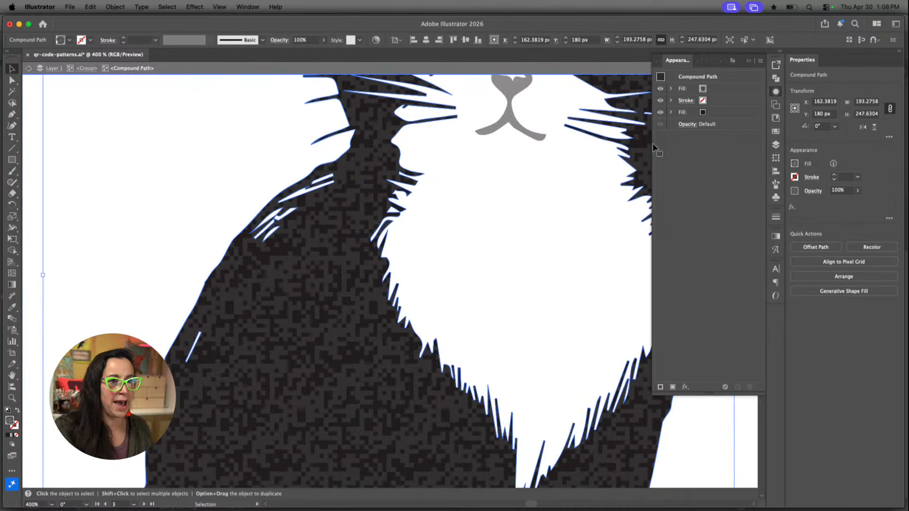
scroll(493, 311, down, 6)
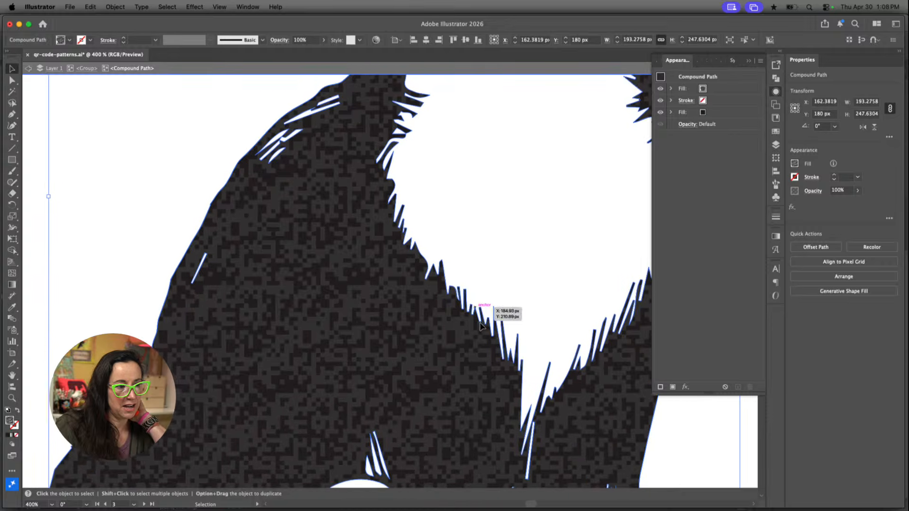
Set the Transform options to Transform Pattern Only for the cat's compound path
click(775, 159)
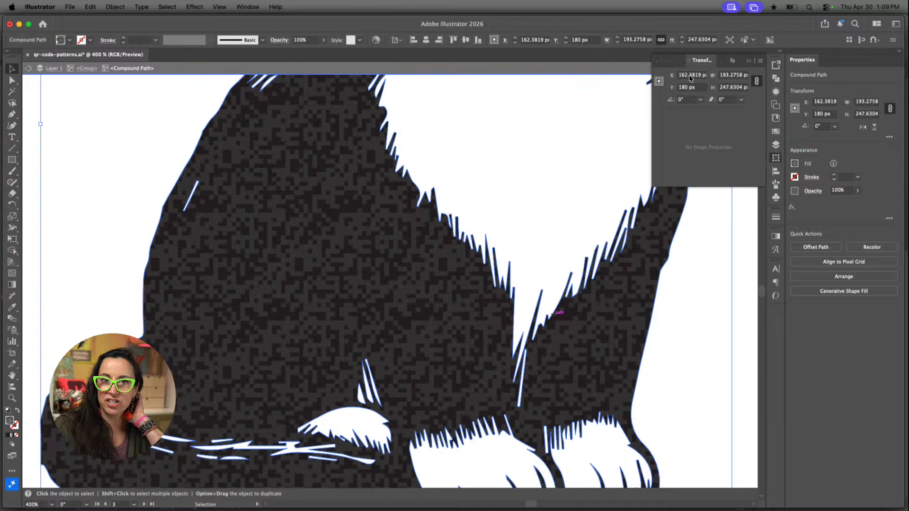
click(760, 66)
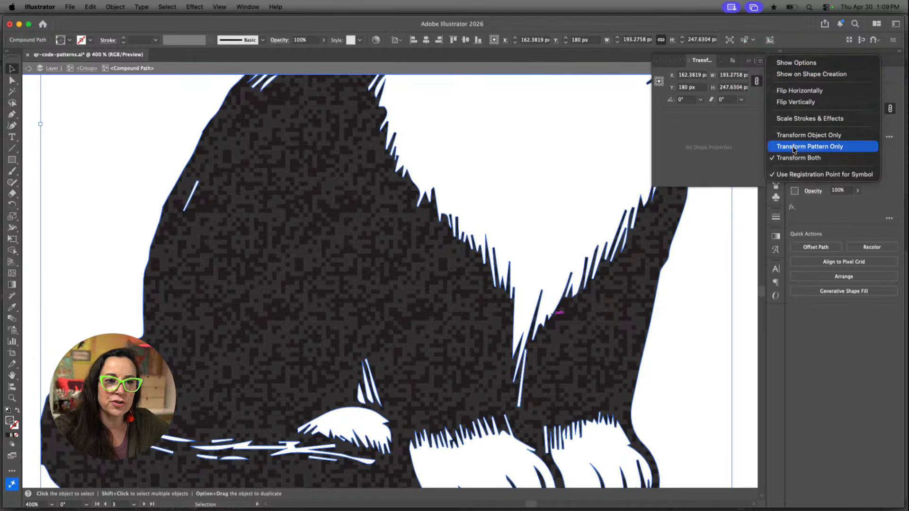
click(825, 149)
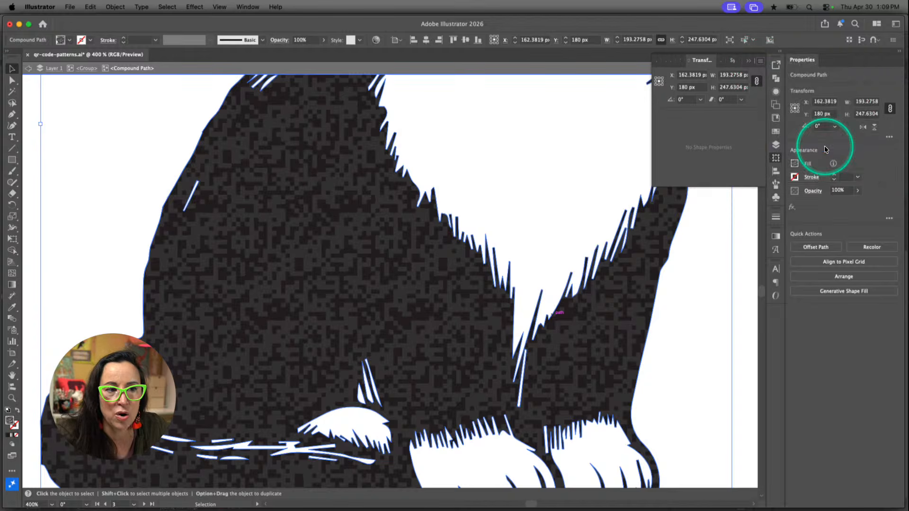
Try different scales for the cat's pattern fill by entering transform widths such as 250 px and 140 px
click(734, 76)
text(210)
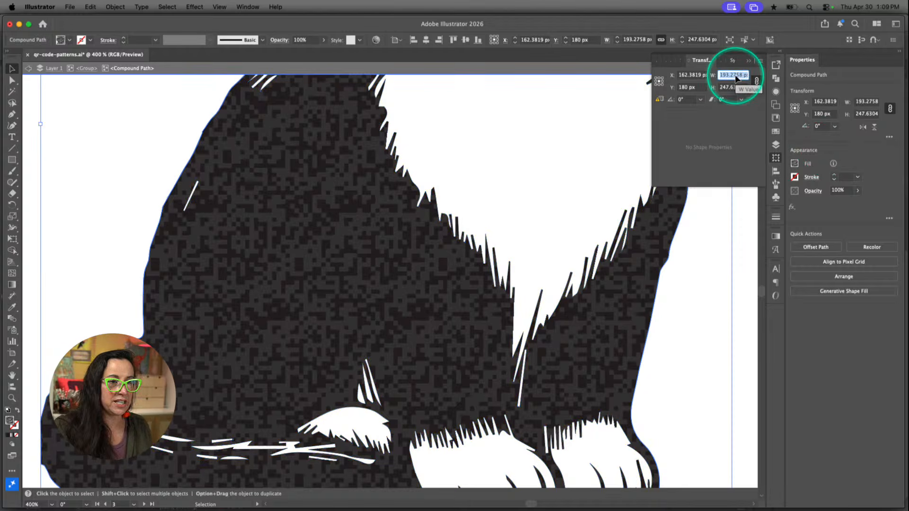
key(Return)
text(160)
key(Return)
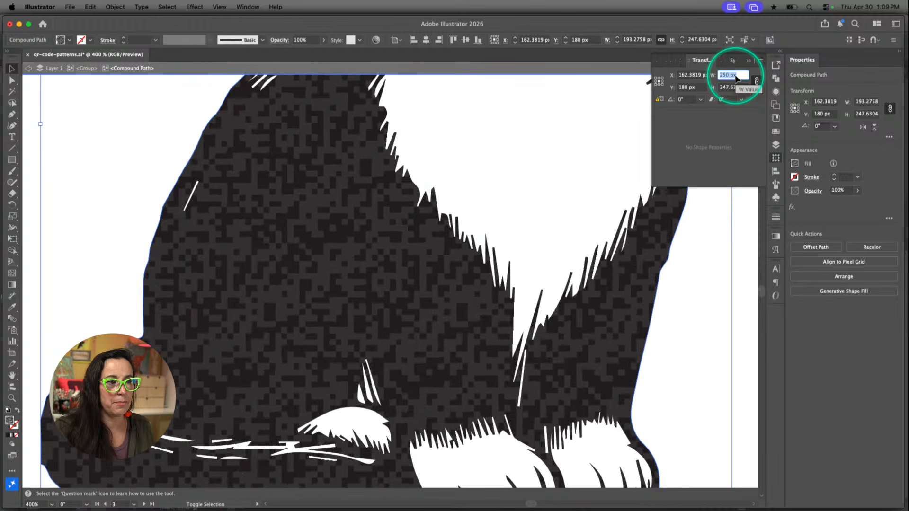
text(60)
key(Return)
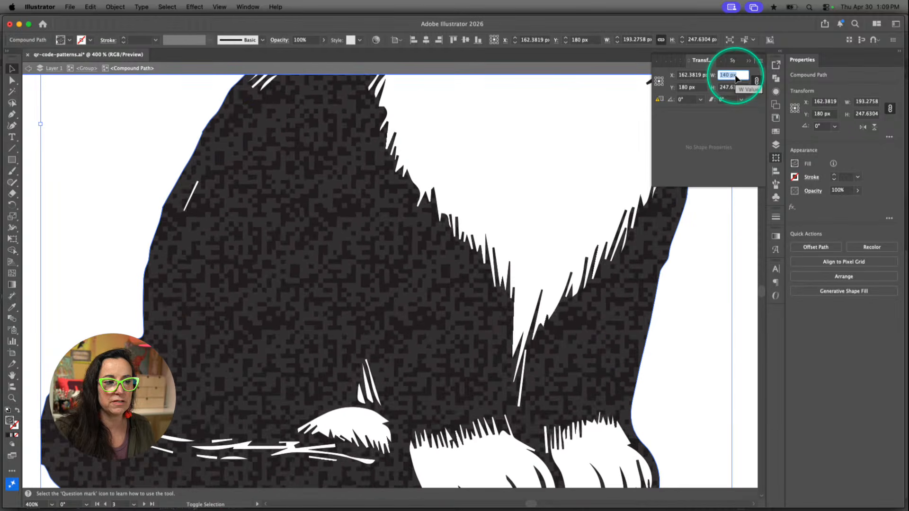
text(270)
key(Return)
text(360)
key(Return)
key(shift+Down)
key(shift+Down)
key(shift+Down)
key(shift+Down)
key(shift+Down)
key(shift+Down)
key(shift+Down)
key(shift+Down)
key(shift+Down)
key(shift+Down)
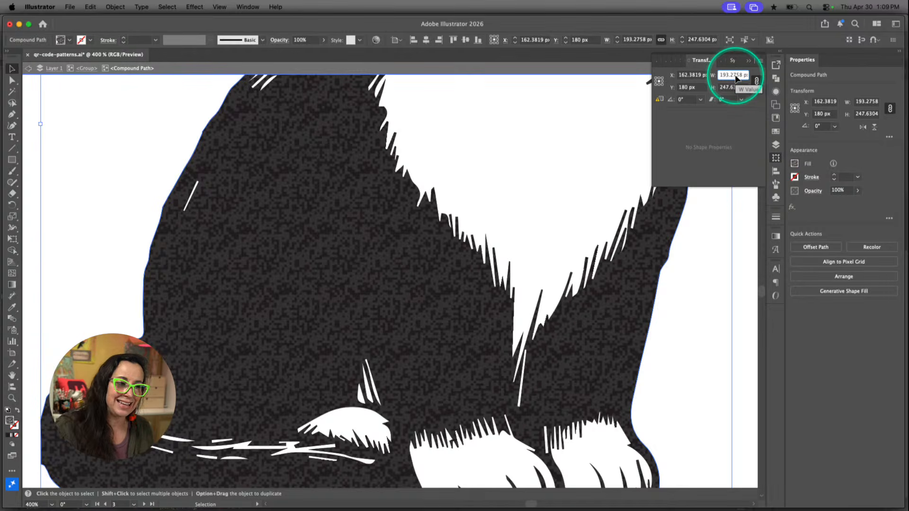
Exit isolation, deselect the cat and compare the QR code's module size with the rescaled pattern
click(297, 368)
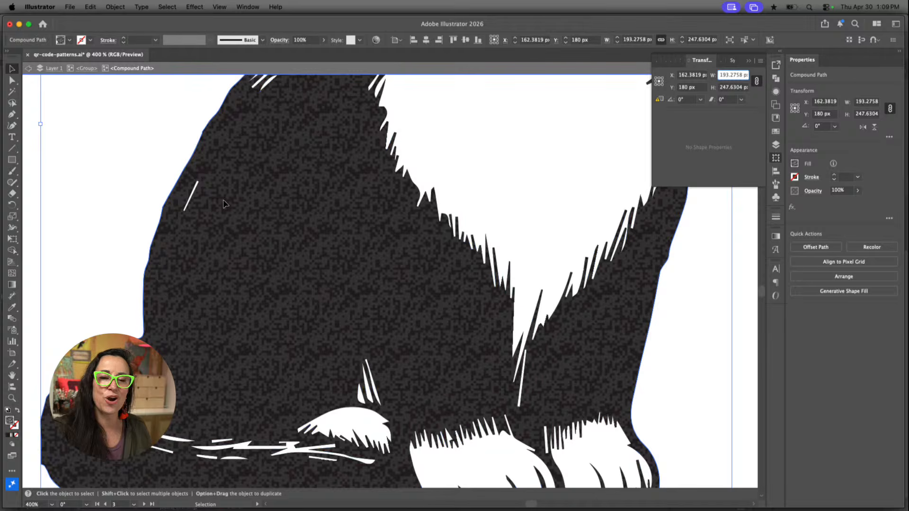
click(330, 247)
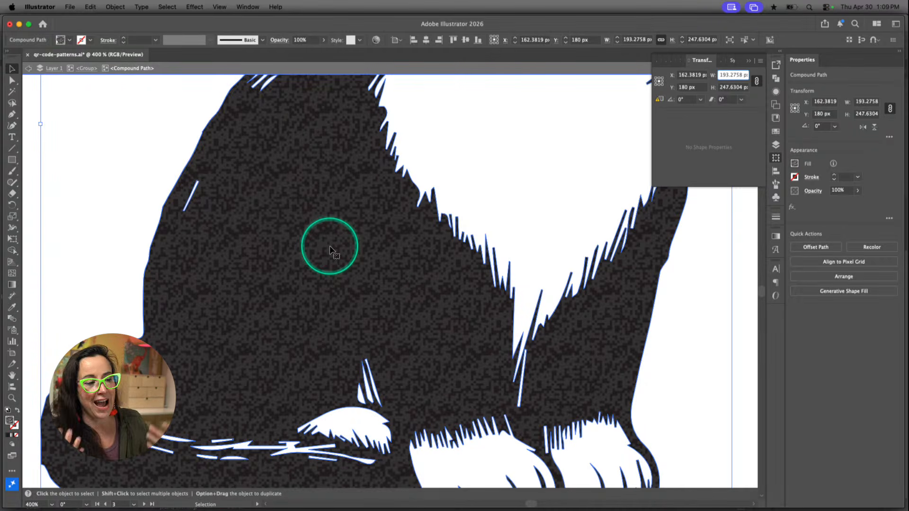
key(Escape)
key(Escape)
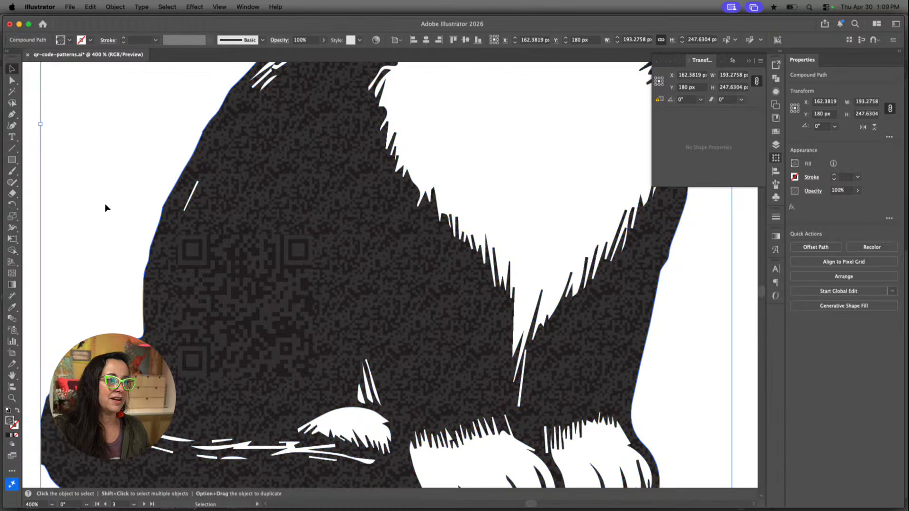
click(100, 190)
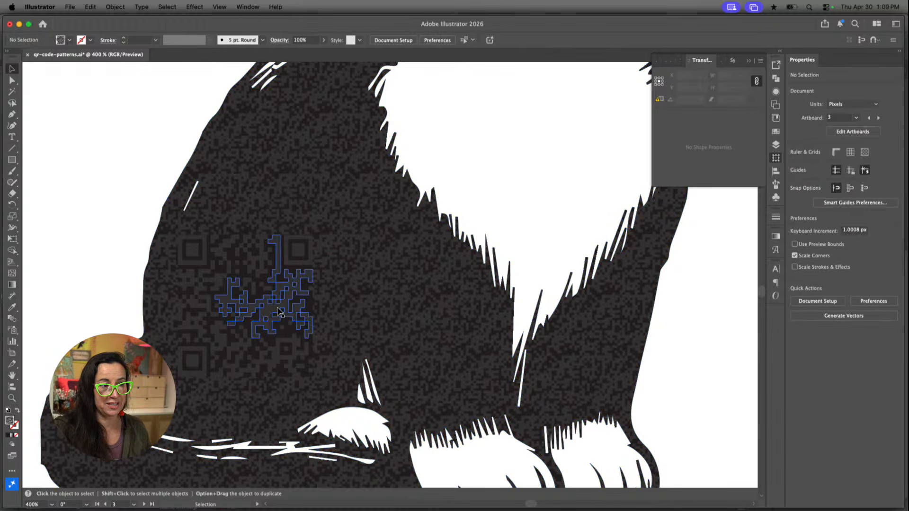
Undo the pattern scaling on the cat's body and clear the selection
double_click(419, 300)
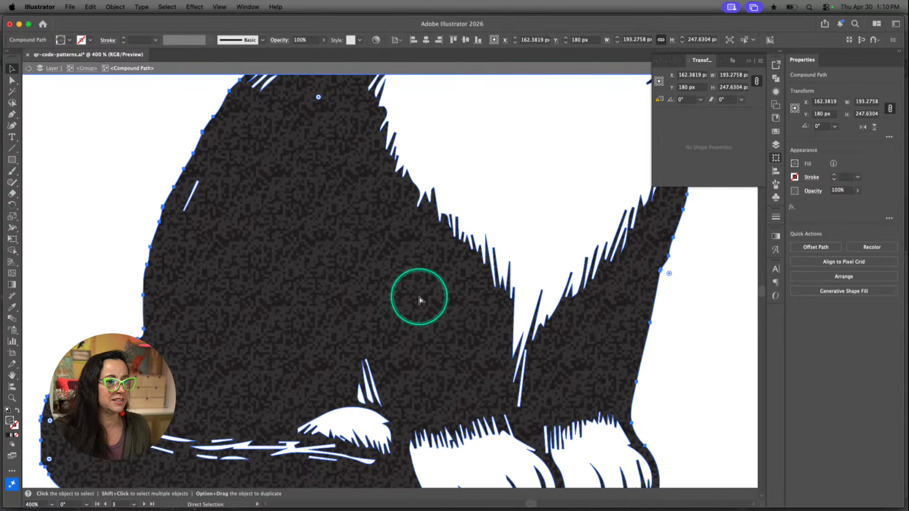
click(188, 288)
click(93, 264)
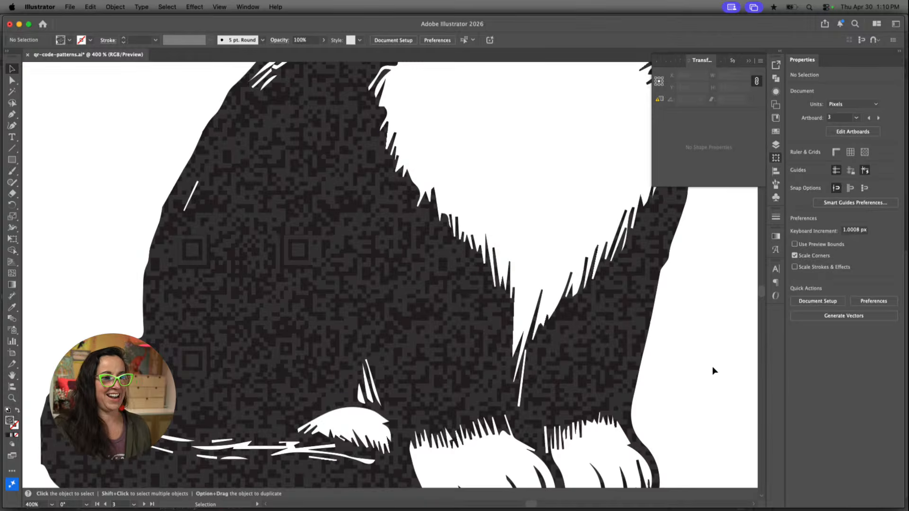
Examine the whole cat illustration and how the QR code blends into its patterned fur
key(super+0)
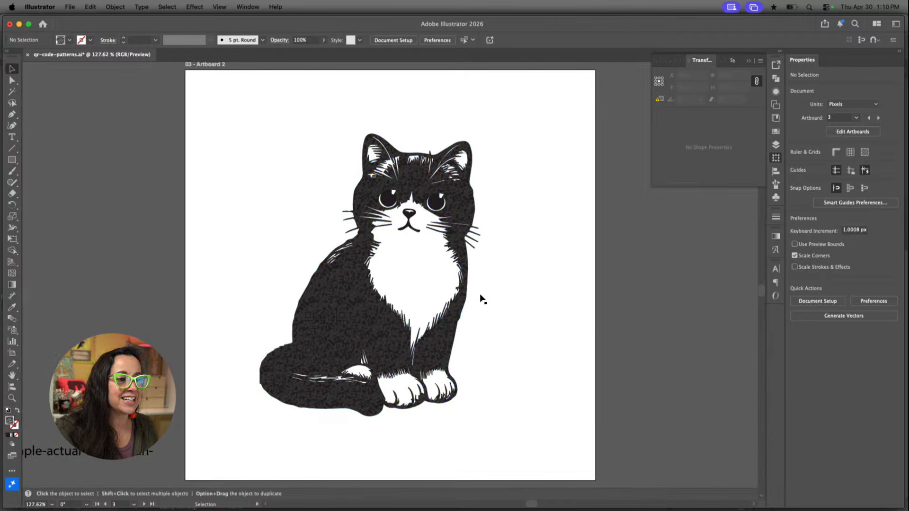
key(super+equal)
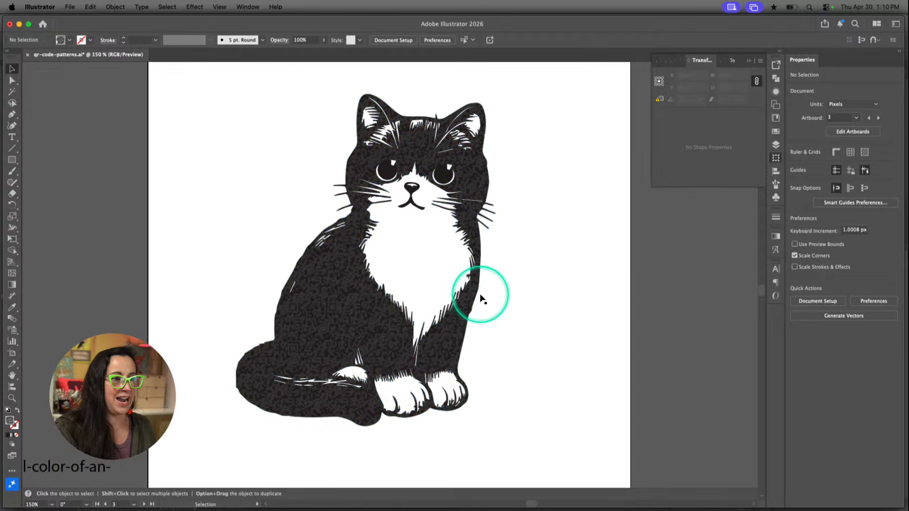
scroll(482, 299, right, 5)
scroll(481, 300, right, 2)
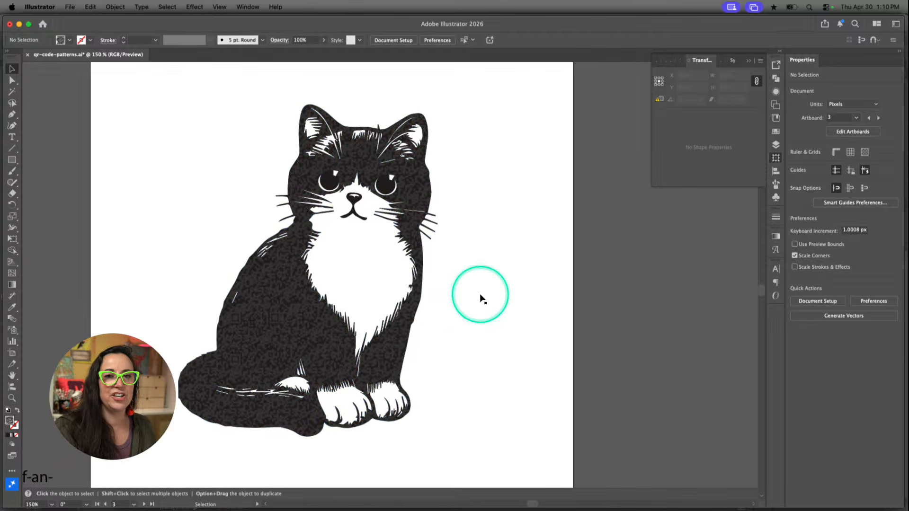
scroll(480, 299, left, 1)
scroll(480, 299, down, 1)
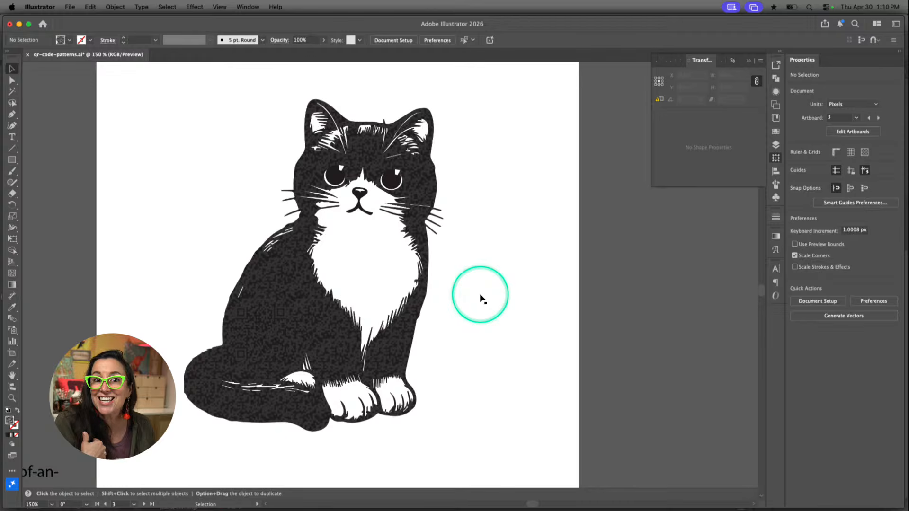
Examine the stacked-books illustration on Artboard 4 and the QR code hidden in its orange pixel-pattern background
scroll(471, 333, down, 15)
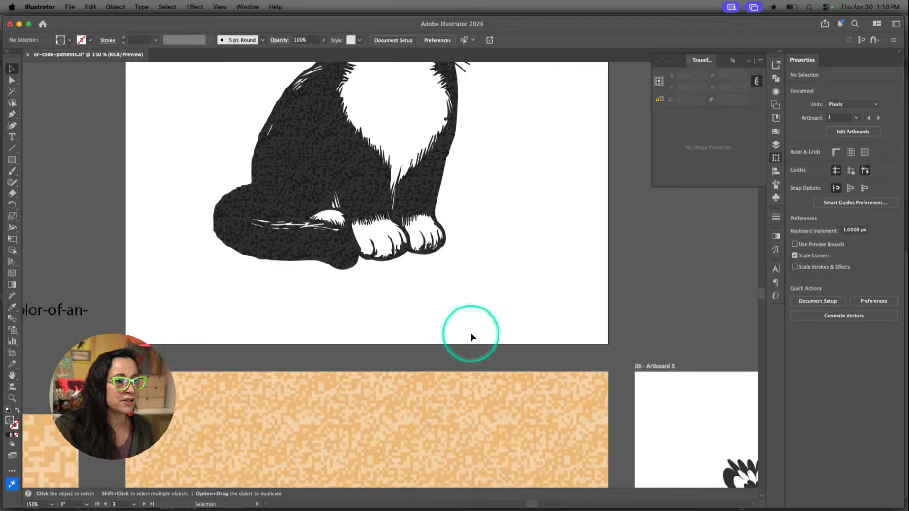
scroll(471, 333, down, 2)
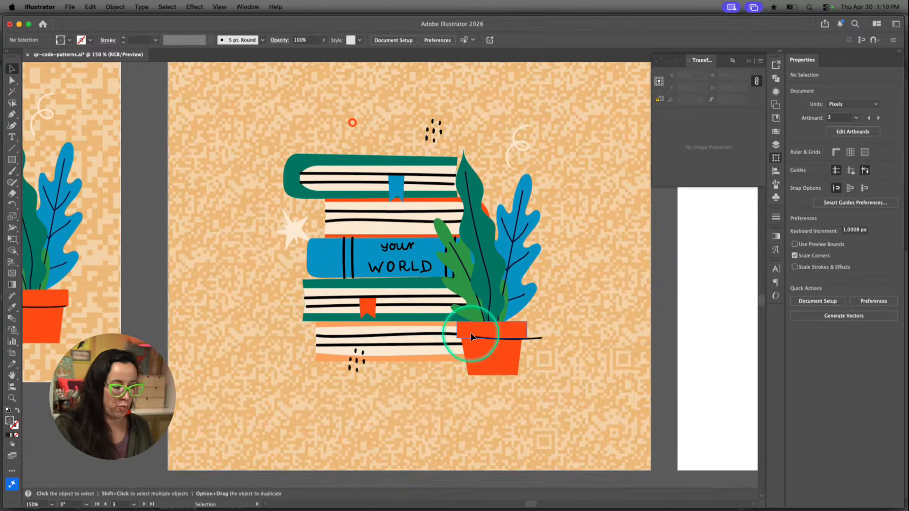
key(super+minus)
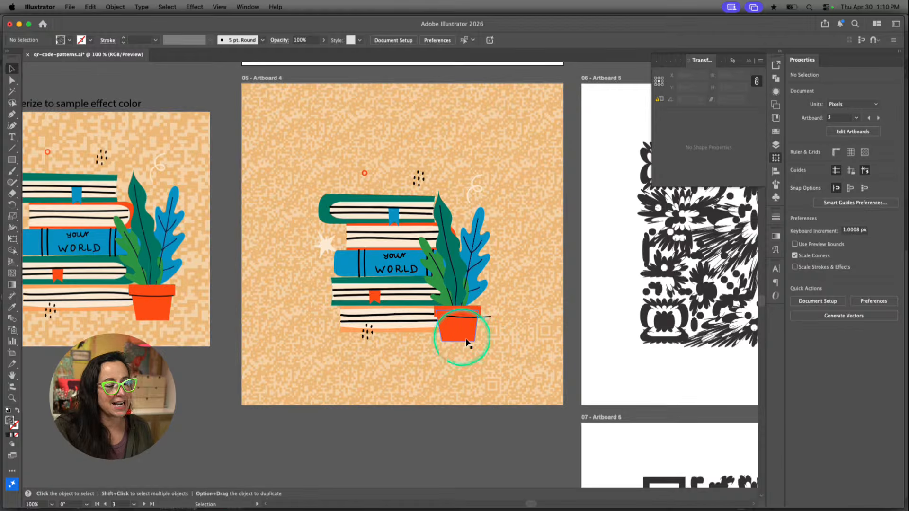
scroll(467, 343, right, 2)
scroll(467, 343, up, 1)
click(504, 194)
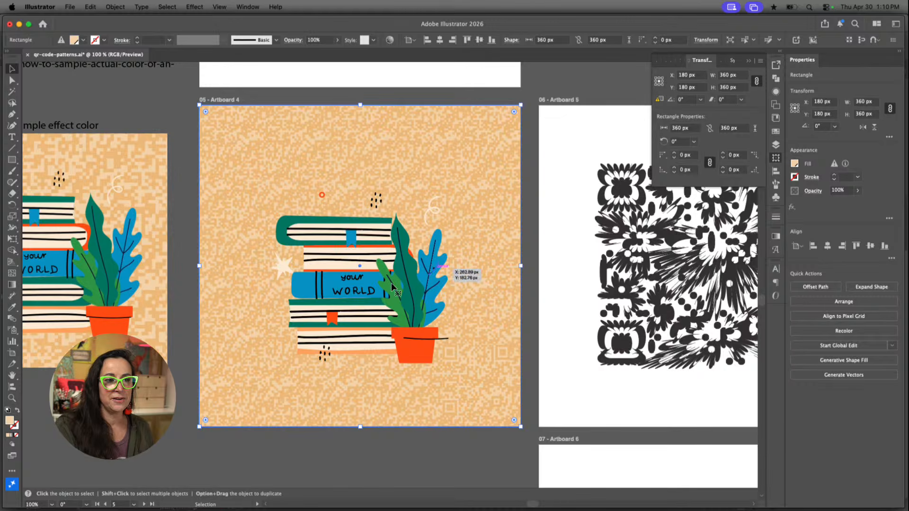
click(503, 362)
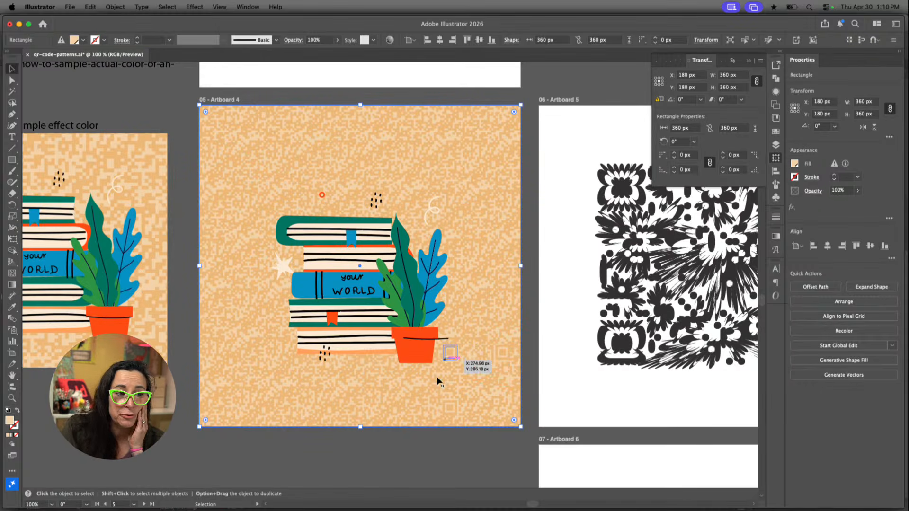
click(485, 468)
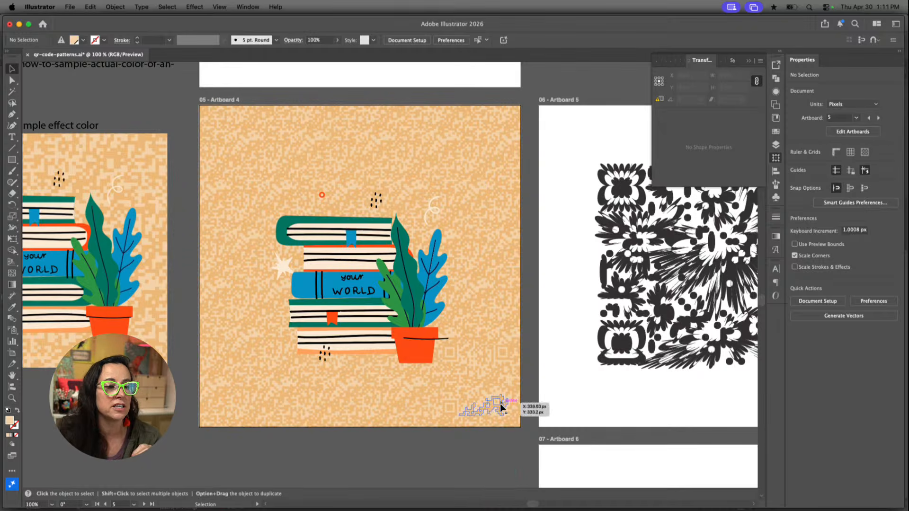
click(451, 363)
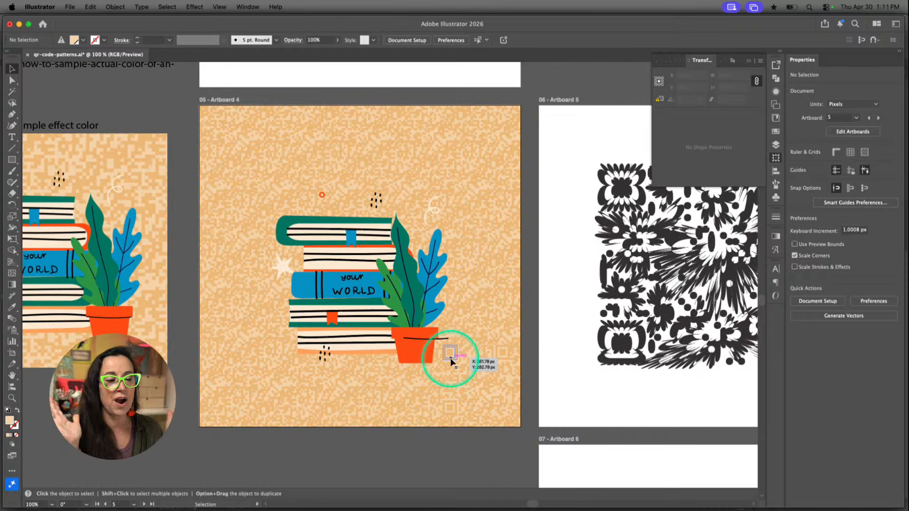
Isolate the flower-like QR code on Artboard 5 and show the appearance attributes of its data-module group
scroll(495, 356, right, 5)
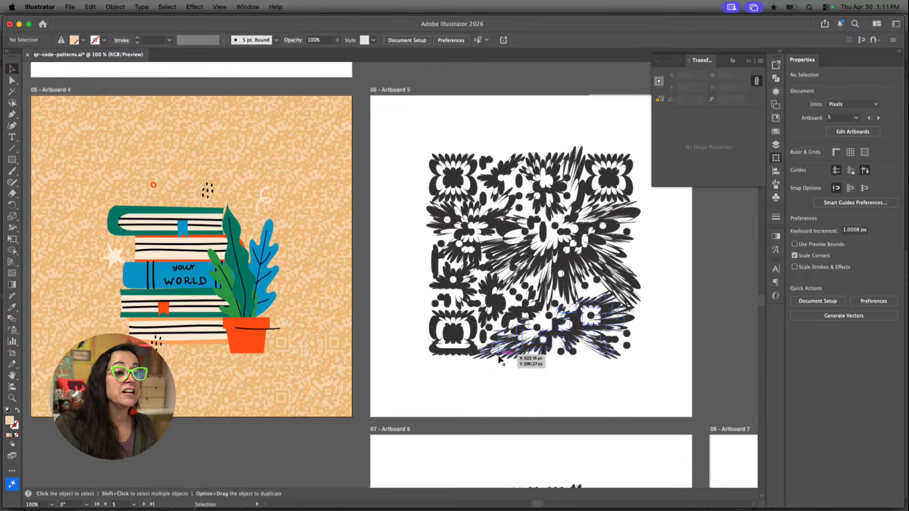
scroll(499, 358, up, 5)
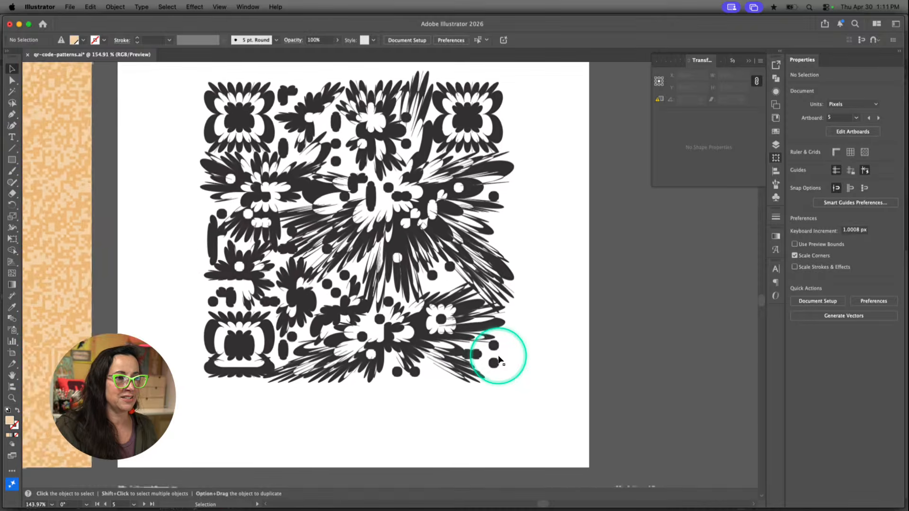
click(484, 329)
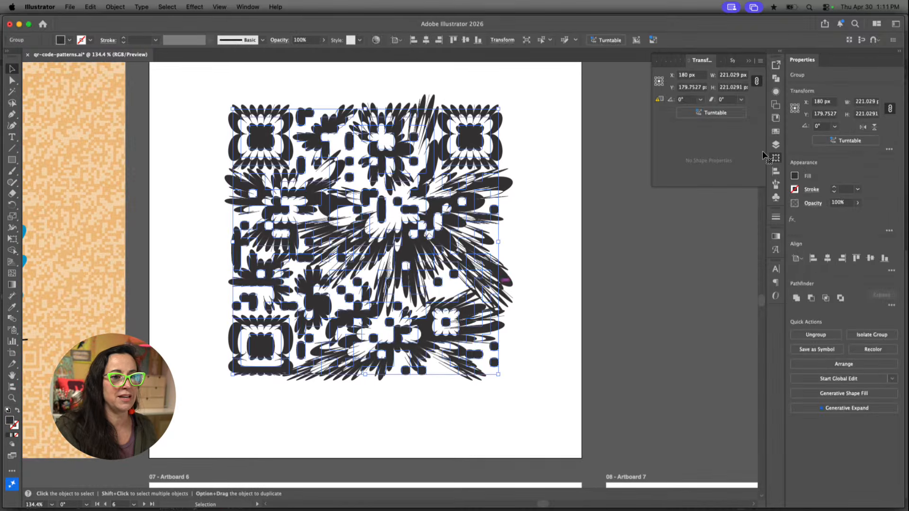
click(774, 91)
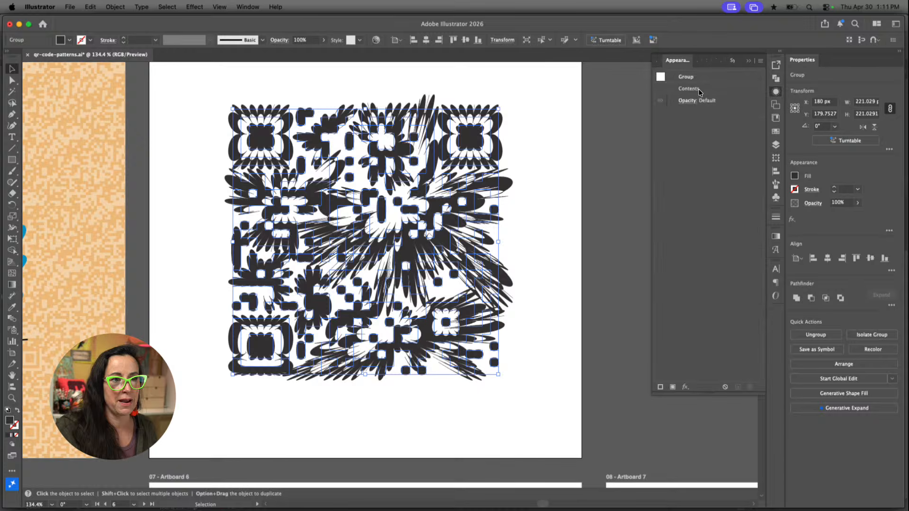
double_click(444, 204)
click(444, 204)
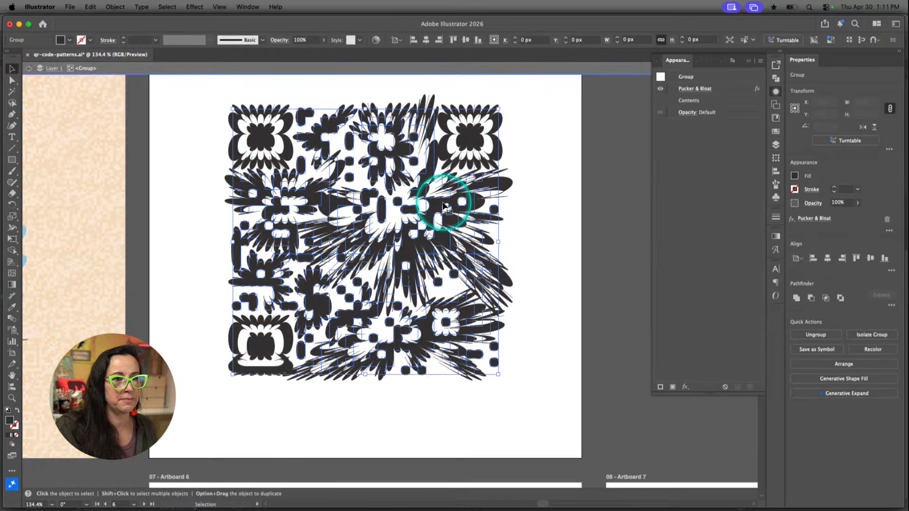
Hide the Pucker & Bloat effect on the data modules to compare the original squares, turn it back on and deselect
click(659, 89)
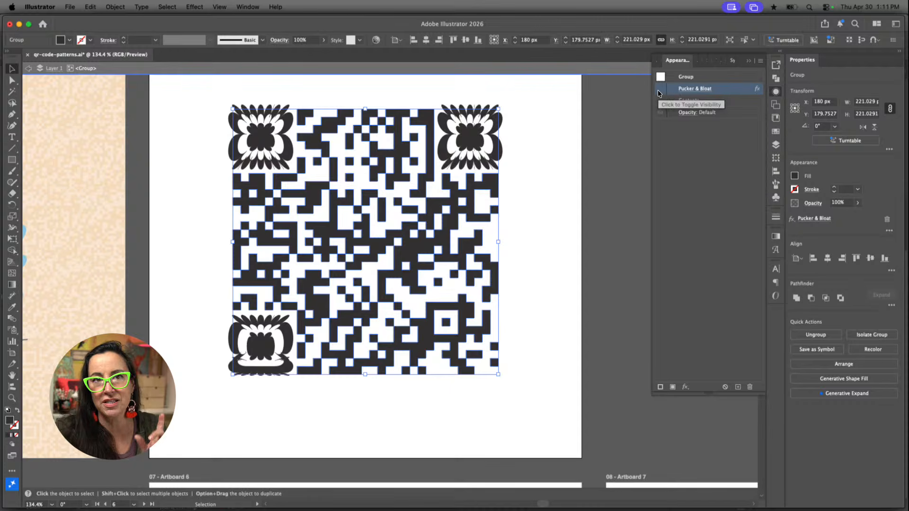
click(659, 92)
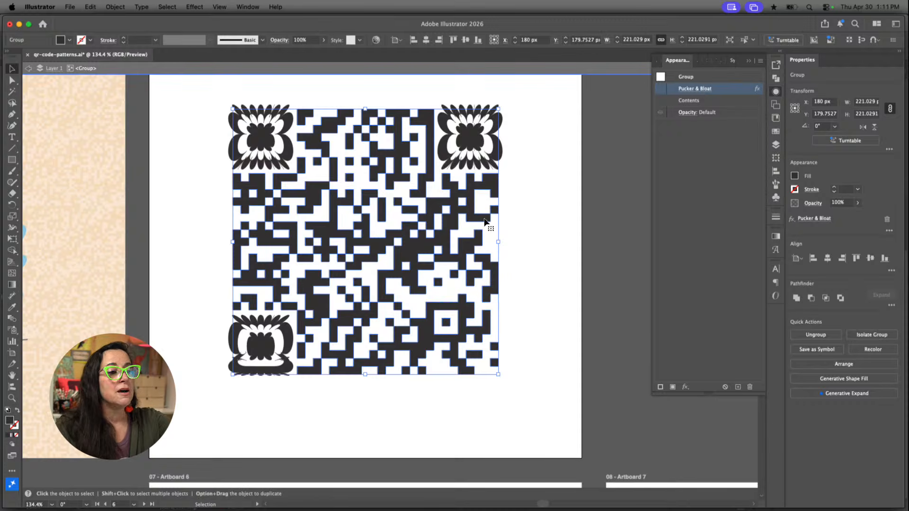
click(485, 221)
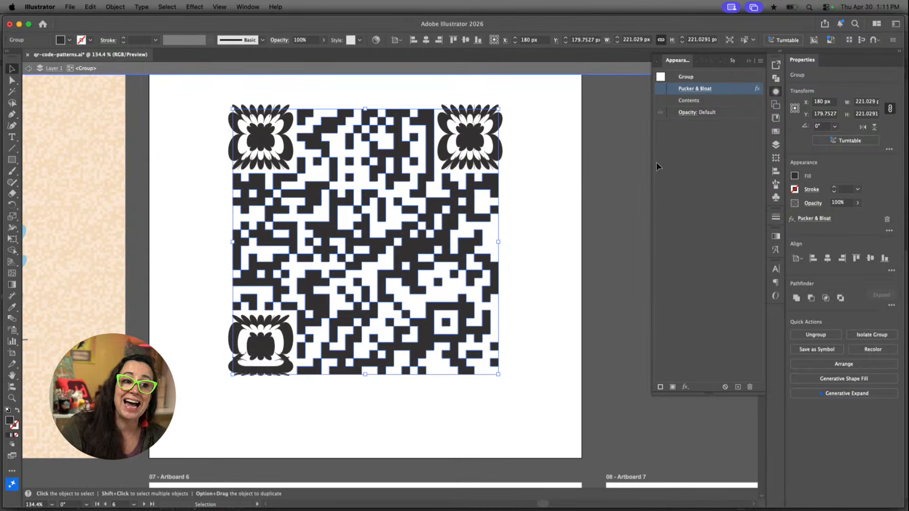
click(659, 89)
click(561, 166)
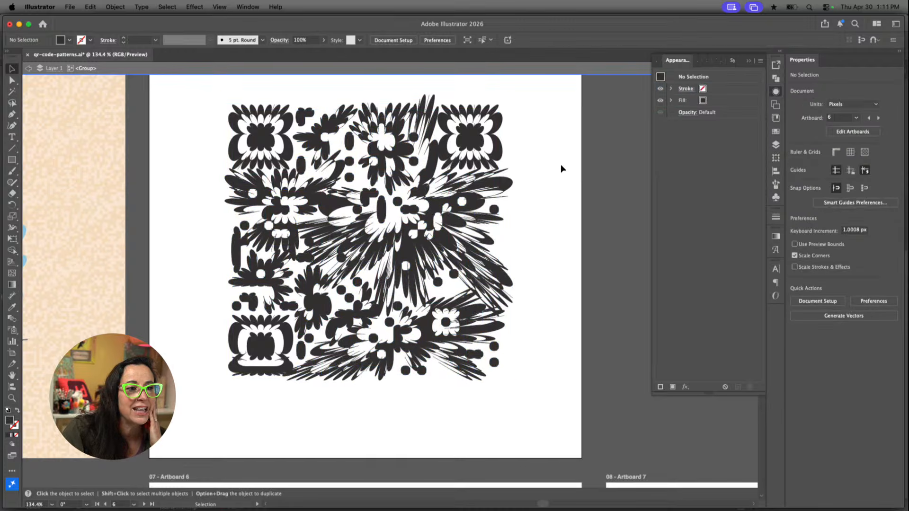
click(561, 165)
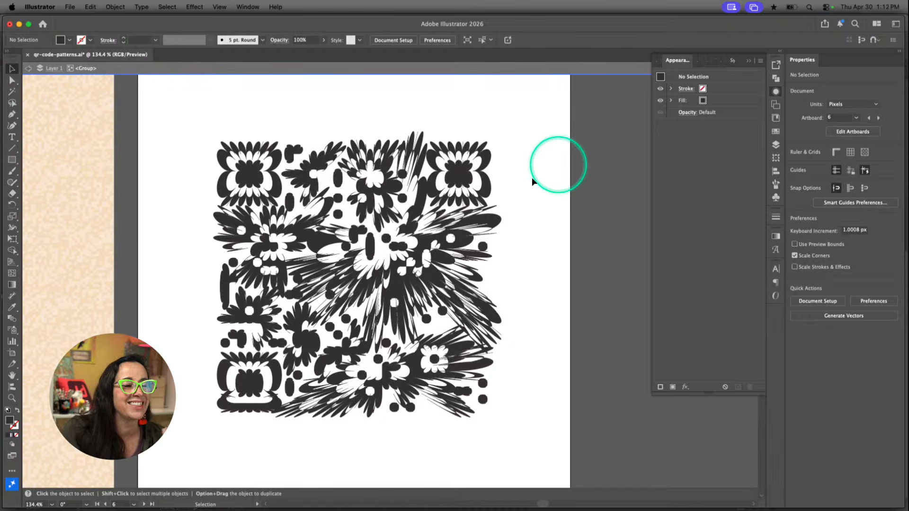
Review the Pucker & Bloat settings on the QR code's three corner markers, close them and exit isolation
click(487, 190)
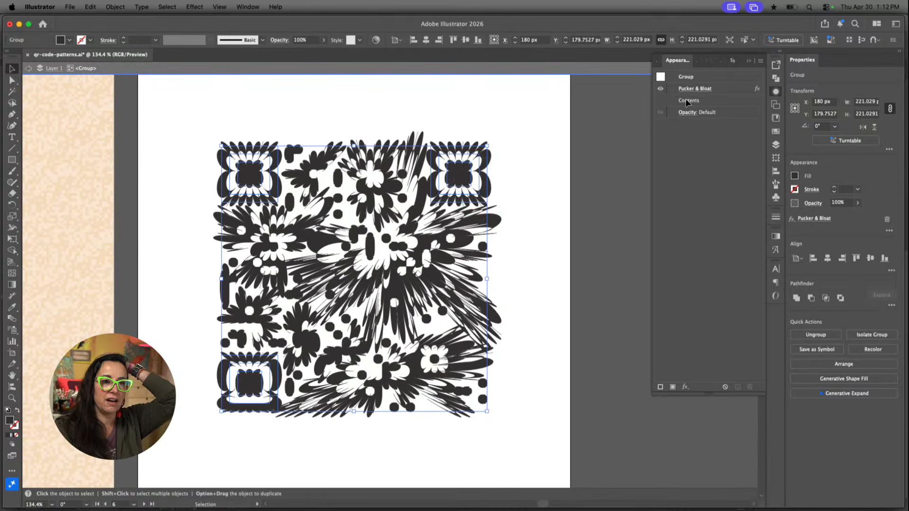
click(694, 88)
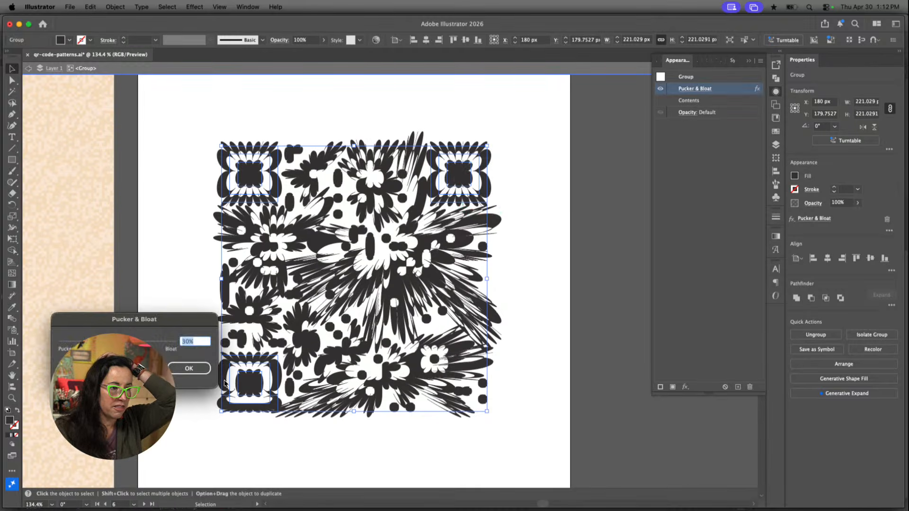
key(Return)
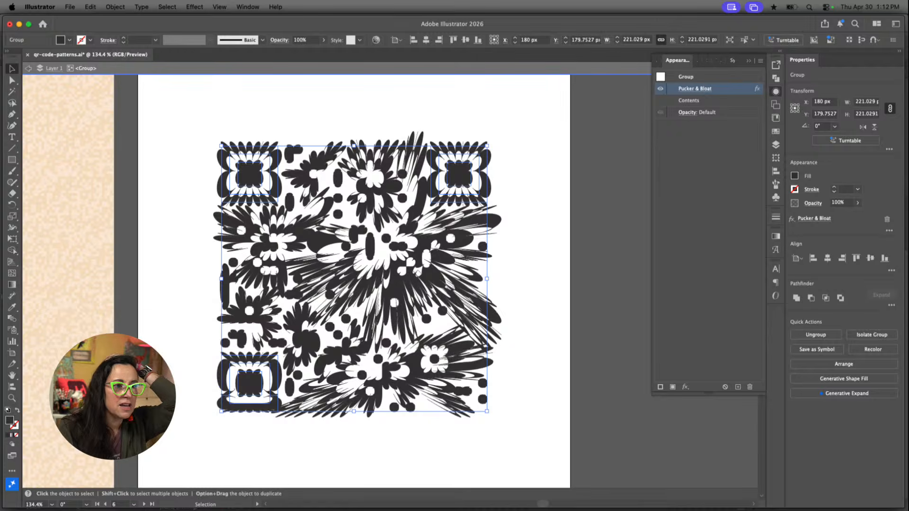
click(532, 274)
click(533, 275)
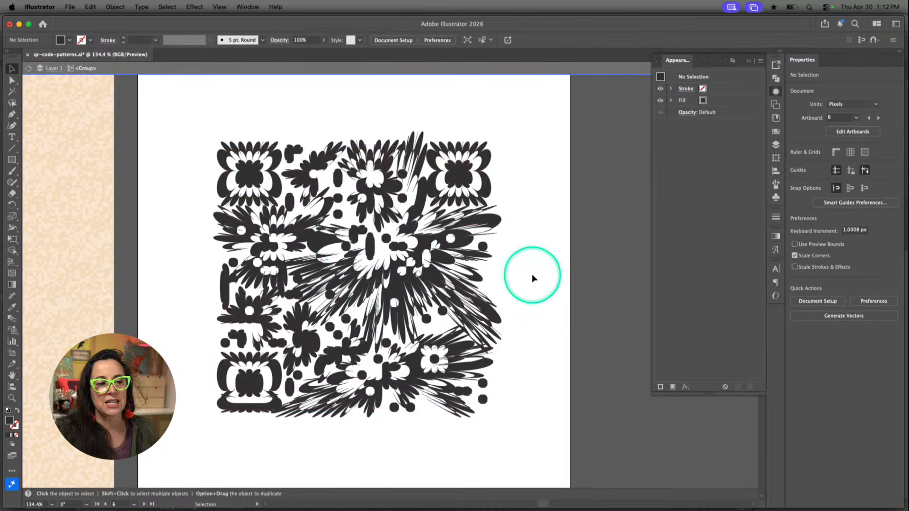
double_click(532, 274)
Examine the petal-shaped QR code with square corner markers on Artboard 6, selecting its group and deselecting it
scroll(513, 306, down, 4)
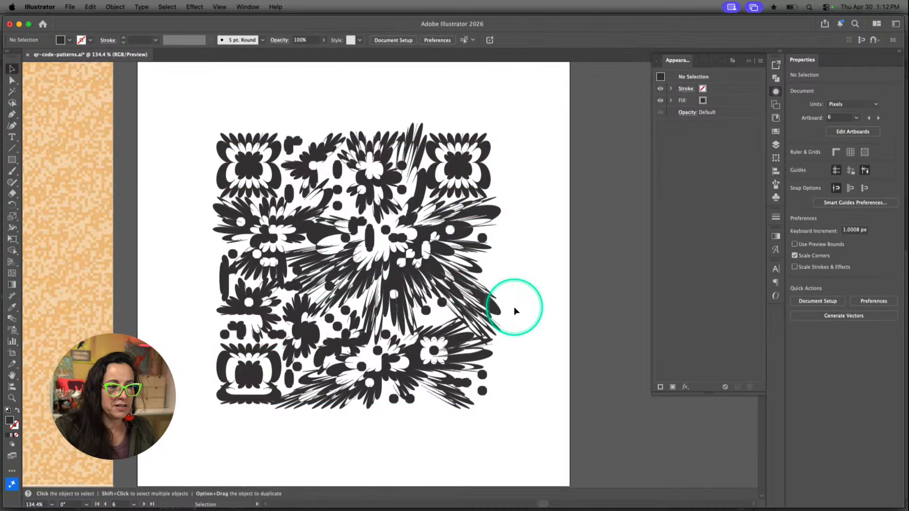
scroll(516, 311, down, 10)
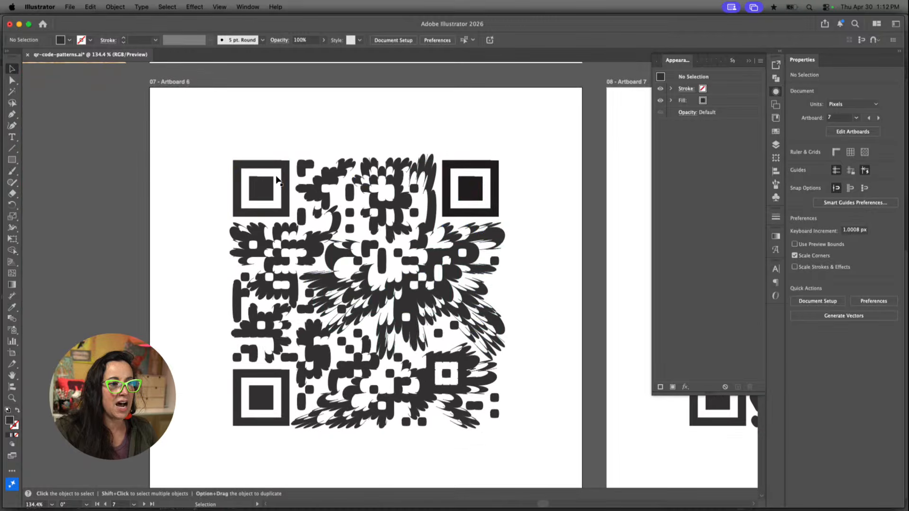
click(423, 250)
click(422, 250)
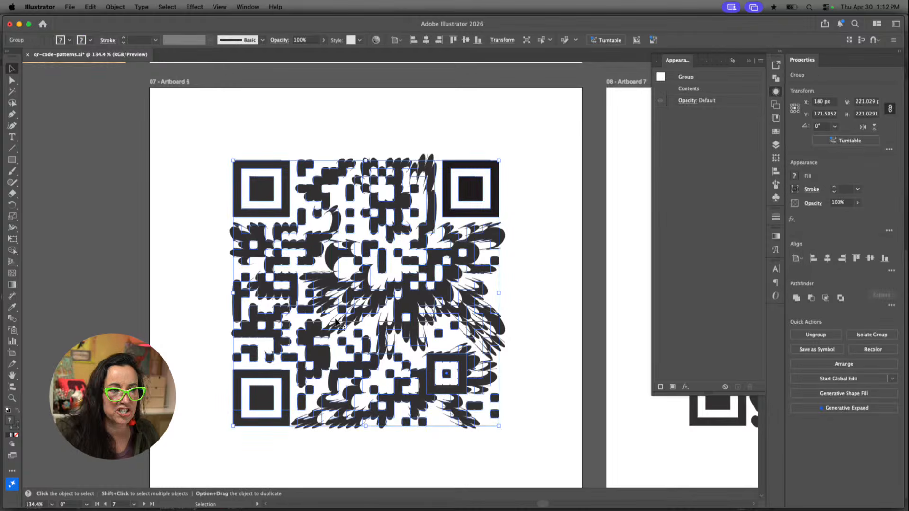
click(421, 302)
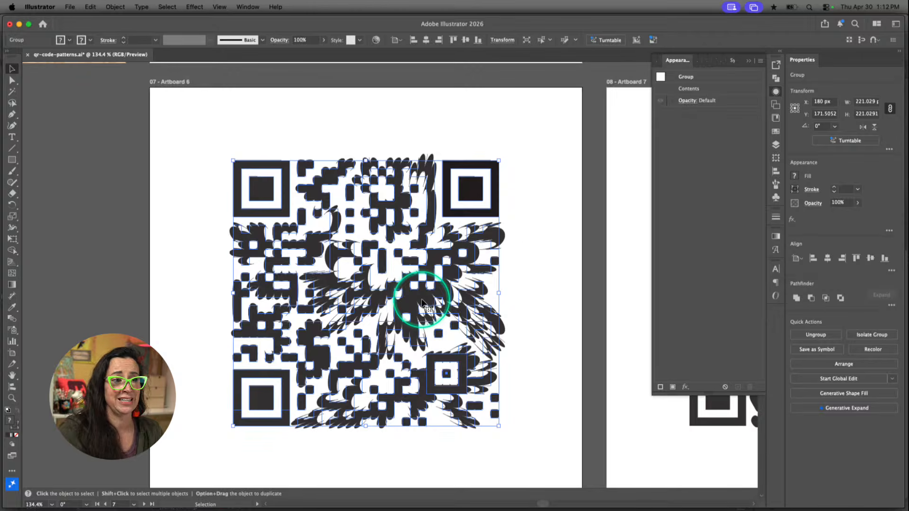
click(540, 271)
click(540, 268)
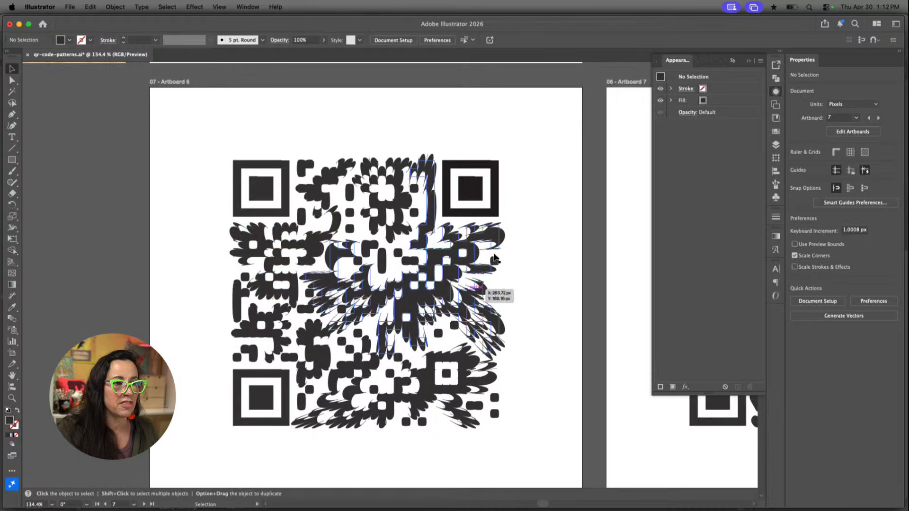
click(567, 301)
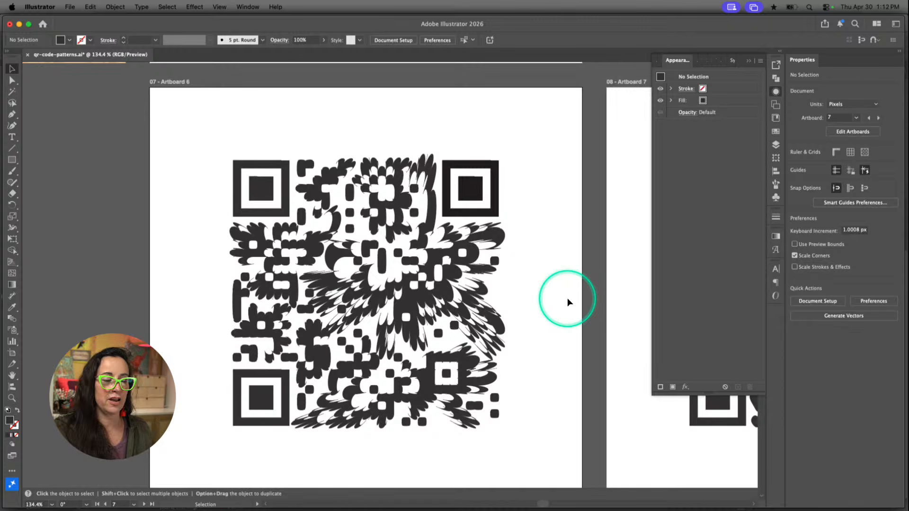
click(565, 327)
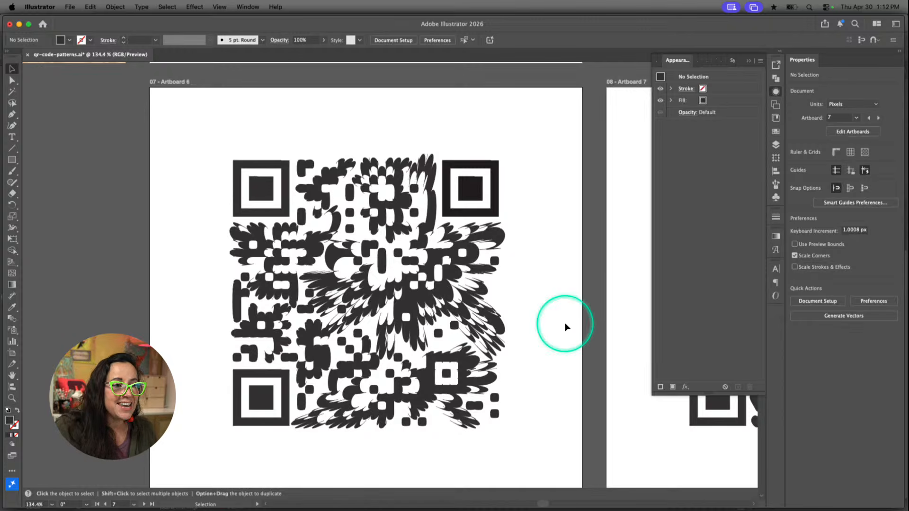
Isolate the organic, blob-like QR code on Artboard 7 and show the appearance attributes of its data-module group
scroll(562, 321, right, 10)
click(561, 321)
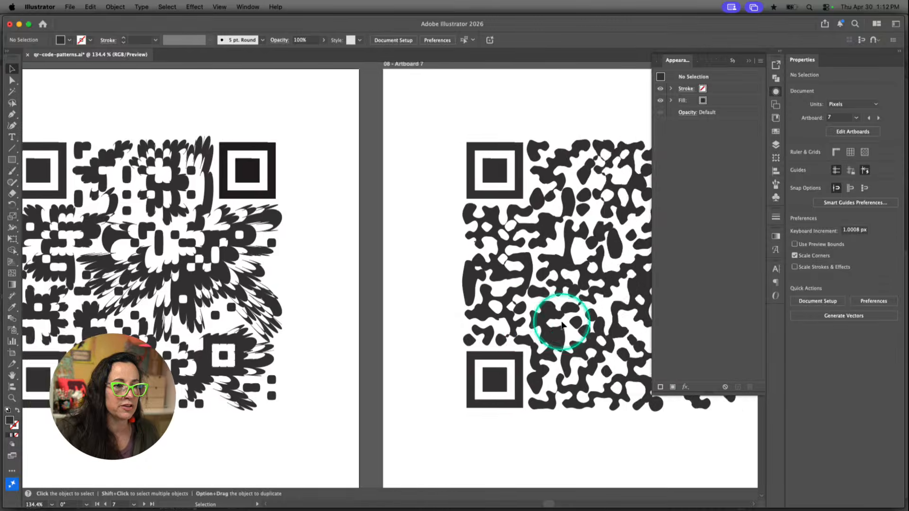
scroll(560, 320, right, 4)
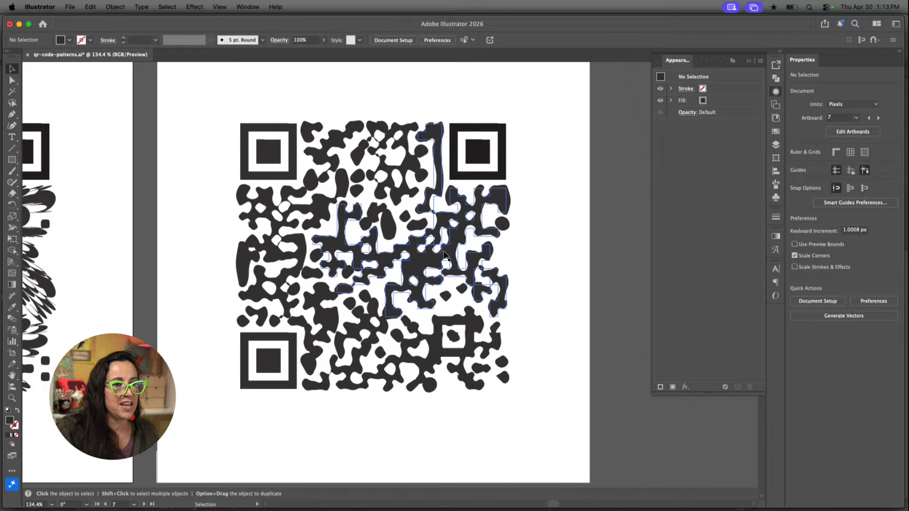
click(401, 238)
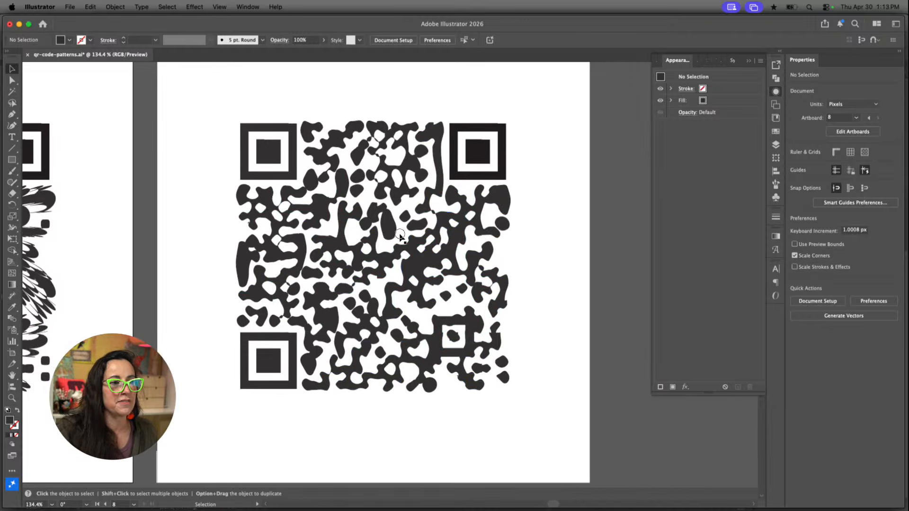
click(424, 242)
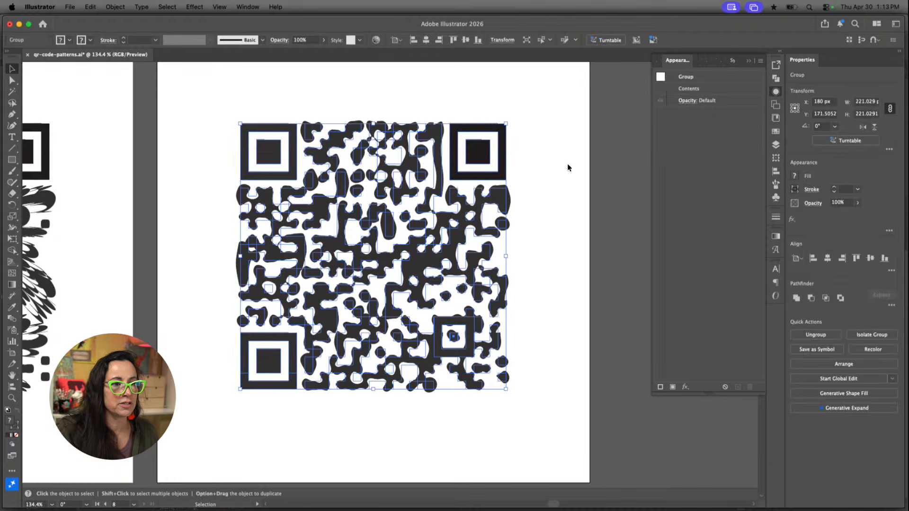
double_click(475, 201)
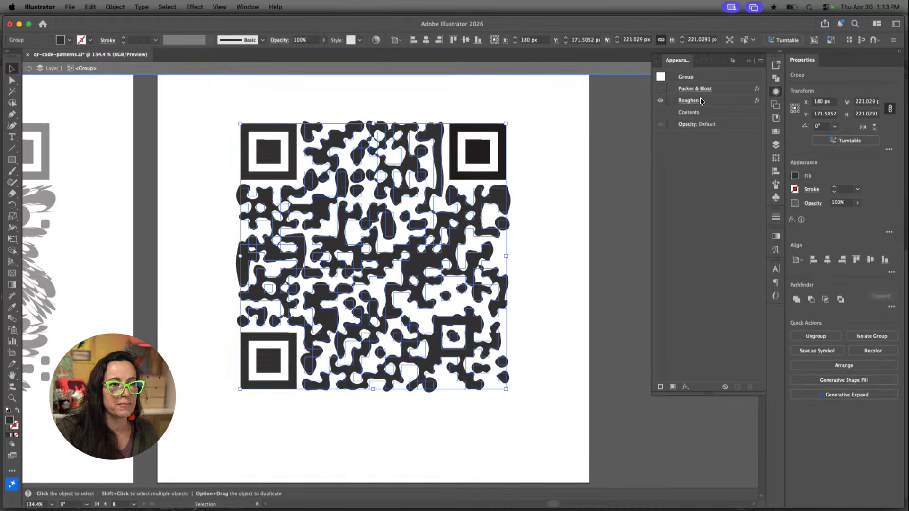
Hide the Roughen effect on the data modules for comparison, turn it back on, deselect and exit isolation
click(660, 101)
click(660, 102)
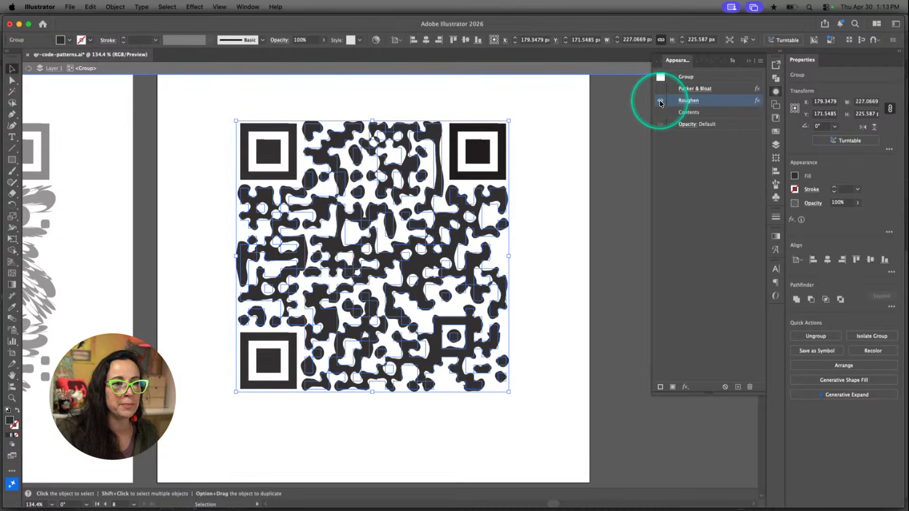
click(589, 179)
scroll(590, 180, up, 2)
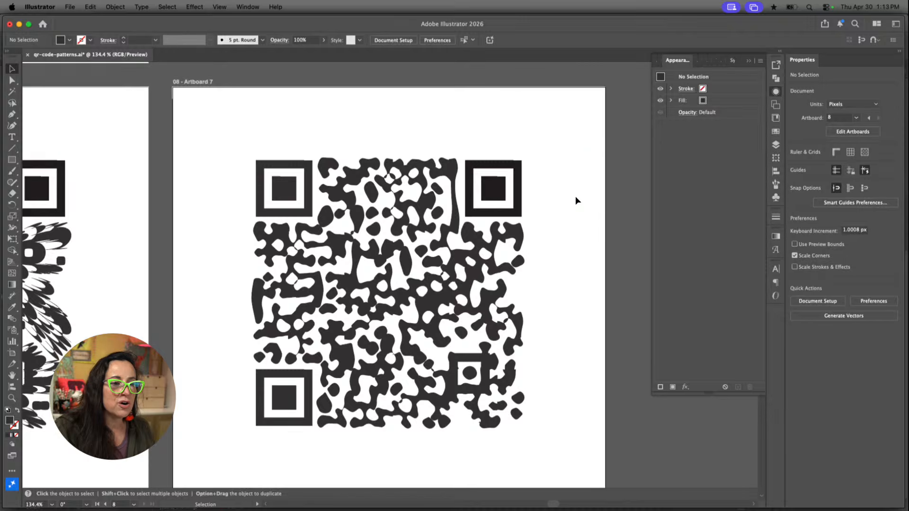
Zoom out to 66.67% to compare the distorted QR codes on Artboards 6 and 7 side by side
scroll(566, 228, down, 5)
key(a)
key(super+minus)
key(super+minus)
key(v)
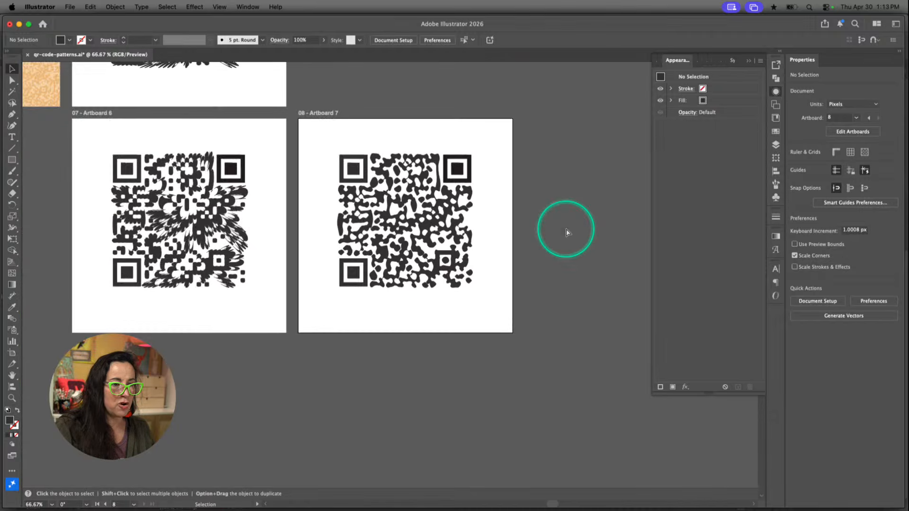
scroll(554, 237, up, 3)
click(554, 237)
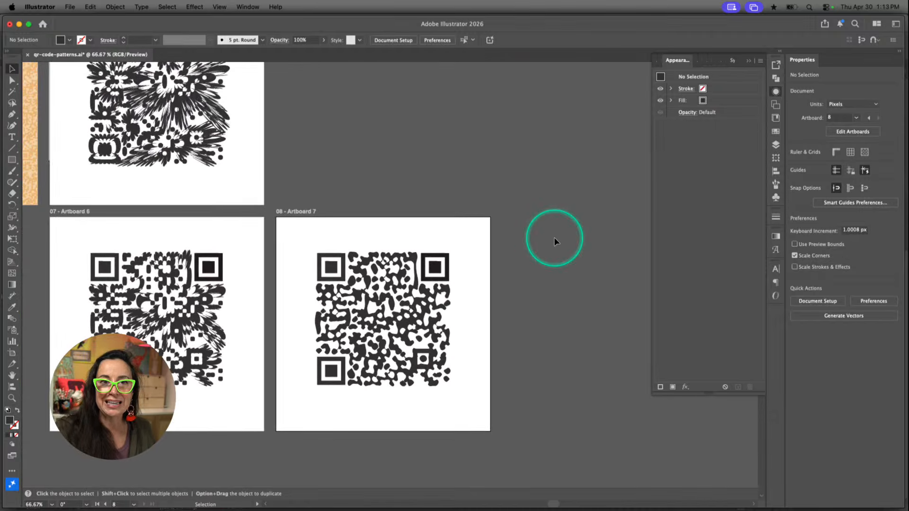